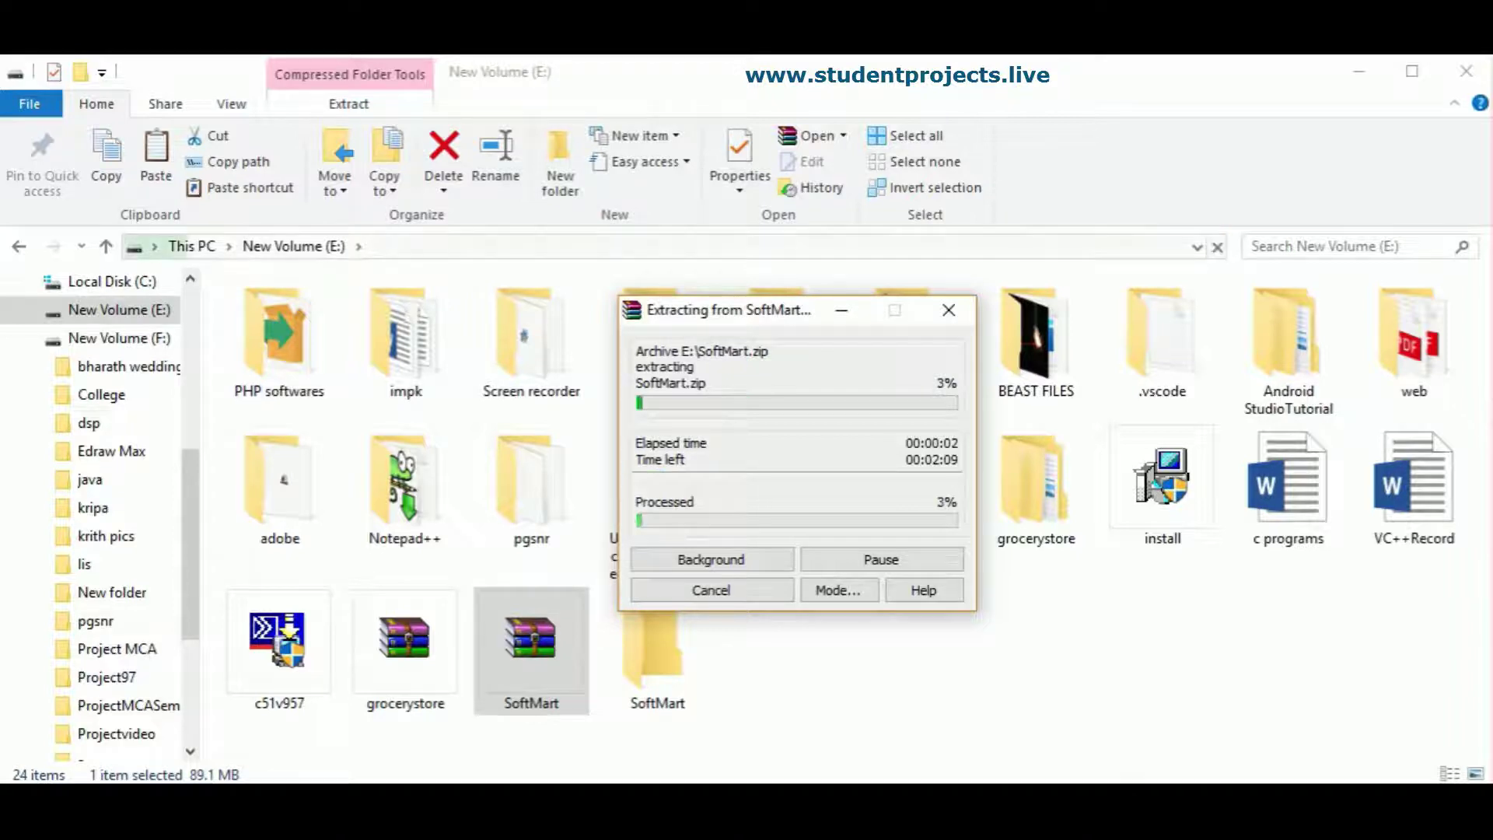
Step: Open E:\SoftMart and extract SoftMart.zip into E:\SoftMart\SoftMart
click(680, 636)
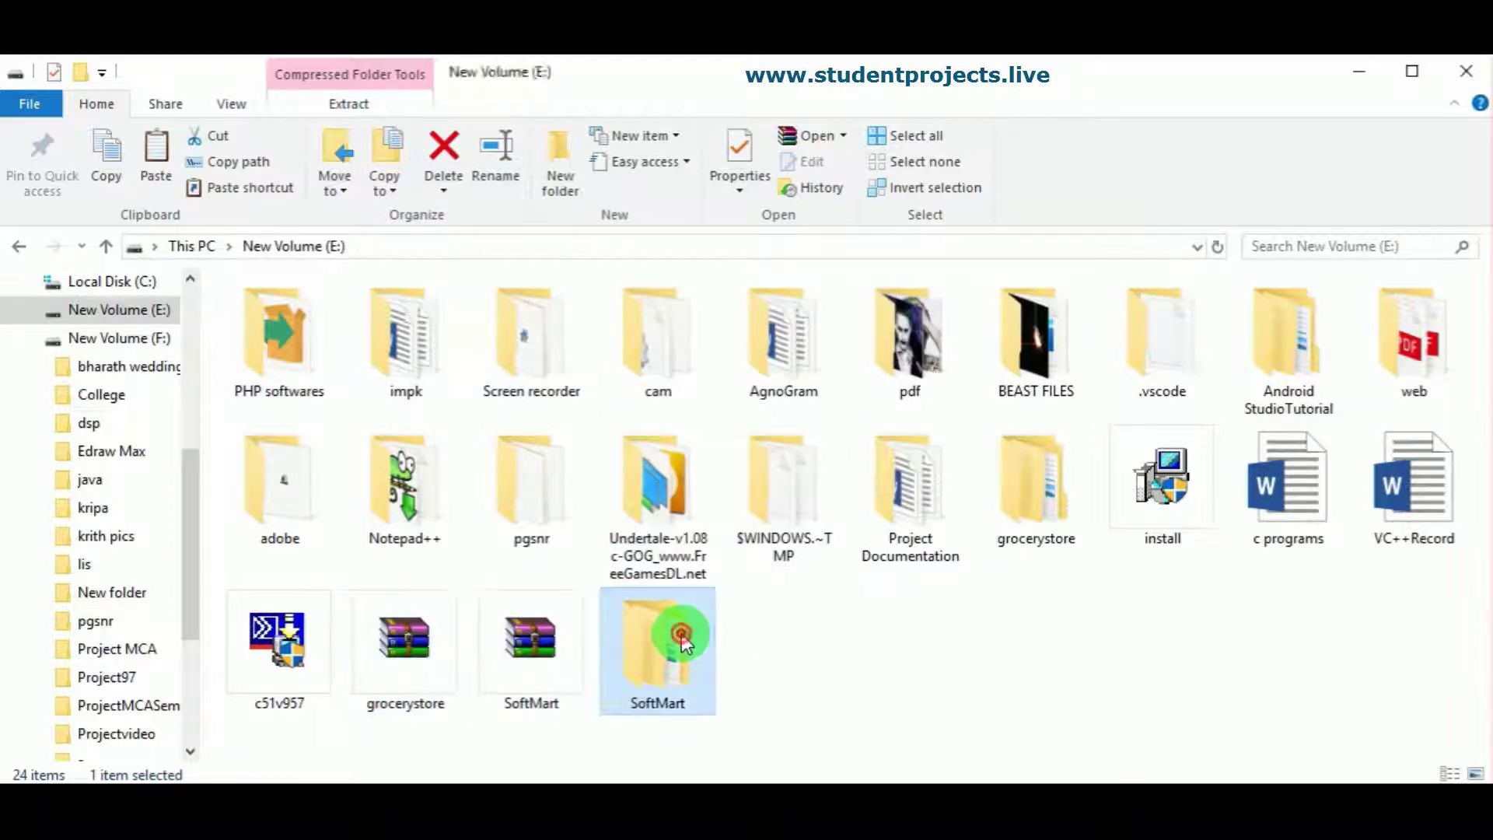
double_click(681, 622)
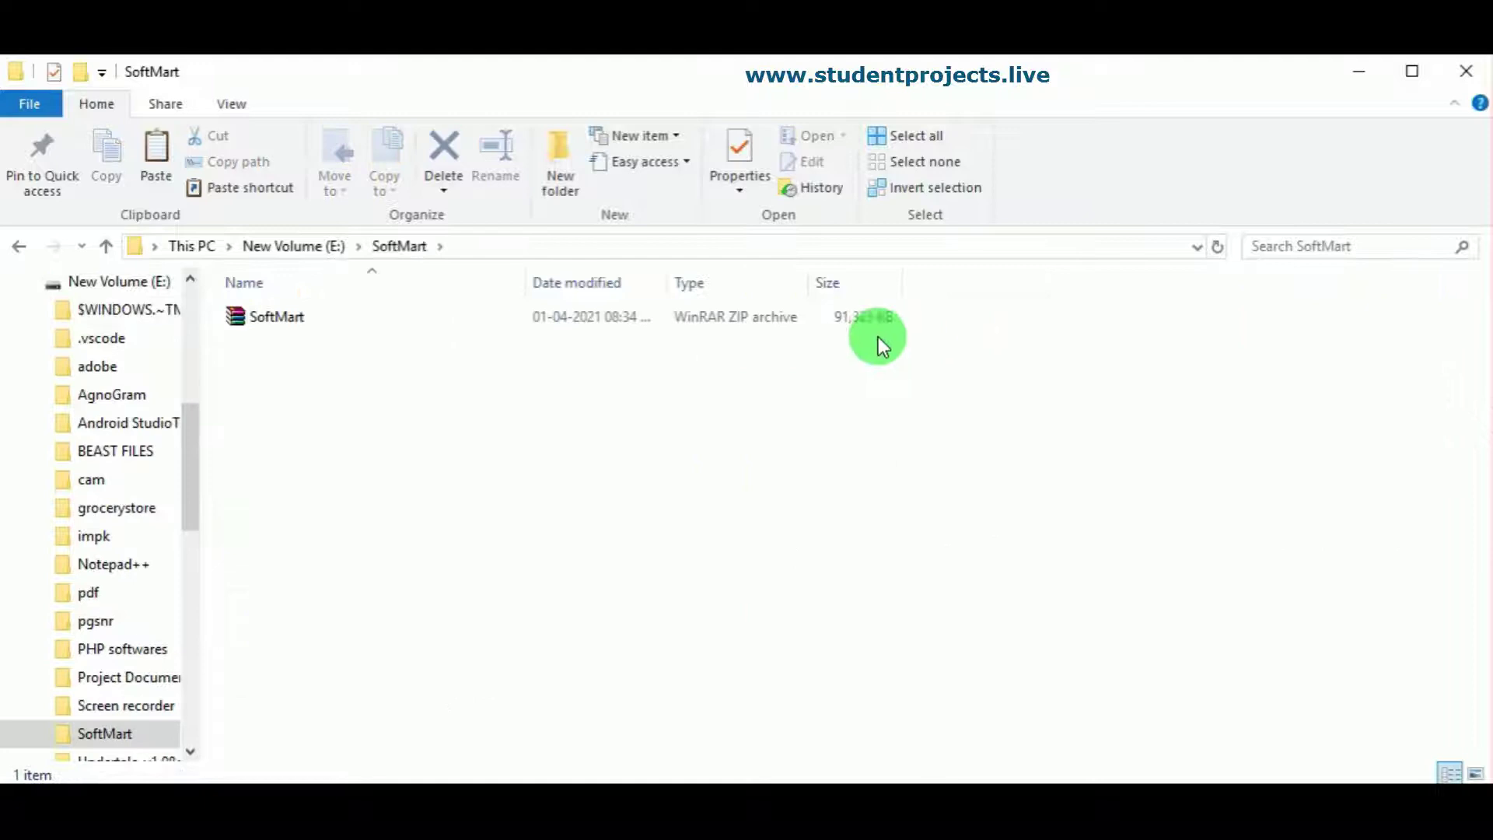
right_click(850, 324)
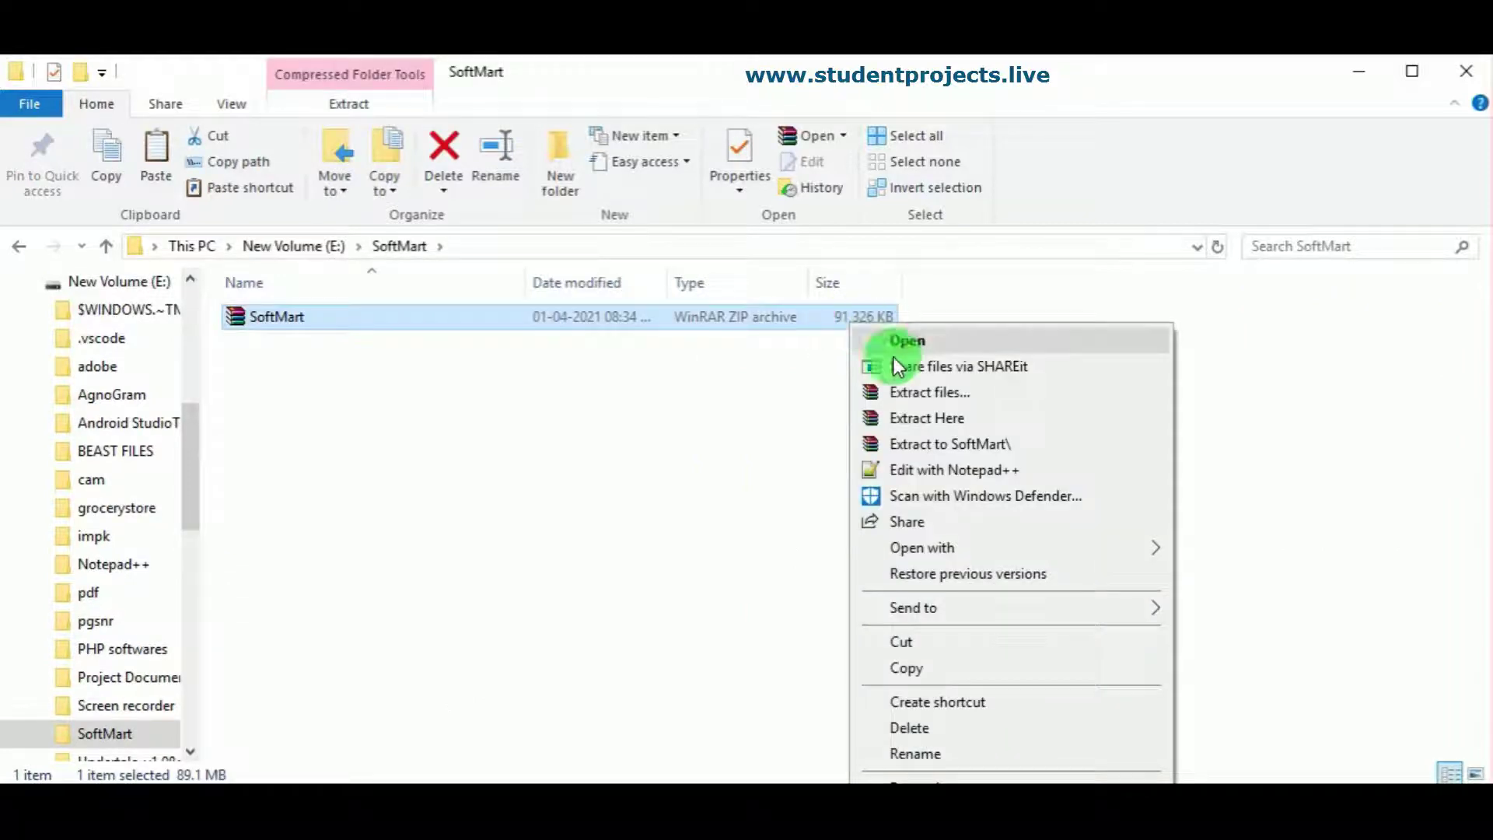
click(916, 388)
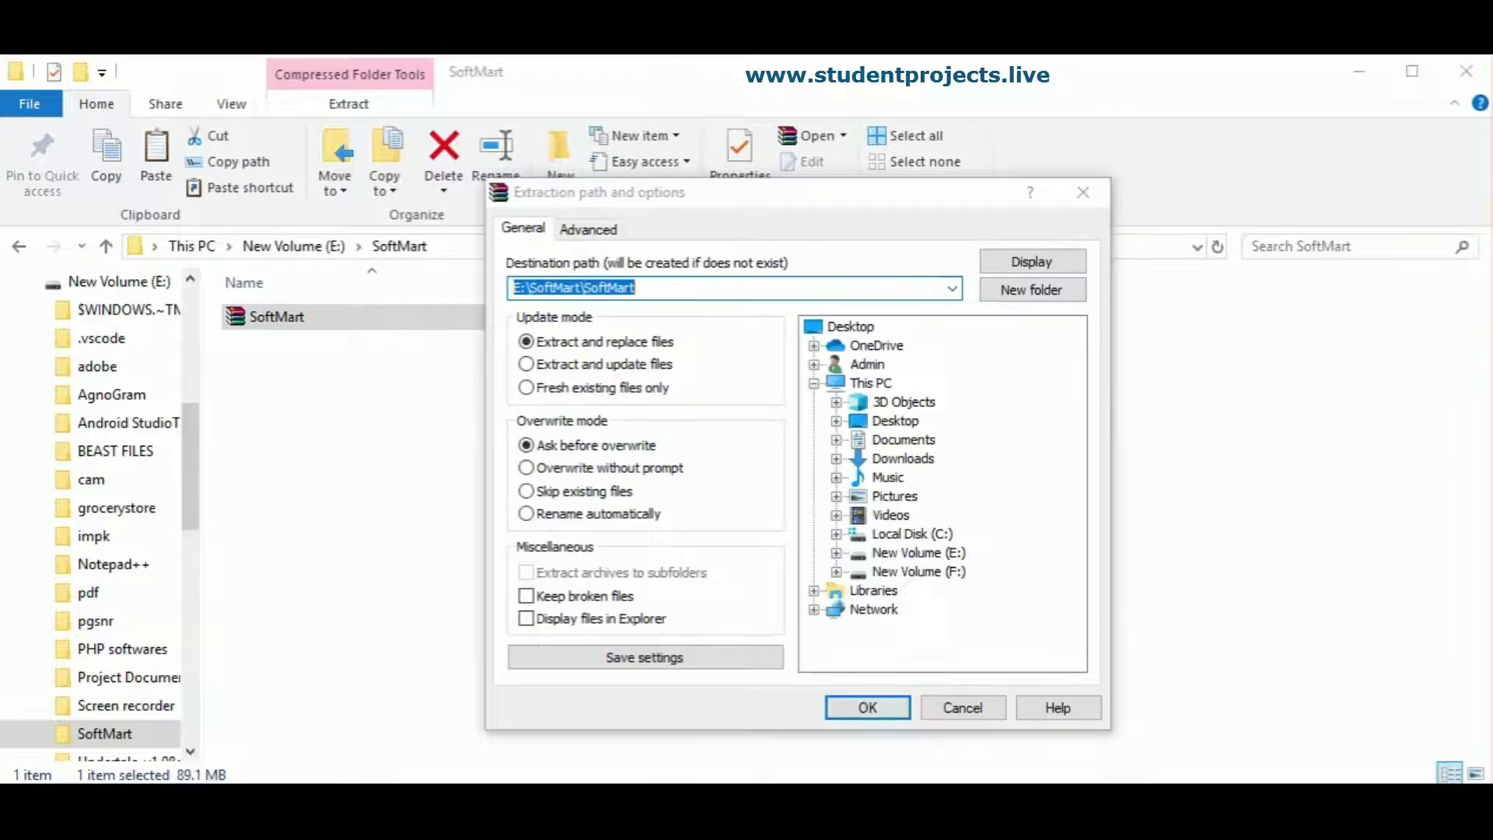
click(865, 708)
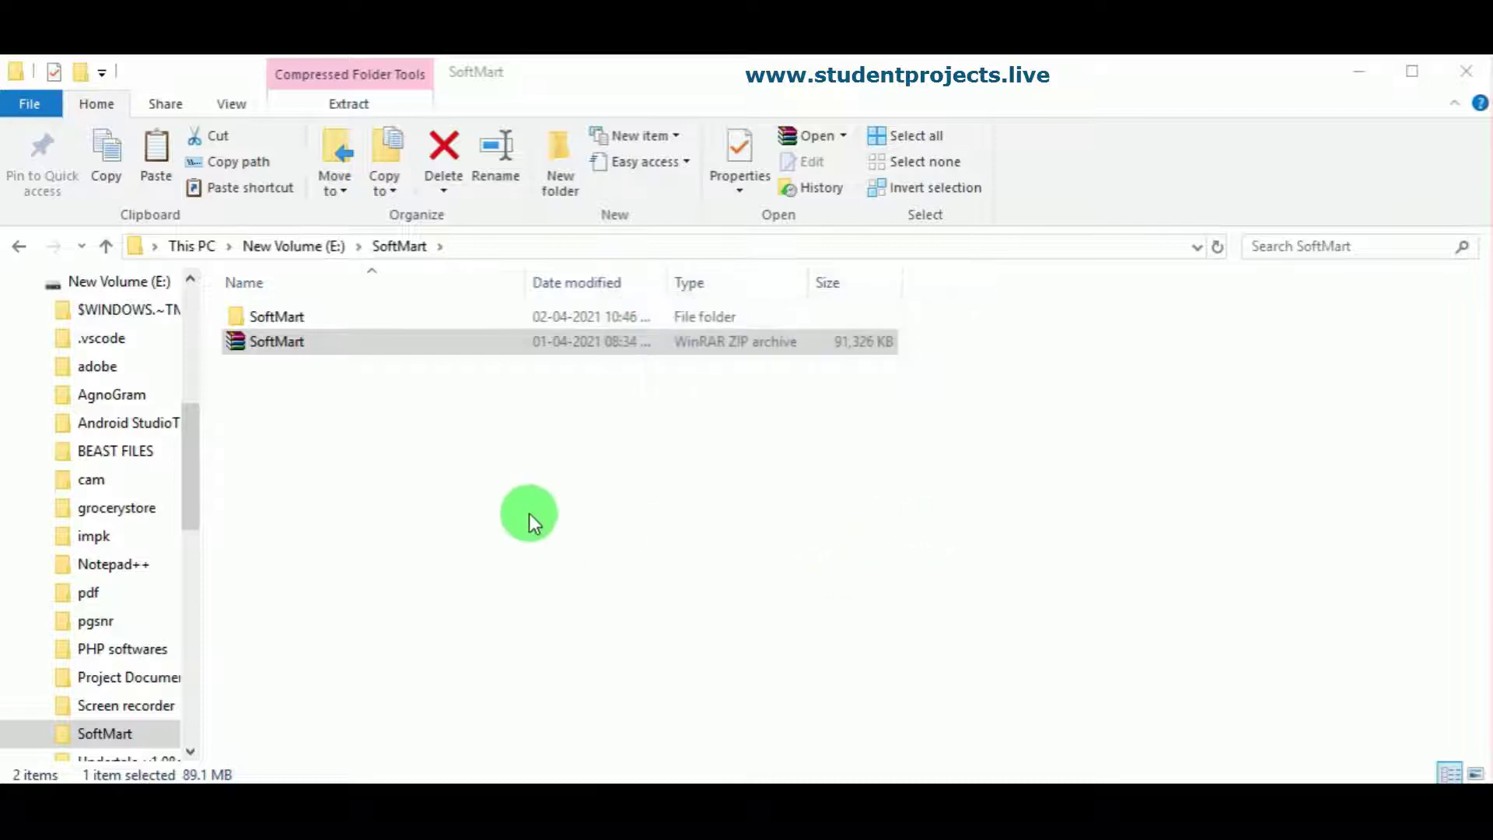
Step: Drill into SoftMart > SoftMart and look inside the Backup folder at its template zip
click(376, 317)
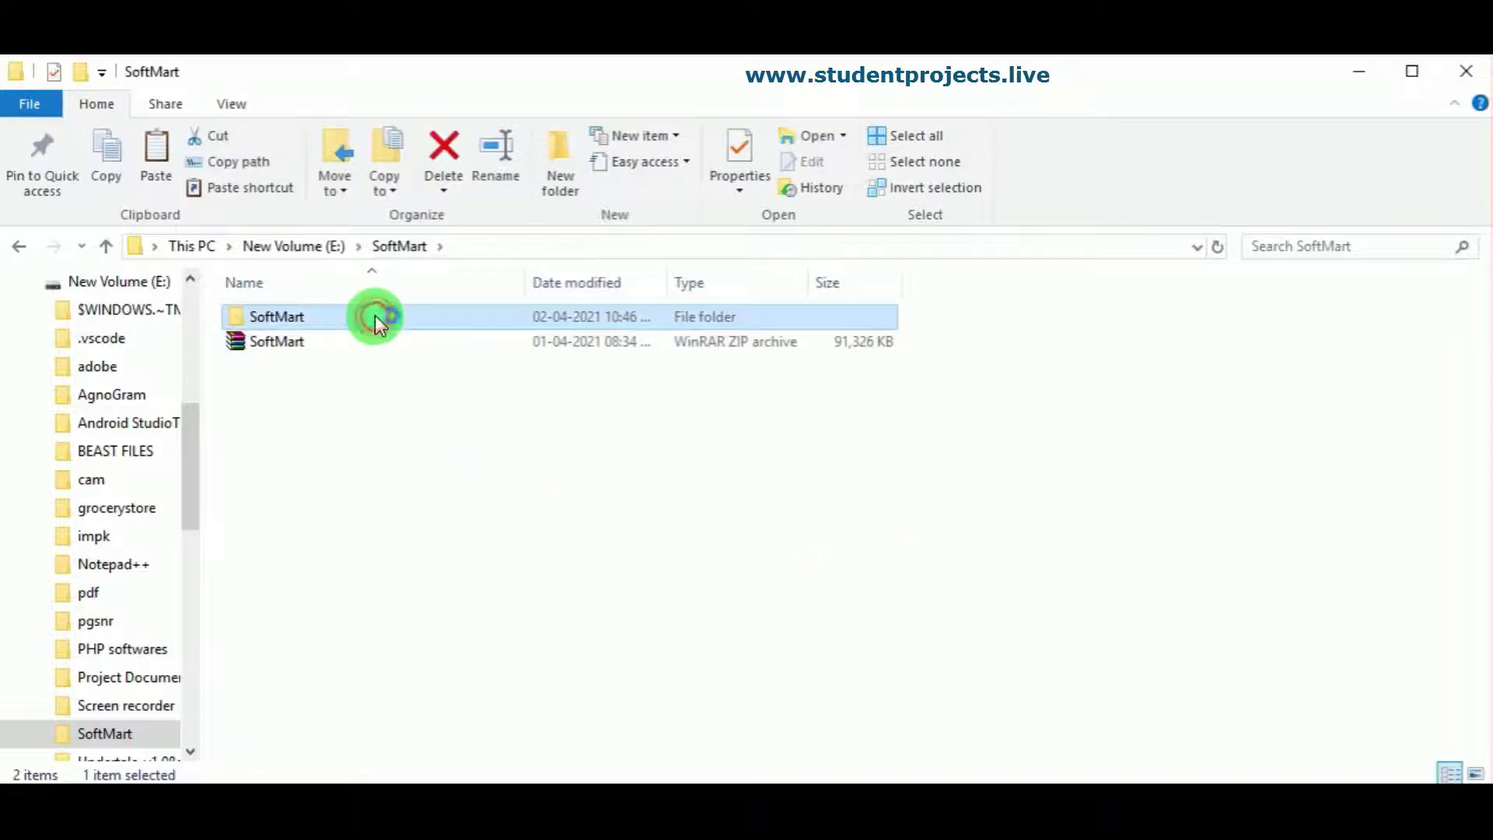
double_click(375, 316)
click(327, 319)
double_click(327, 318)
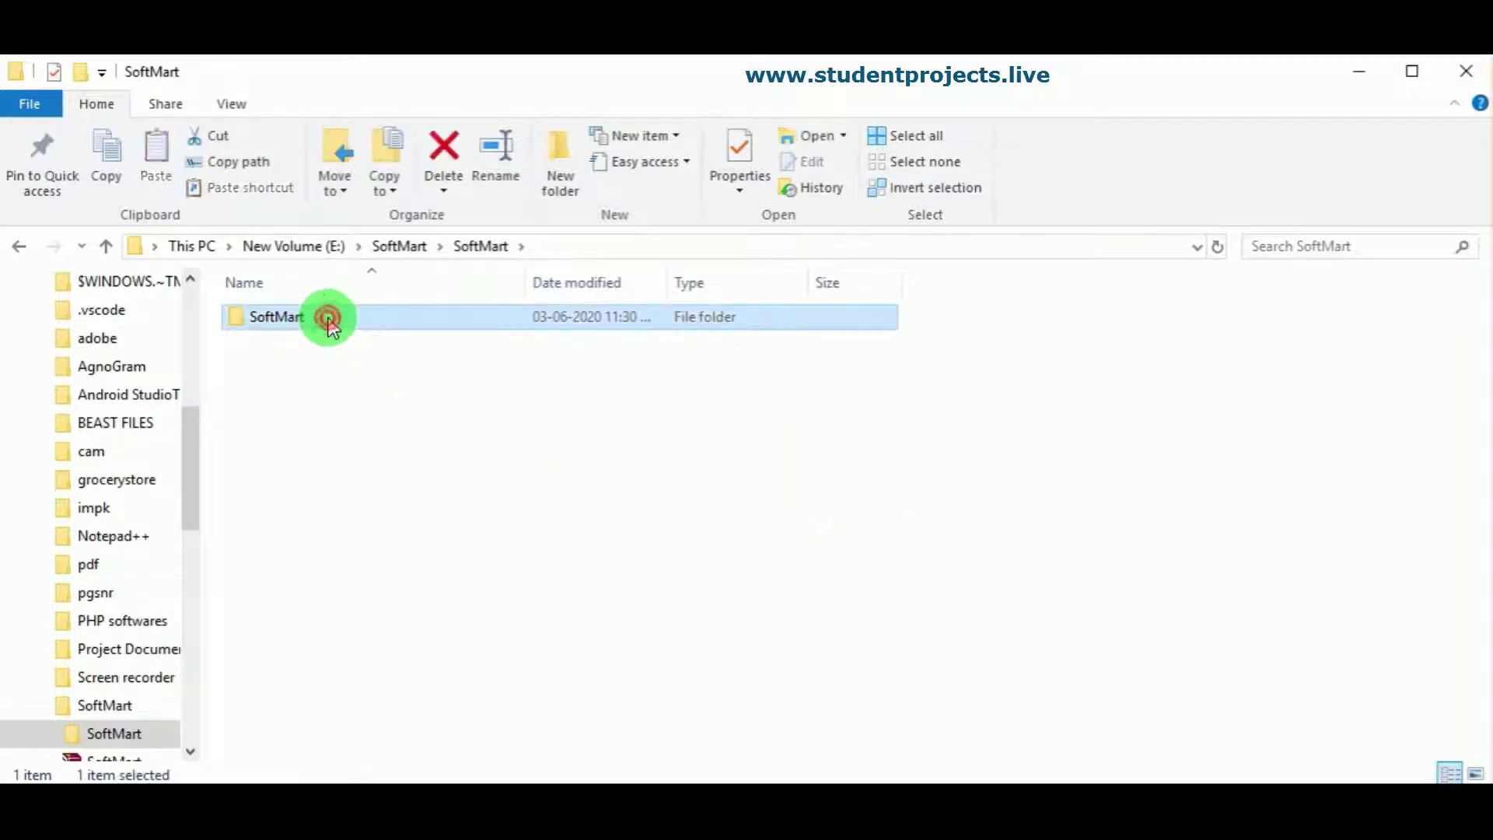
click(285, 360)
click(287, 319)
double_click(287, 319)
click(319, 349)
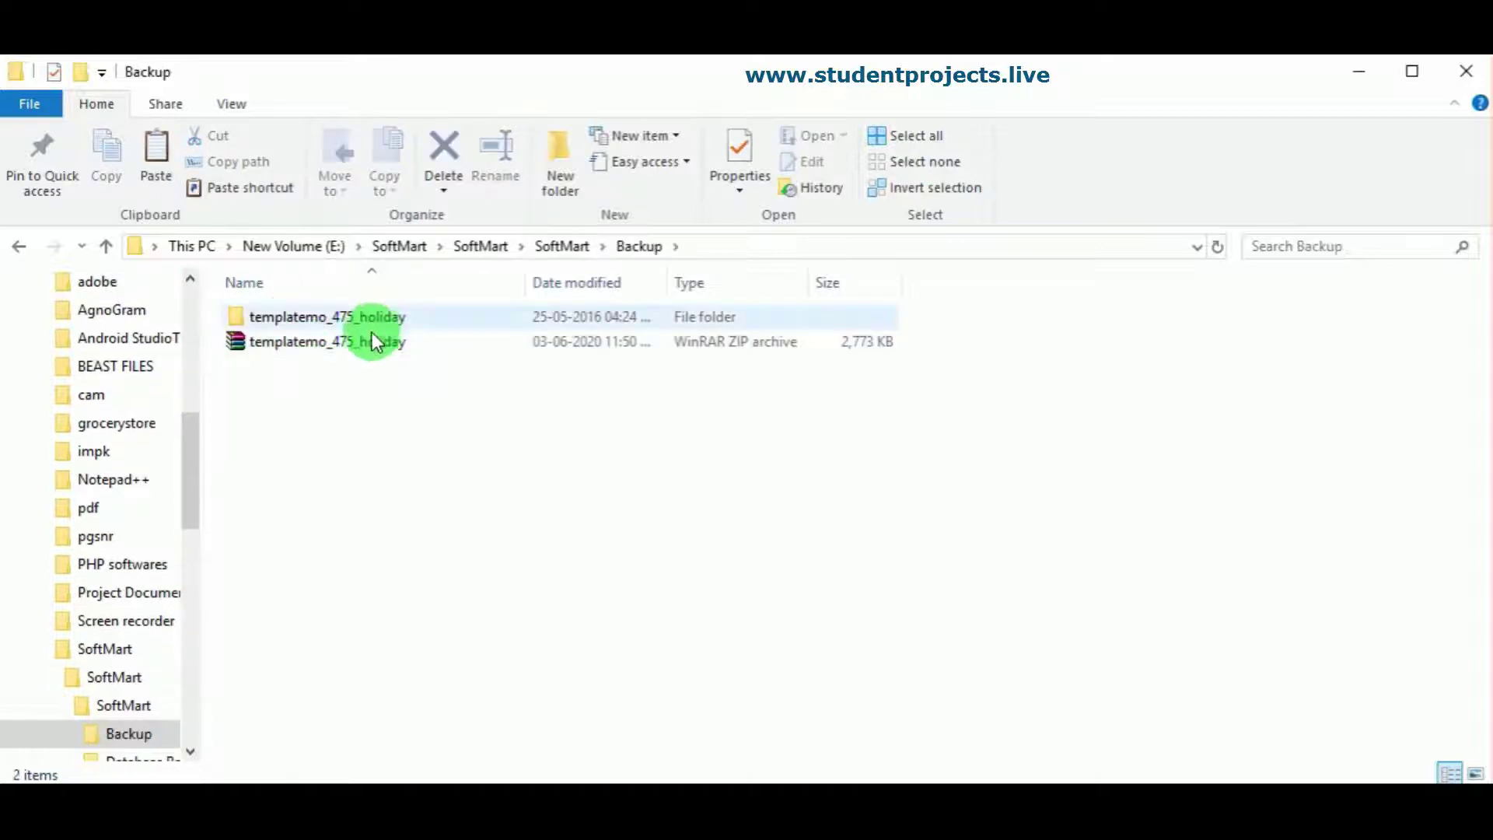
Step: Check the Database Backup folder for the softmart SQL file
click(560, 245)
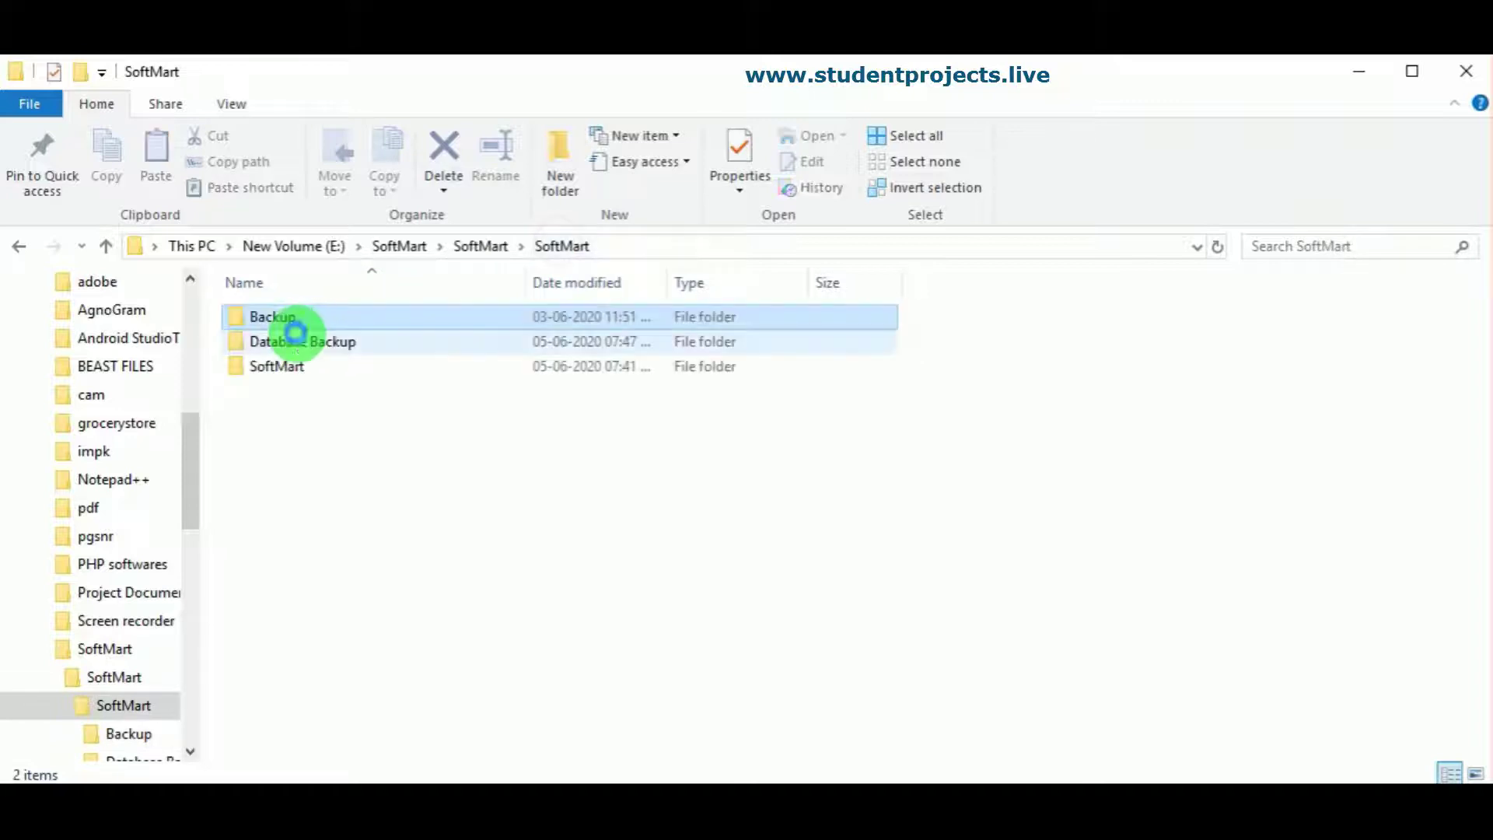
click(304, 340)
double_click(306, 342)
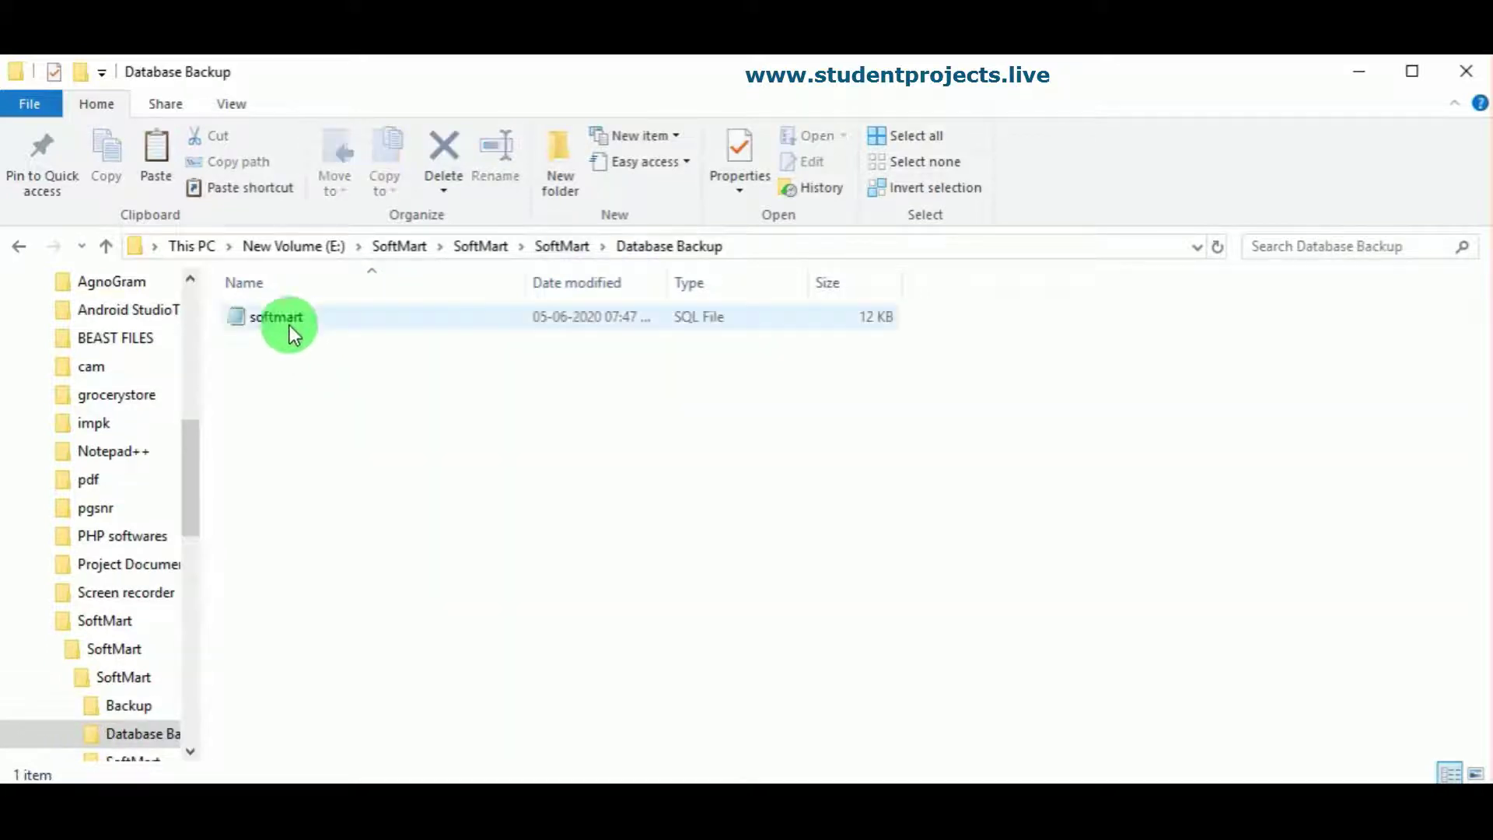
click(559, 247)
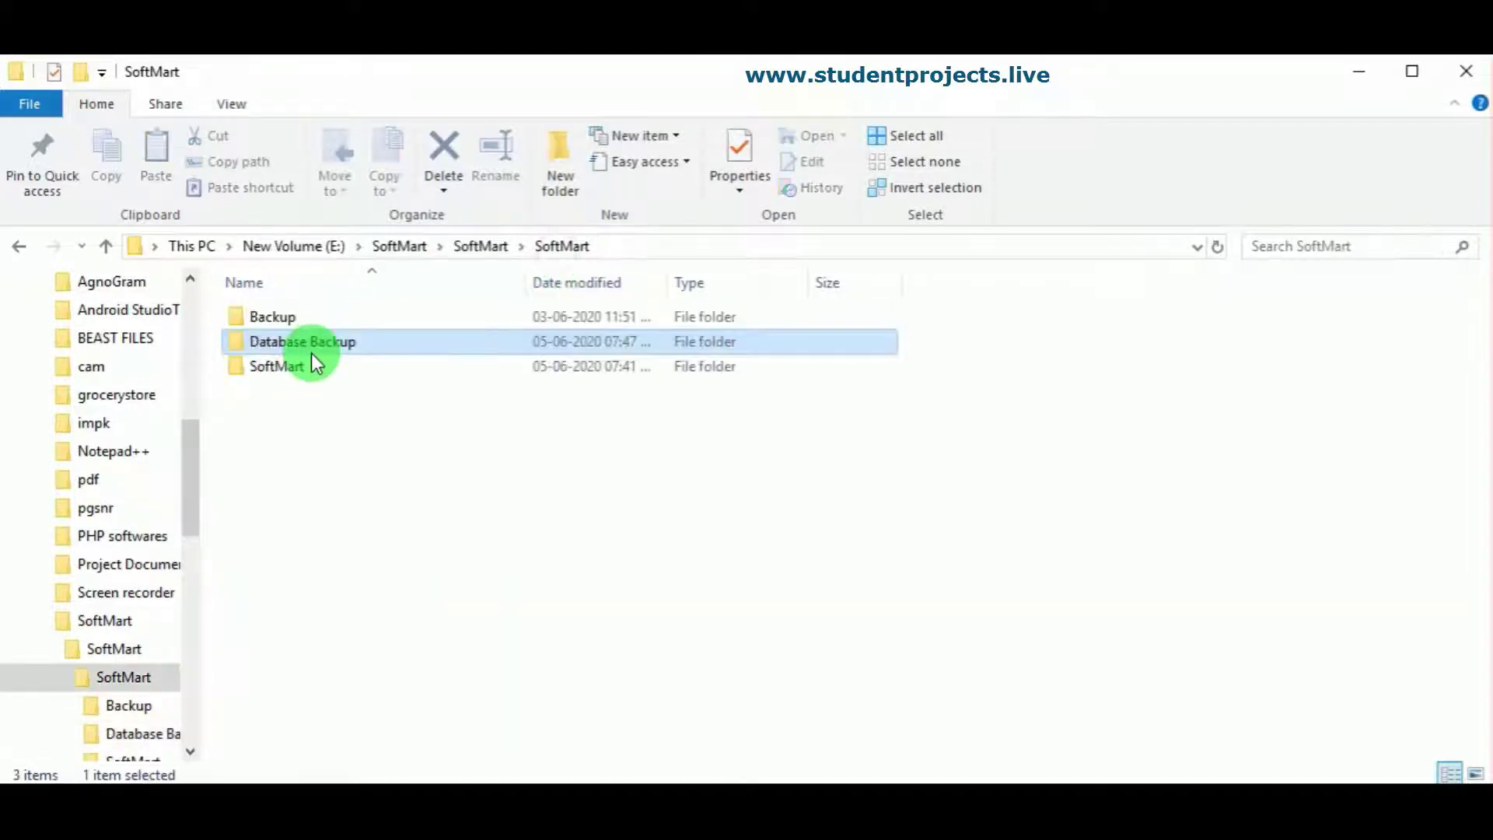
double_click(311, 350)
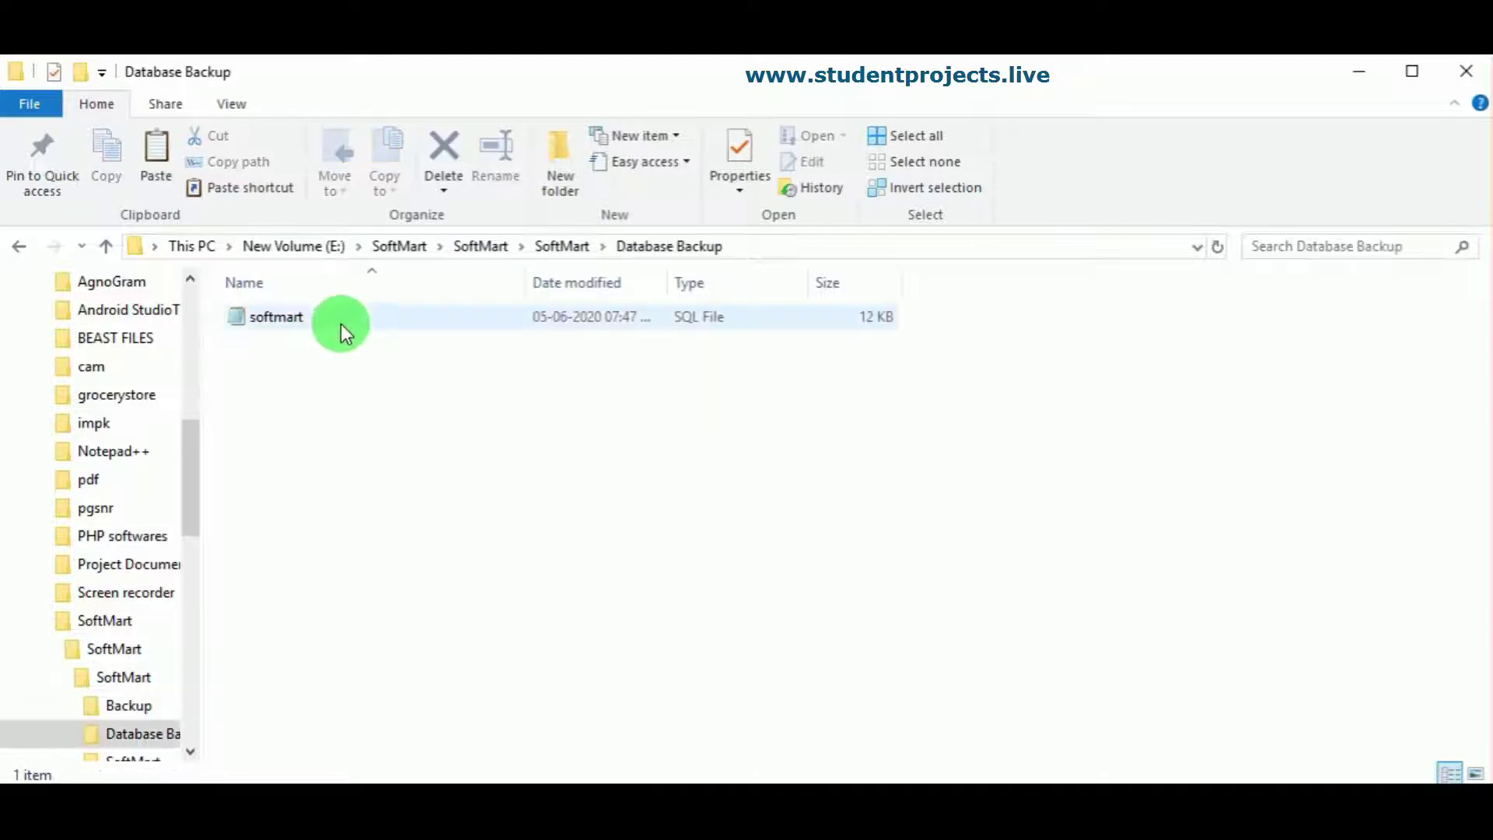
click(562, 246)
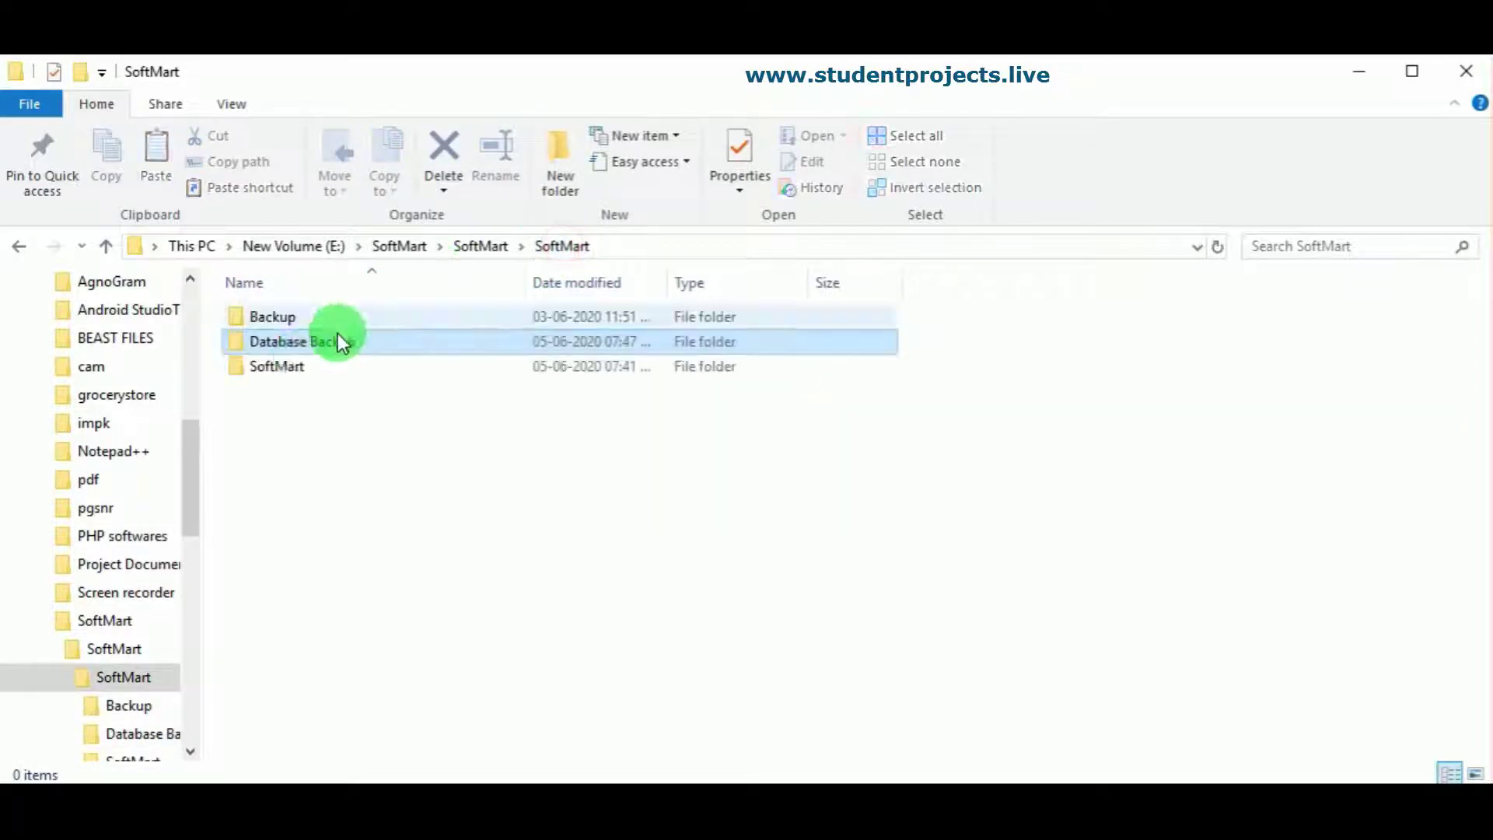
Step: Browse the SoftMart source folder's PHP files, then return and select that folder
click(295, 368)
double_click(298, 370)
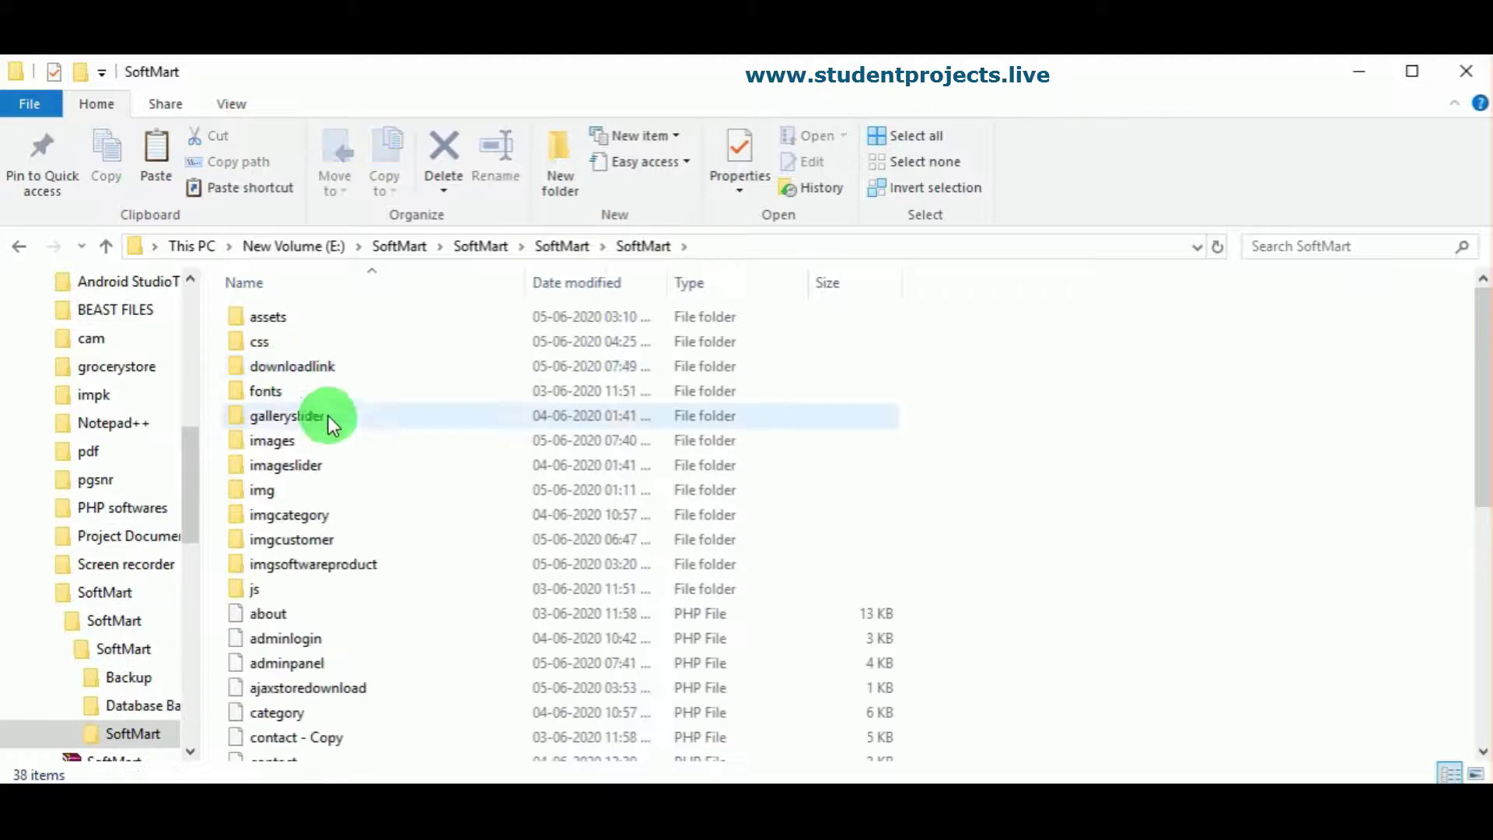
scroll(342, 428, down, 3)
scroll(612, 541, down, 4)
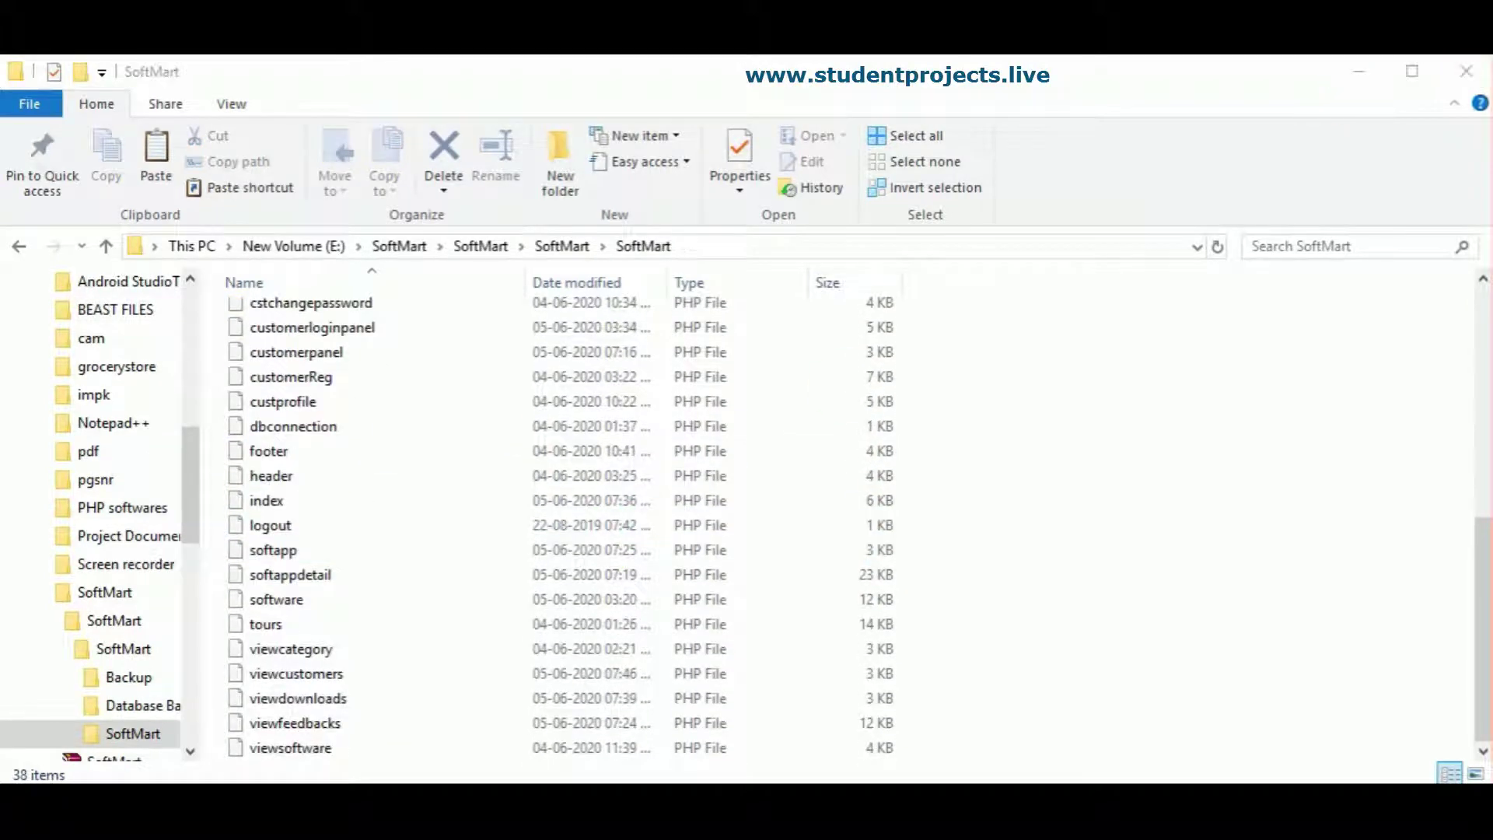
click(562, 247)
click(263, 362)
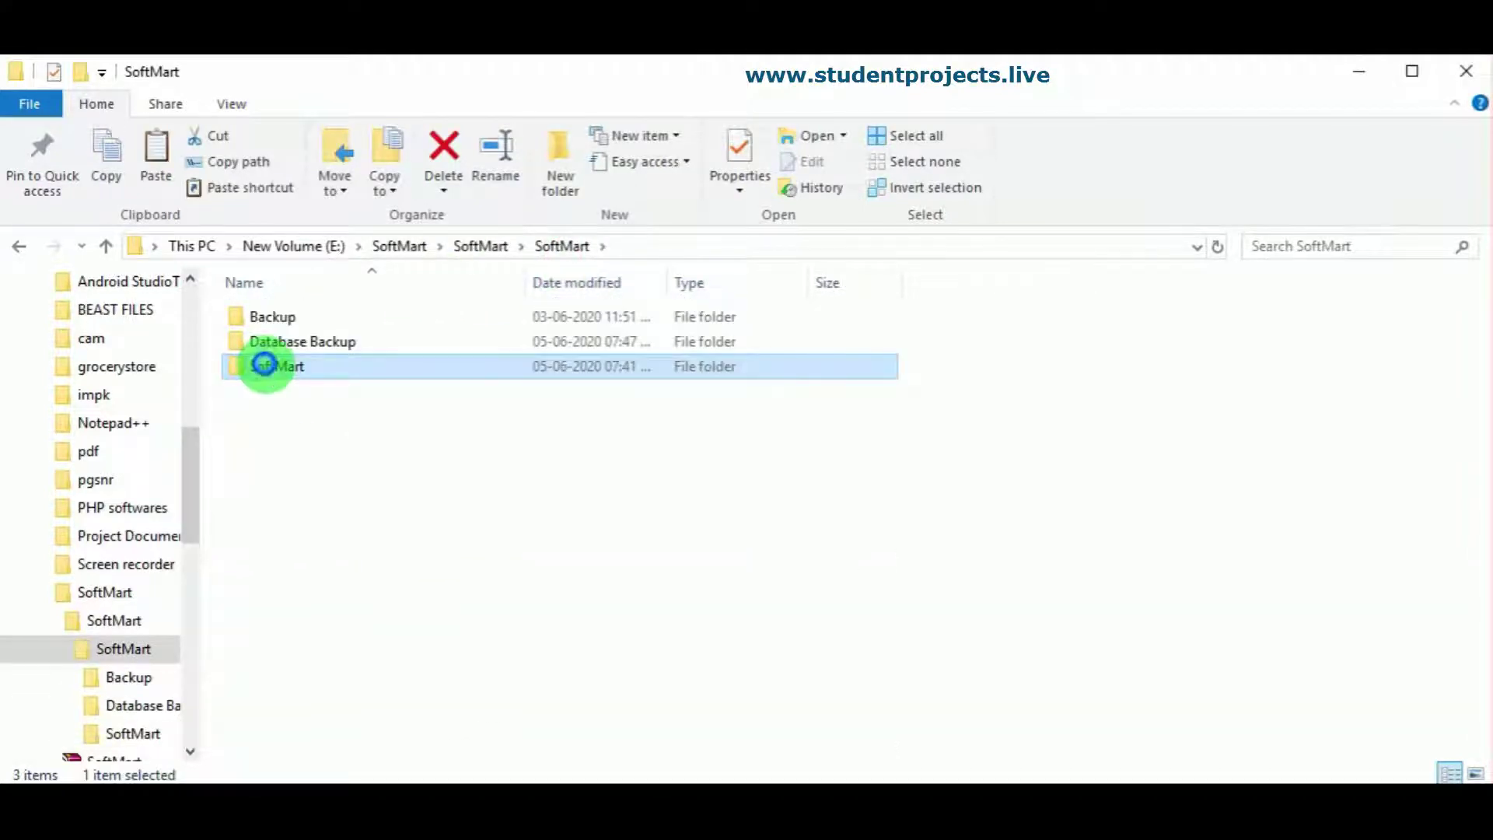
Step: Copy the SoftMart source folder and paste it into C:\xampp\htdocs
right_click(266, 366)
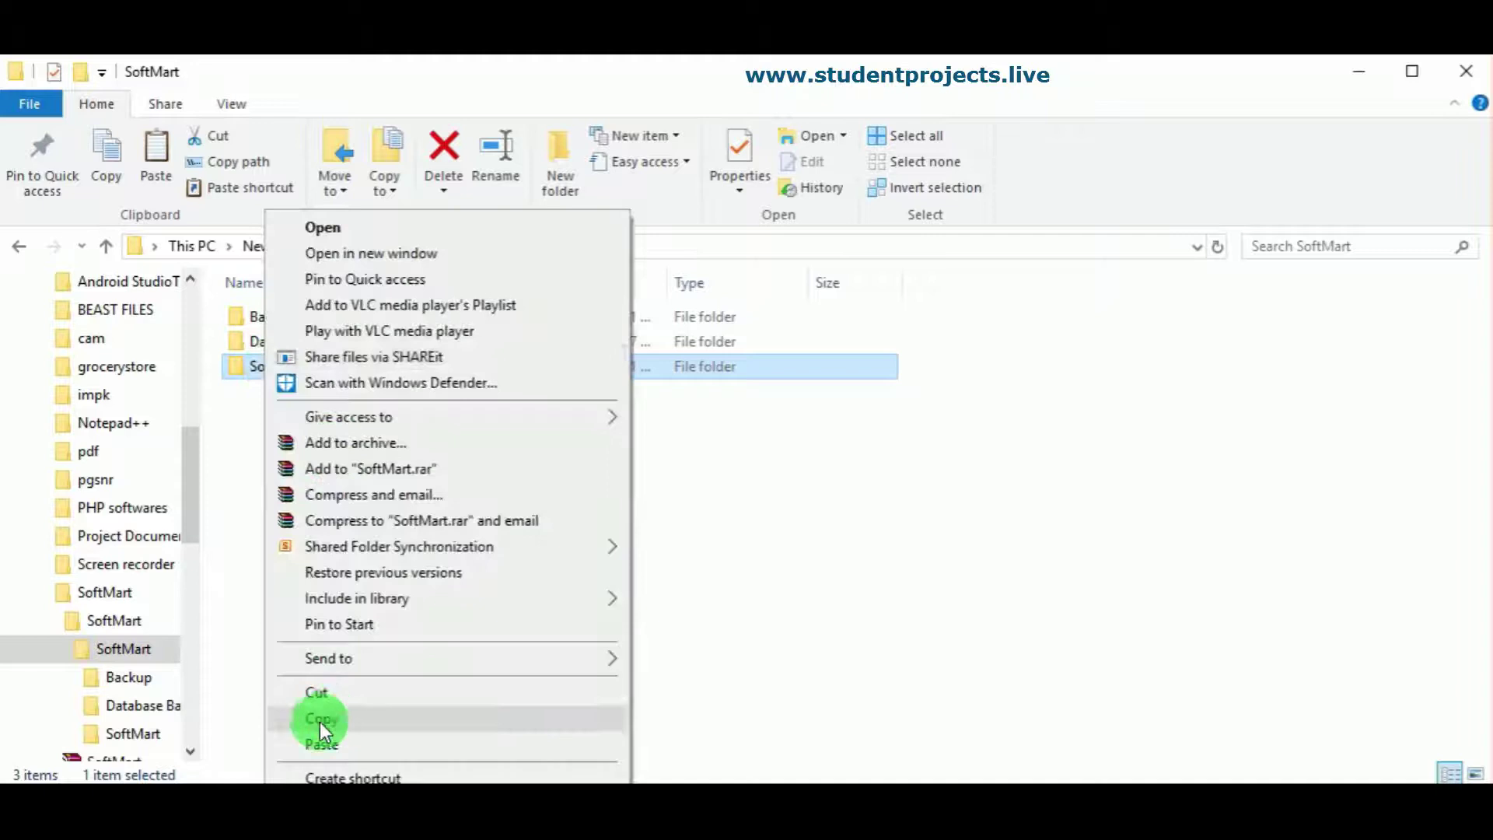
click(320, 720)
drag(187, 492, 211, 372)
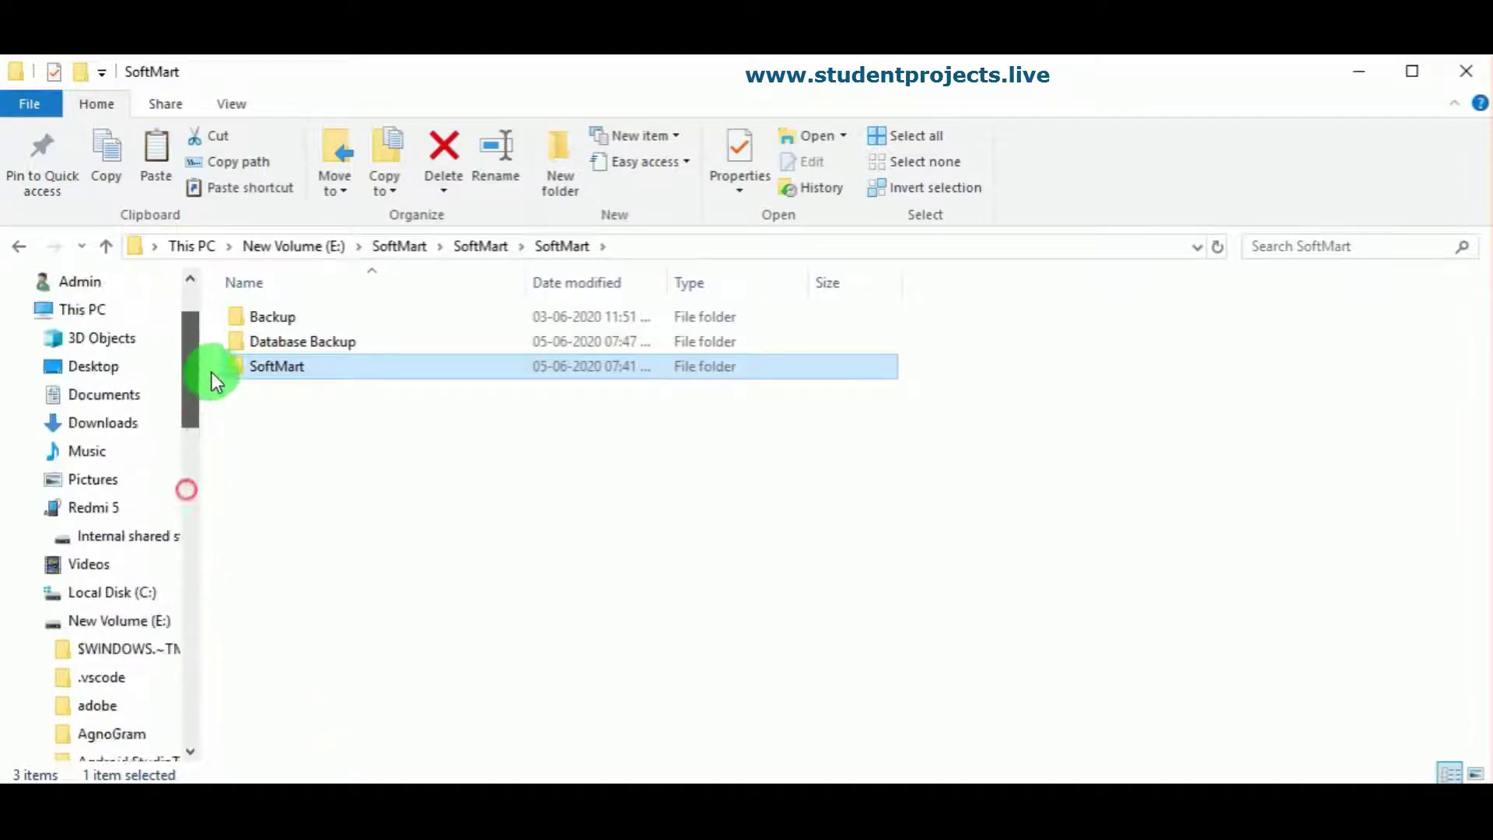
click(129, 661)
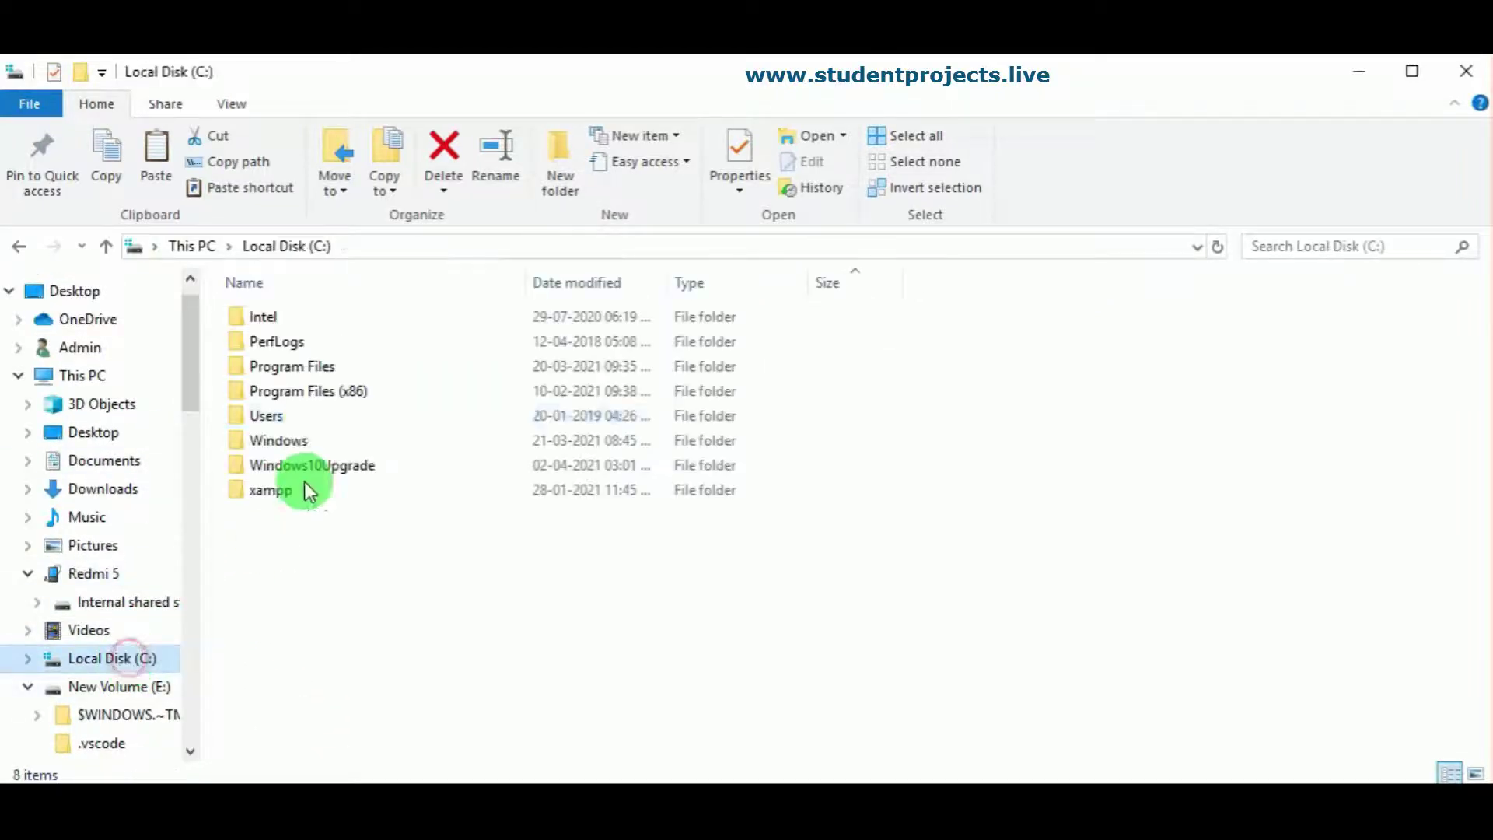
click(307, 497)
double_click(308, 501)
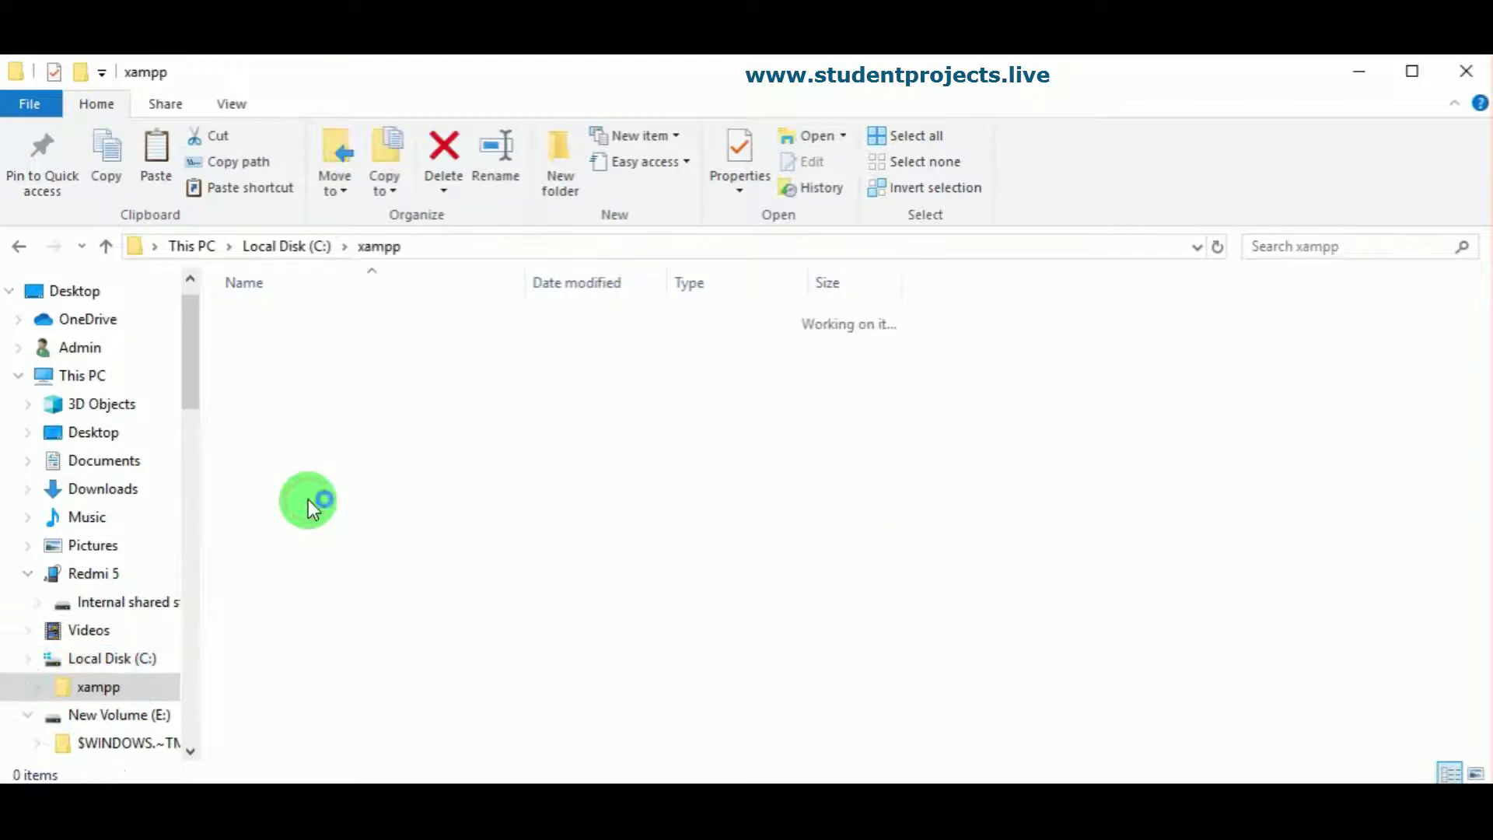
click(302, 443)
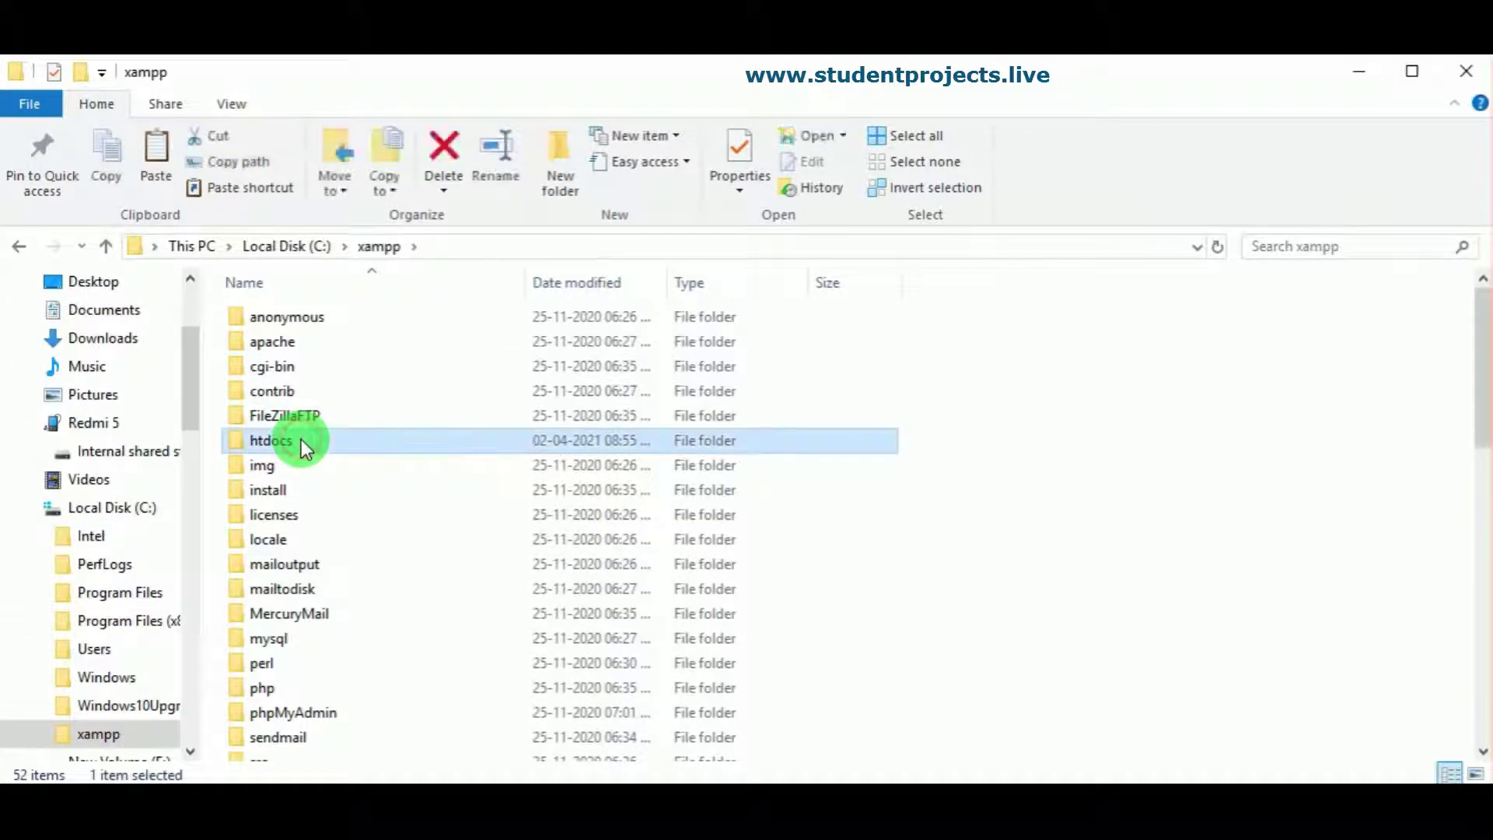
double_click(301, 442)
right_click(348, 630)
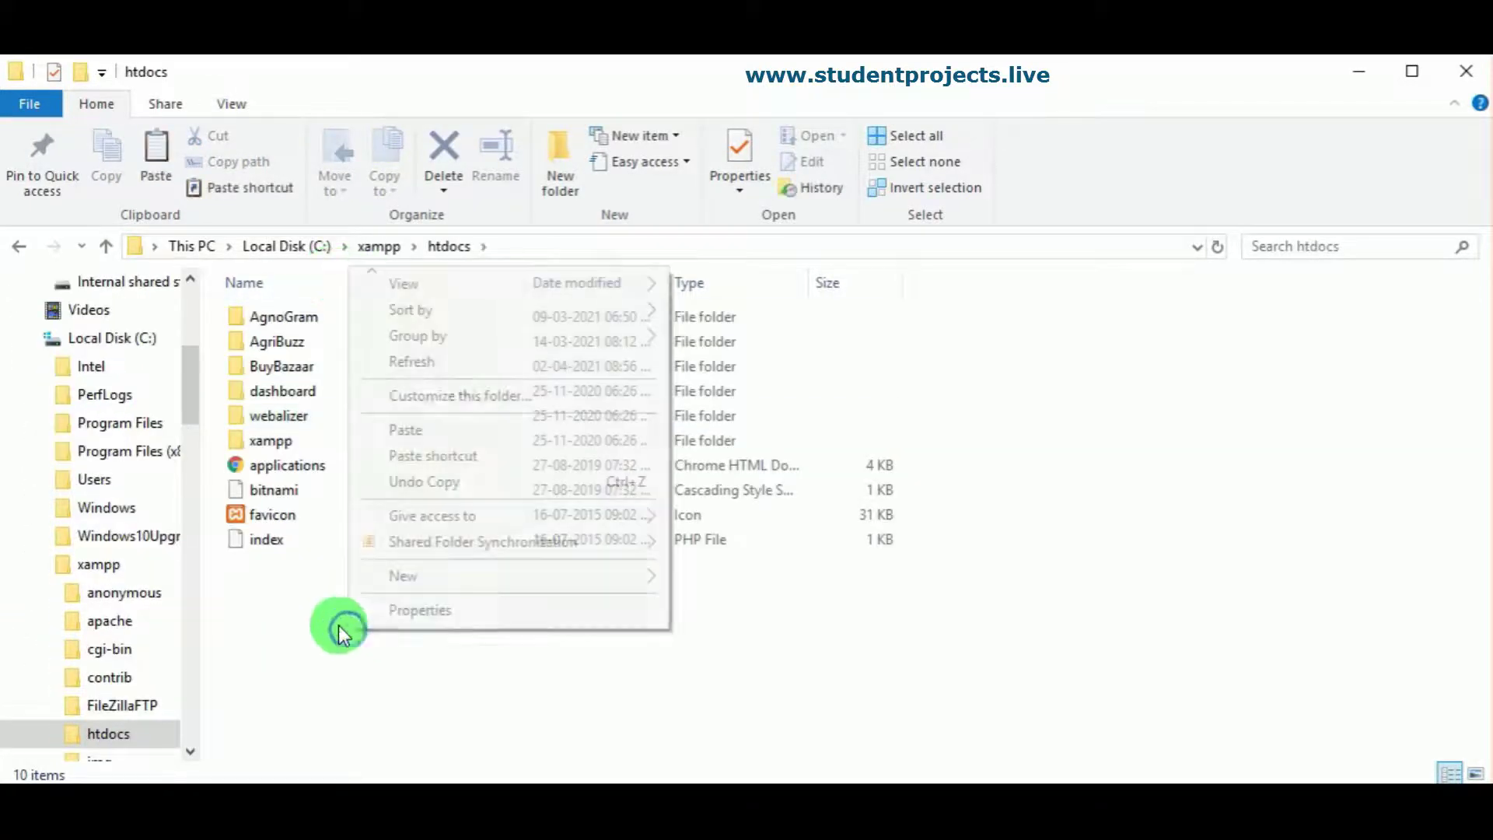
click(405, 429)
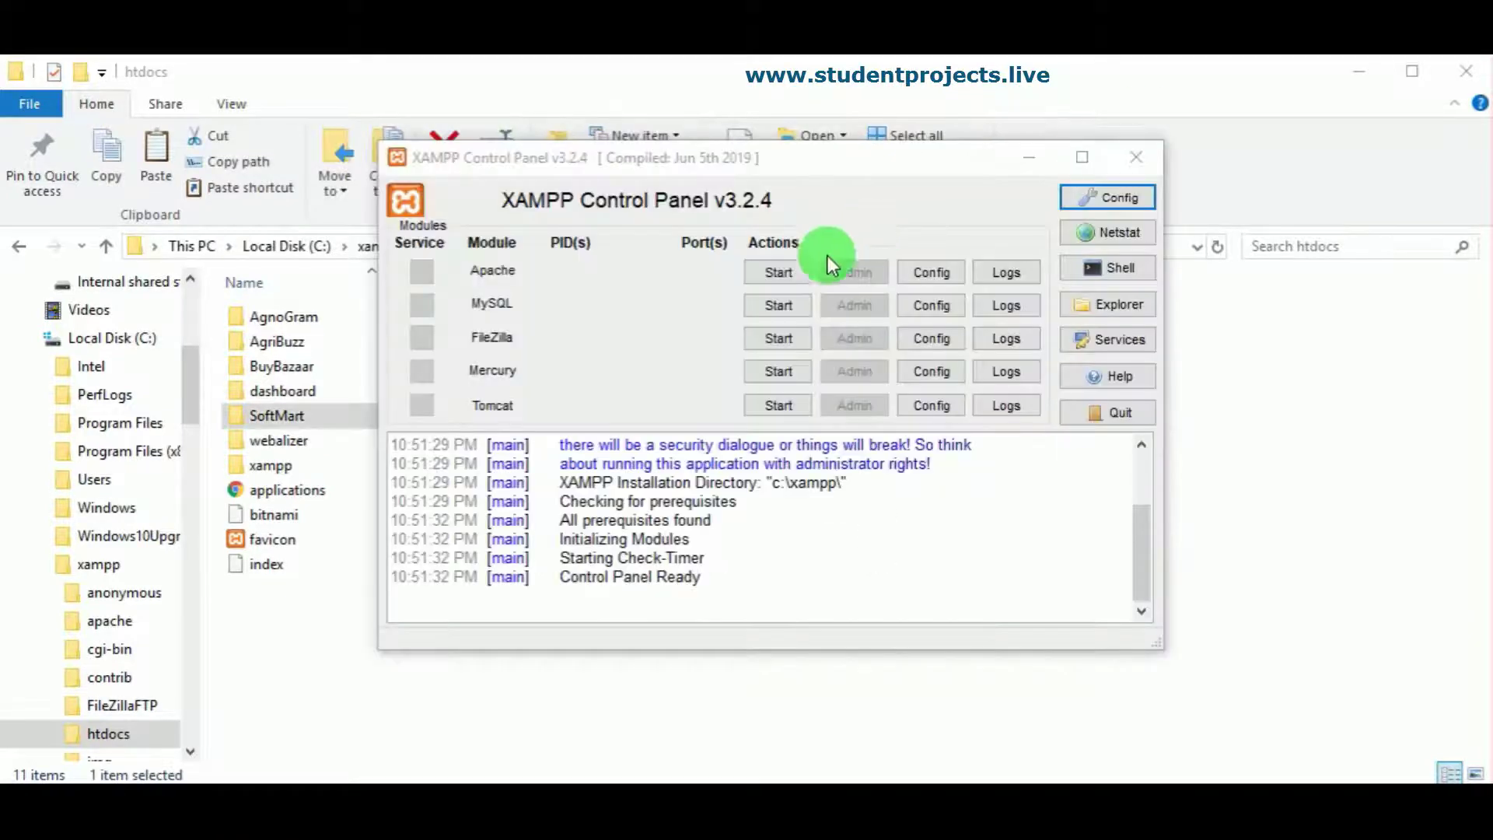
Step: Start Apache and MySQL in XAMPP Control Panel, then minimize the panel
click(780, 276)
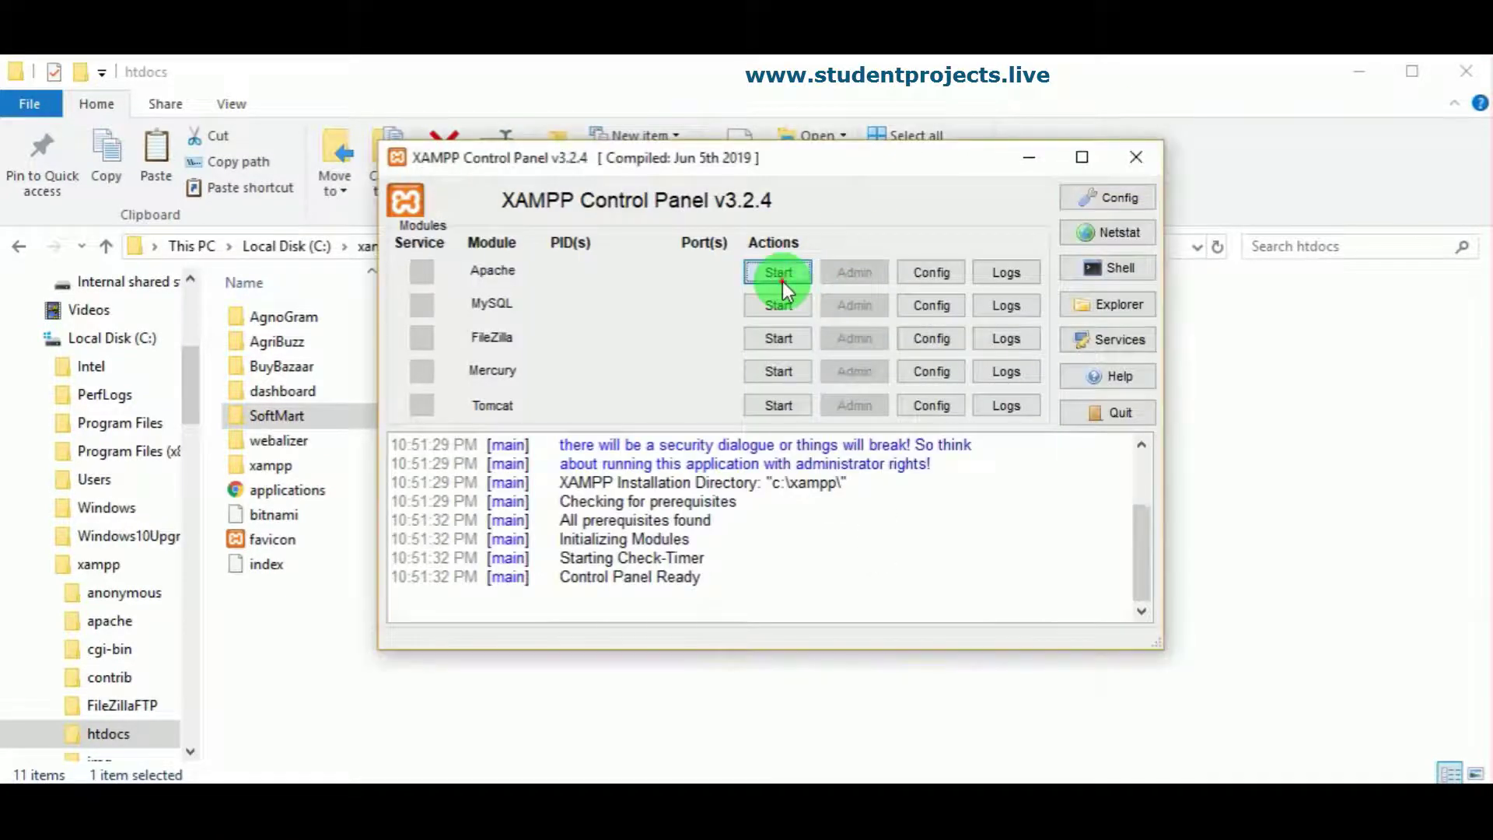
click(782, 295)
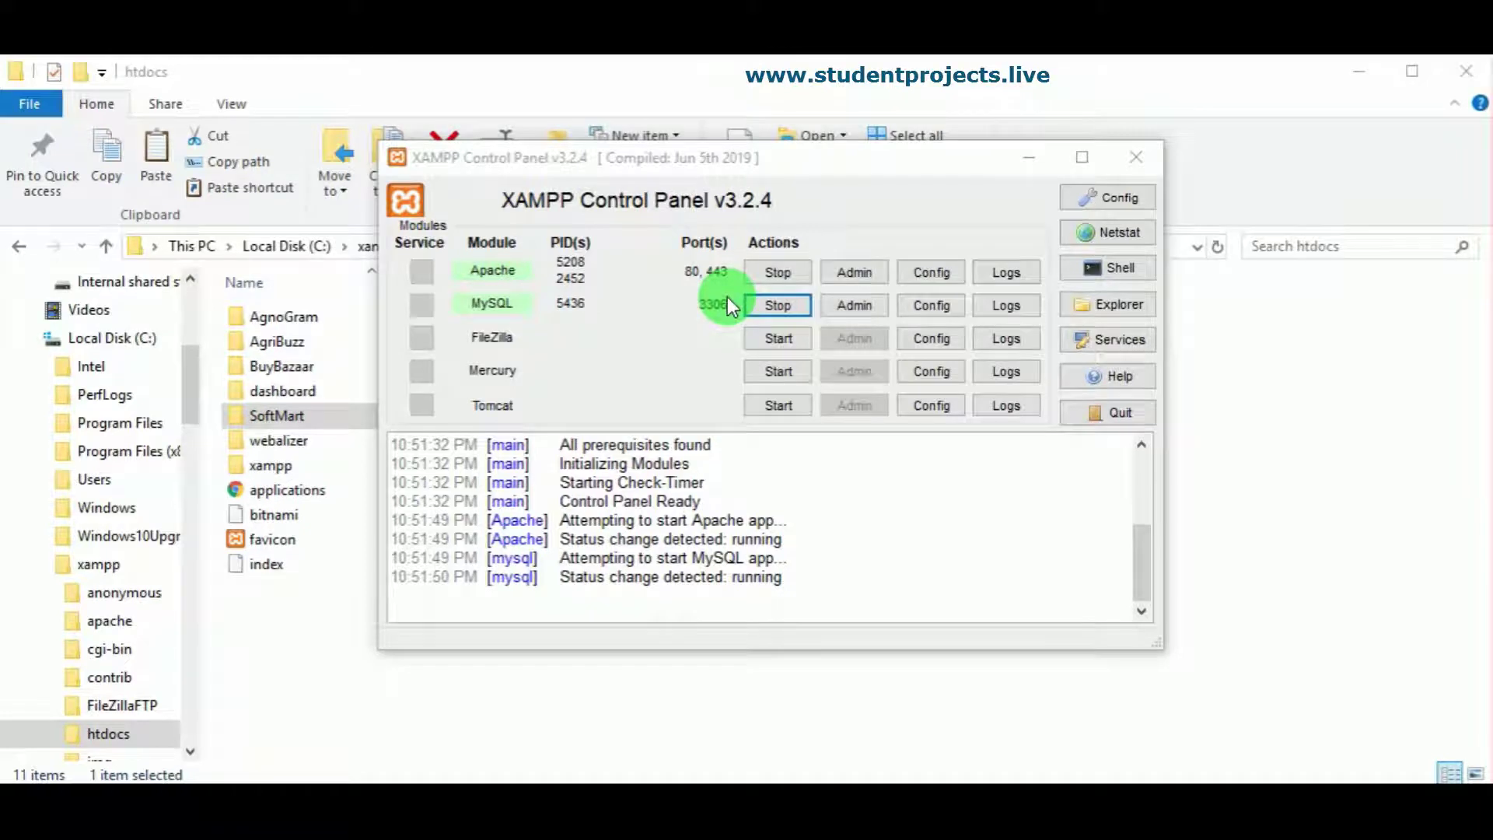
click(1007, 172)
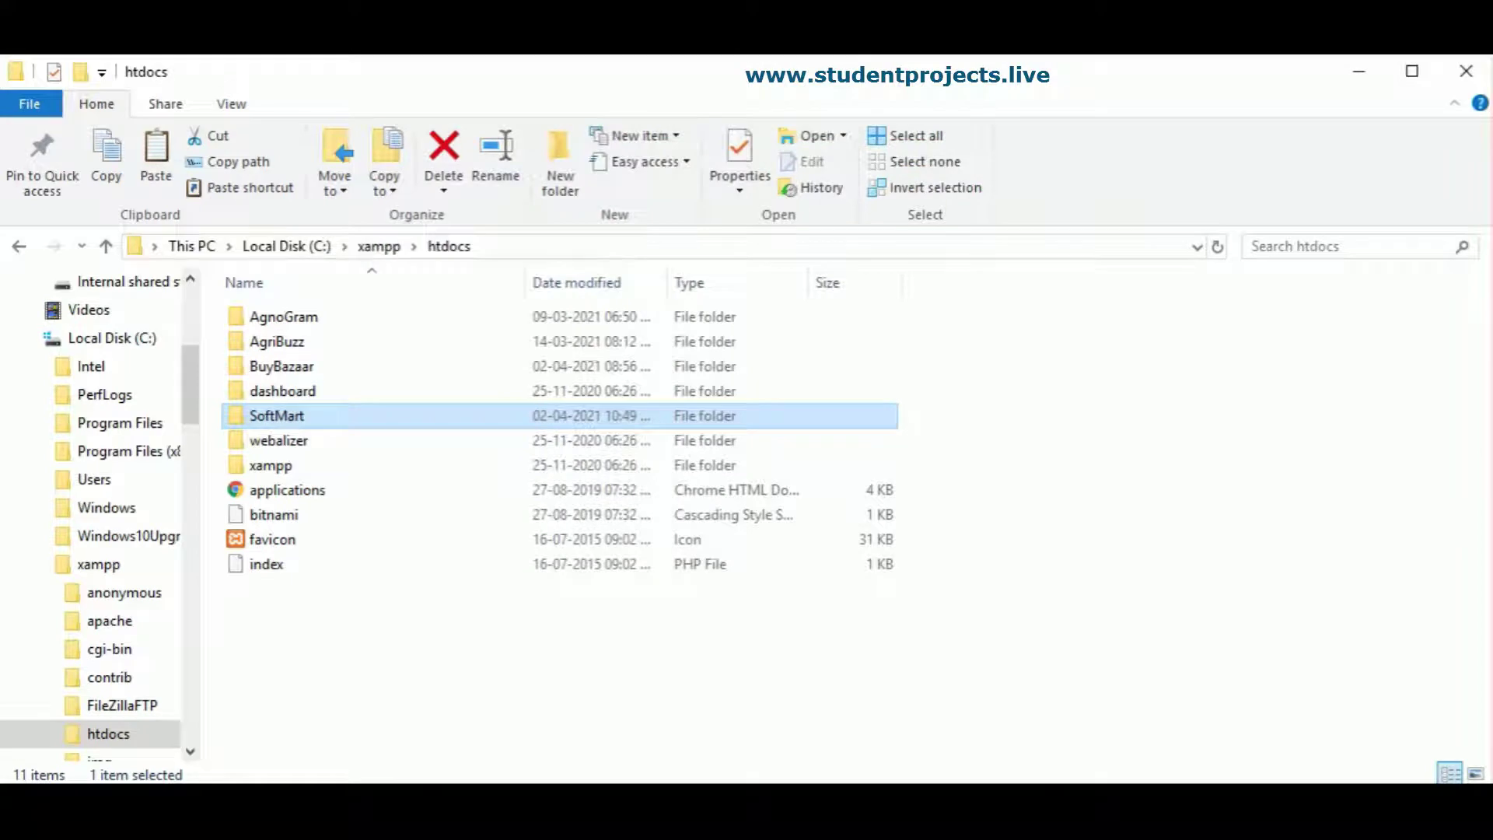
Step: Copy the SoftMart folder name from its rename box unchanged, then switch to Chrome
click(278, 417)
right_click(278, 416)
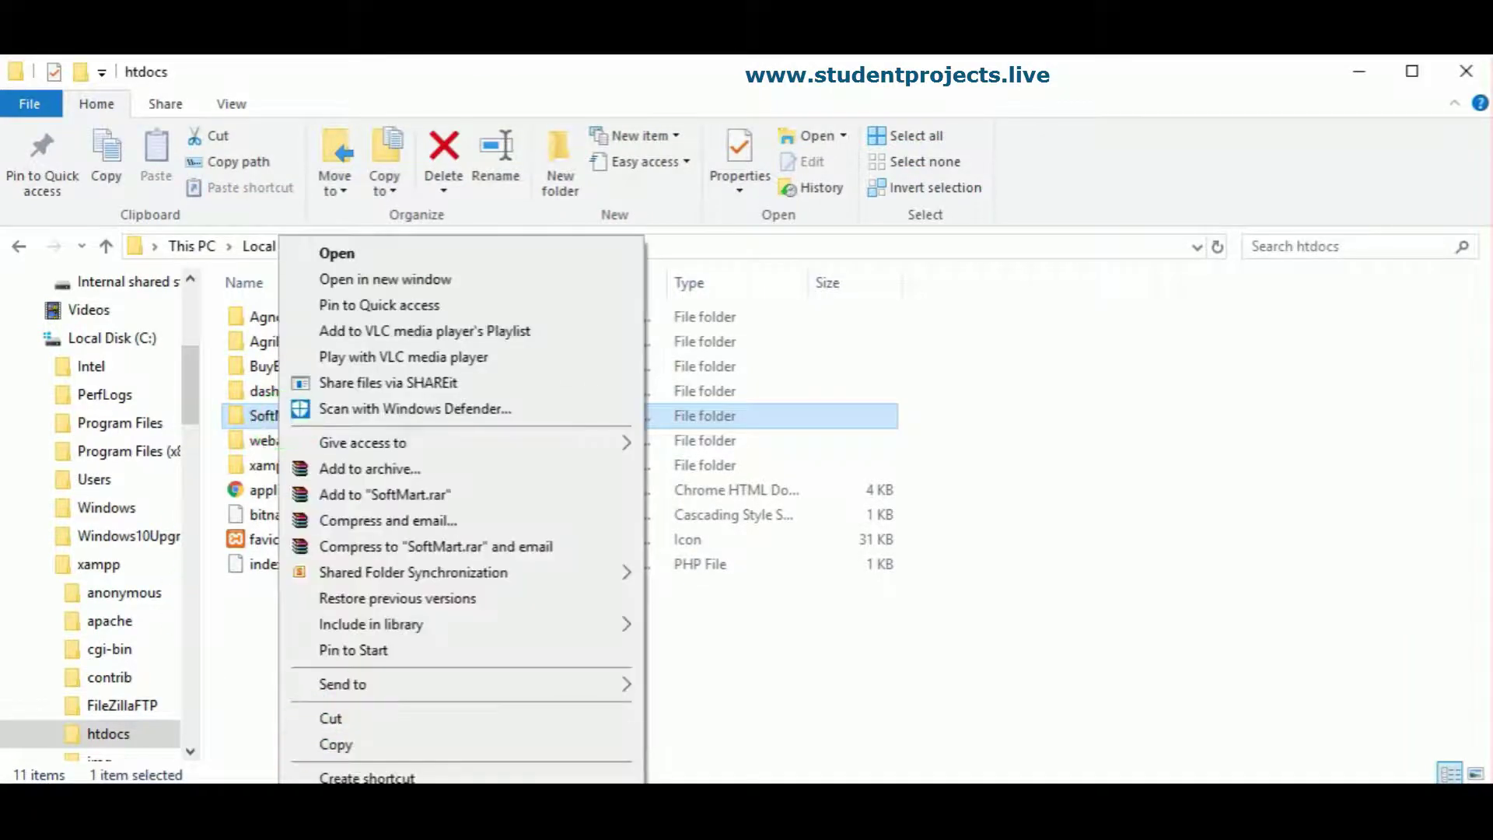
key(m)
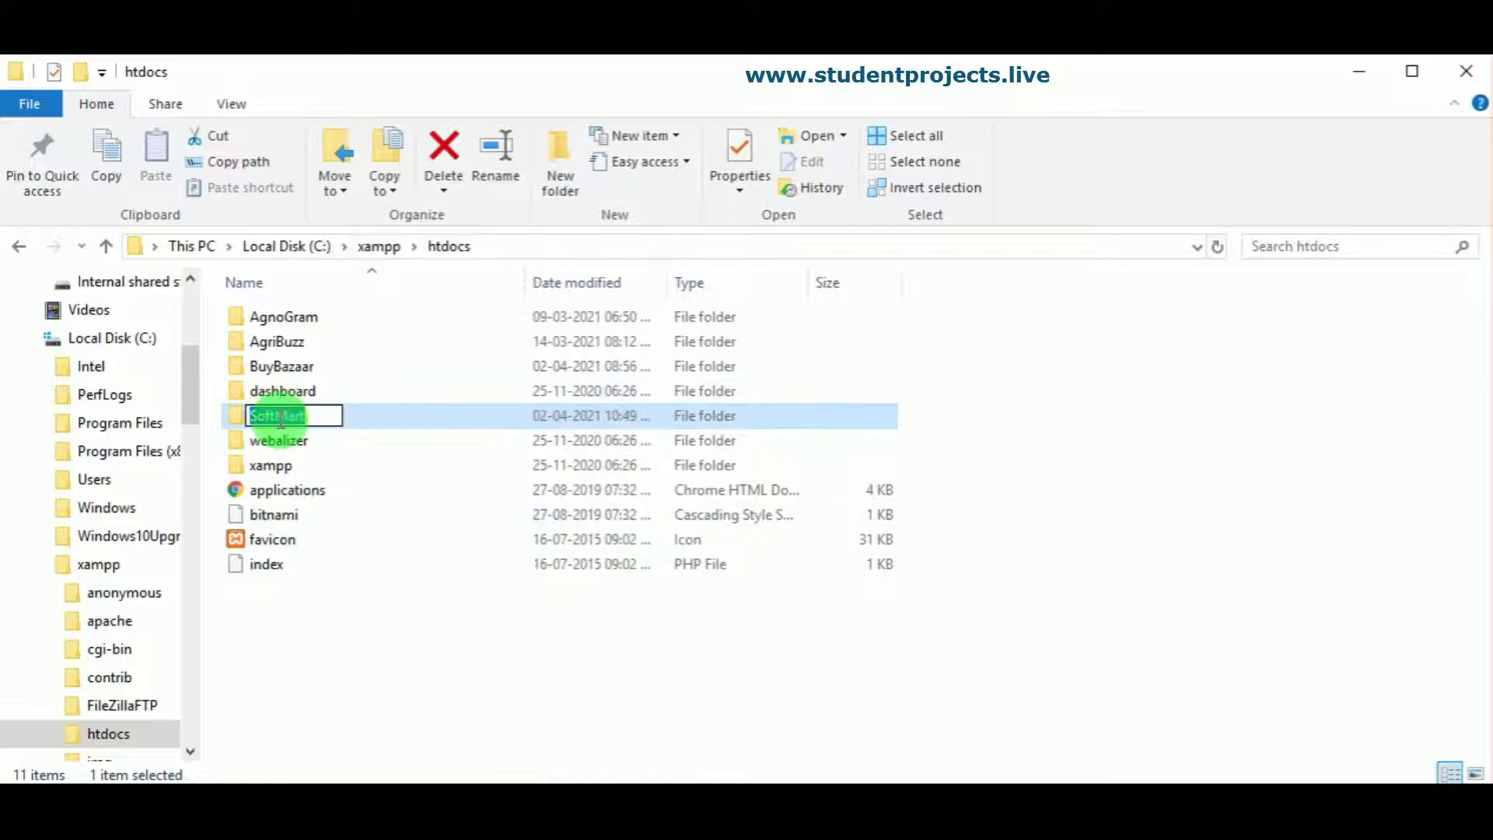
right_click(281, 423)
click(345, 499)
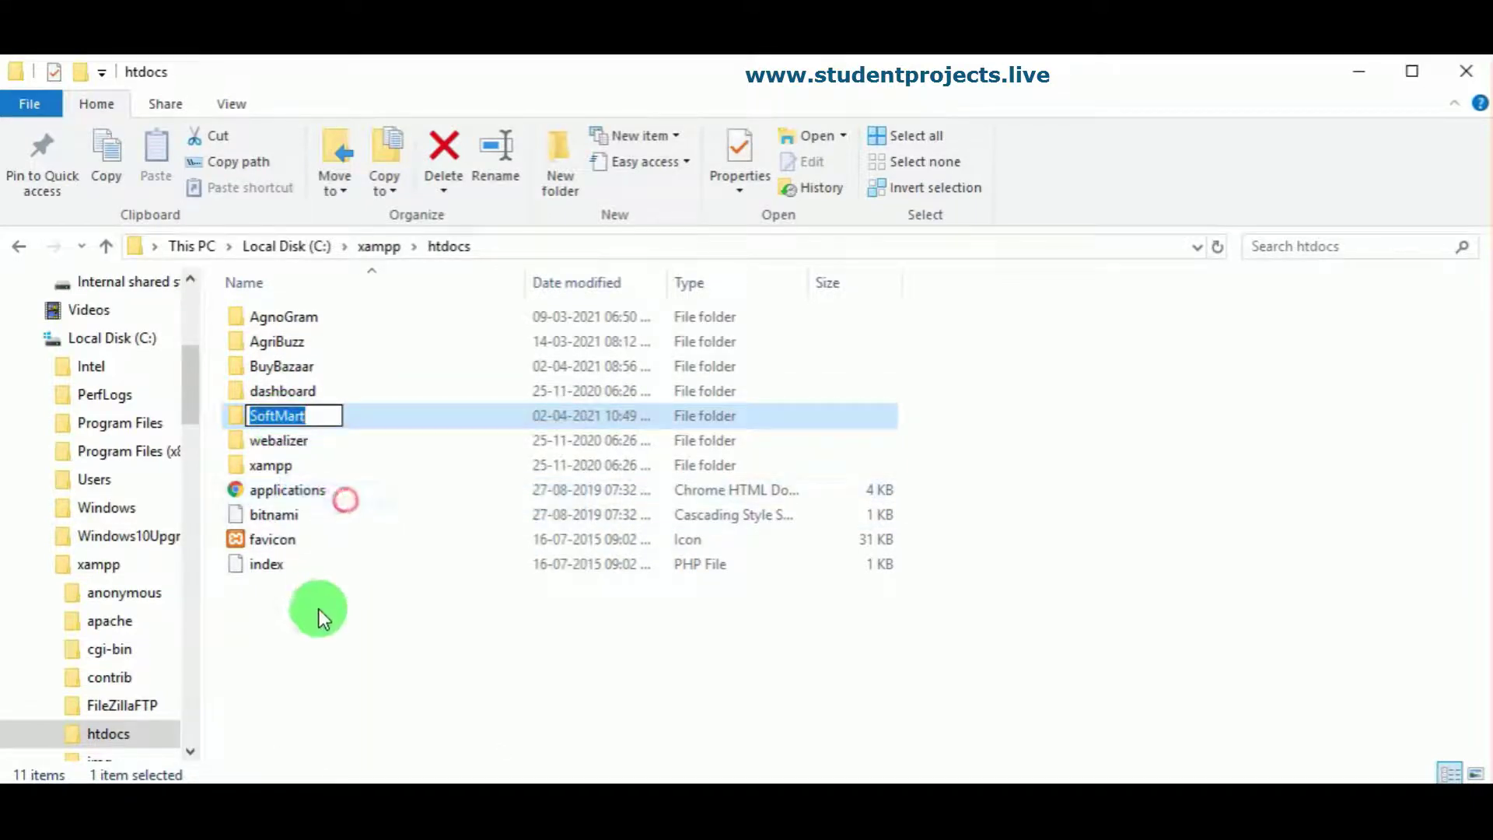
click(319, 609)
key(alt+Tab)
Step: Load localhost/SoftMart/, see the "Unknown database 'softmart'" error, and start a new tab
click(272, 128)
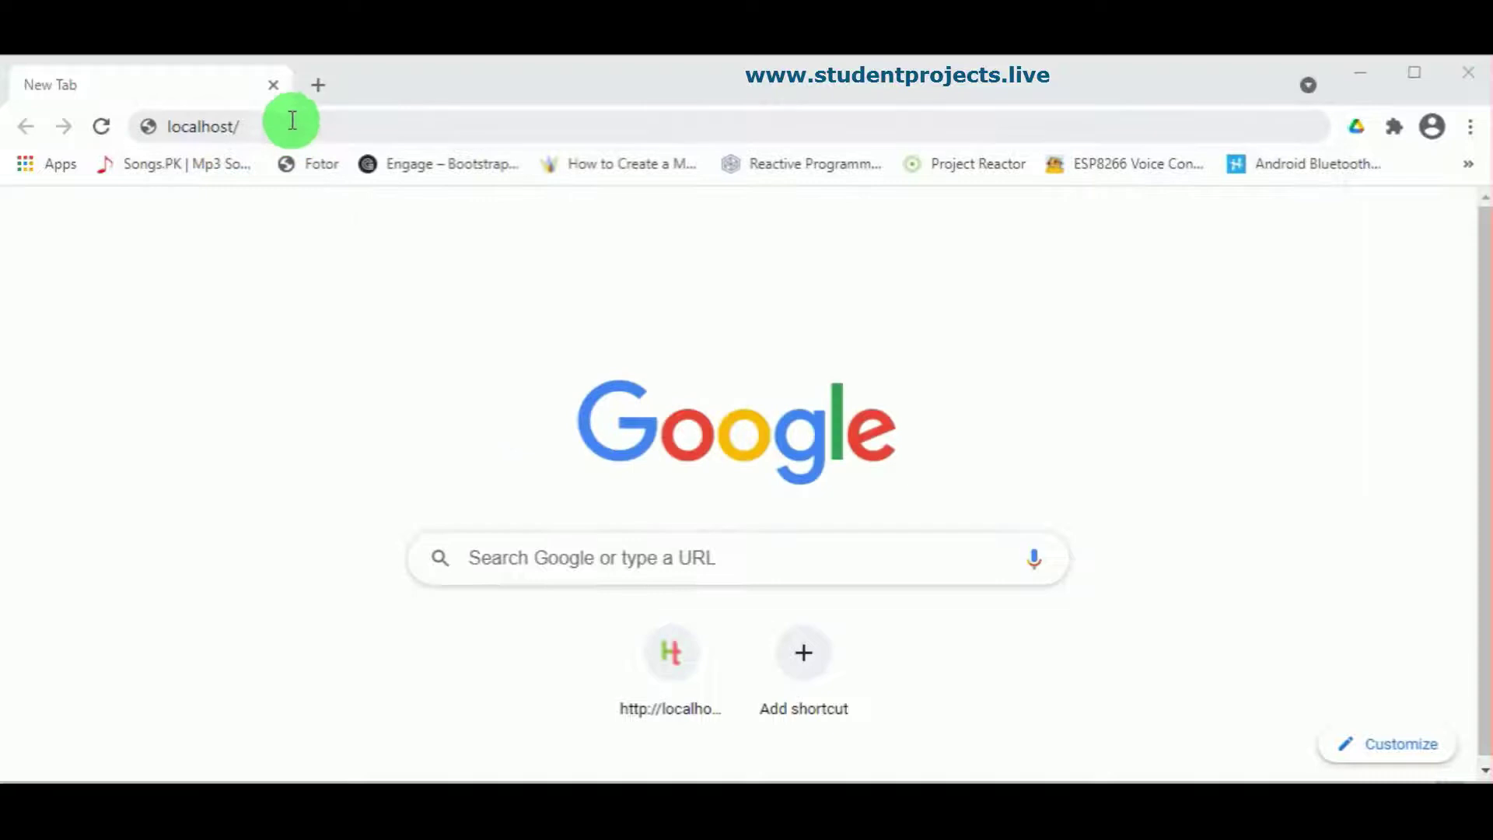
key(ctrl+v)
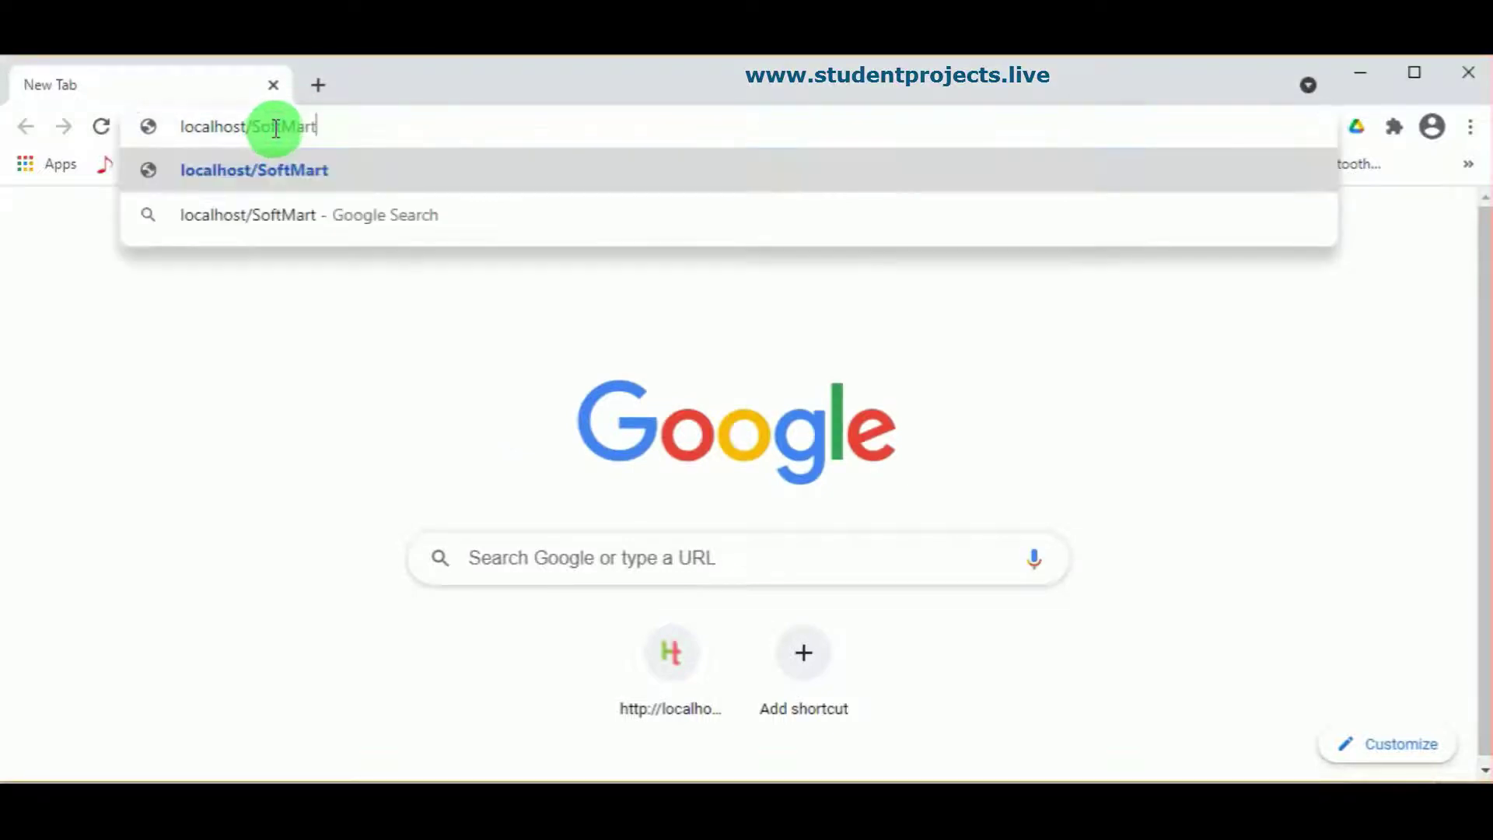
key(Return)
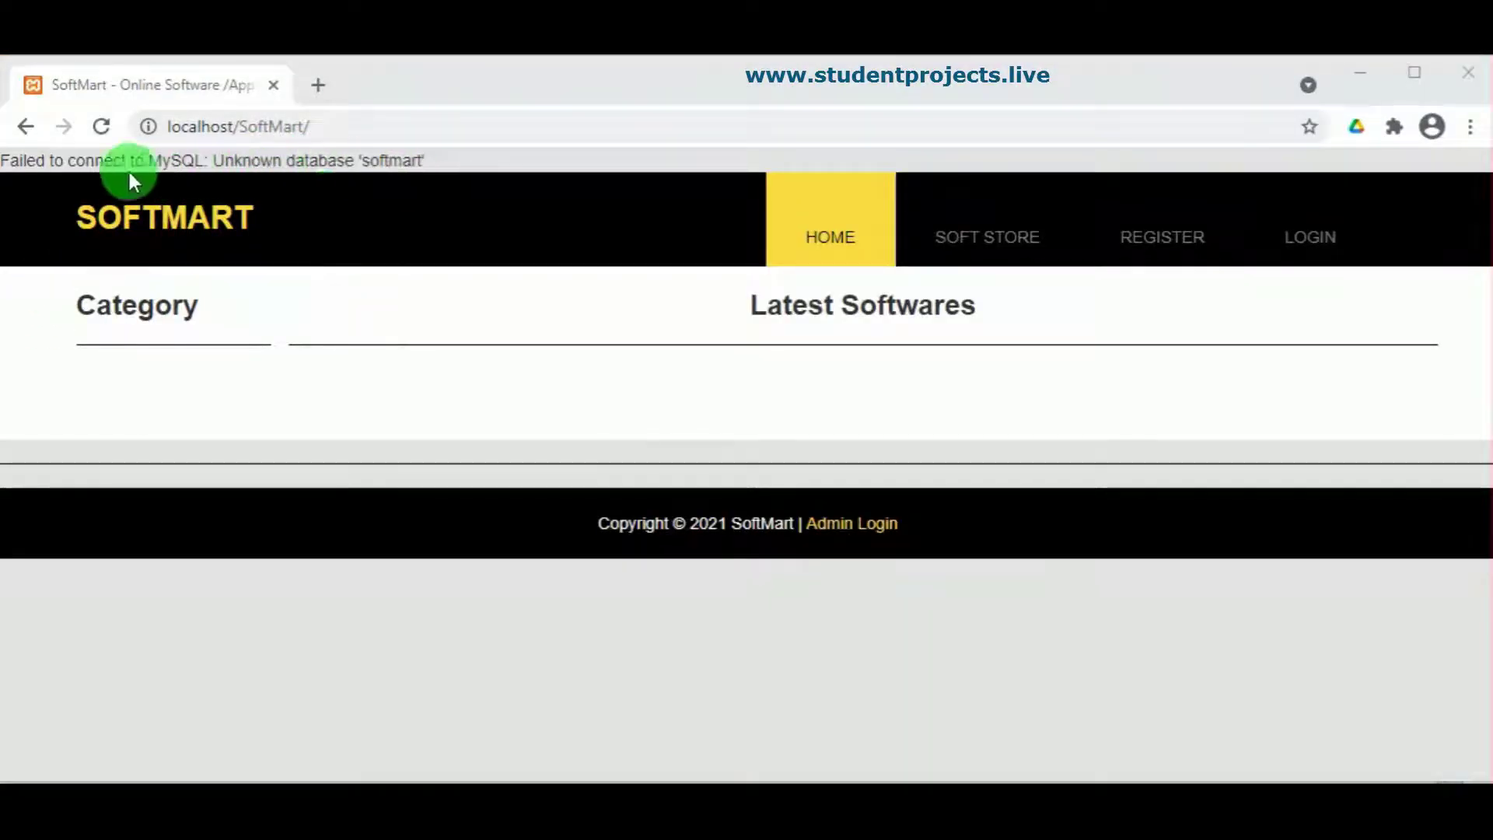
drag(5, 161, 482, 150)
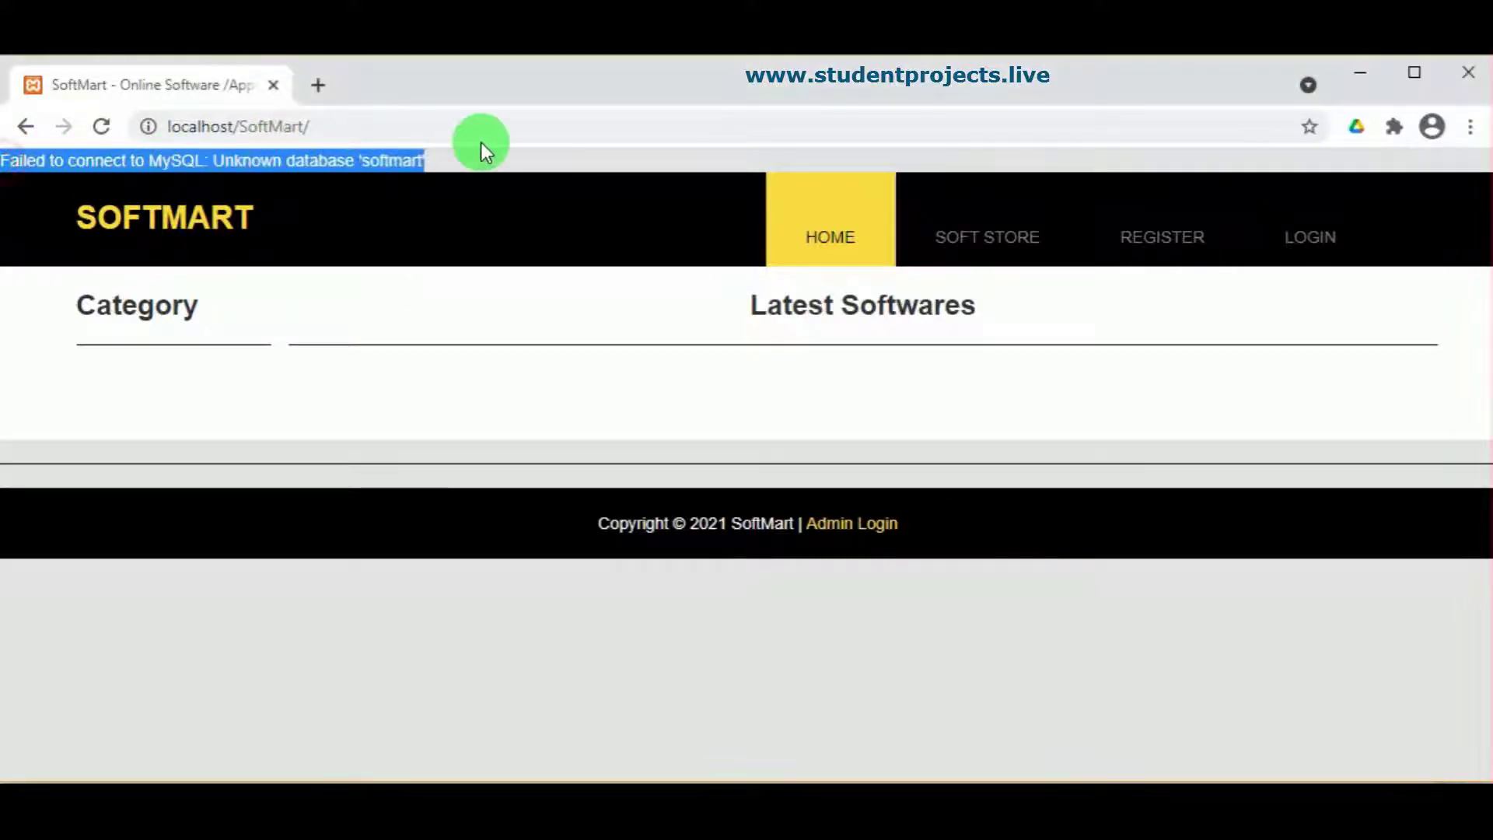
click(318, 85)
Step: Open phpMyAdmin at localhost/phpmyadmin in the new tab
click(323, 122)
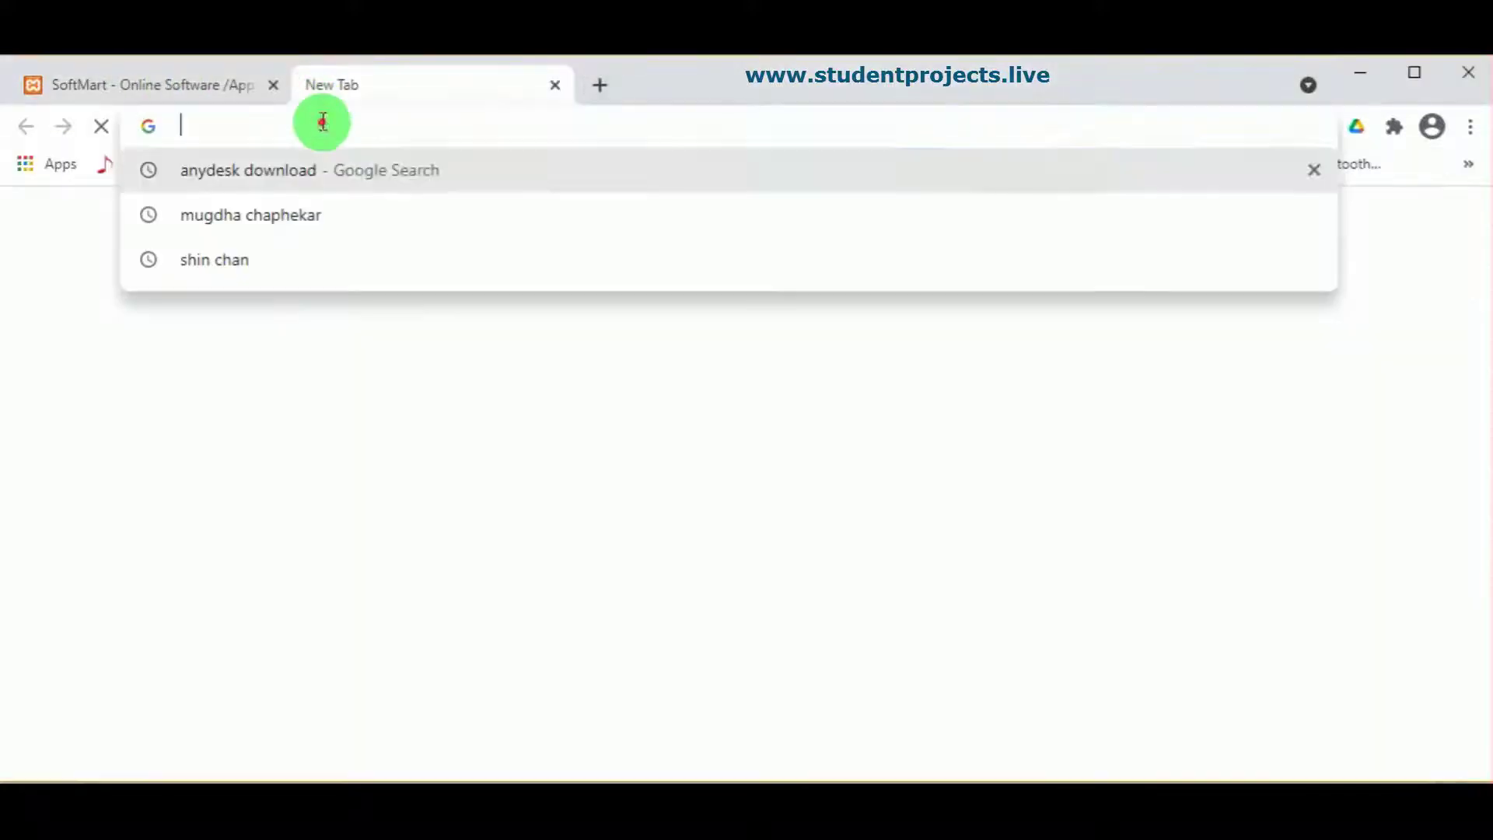
text(localhost/BuyBazaar/products.php?subcat_id=4#)
drag(557, 124, 249, 139)
key(BackSpace)
text(/ph)
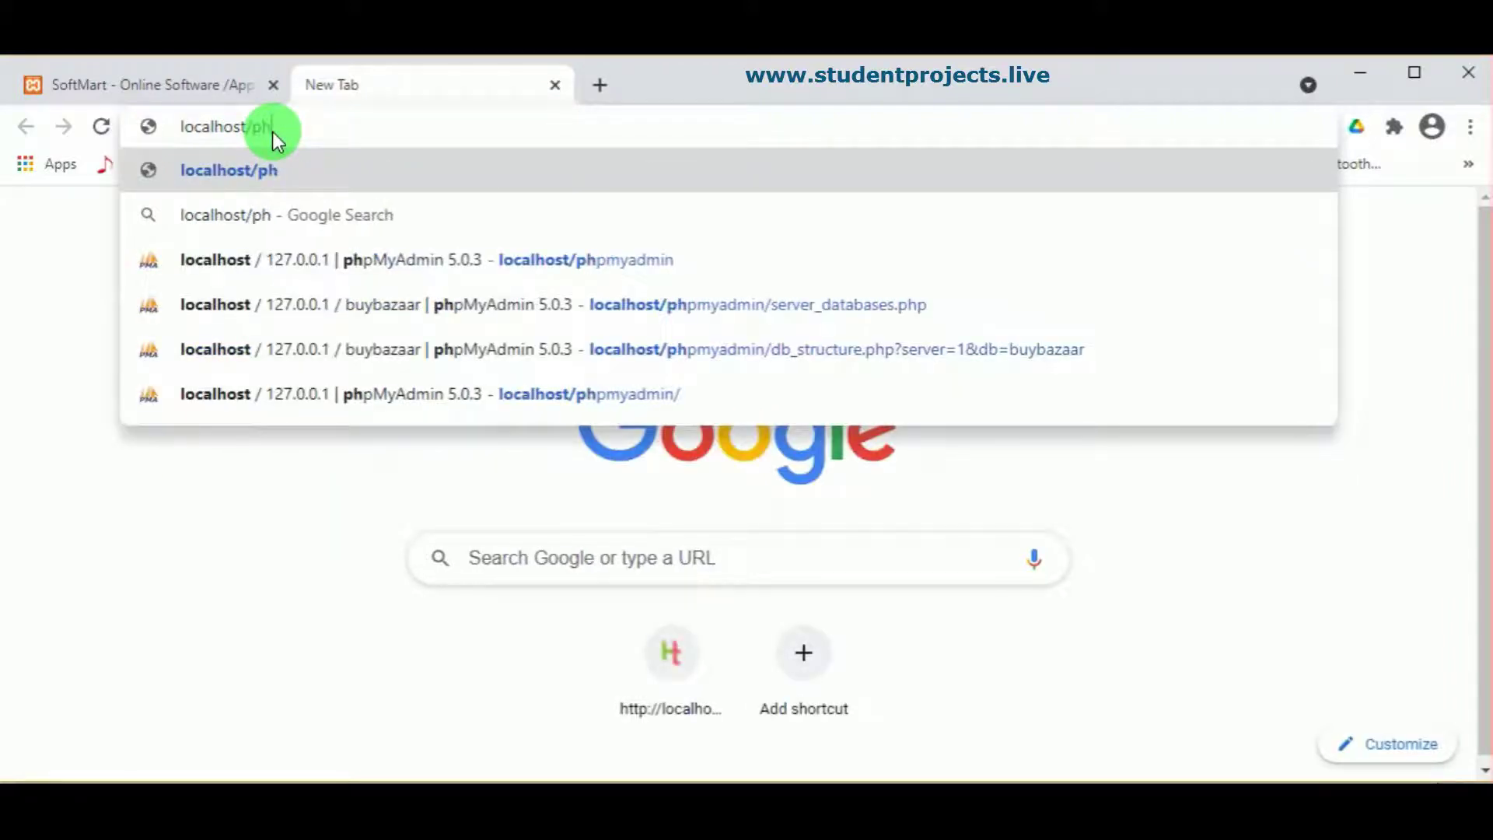
text(pmy)
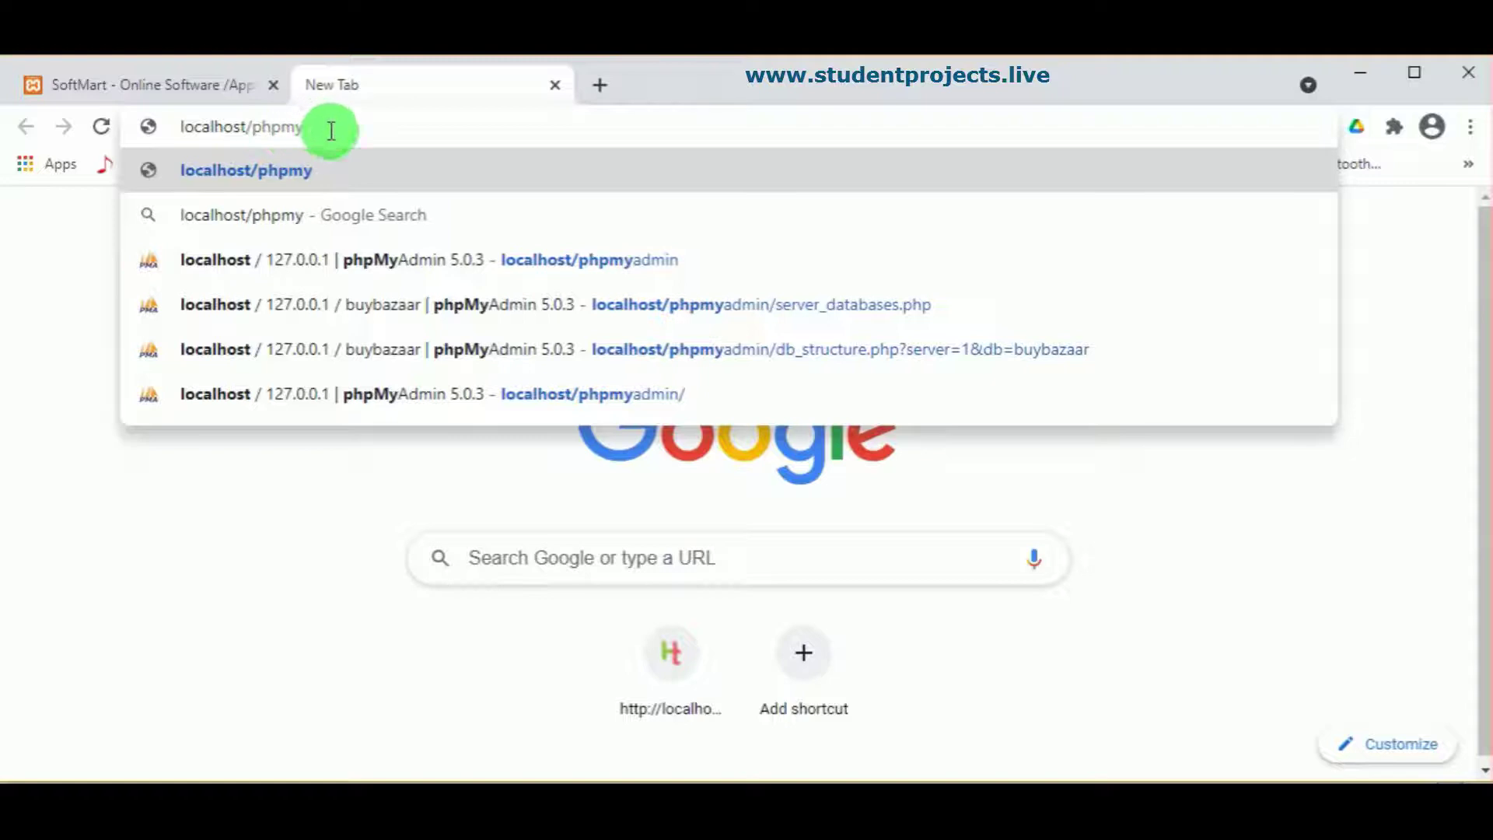
click(517, 268)
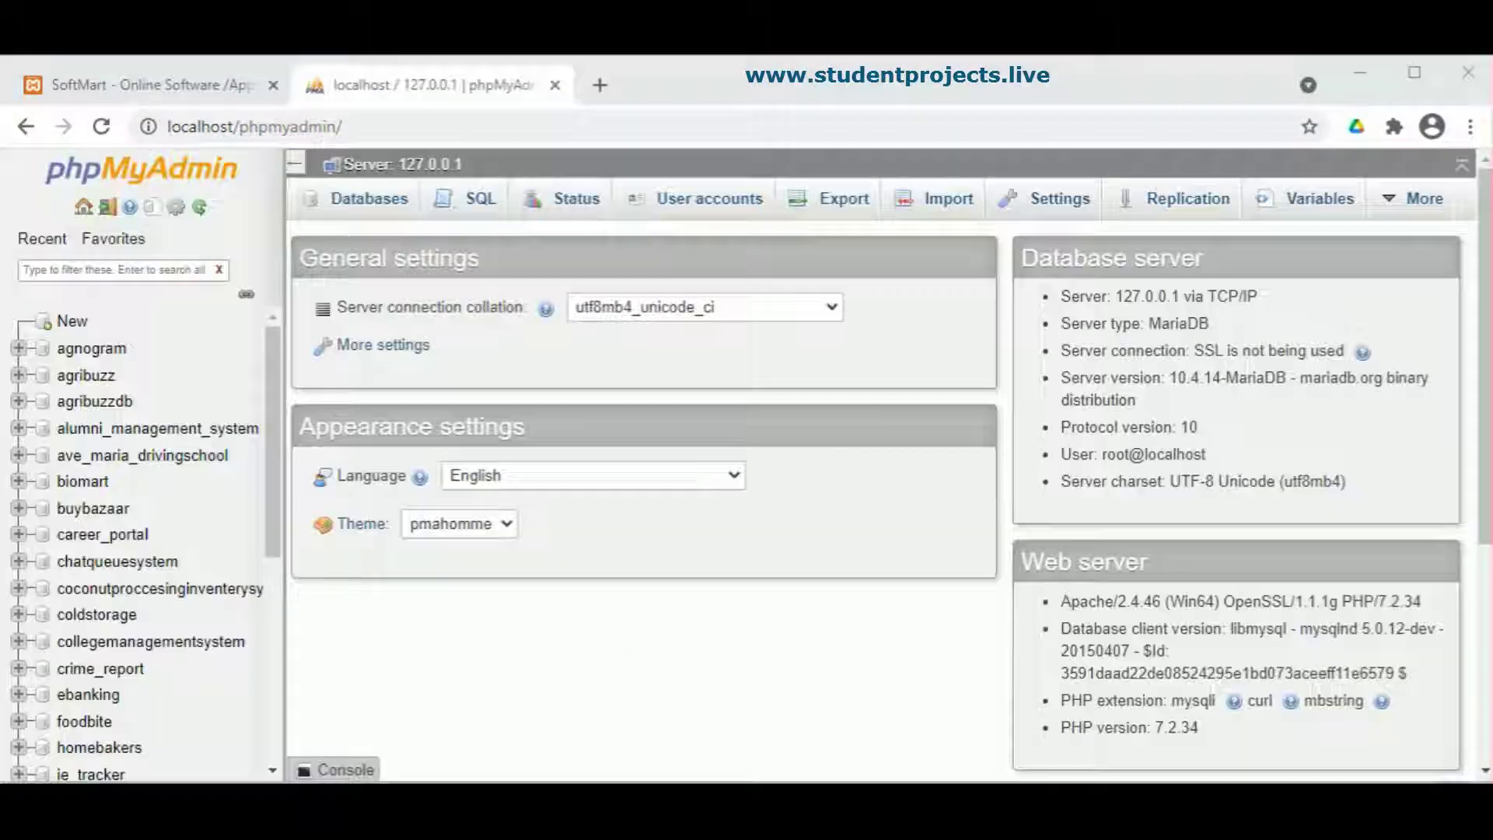
Step: Create a new database named softmart
click(359, 209)
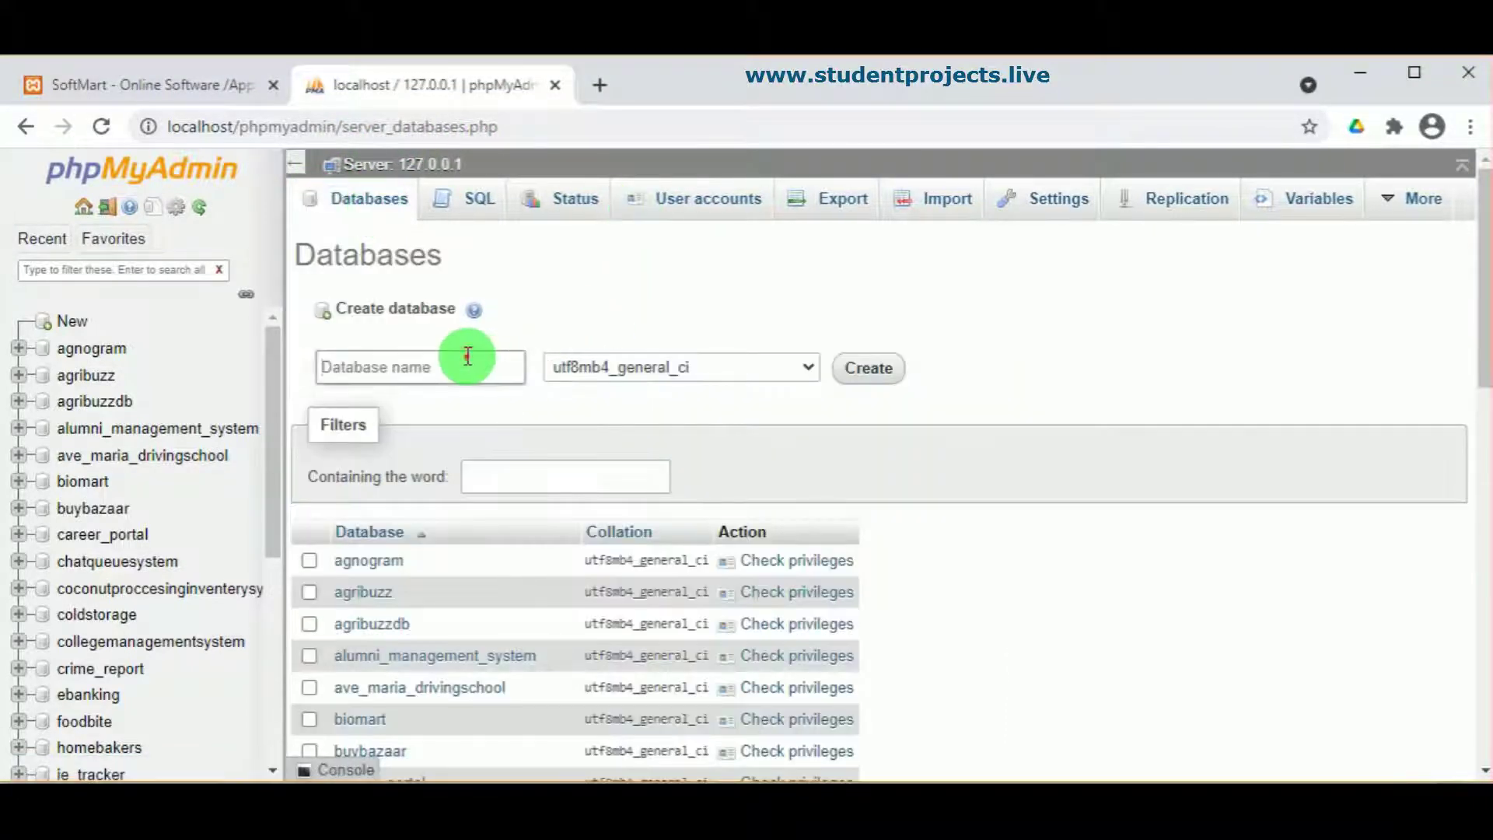
click(467, 357)
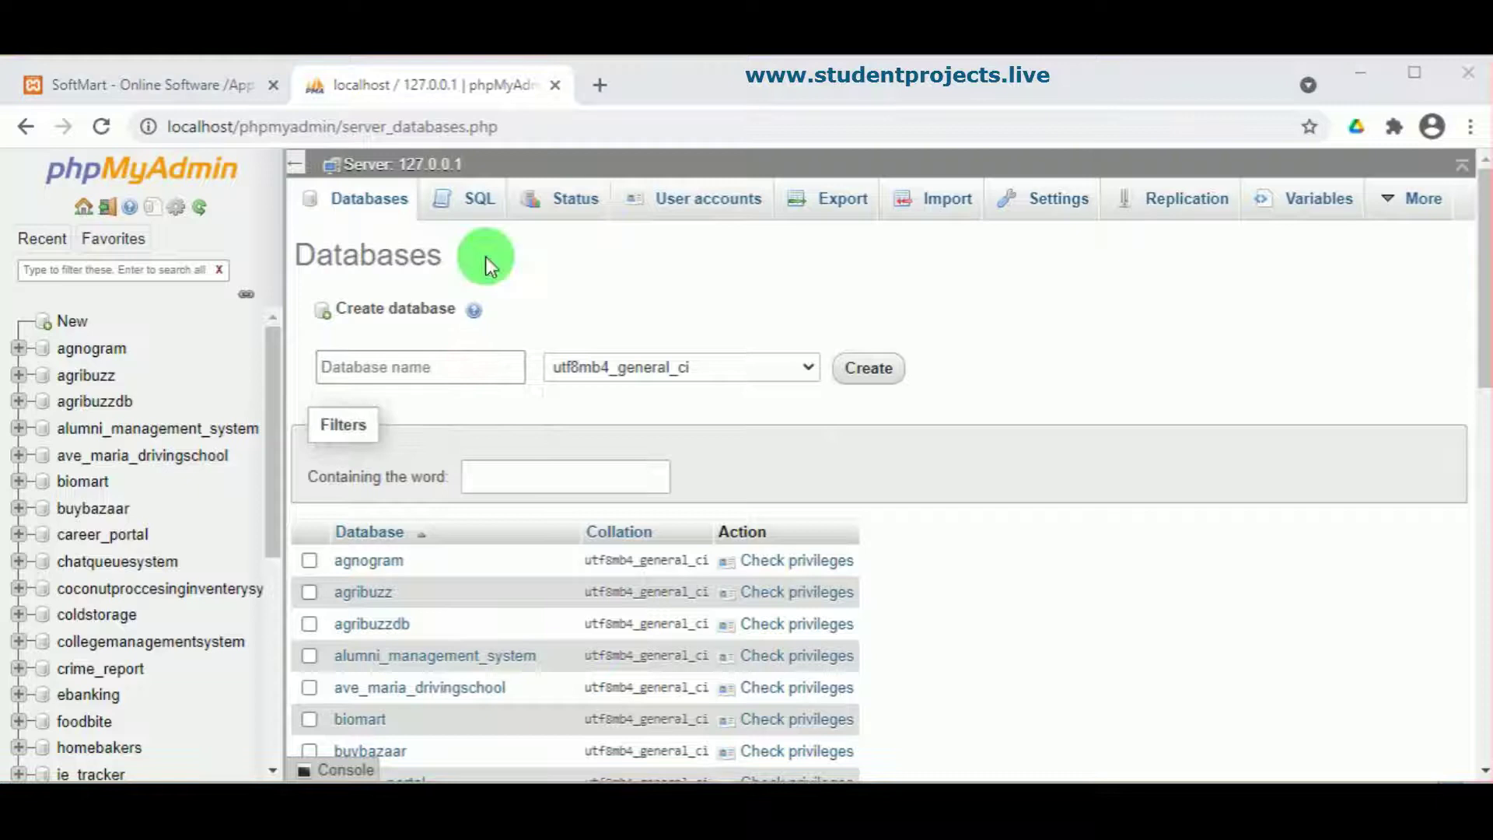
click(427, 366)
text(softmart)
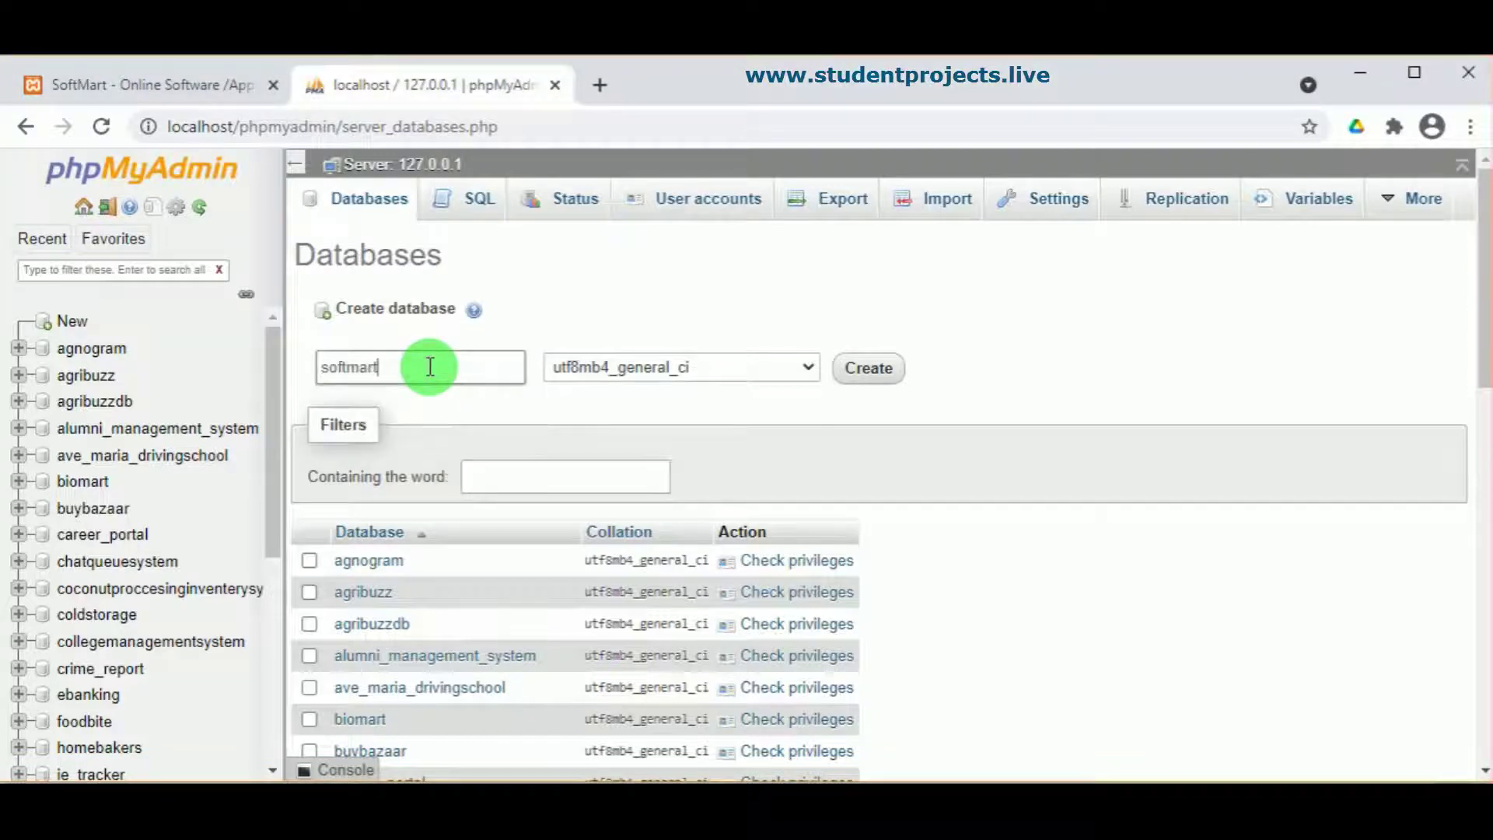
click(856, 372)
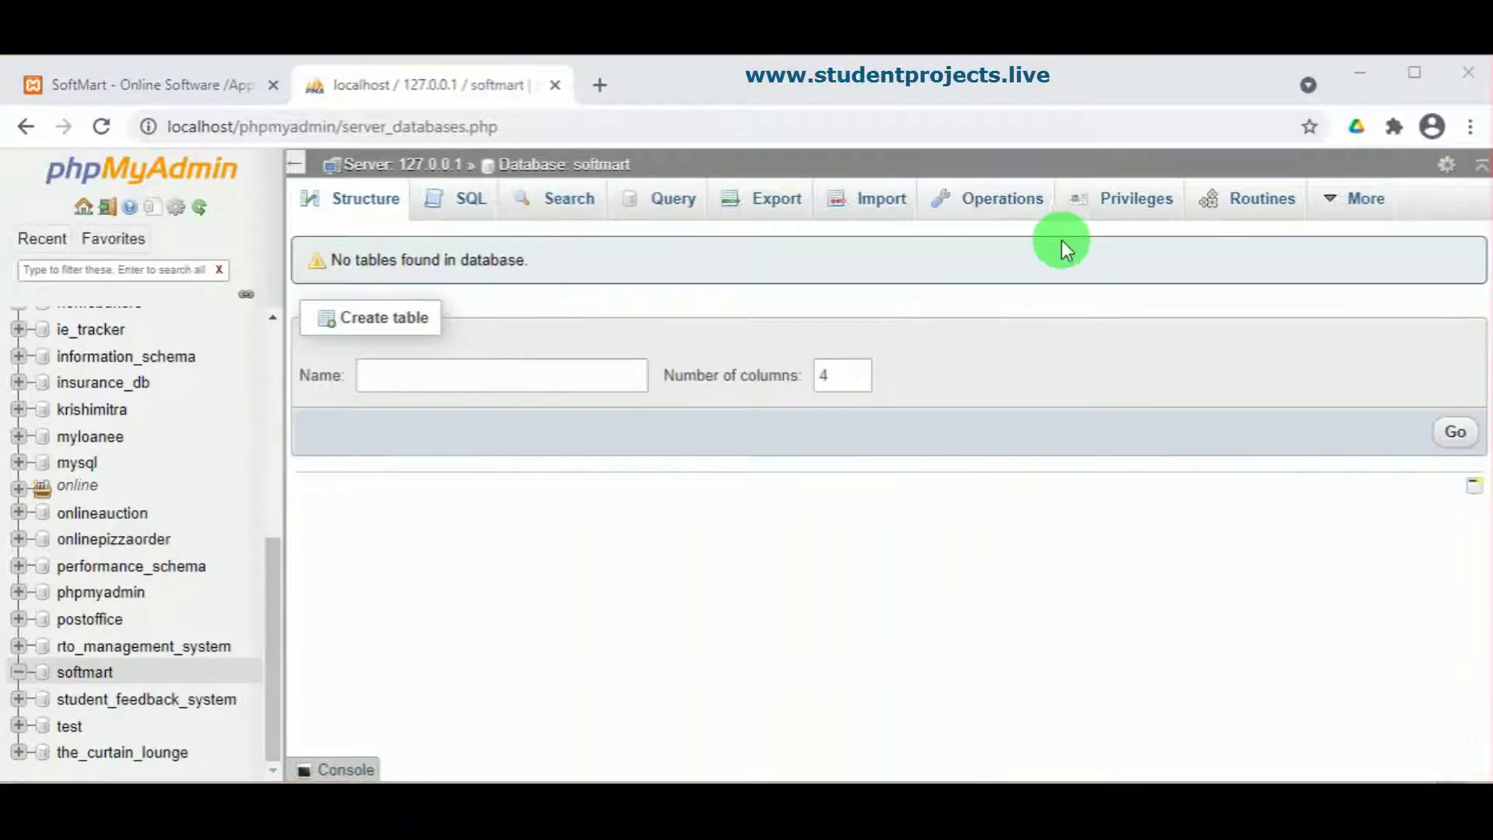
Step: Import softmart.sql into the softmart database and view its six tables
click(865, 215)
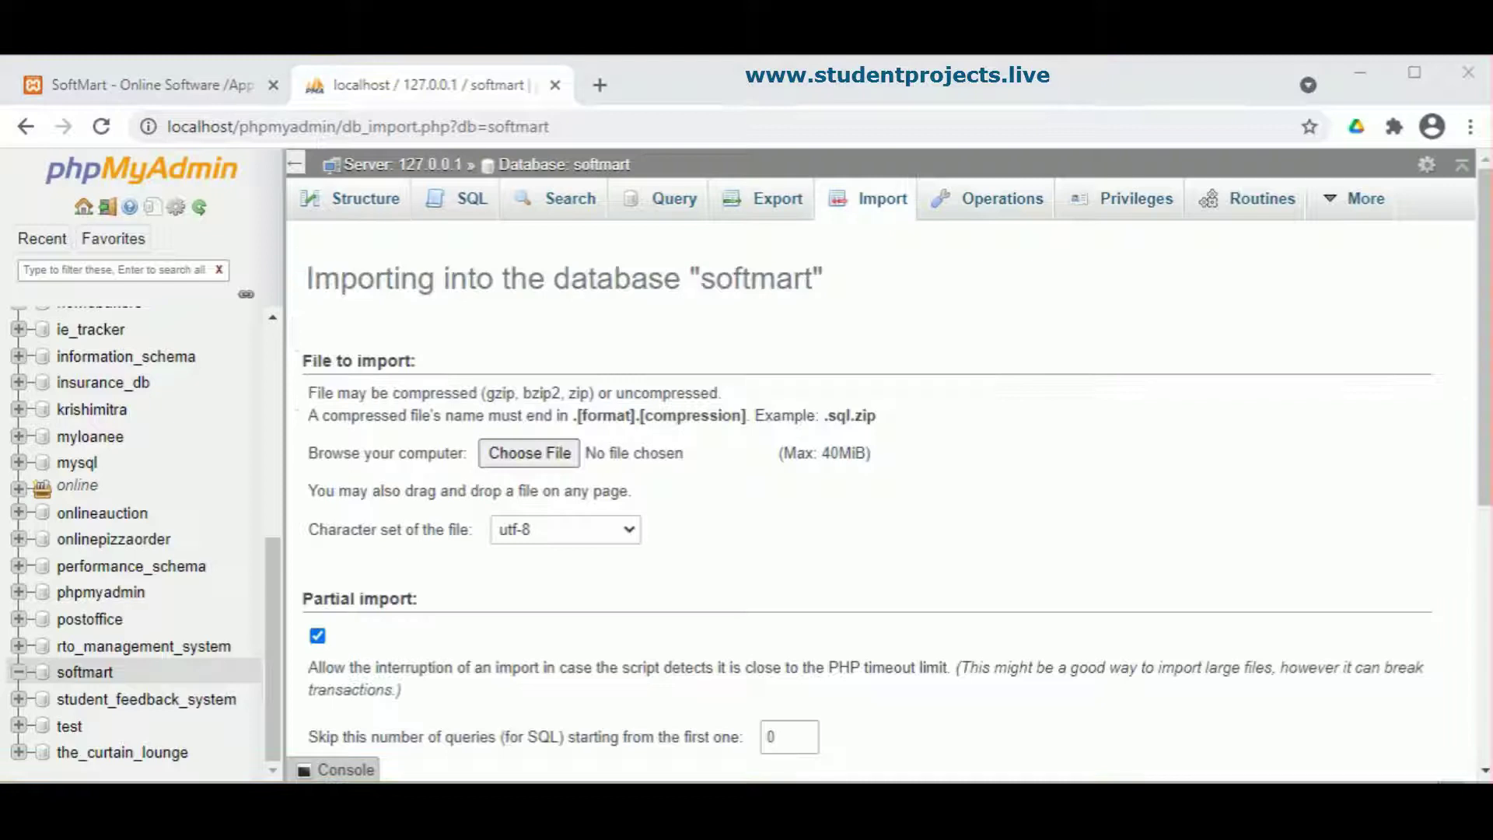
click(532, 459)
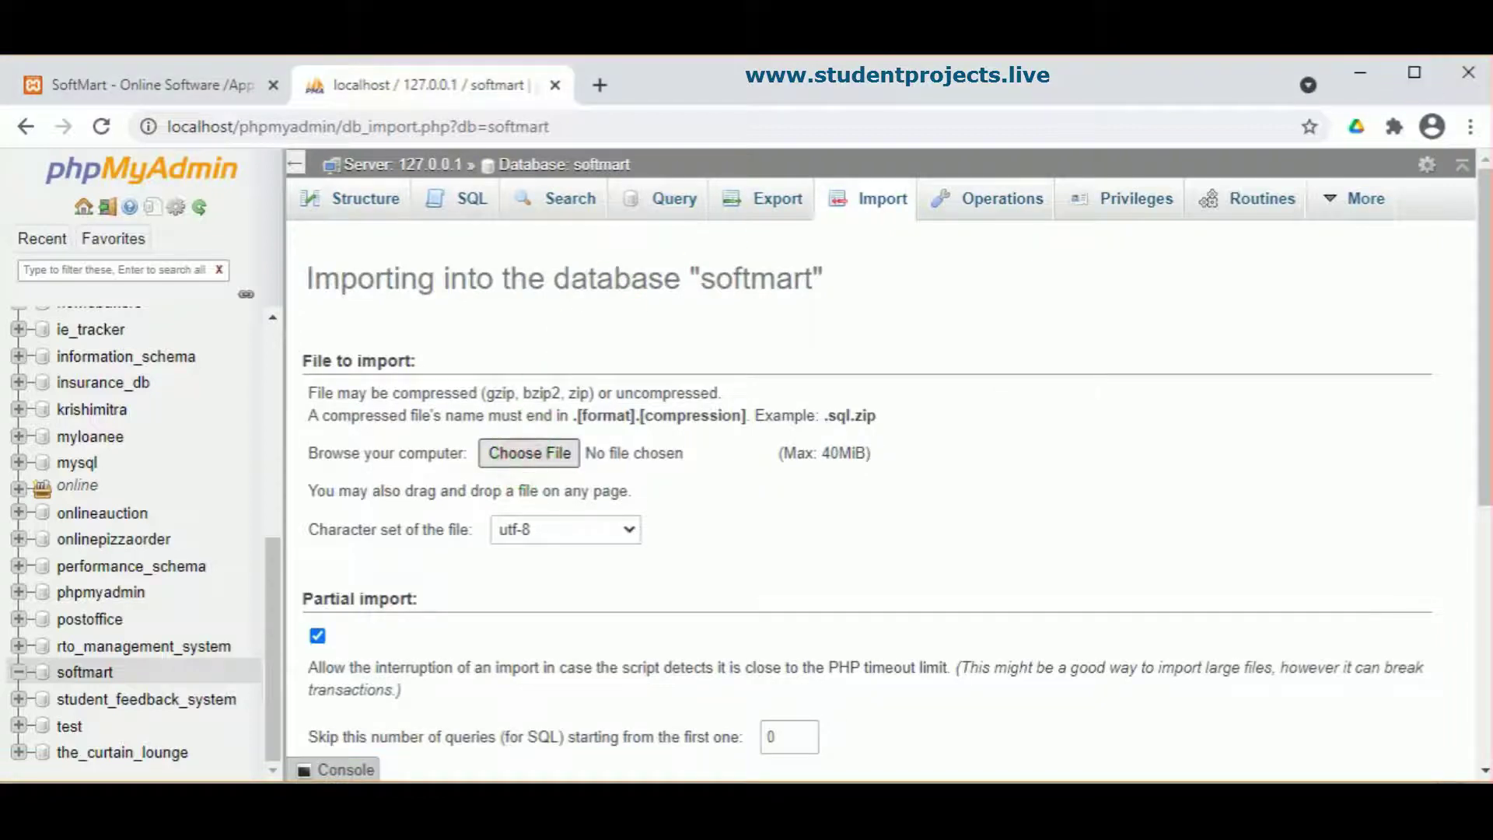
click(295, 217)
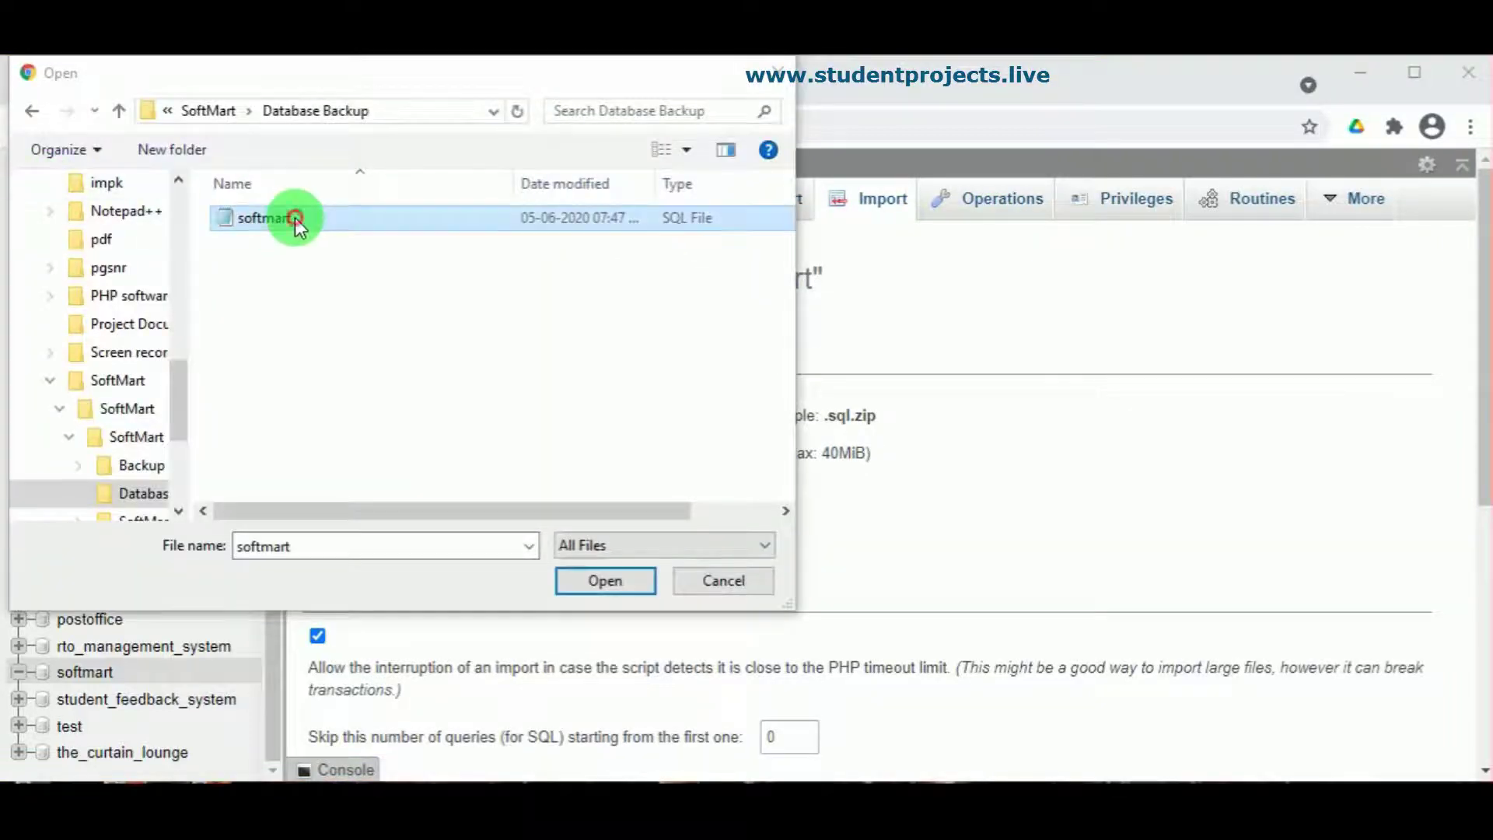
click(612, 585)
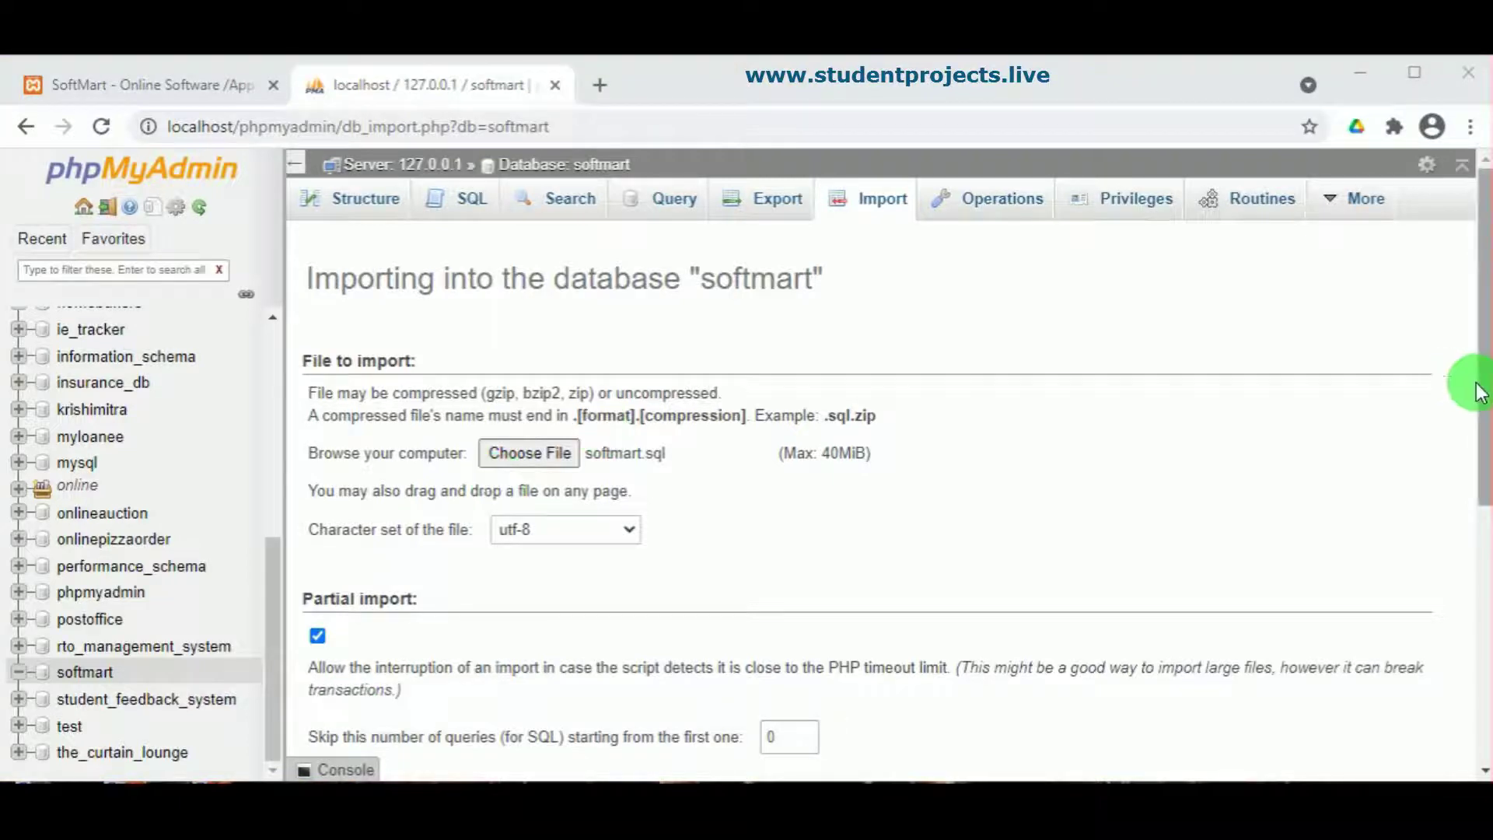
drag(1478, 383, 1482, 684)
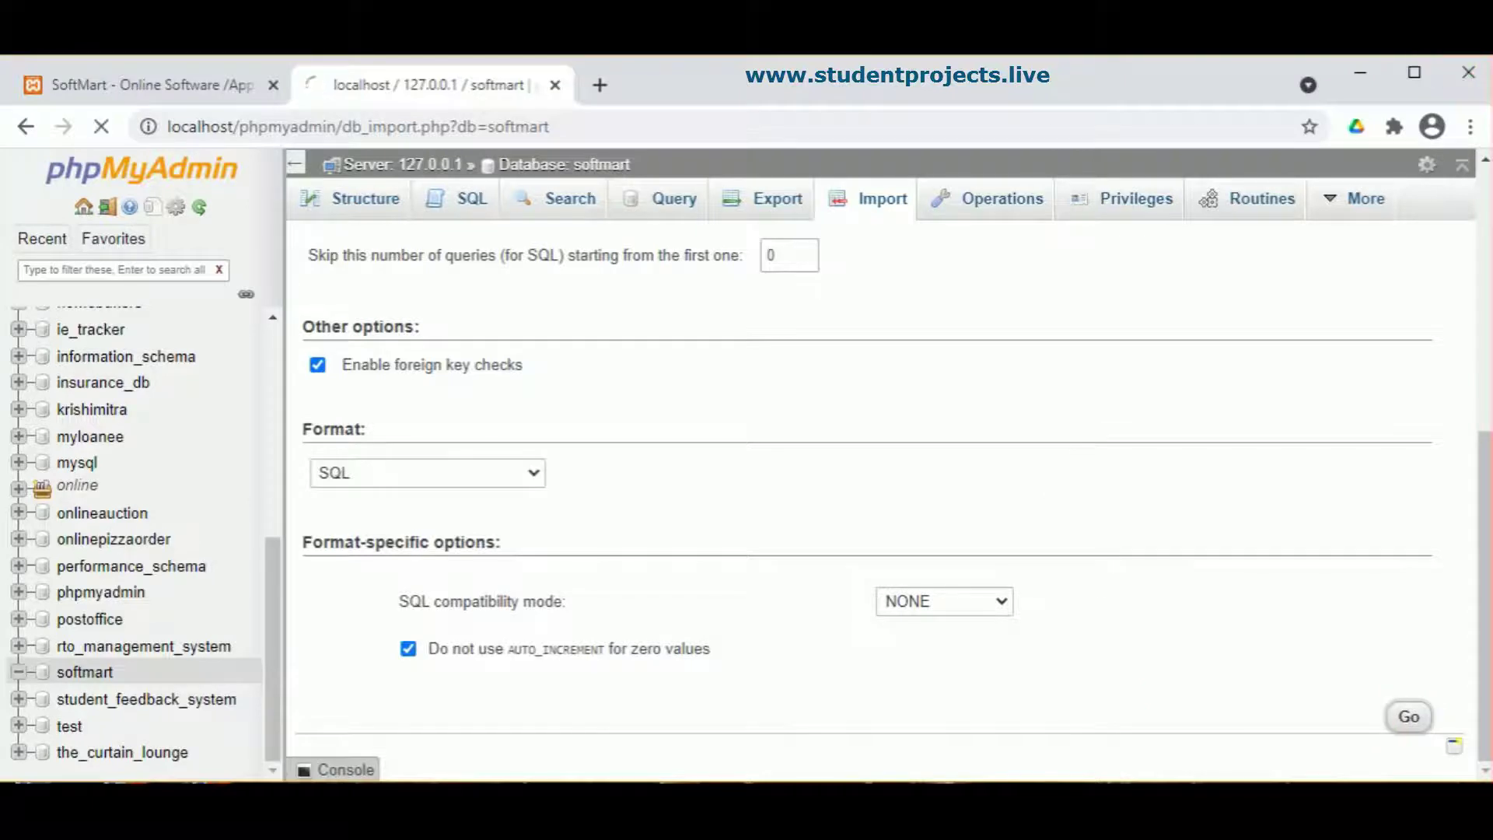
click(1409, 716)
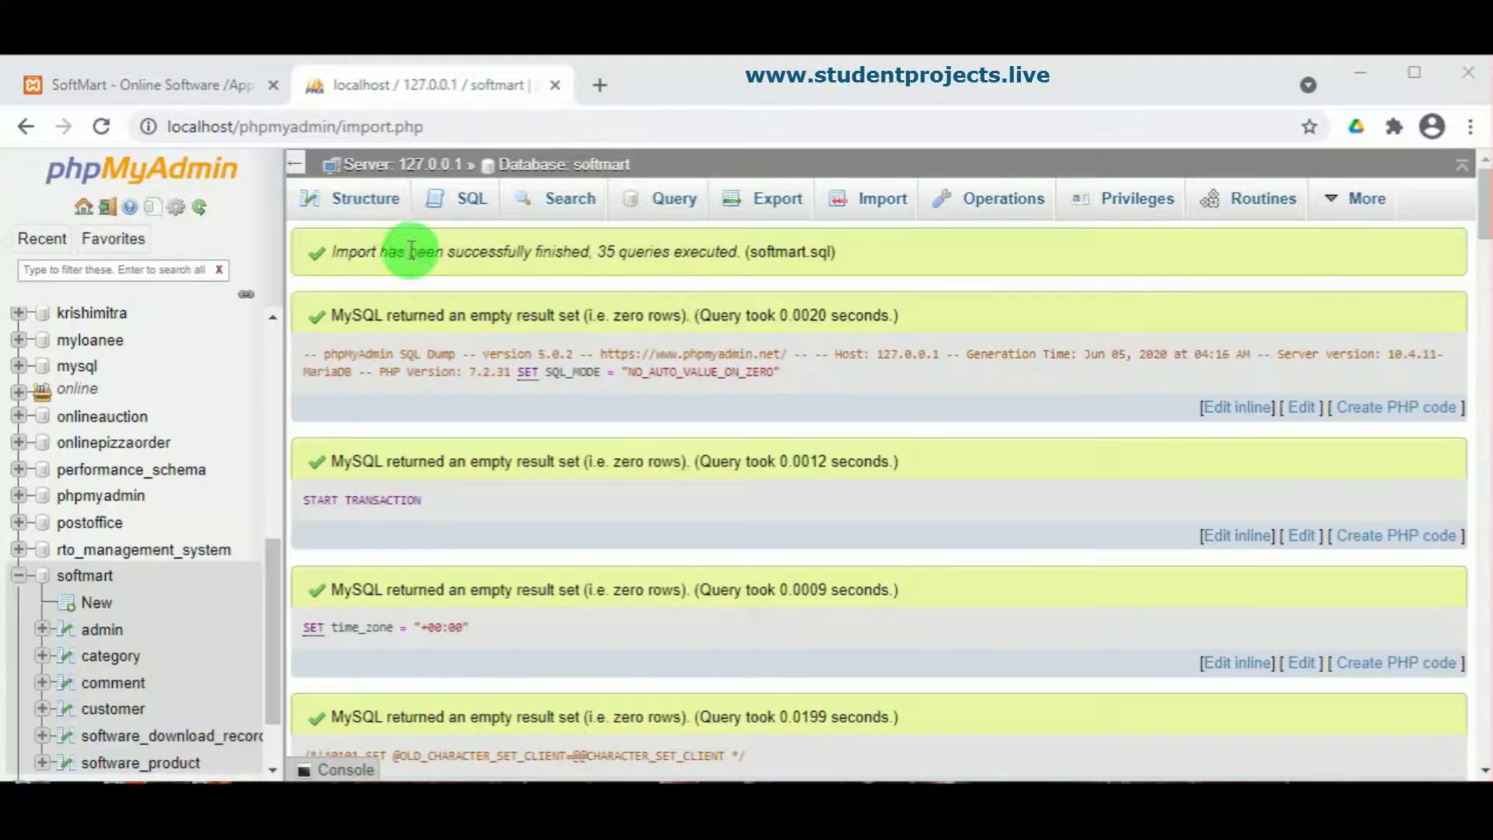
click(99, 568)
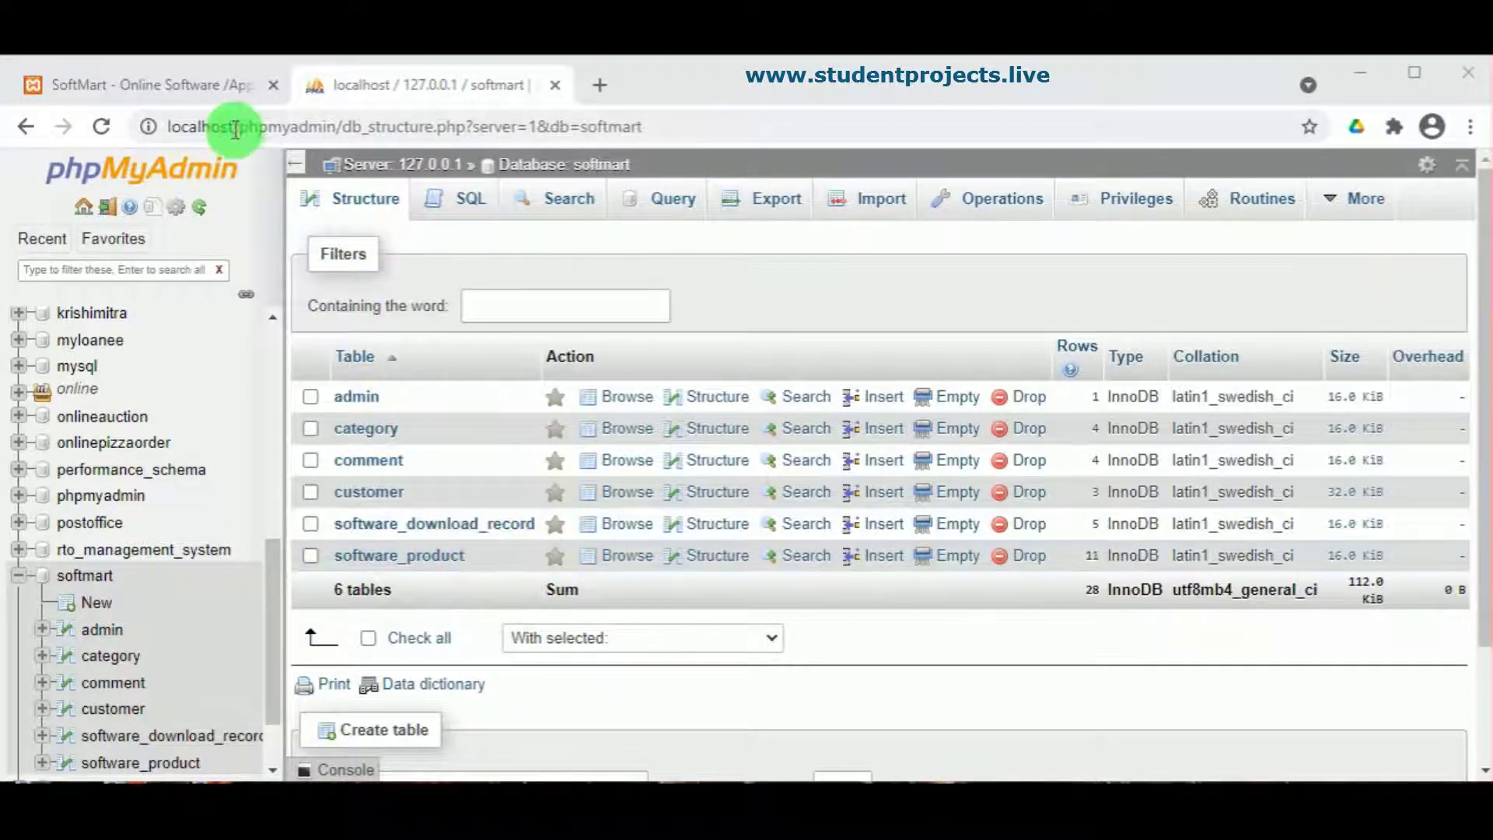
click(172, 86)
Step: Reload the SoftMart home page and scroll through its category sections
click(102, 126)
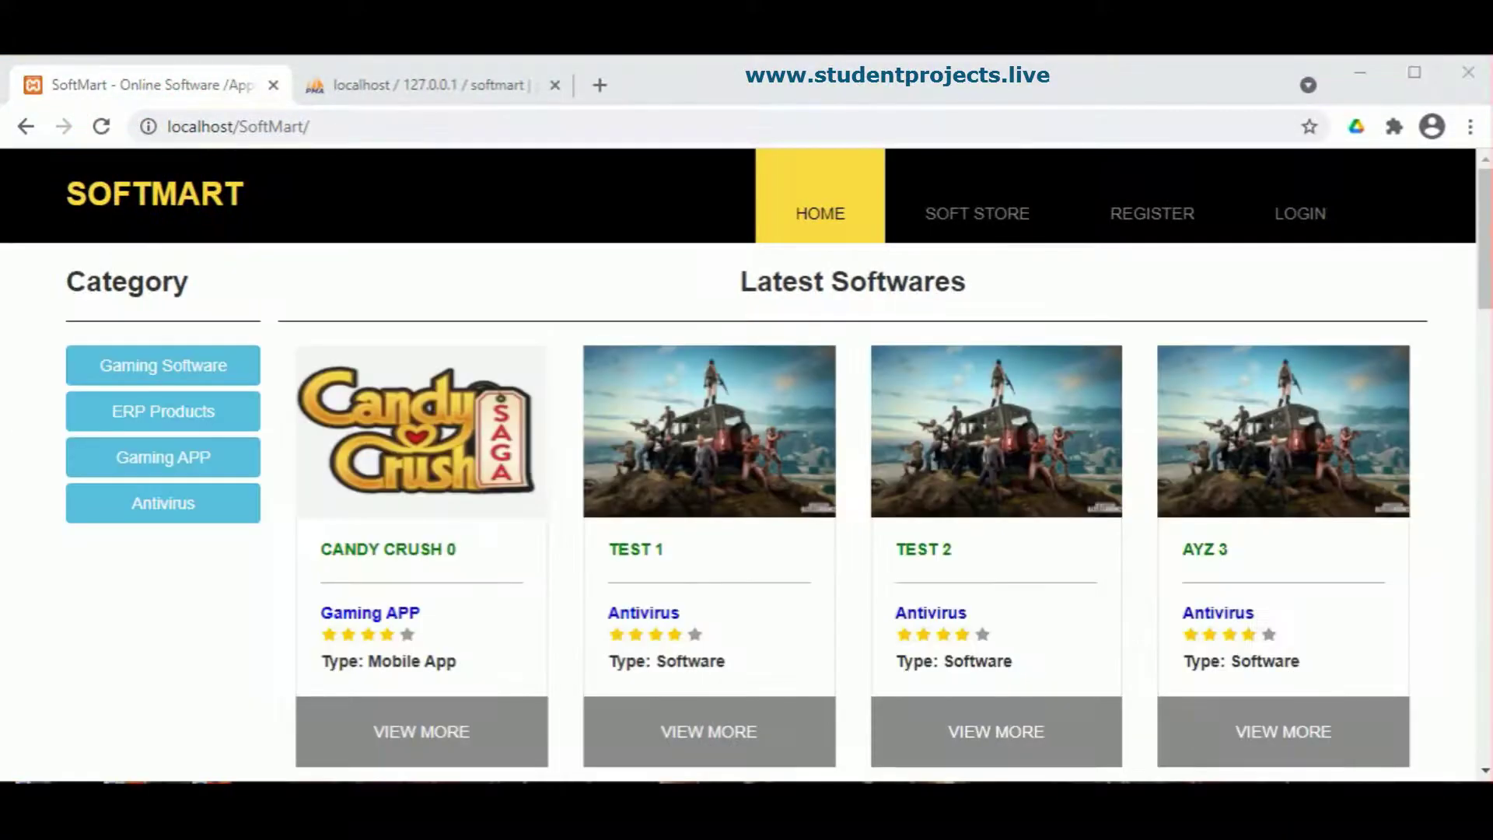
scroll(507, 511, down, 3)
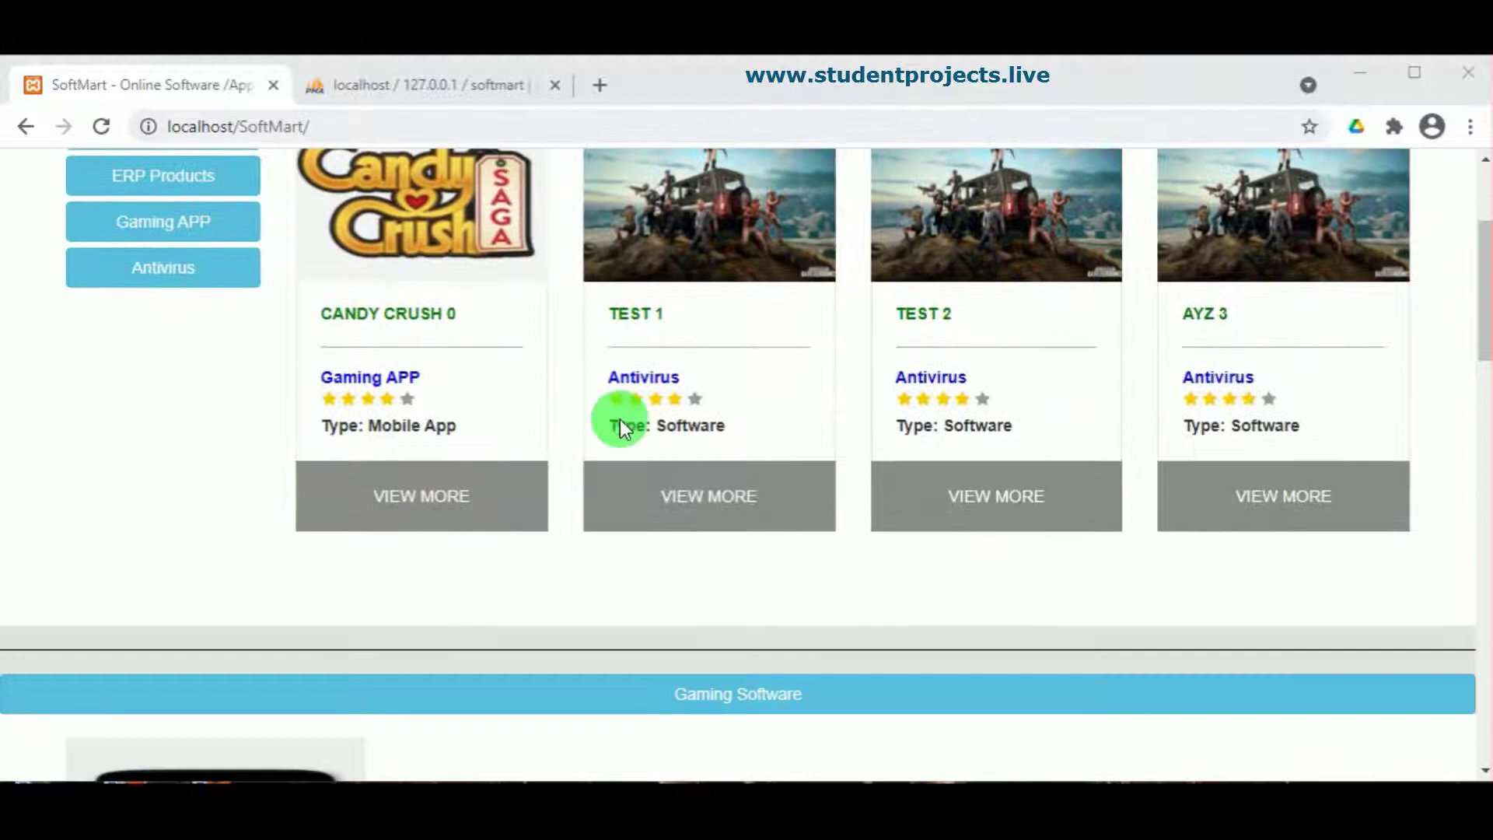
scroll(656, 483, up, 3)
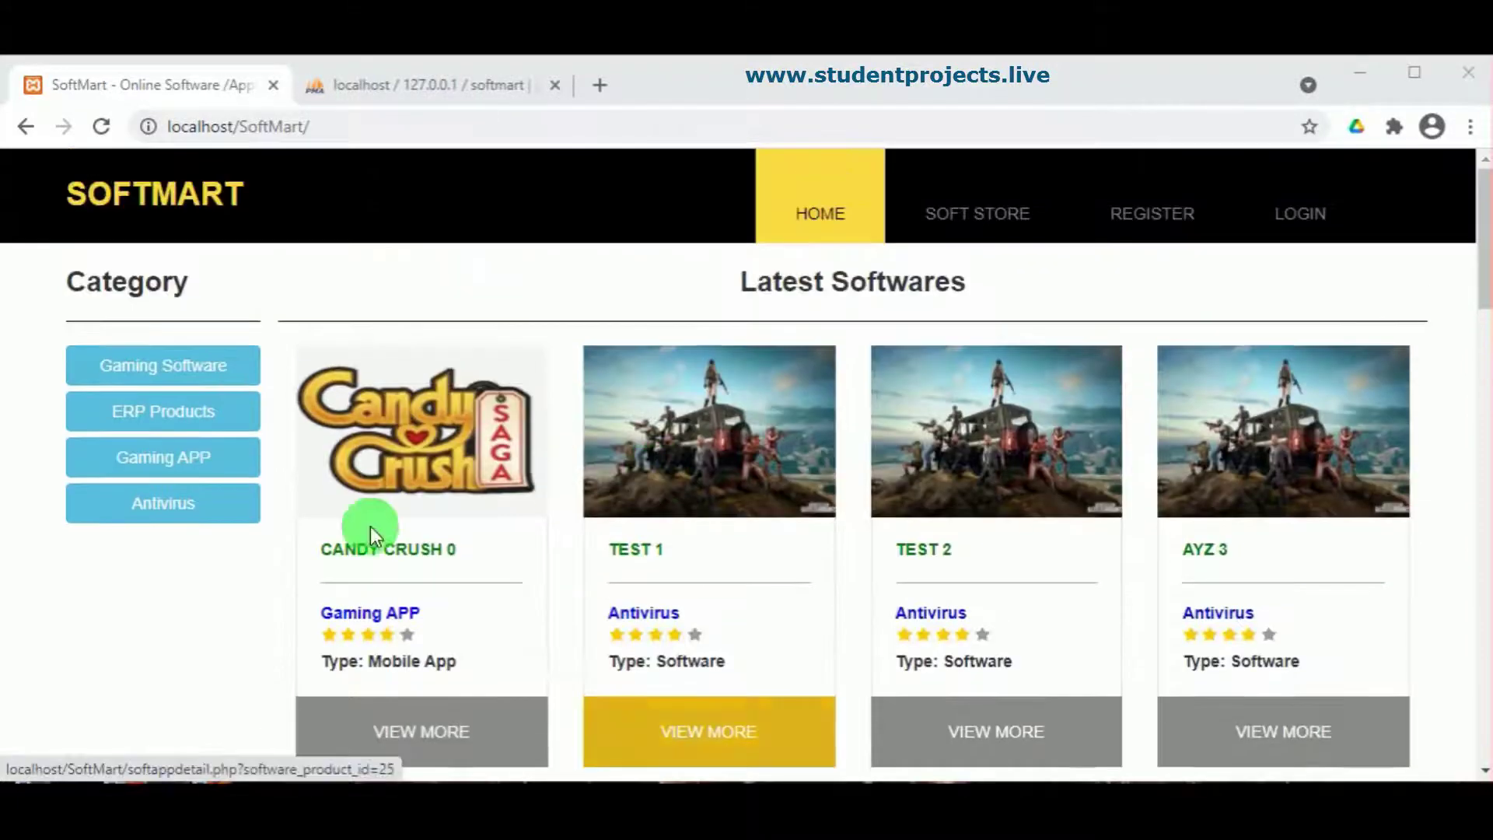
scroll(739, 467, down, 10)
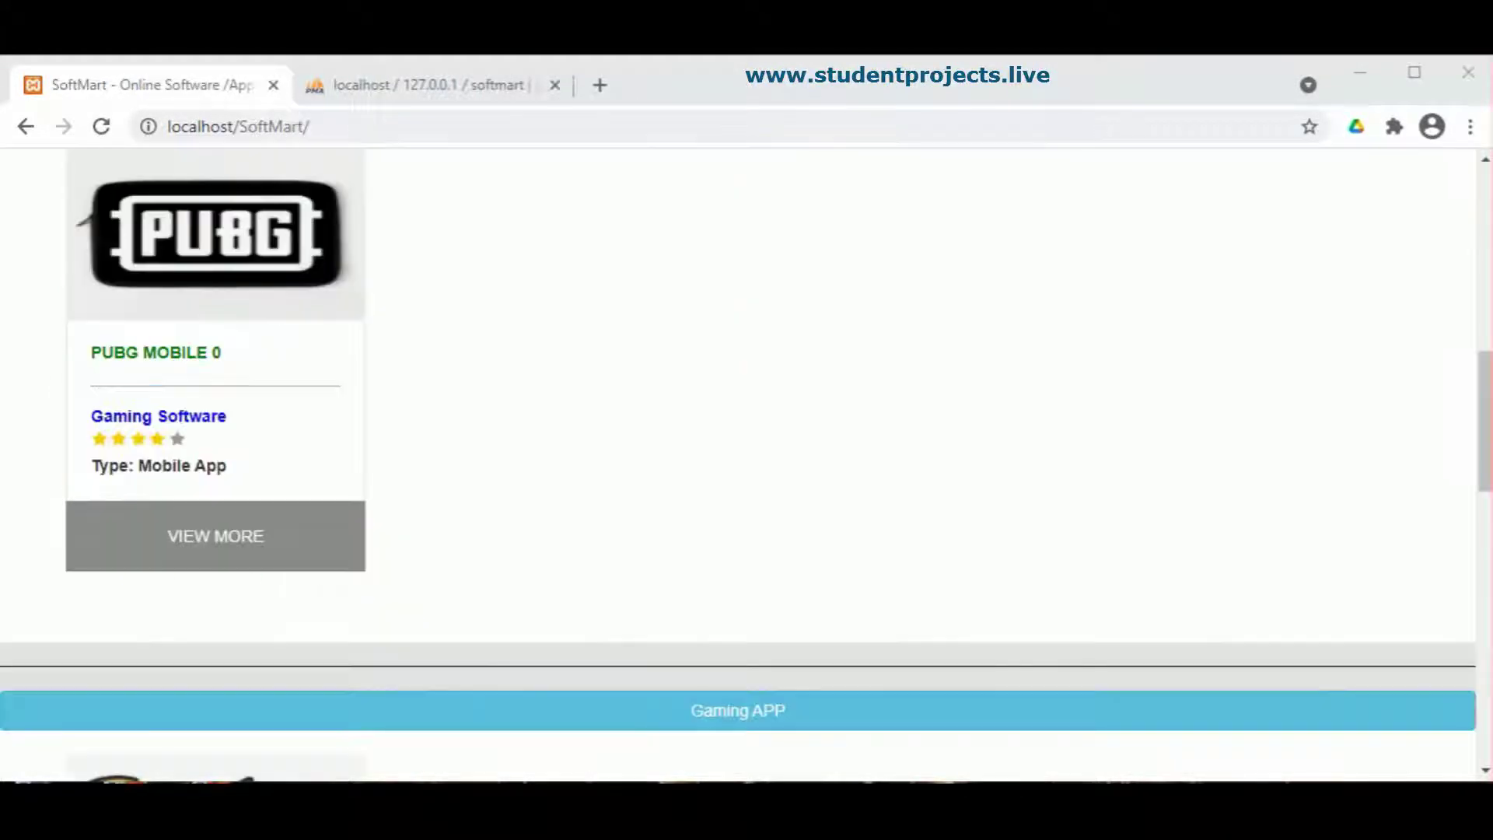
scroll(890, 511, down, 8)
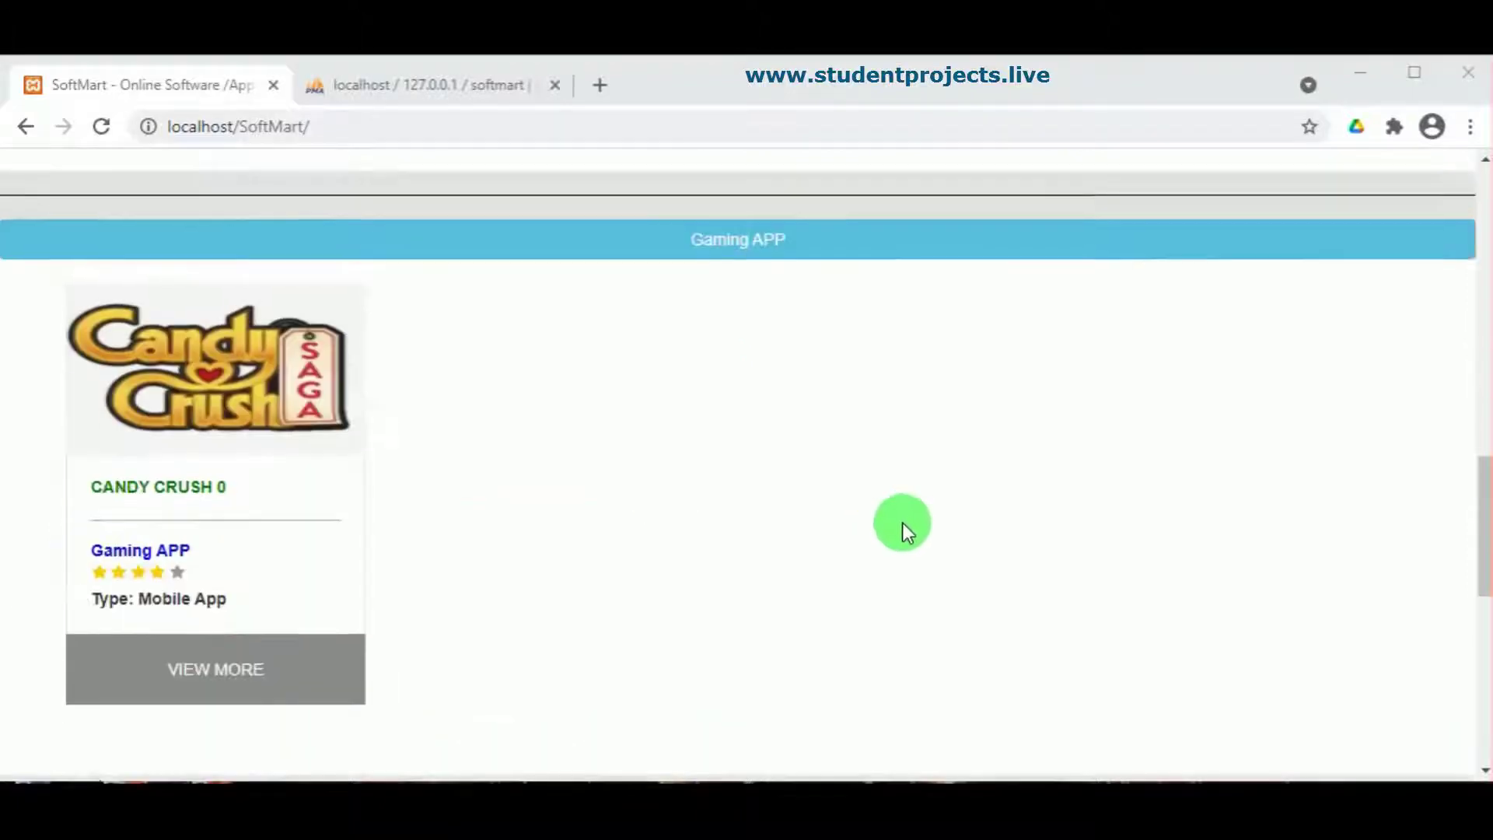
scroll(235, 487, down, 7)
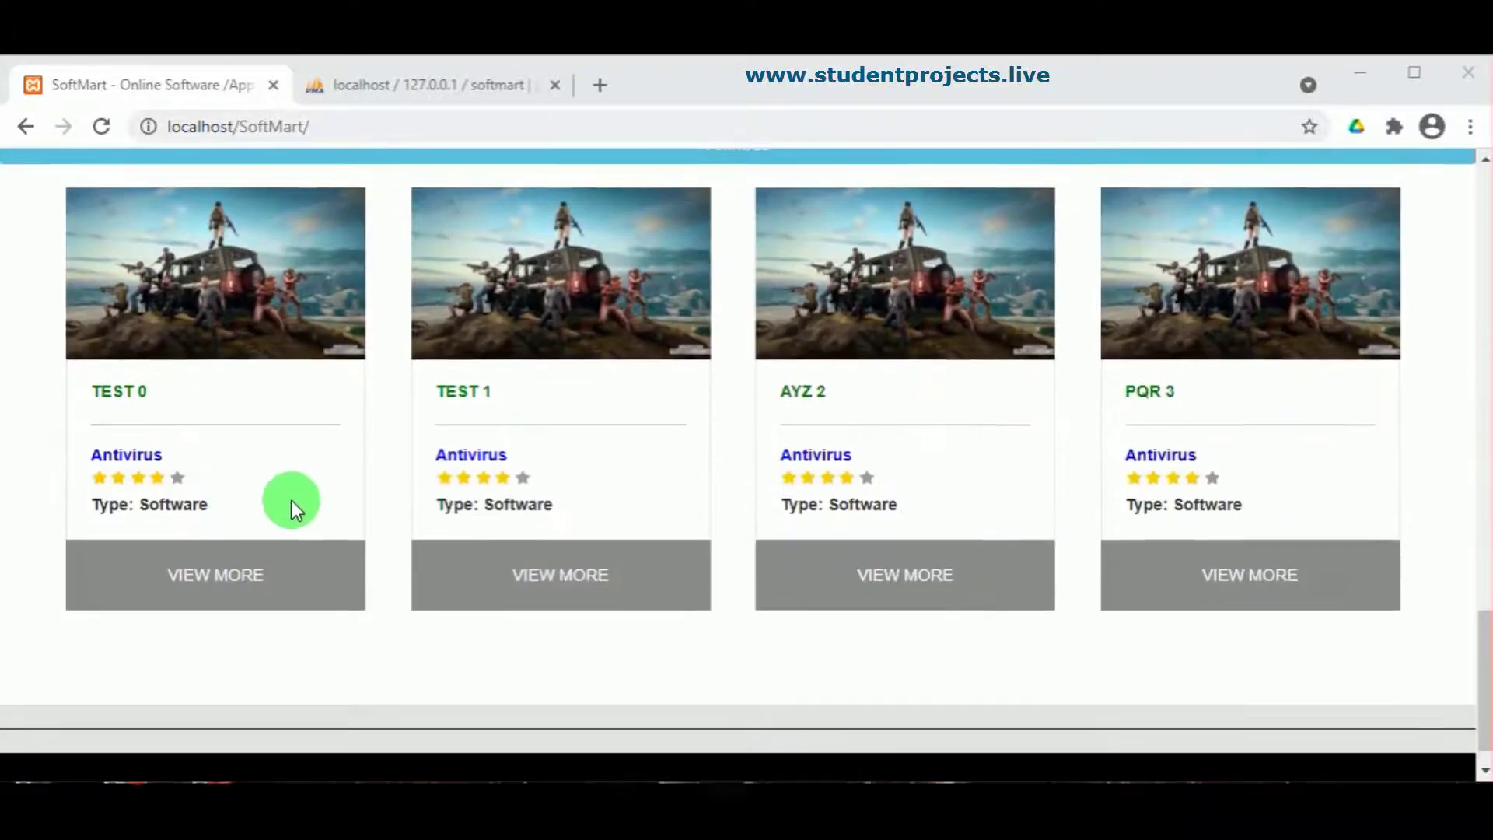
scroll(292, 502, down, 1)
scroll(347, 523, up, 1)
scroll(850, 683, down, 1)
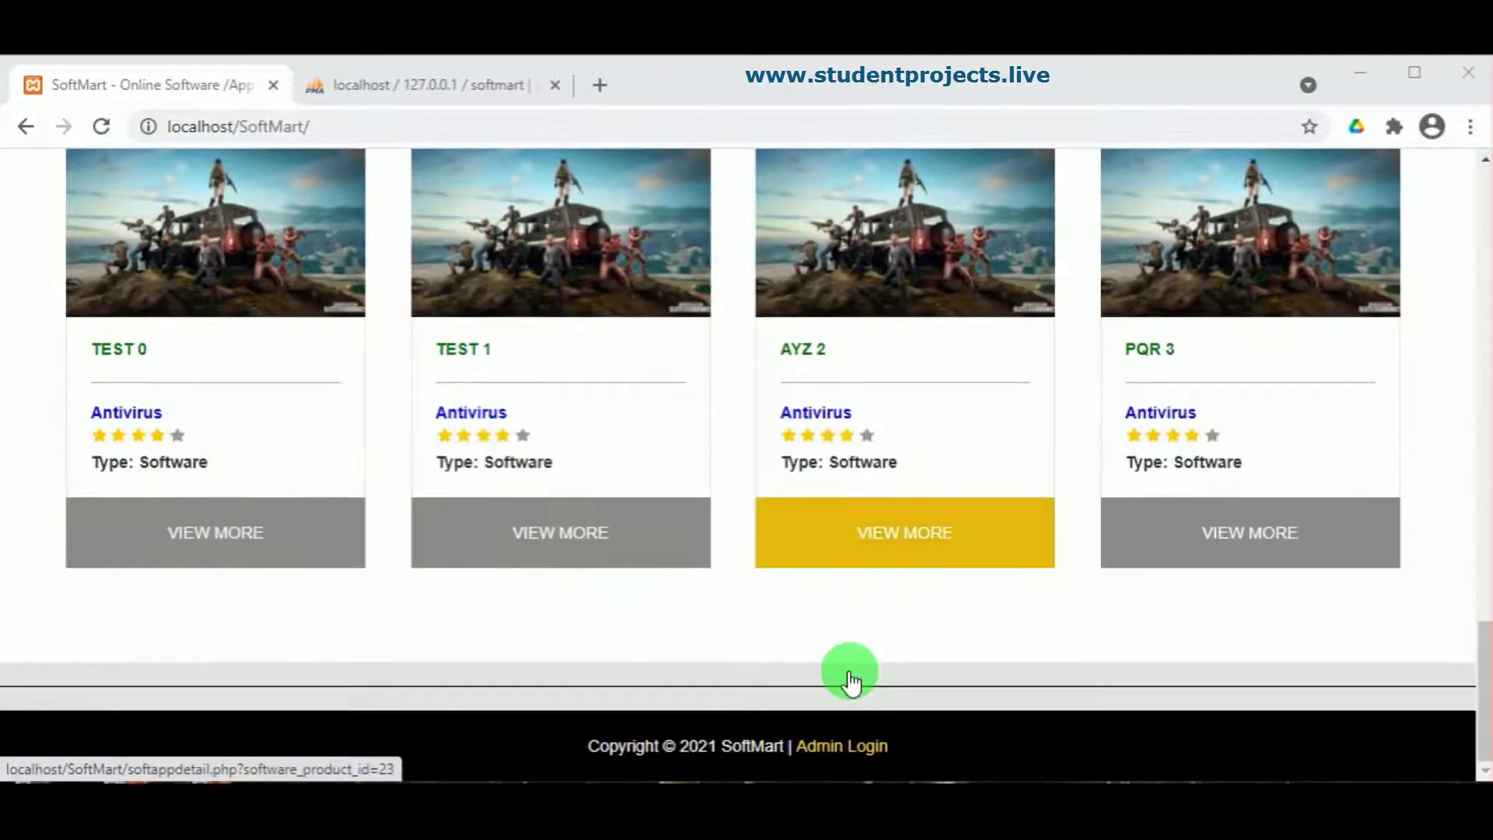
scroll(1090, 568, up, 1)
scroll(1090, 568, up, 20)
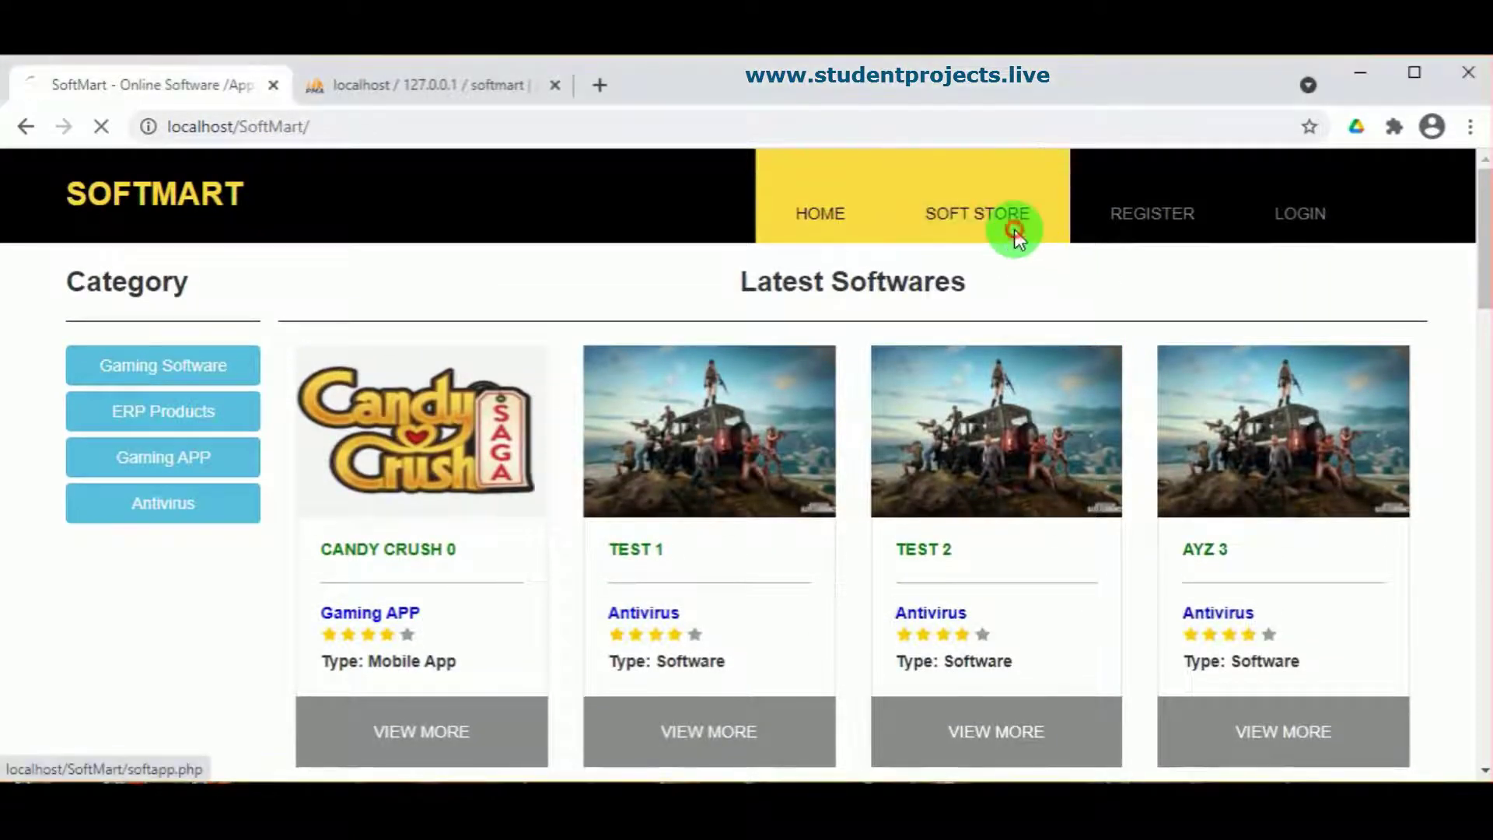
Step: Visit the SOFT STORE page and scroll down to the Antivirus section
click(1012, 225)
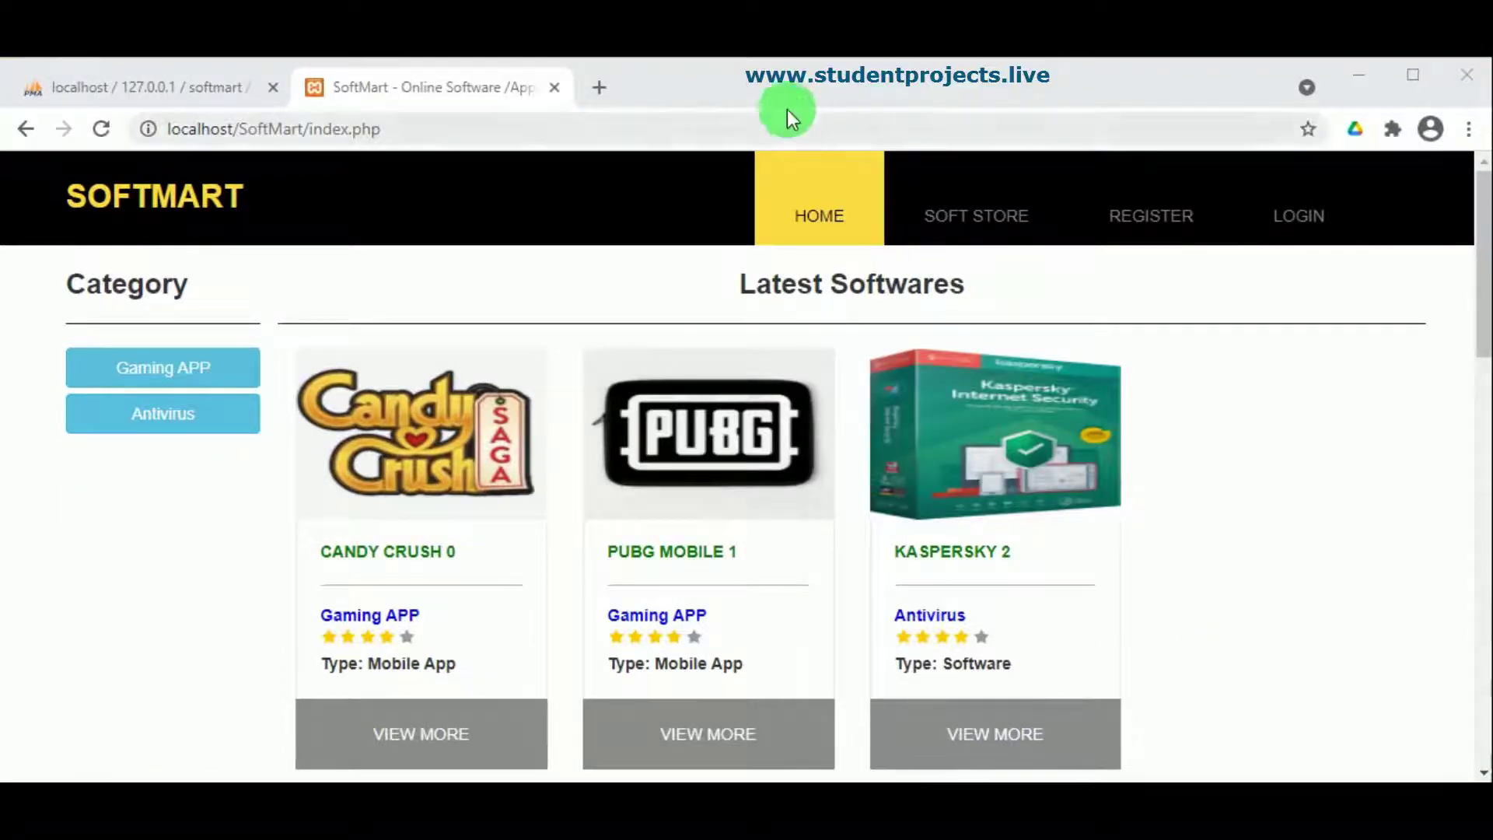
scroll(918, 311, down, 5)
scroll(916, 350, down, 8)
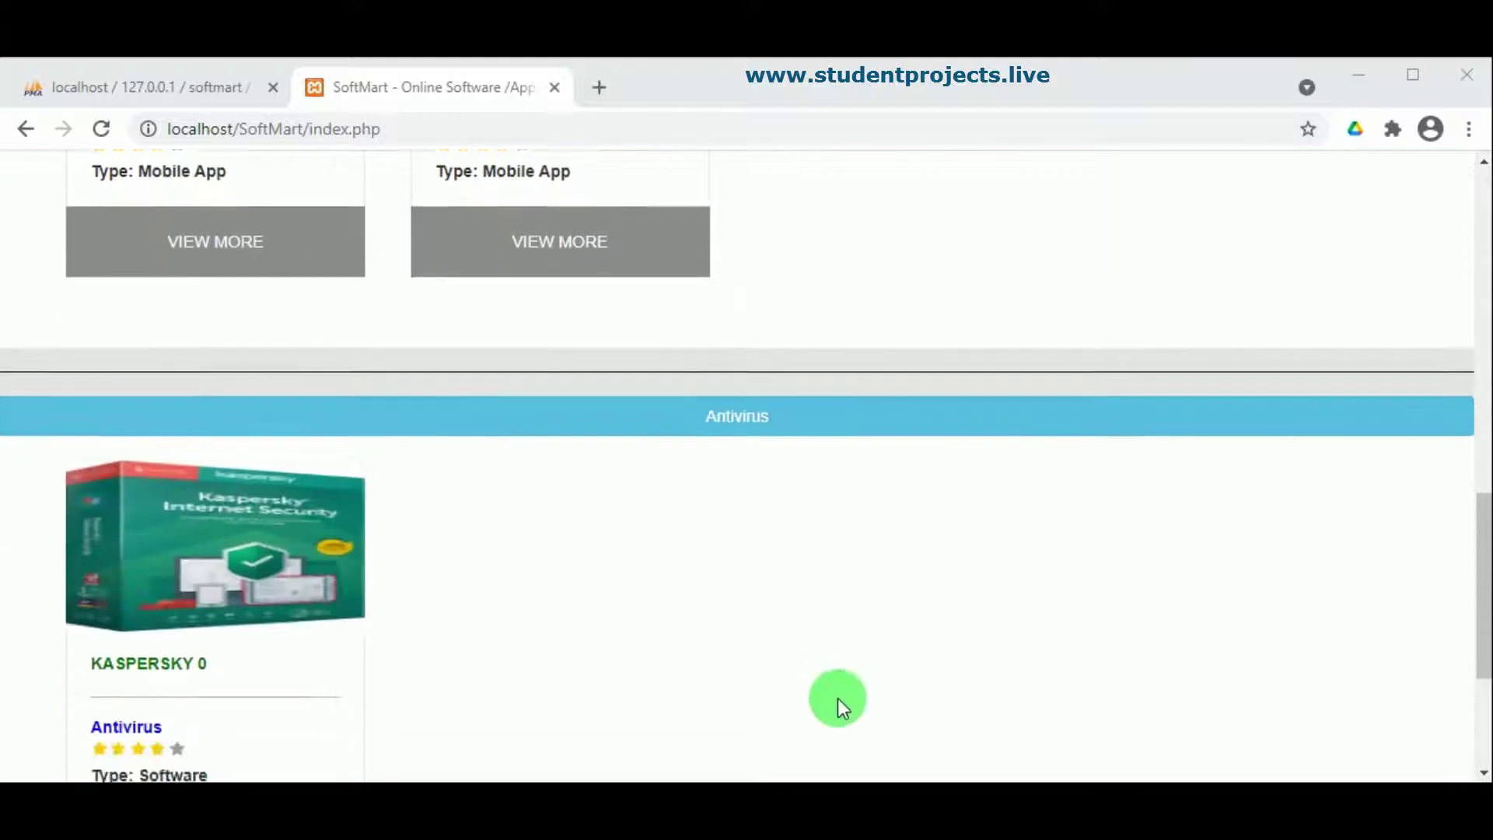
scroll(838, 698, down, 4)
Step: Log in through Admin Login with the saved admin ID and the admin password
click(822, 739)
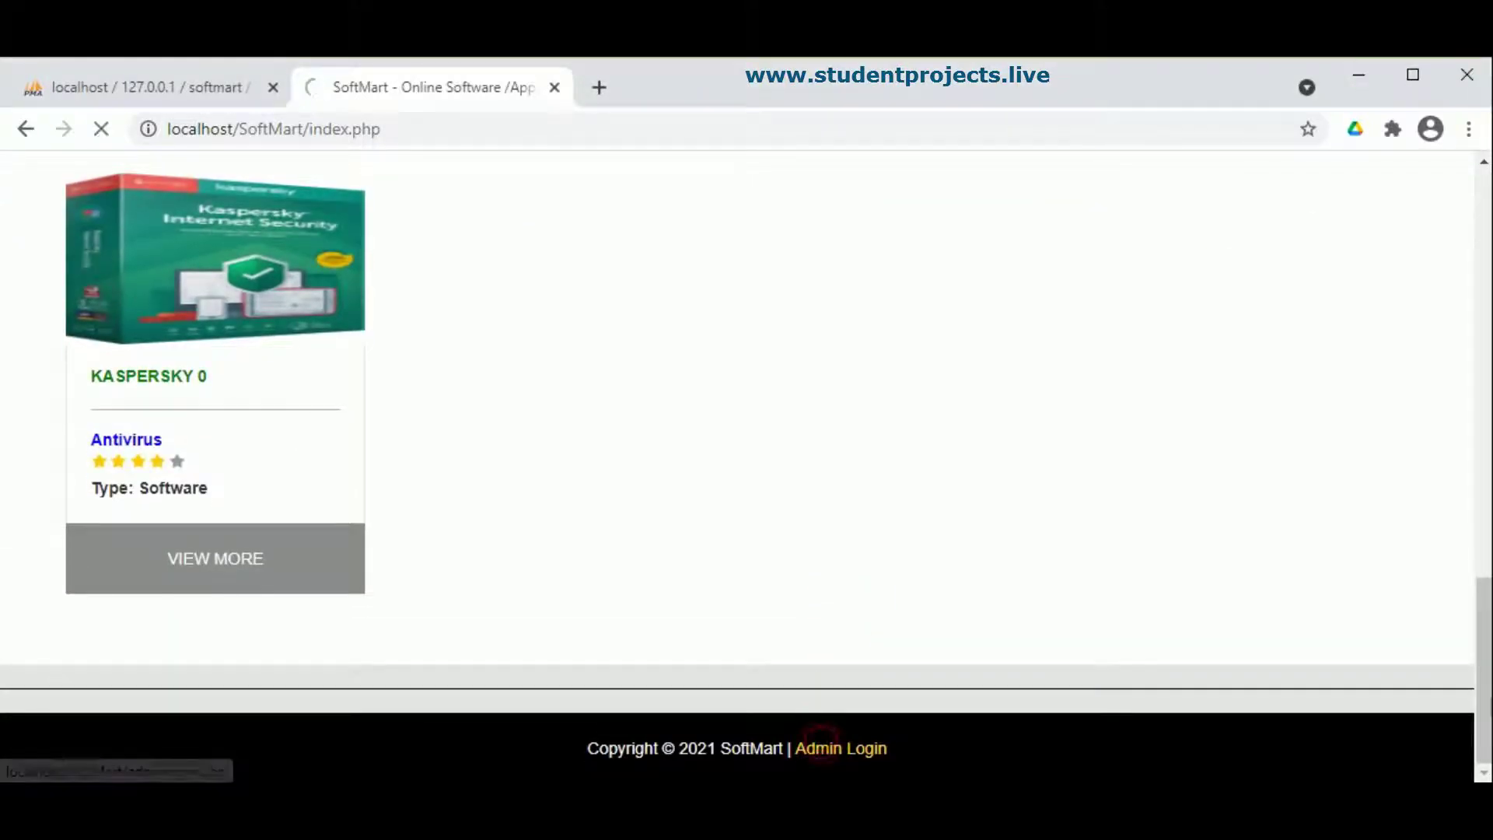
click(584, 575)
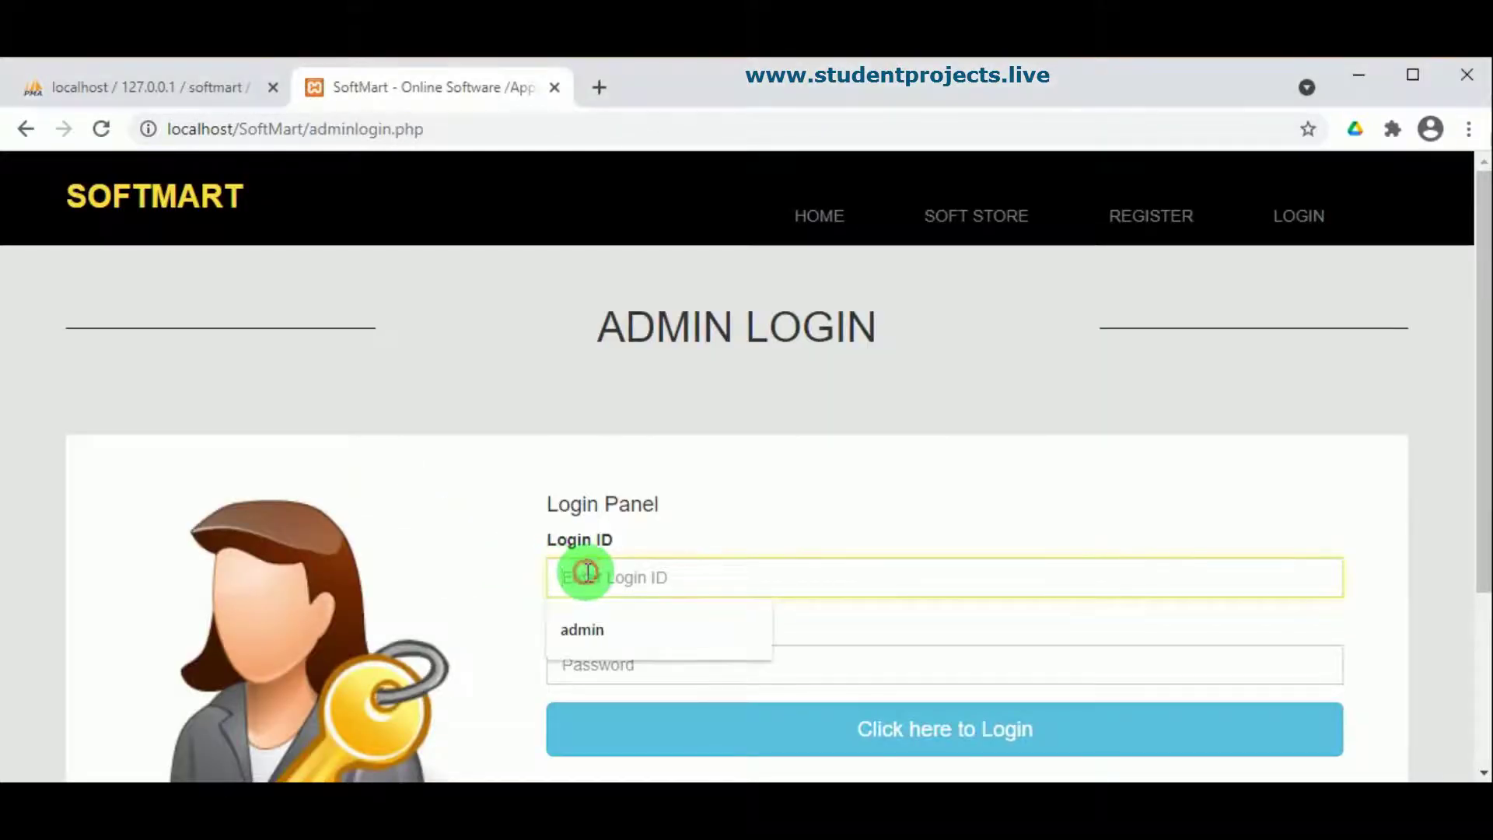
click(598, 644)
click(599, 661)
text(admin)
click(776, 735)
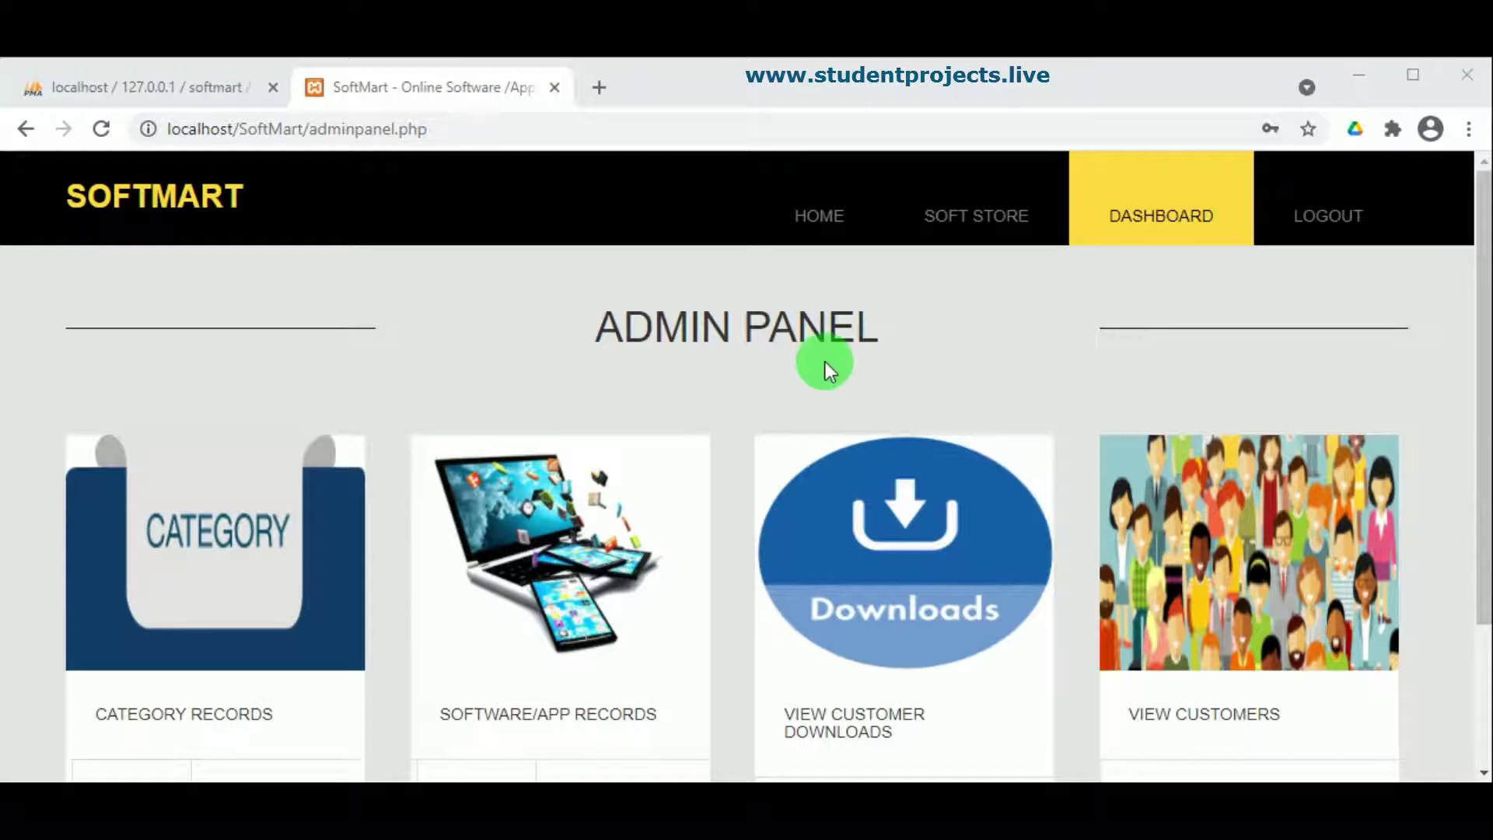
scroll(824, 369, down, 3)
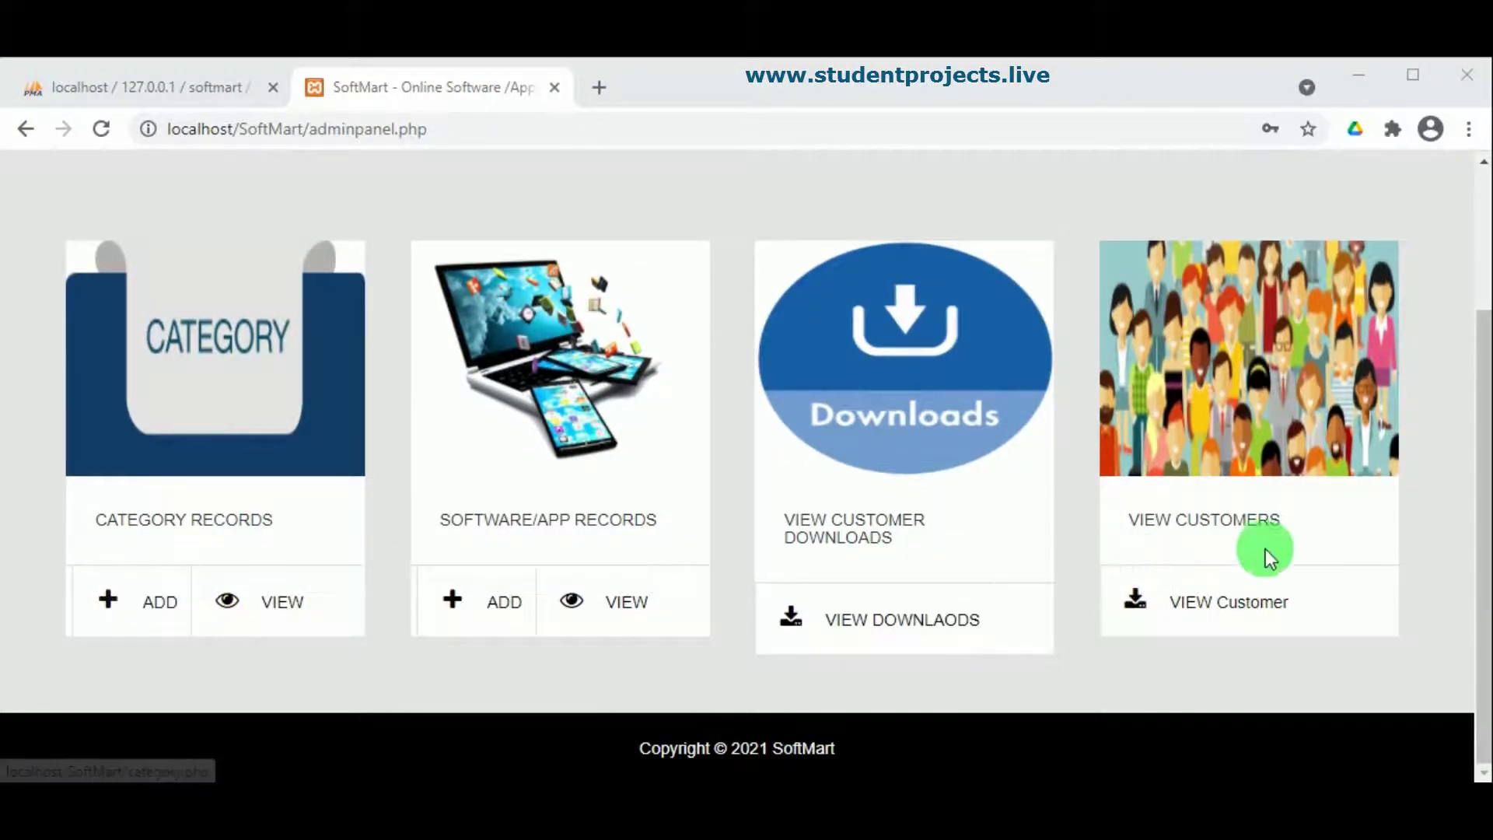
Step: Review the View Customers table of 3 registered customers, then return to the dashboard
click(1221, 604)
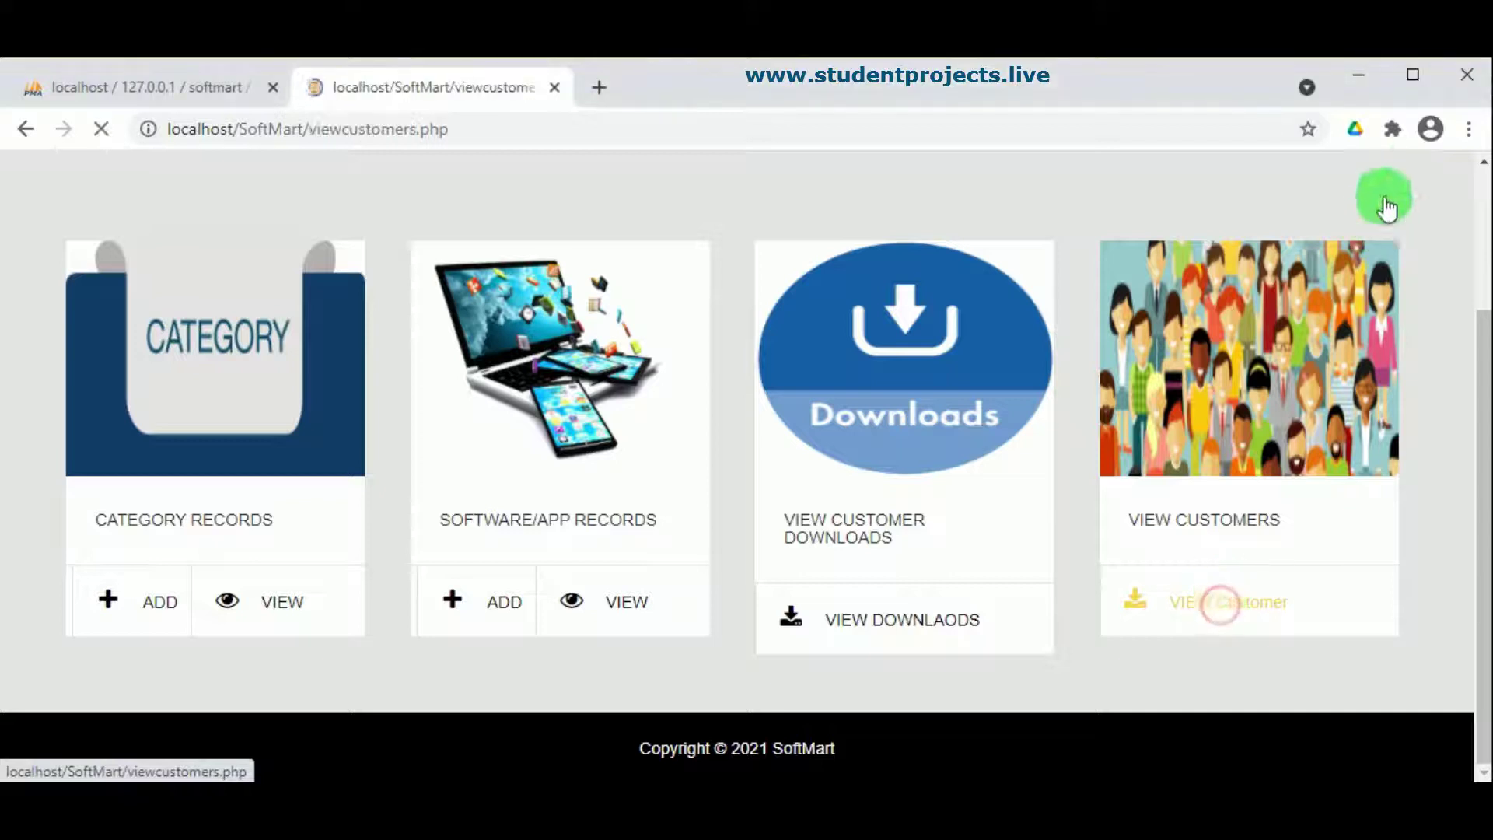
scroll(633, 539, down, 1)
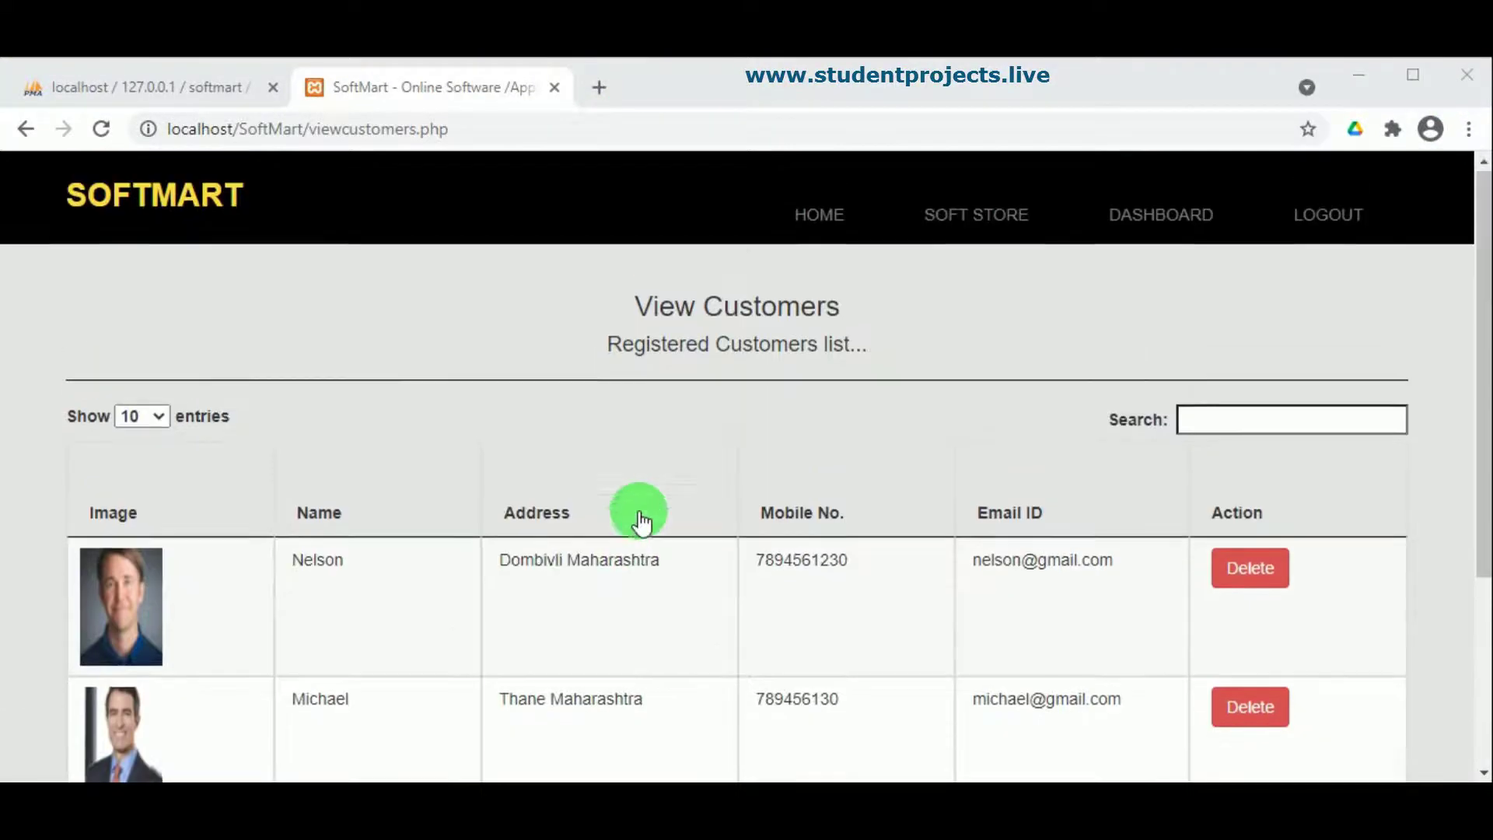
scroll(899, 633, down, 3)
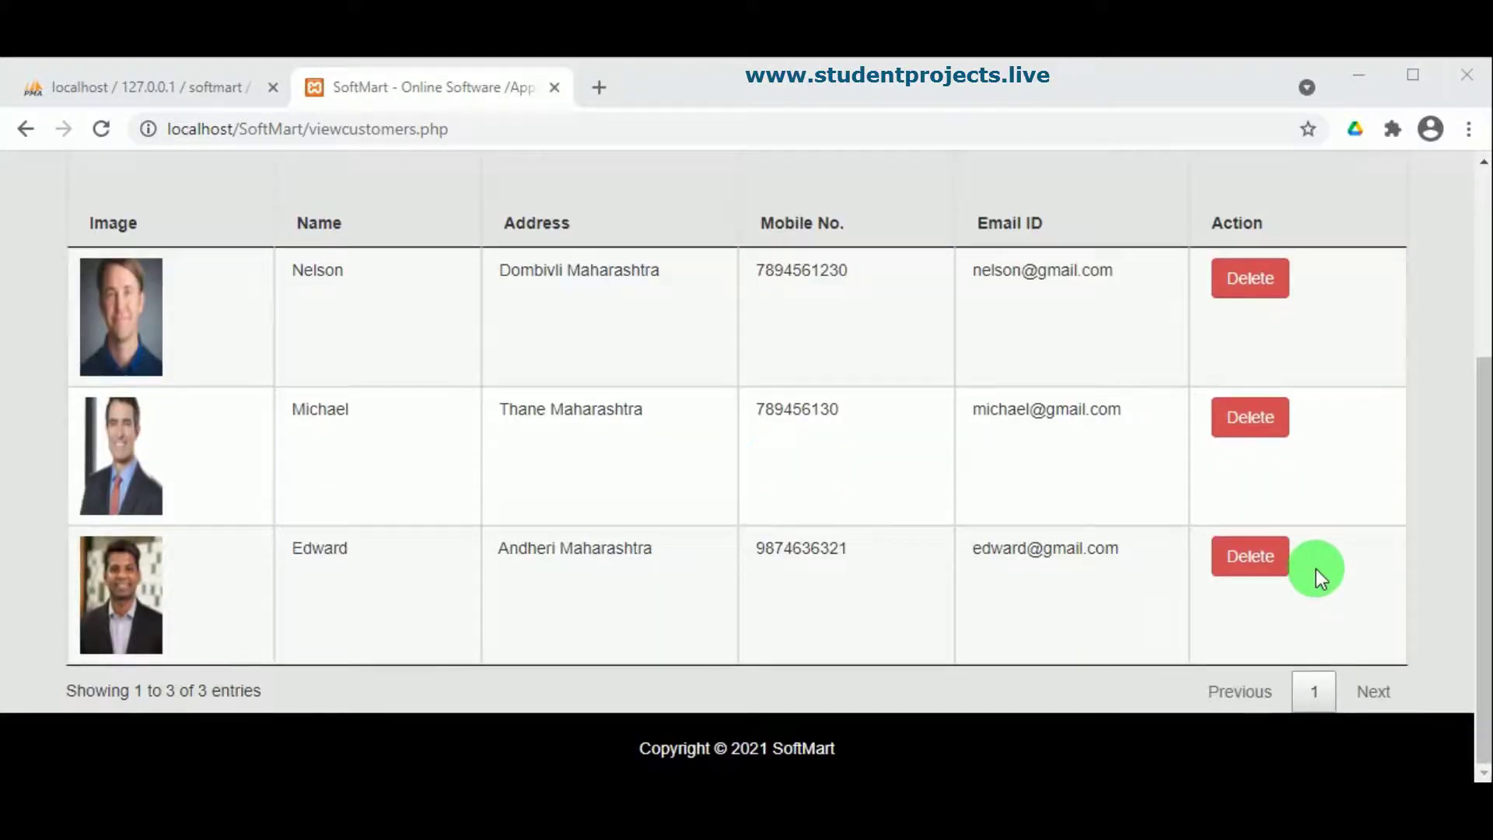
scroll(1316, 568, up, 3)
scroll(1324, 545, down, 1)
scroll(1046, 253, up, 2)
click(1183, 193)
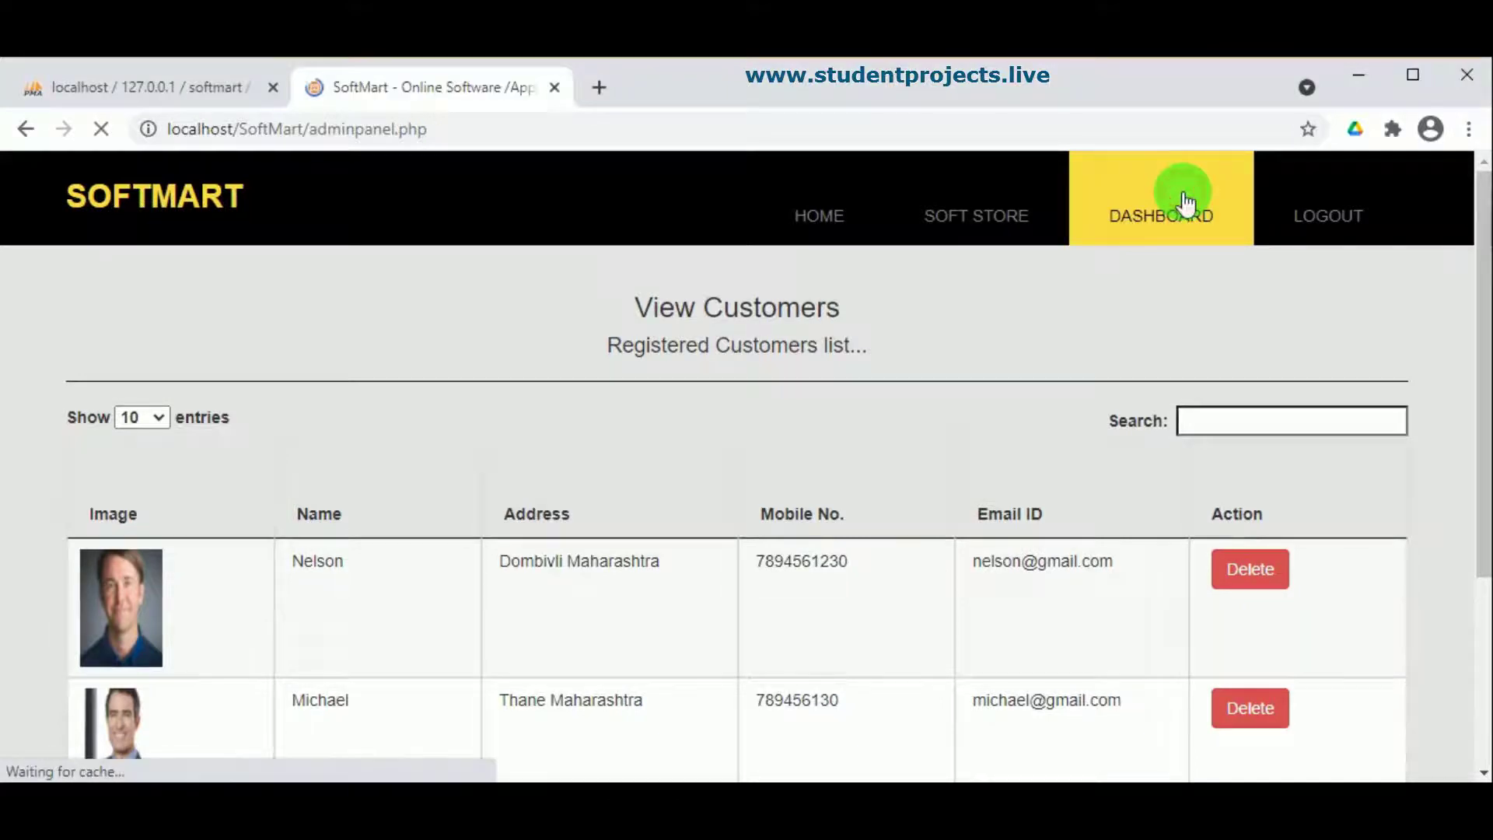
Step: Scroll through the View Downloads table of 5 customer downloads, then go back to DASHBOARD
scroll(684, 493, down, 3)
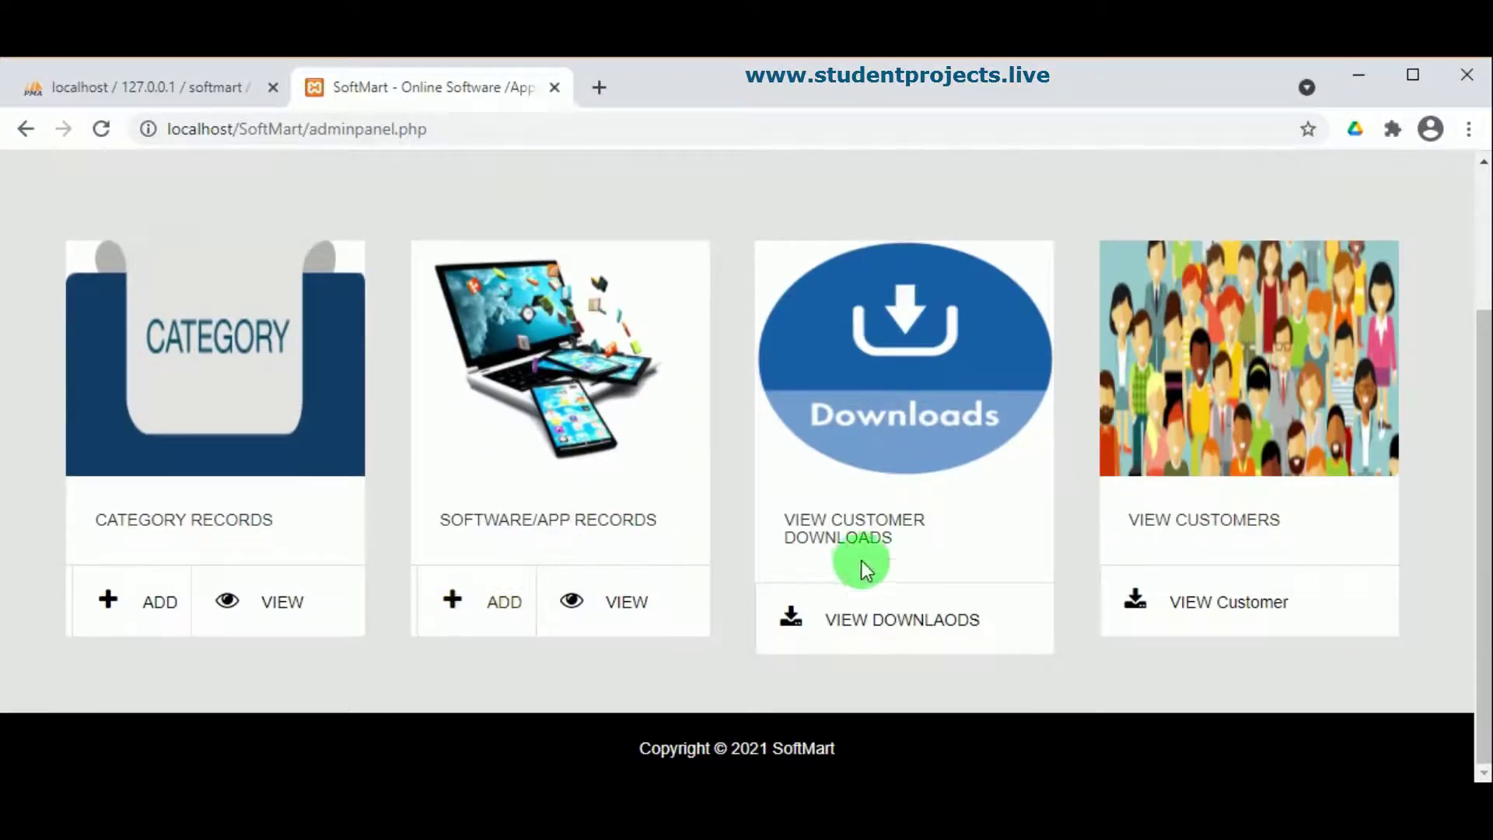
click(883, 620)
scroll(883, 626, down, 5)
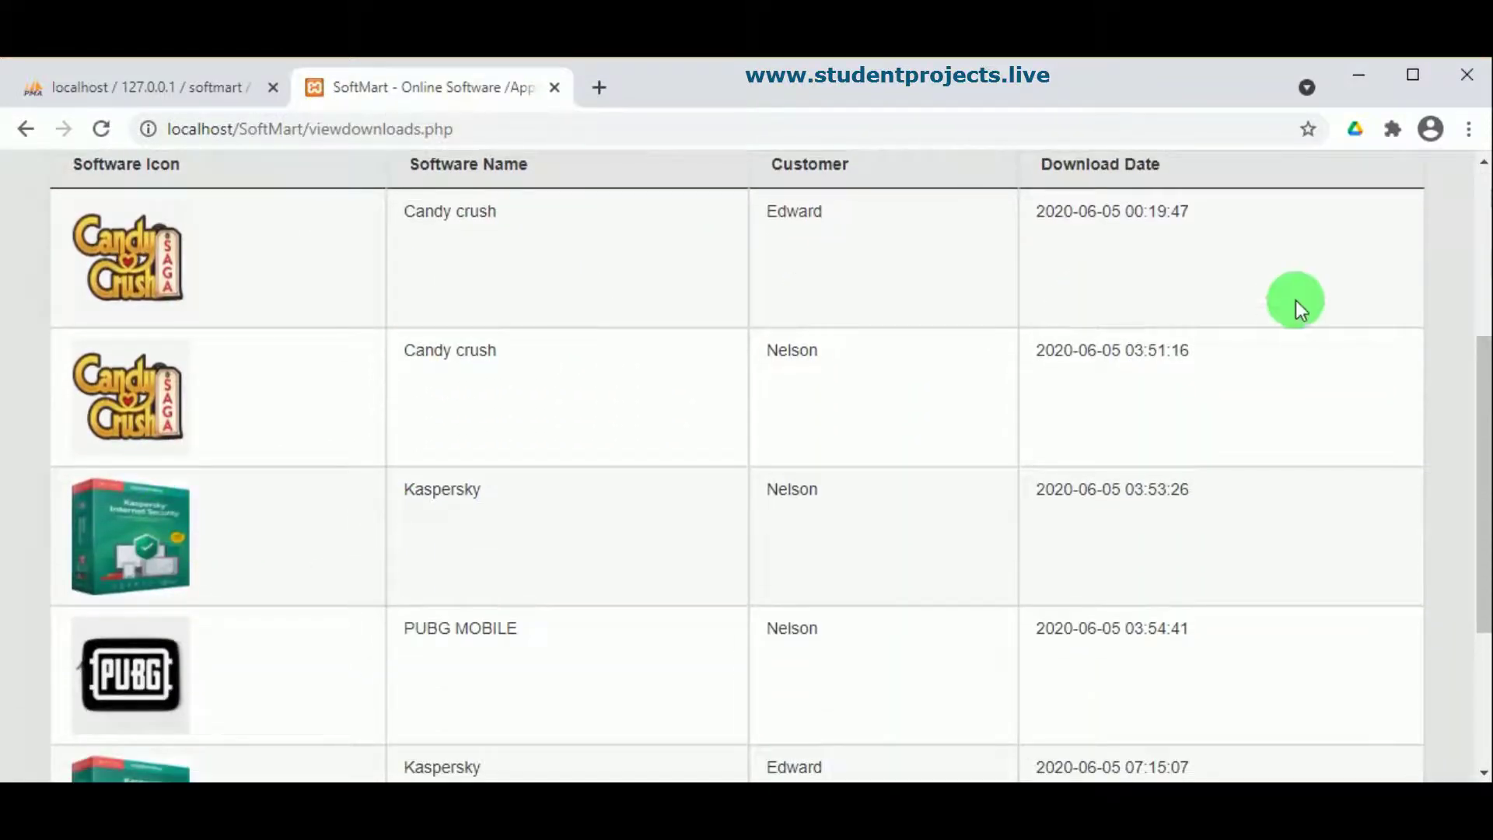
scroll(1110, 434, down, 4)
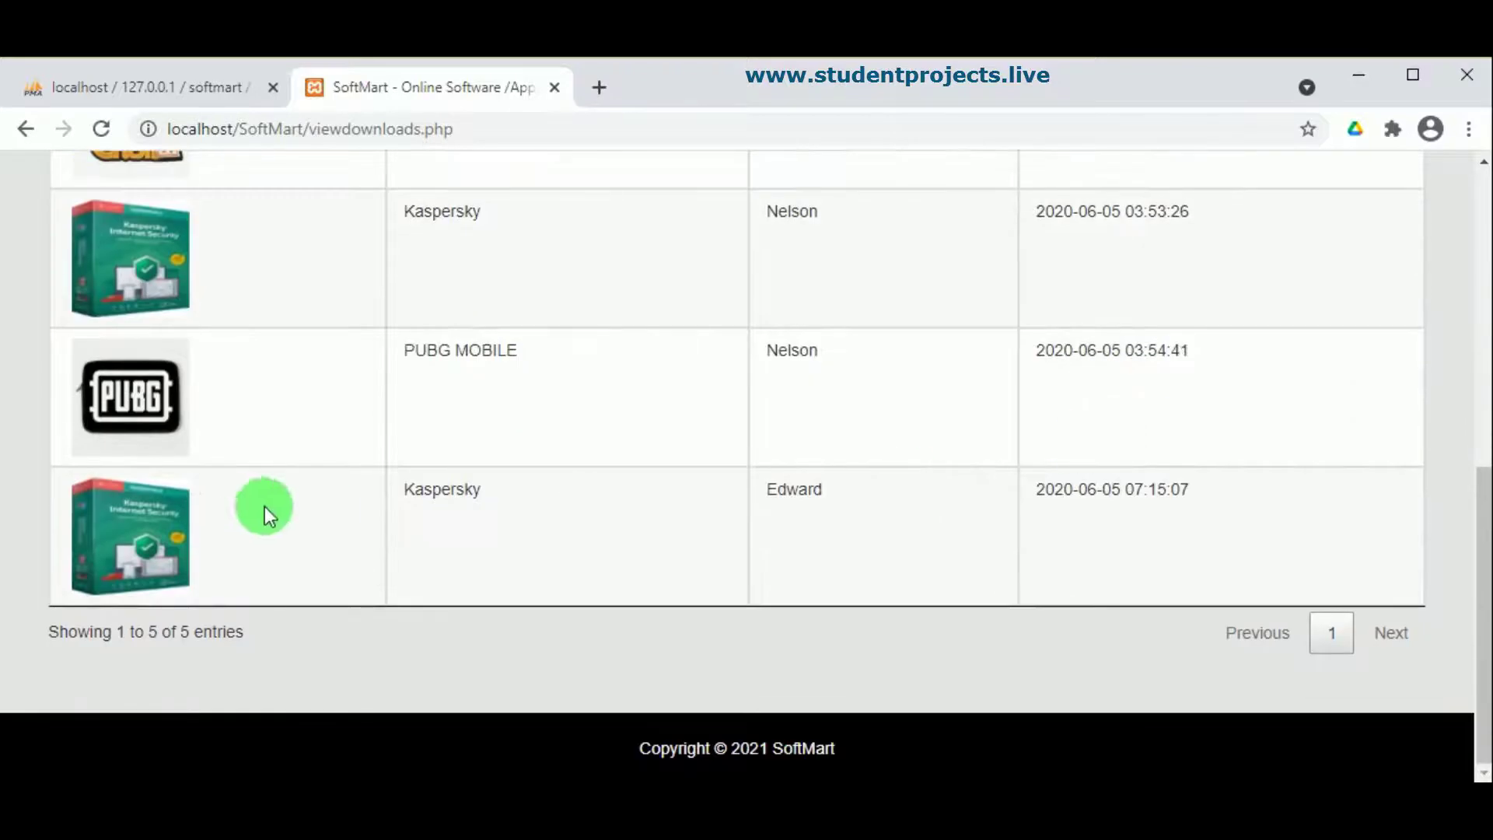
scroll(767, 490, up, 10)
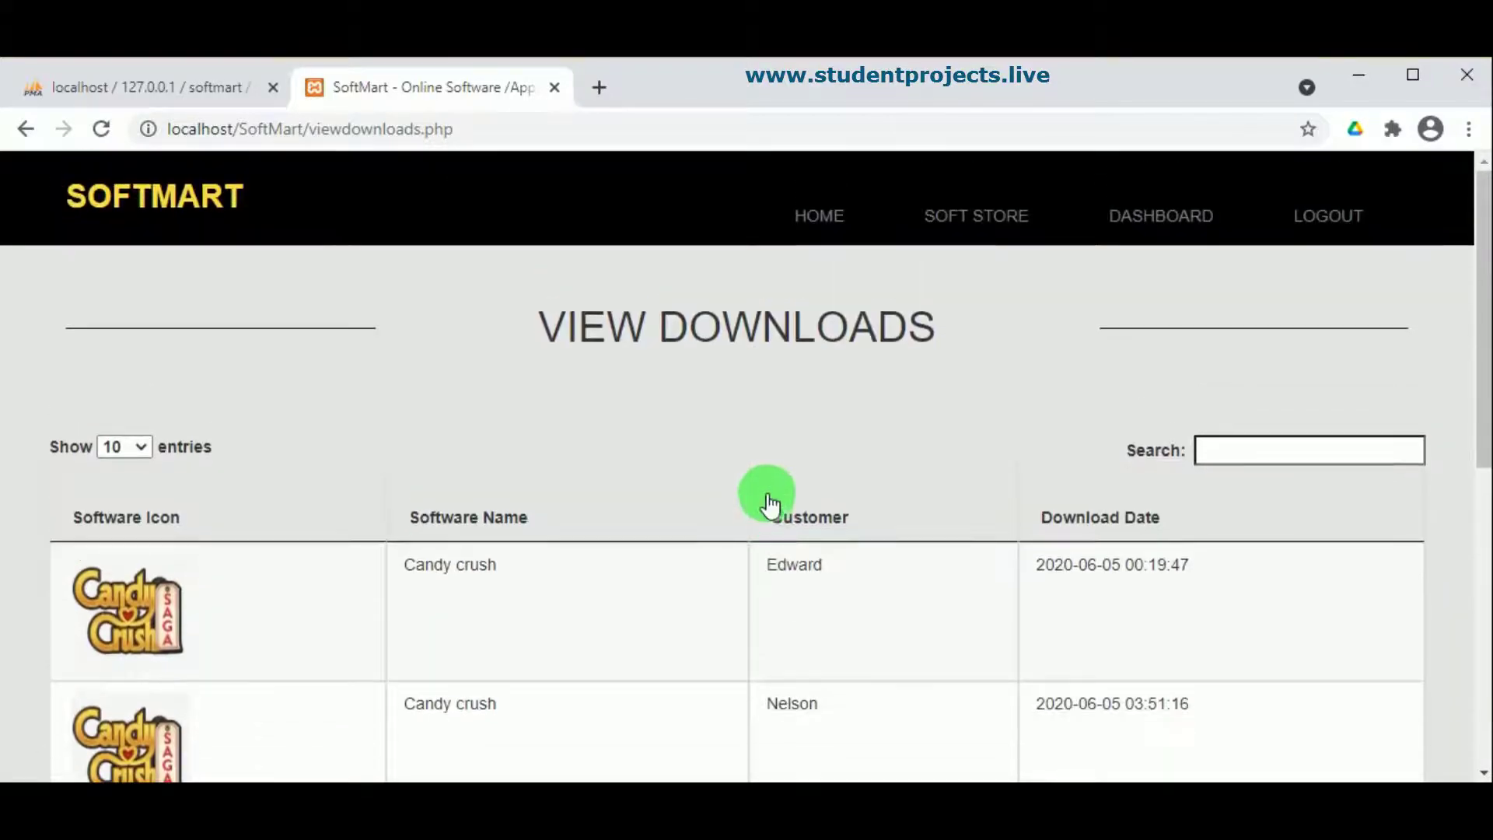
click(1130, 219)
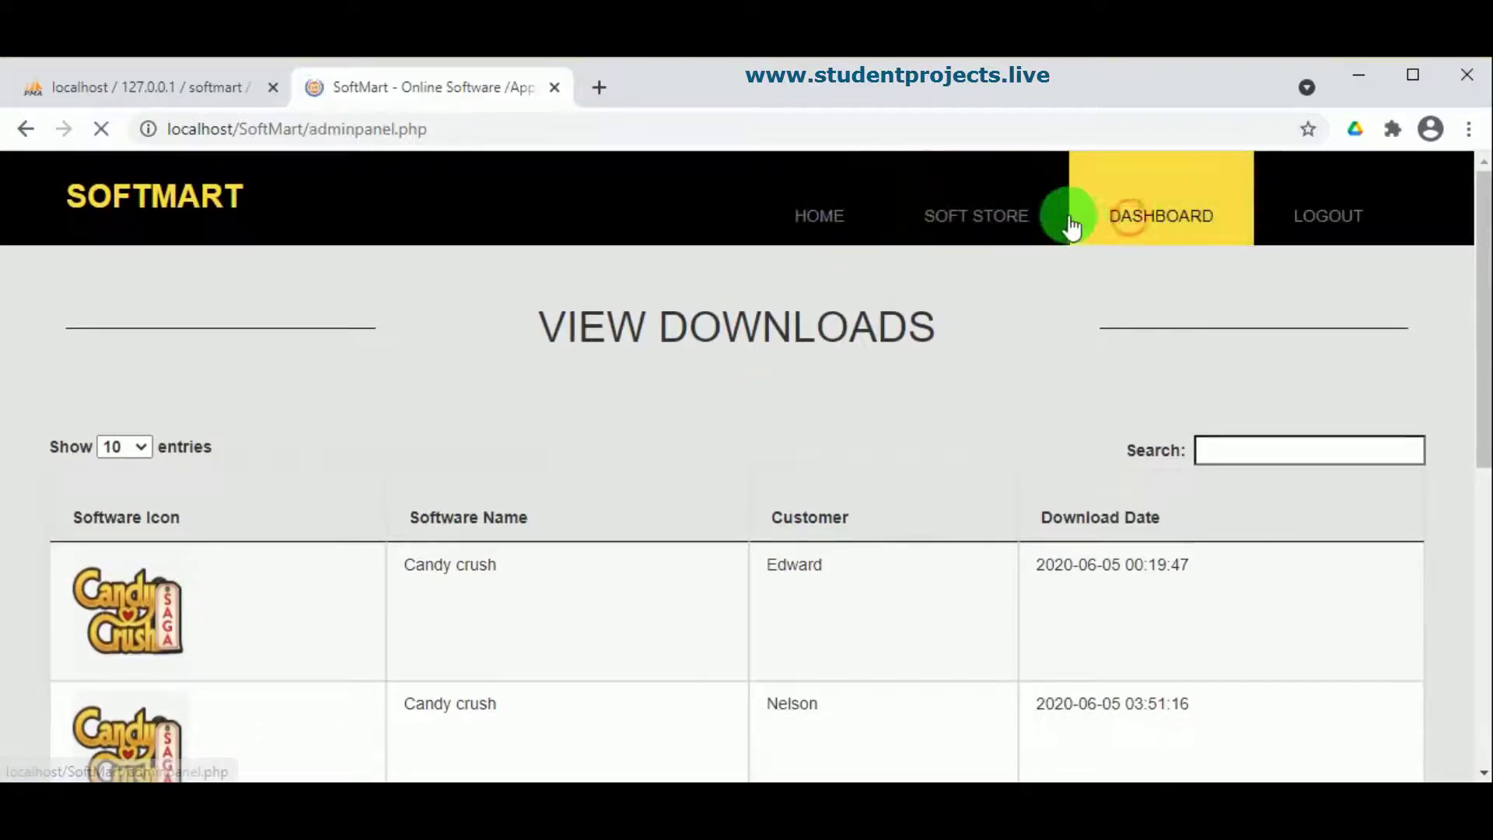
scroll(393, 506, down, 3)
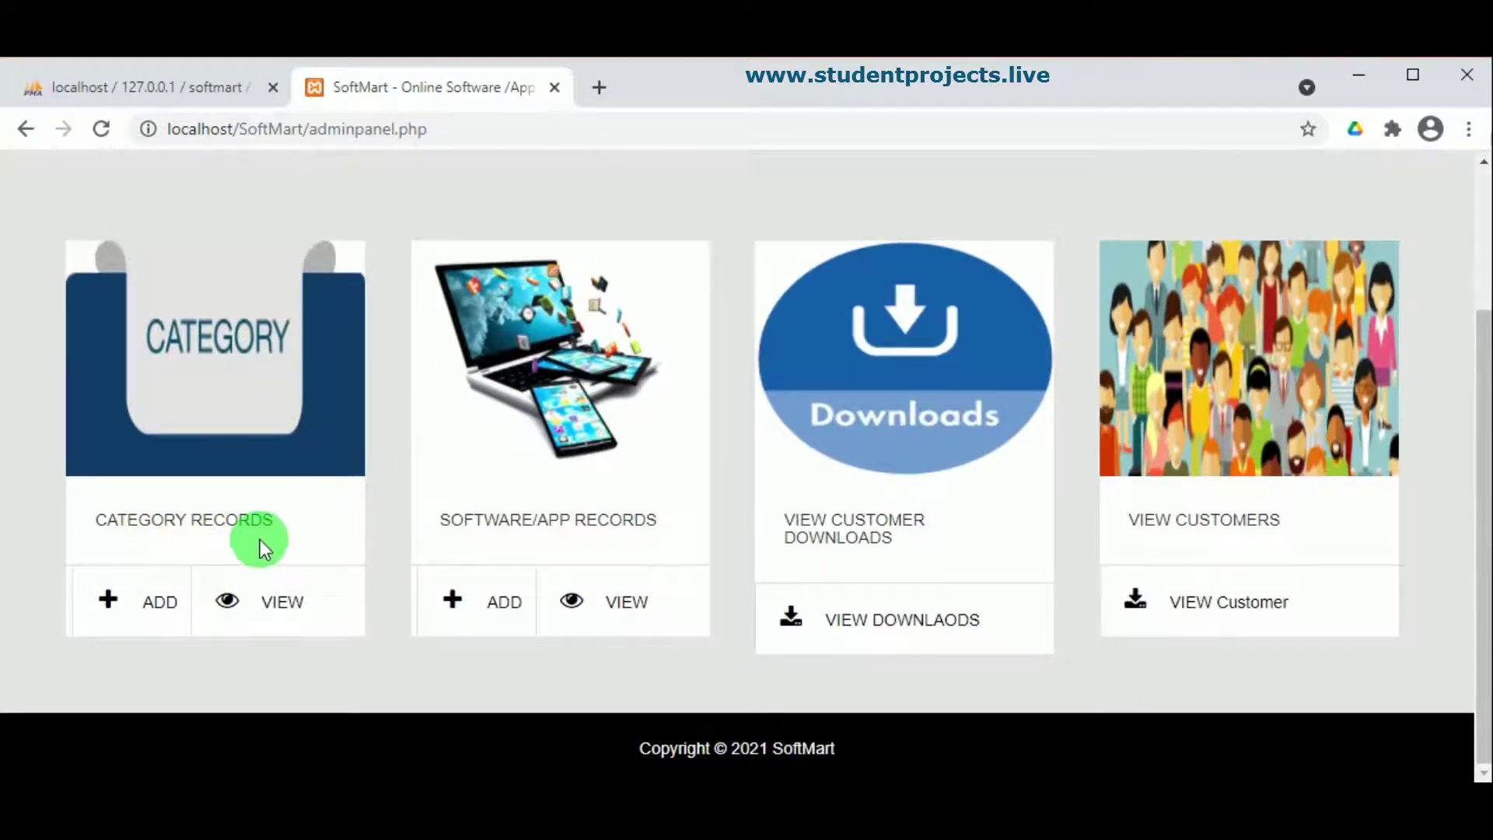
Step: Start a new category named Beauty App and attach the IMG_20210403_171639 picture
click(114, 618)
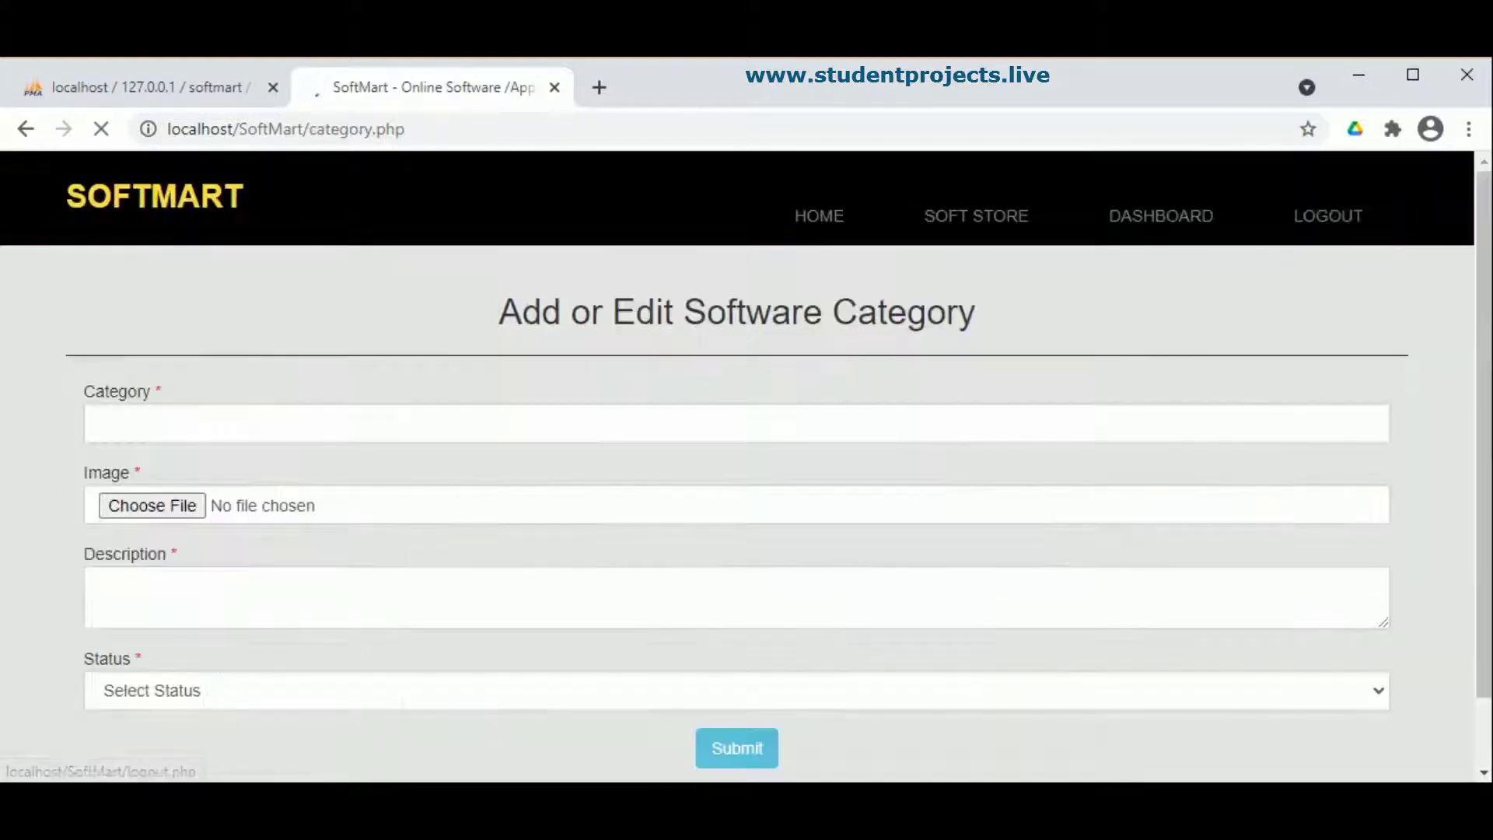
click(176, 423)
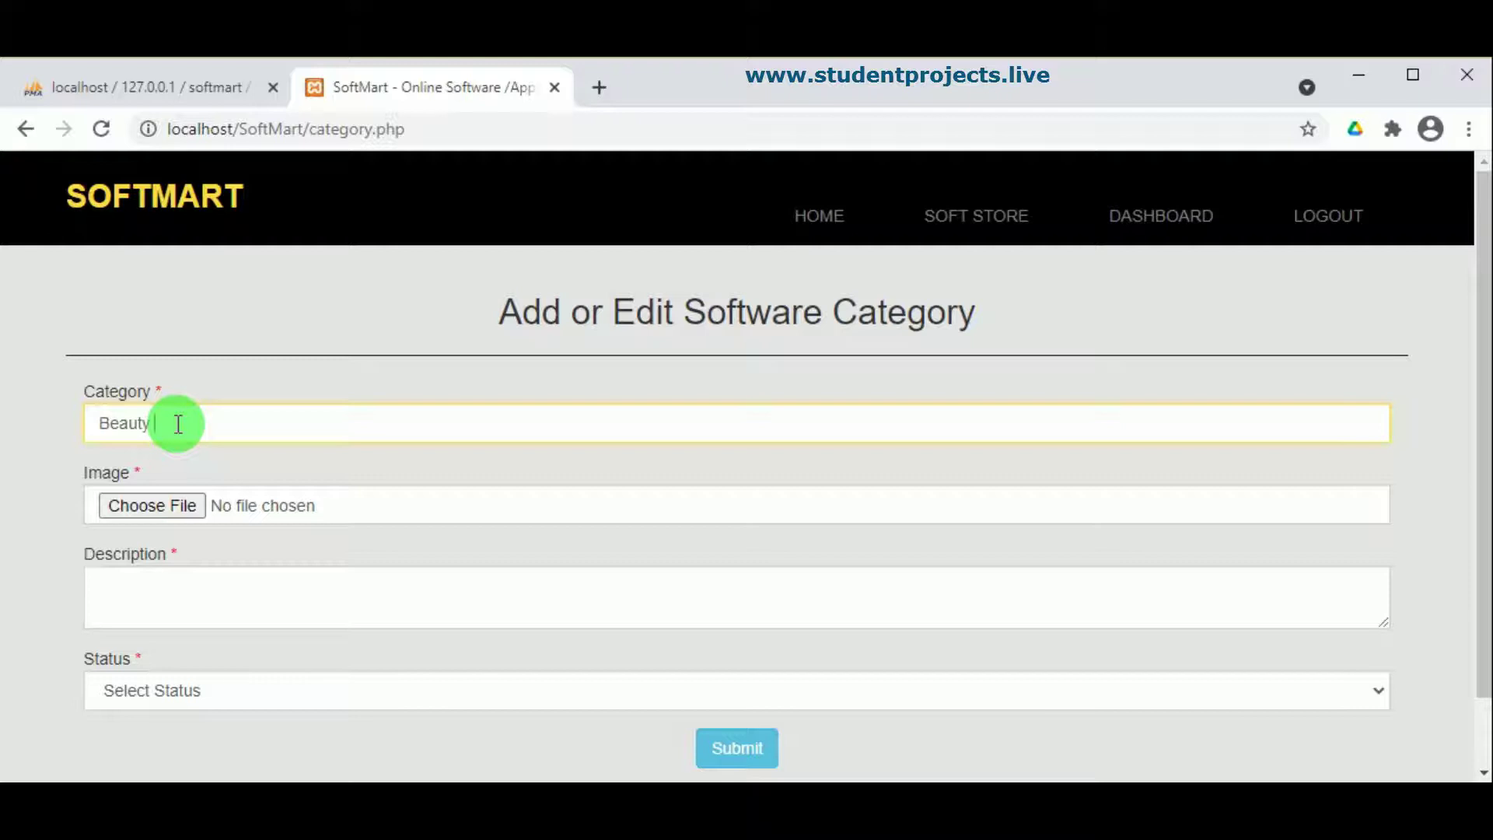
click(143, 502)
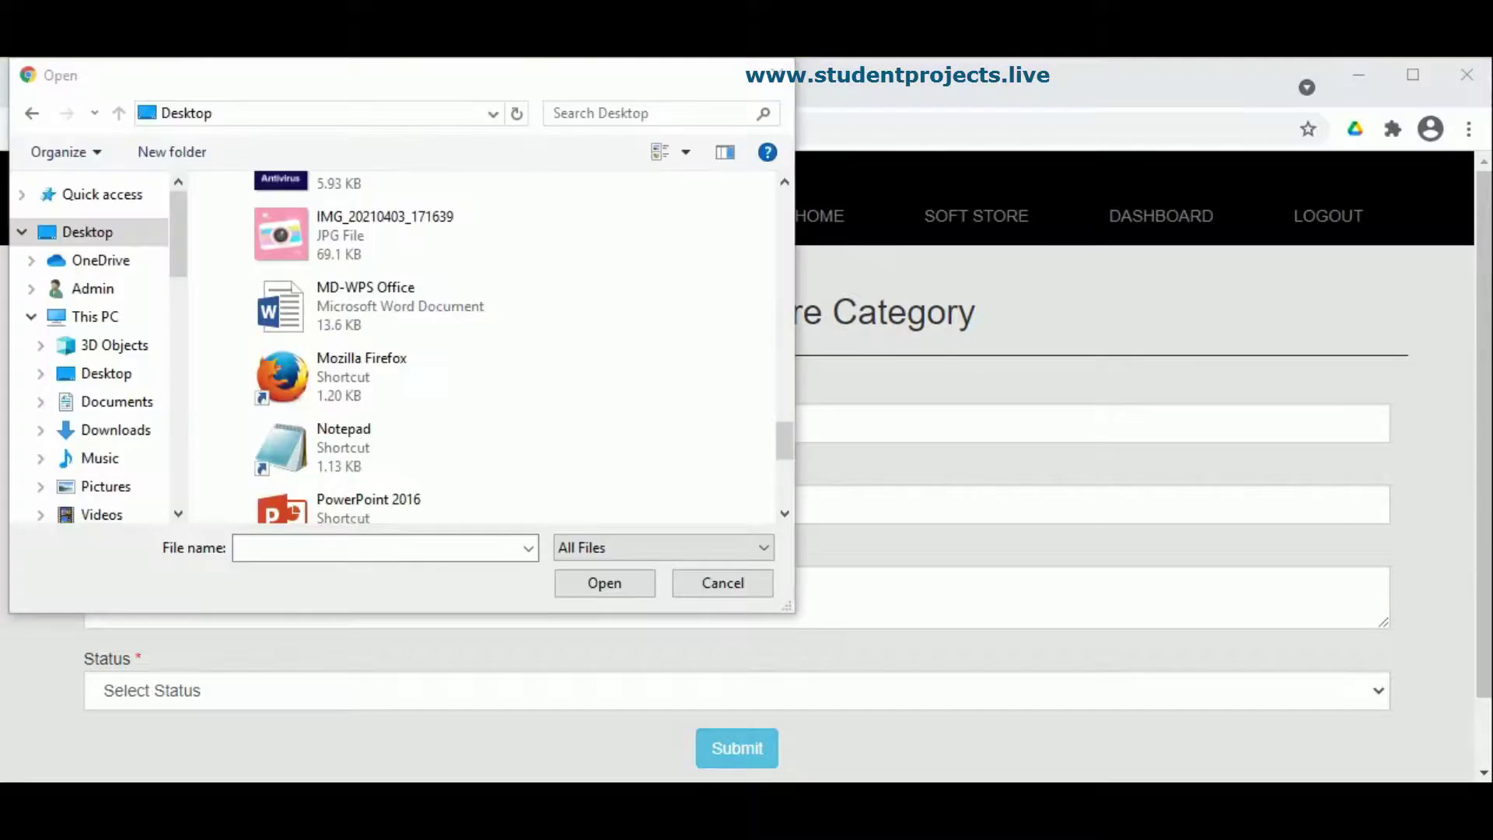
click(295, 246)
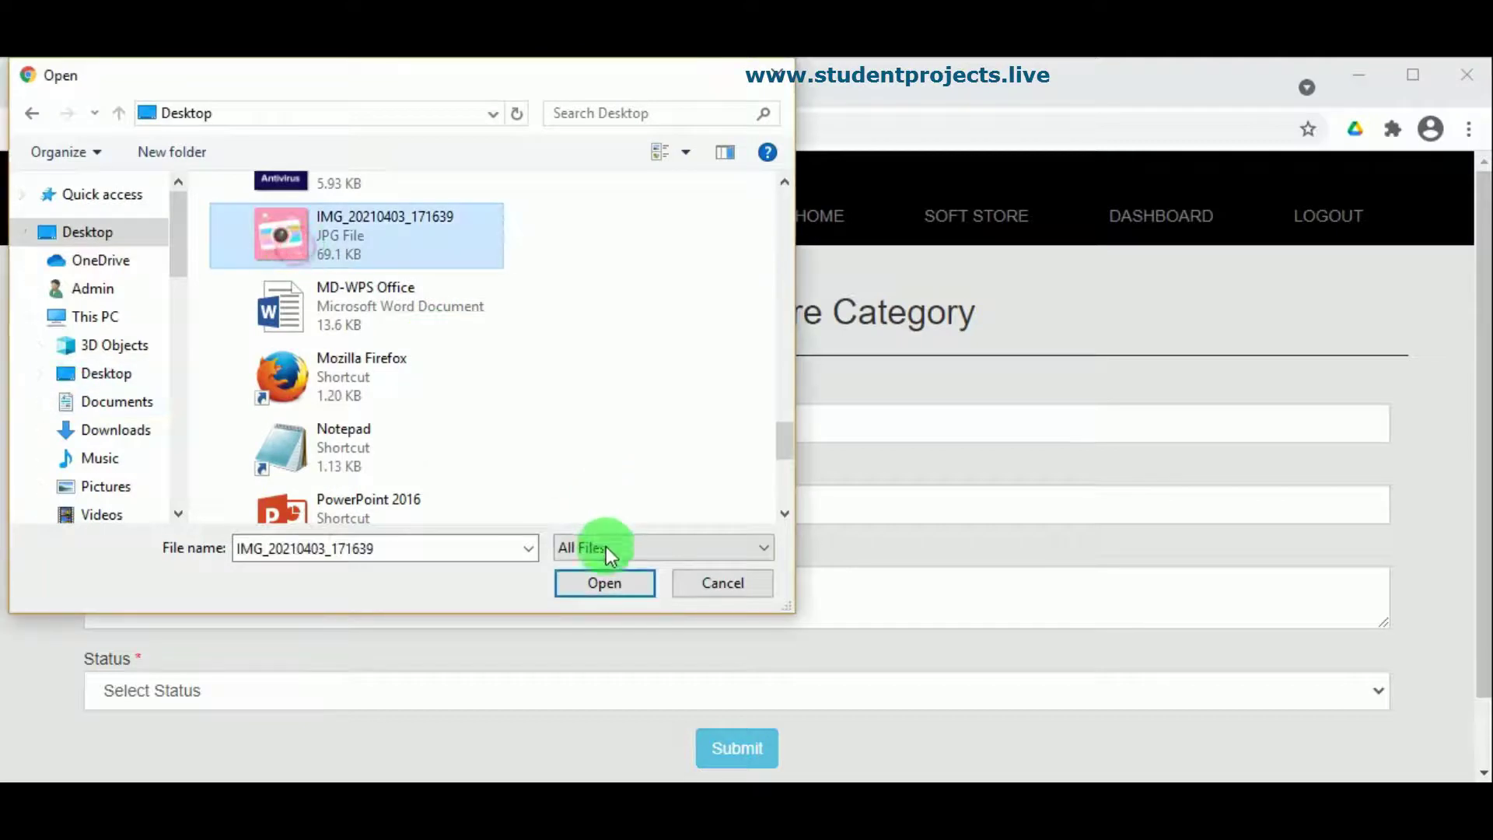
click(604, 583)
Step: Paste the filters-and-effects description, set status to Active, and submit the category
click(171, 609)
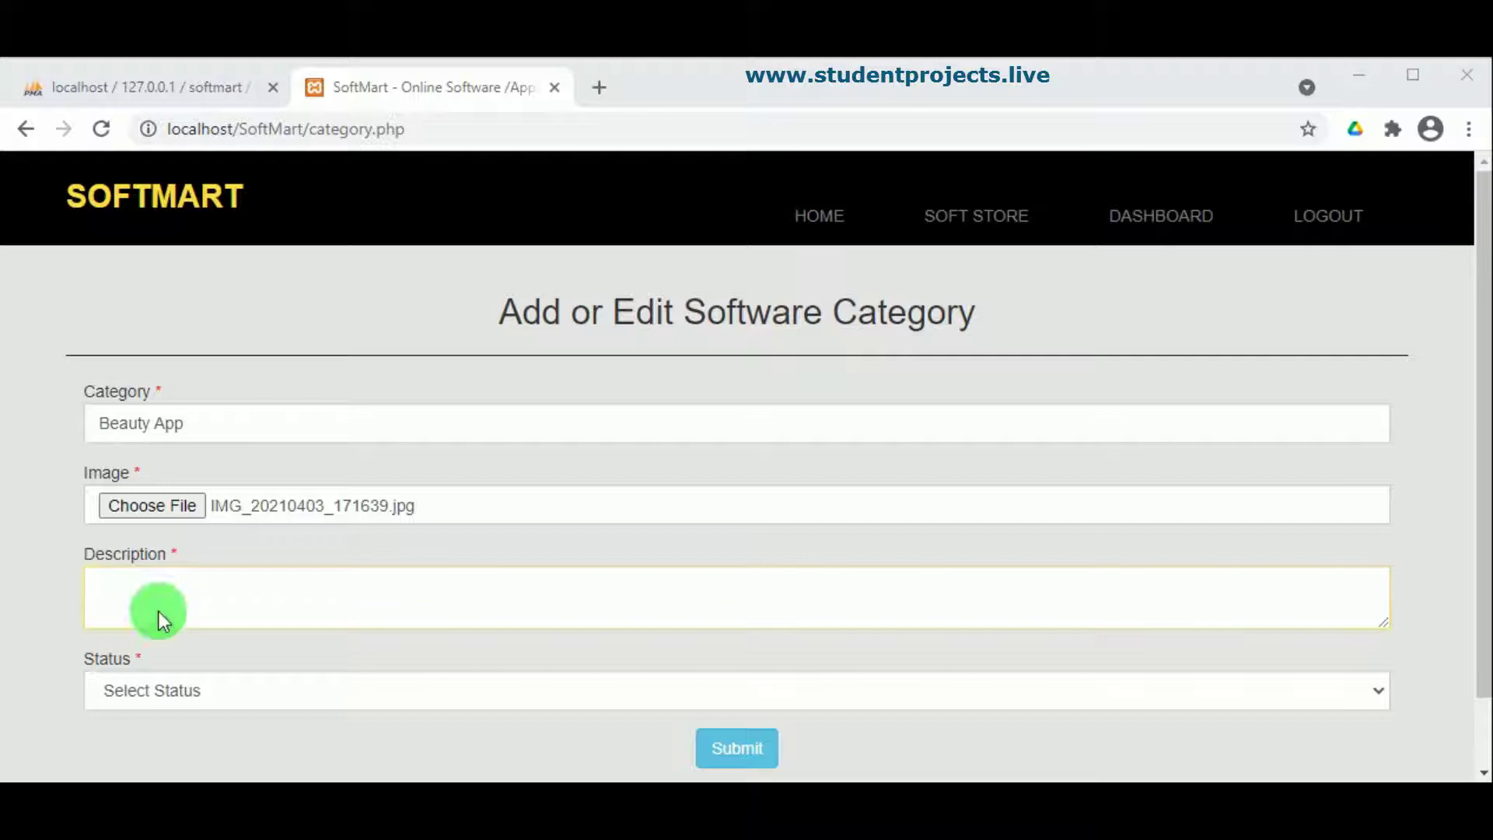
click(187, 595)
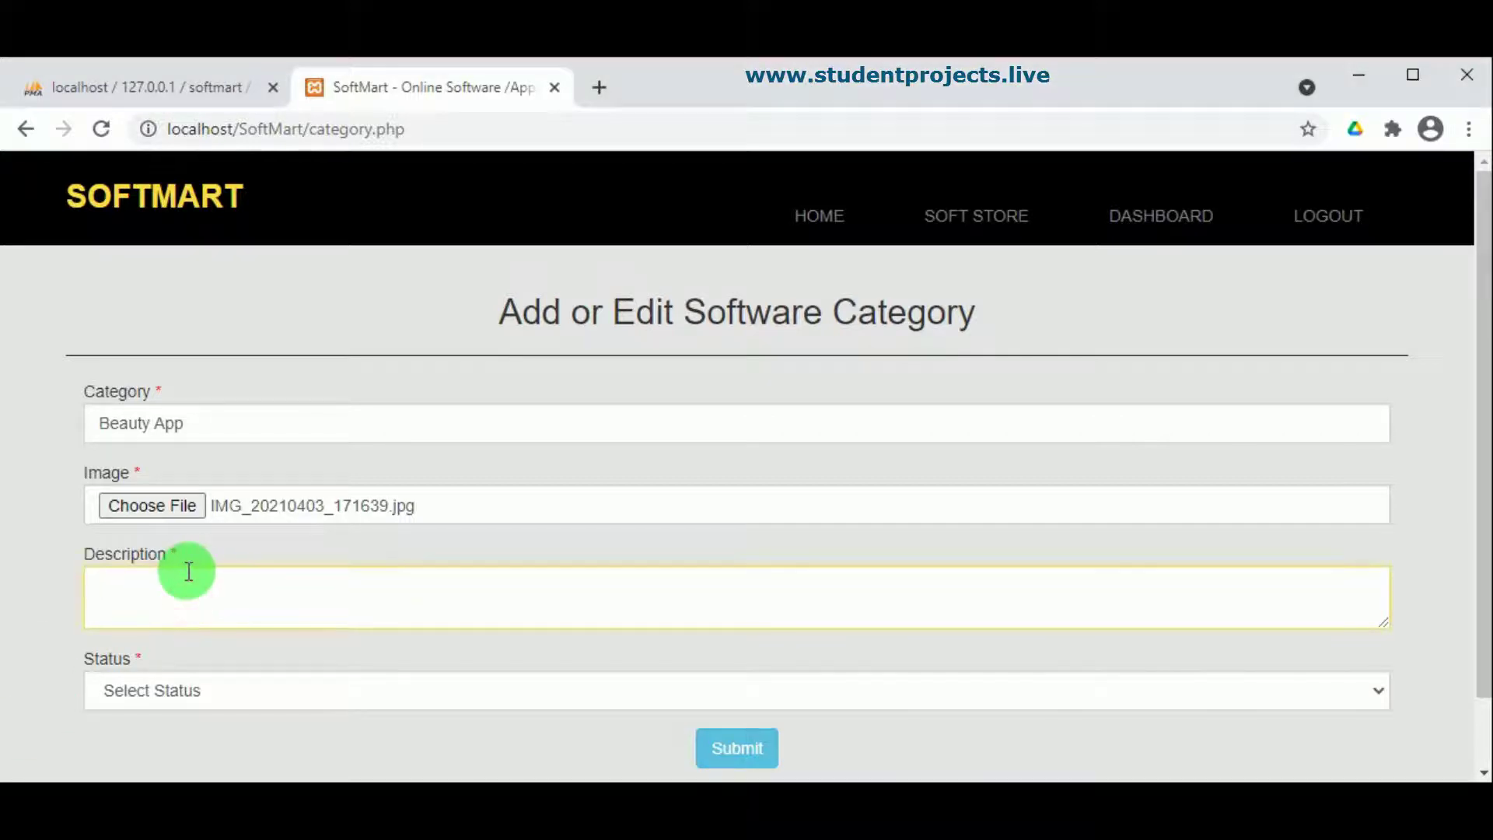
text(Beauty Apps are fun with lot of filter and effects which millions of  people love to use.)
click(180, 693)
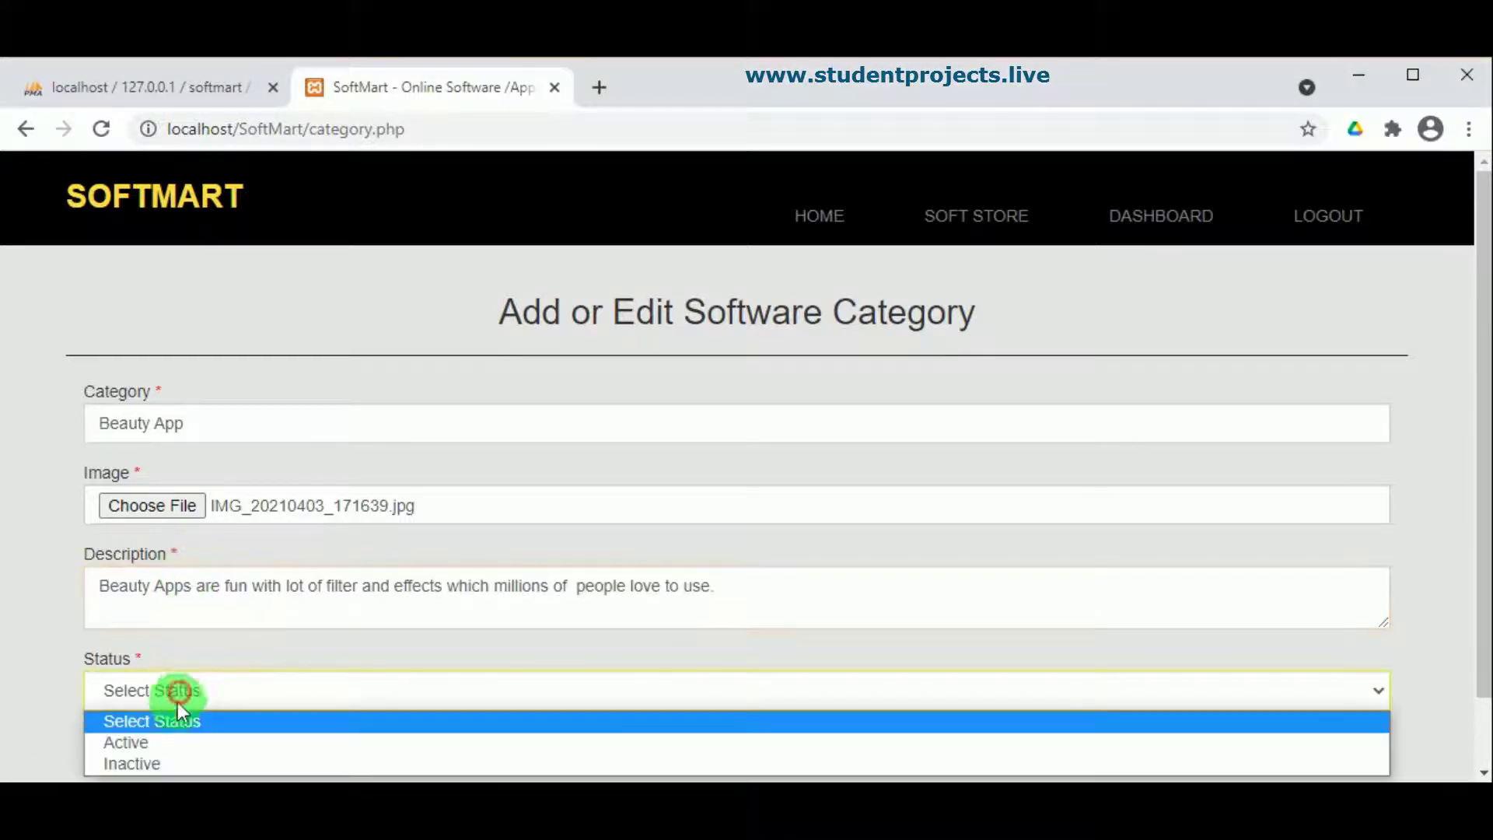
click(171, 743)
click(748, 755)
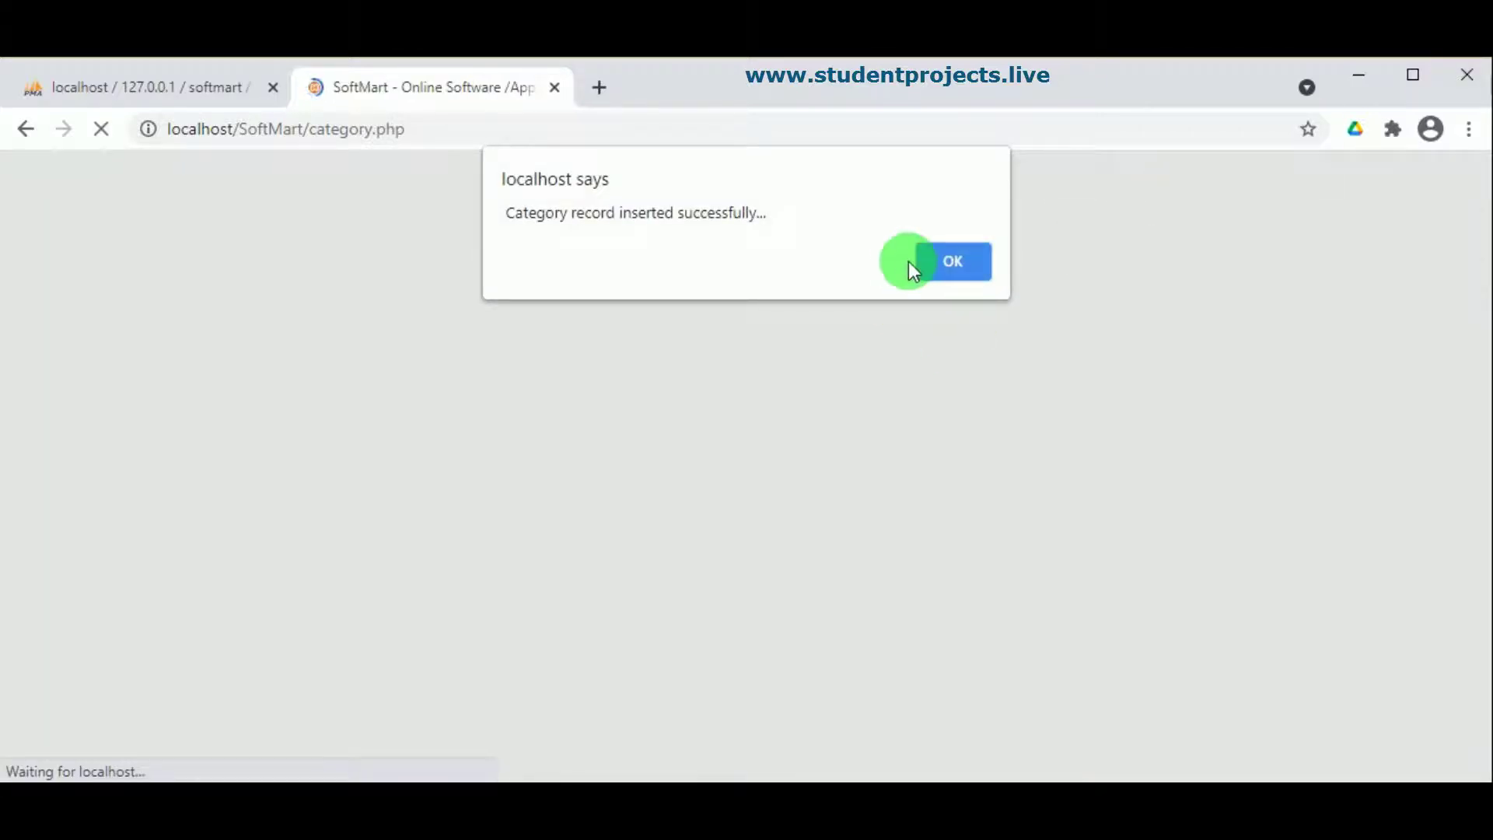
click(944, 262)
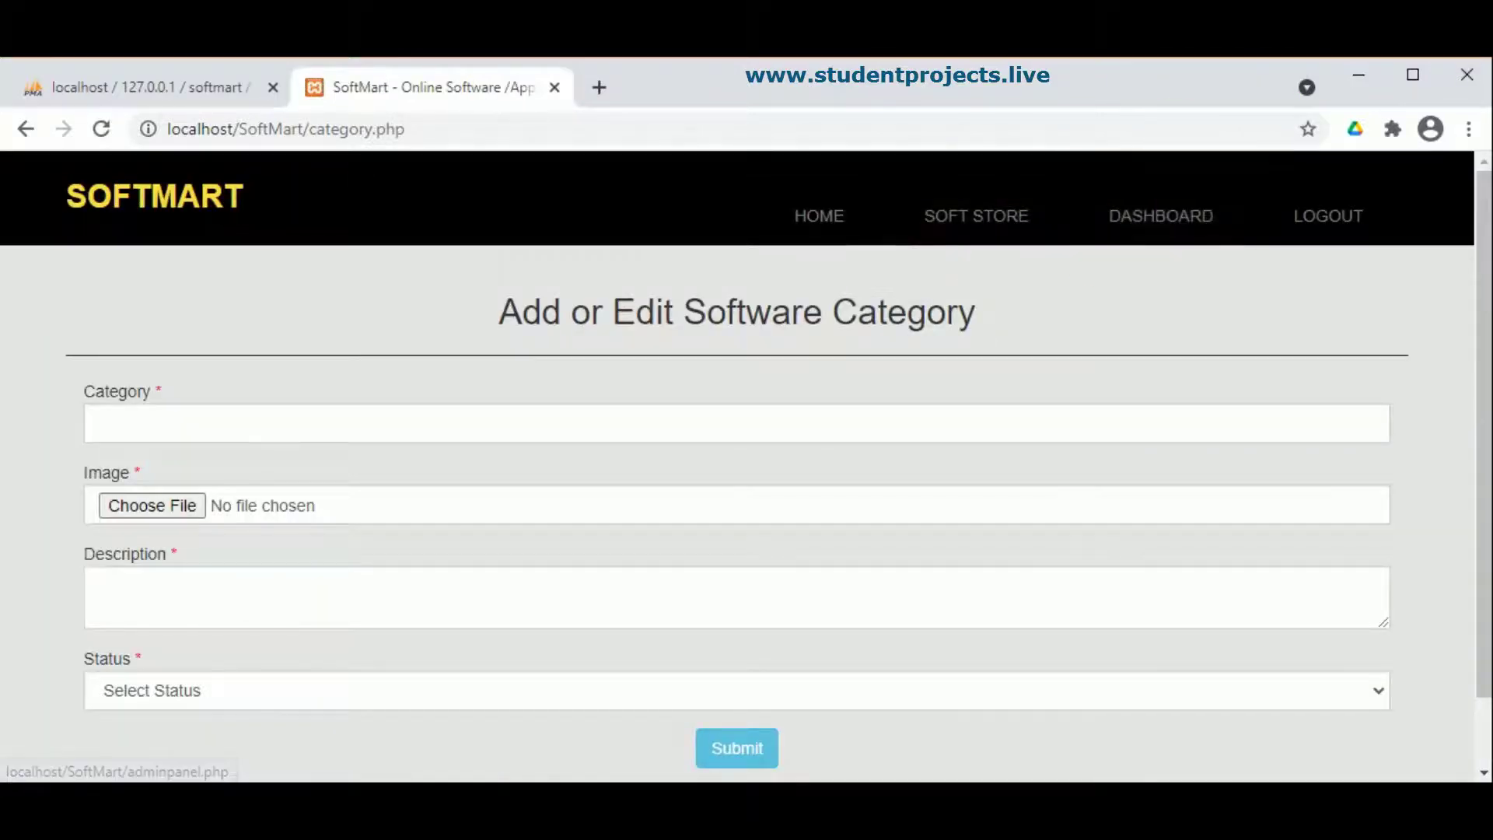
Step: From the dashboard, view the category list and delete the Beauty App entry
click(1120, 225)
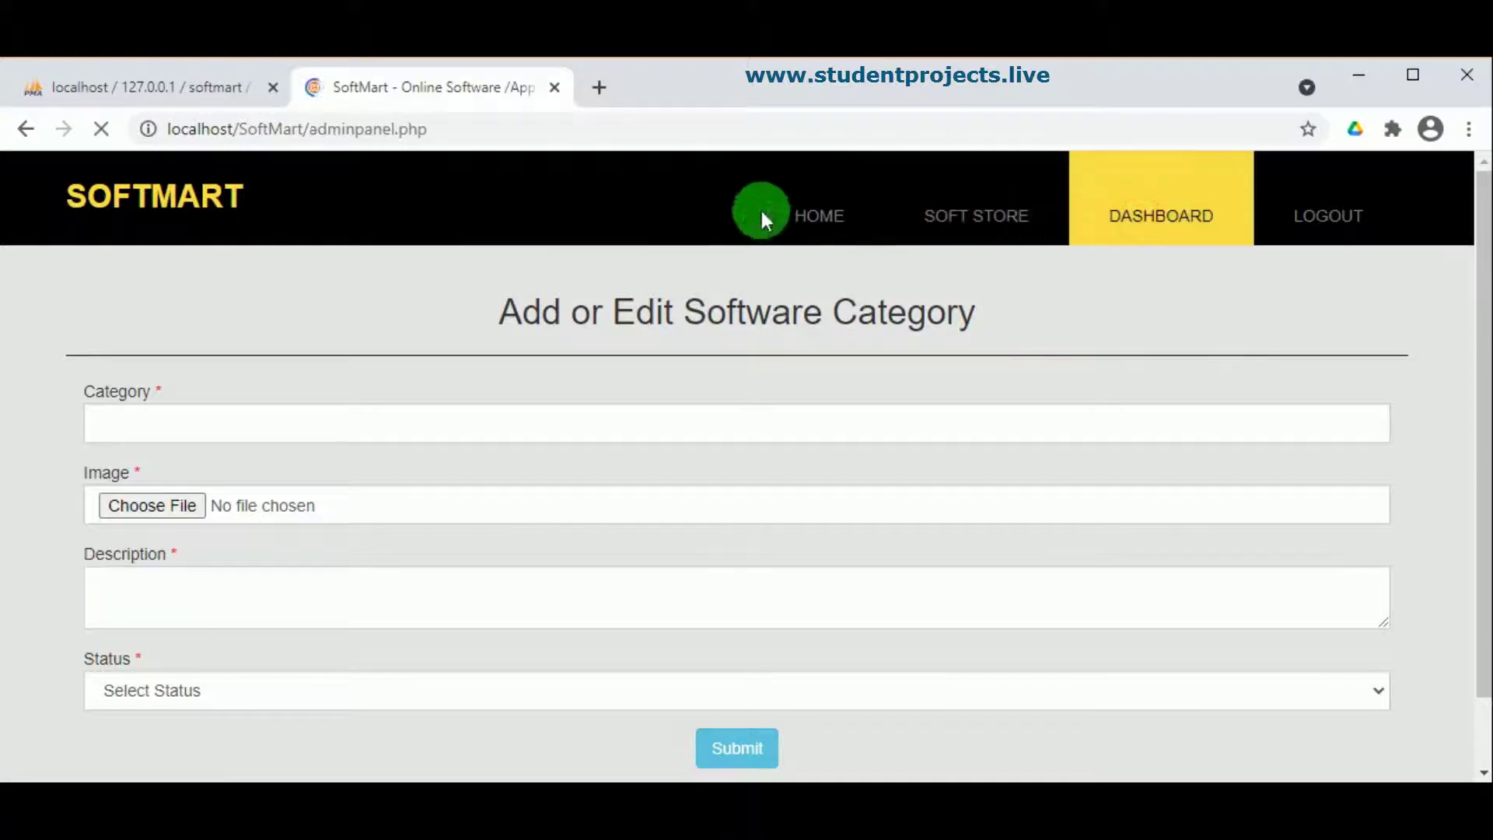
scroll(604, 581, down, 3)
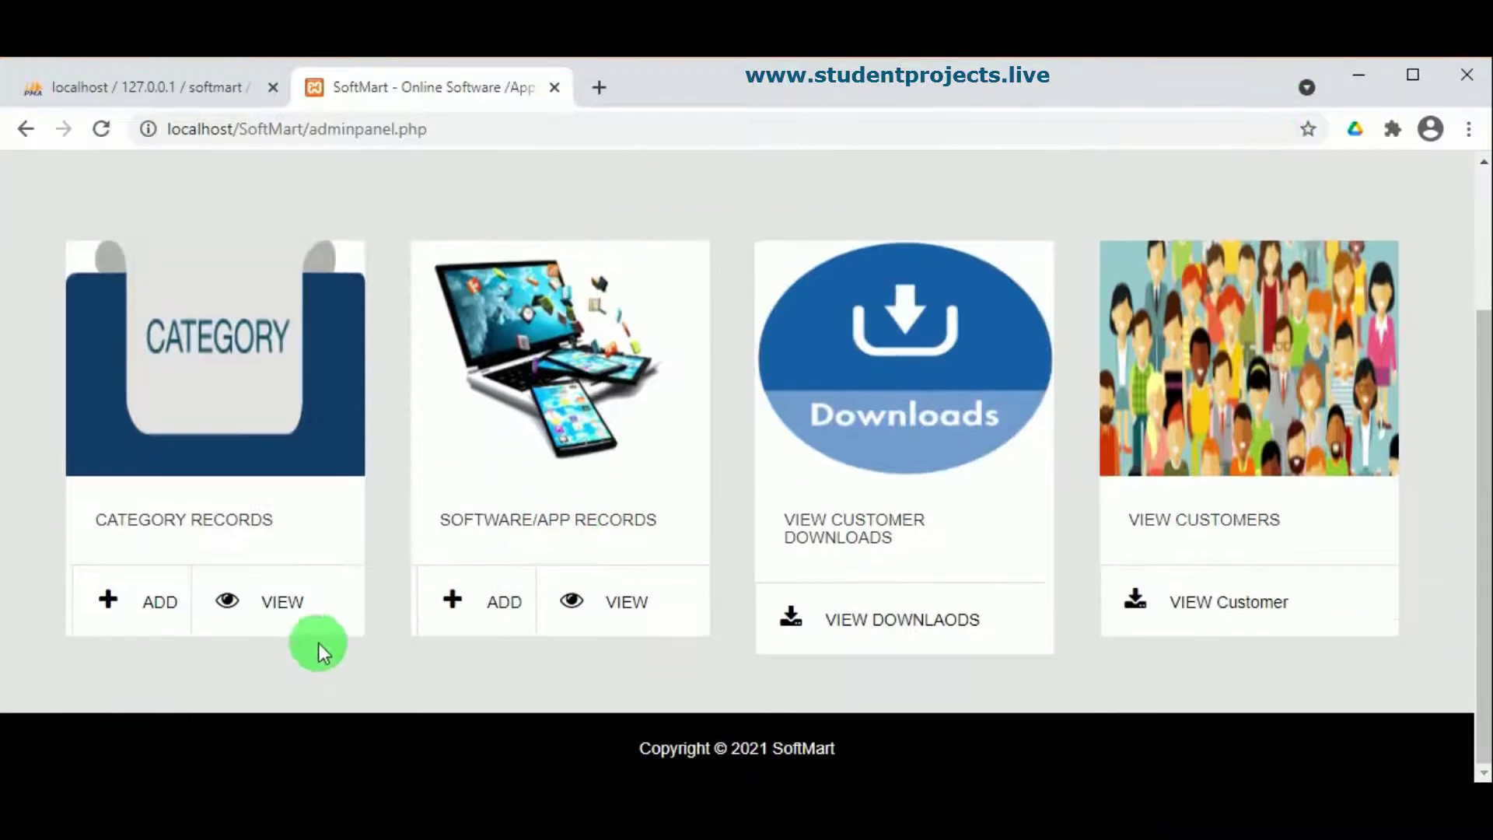
click(291, 611)
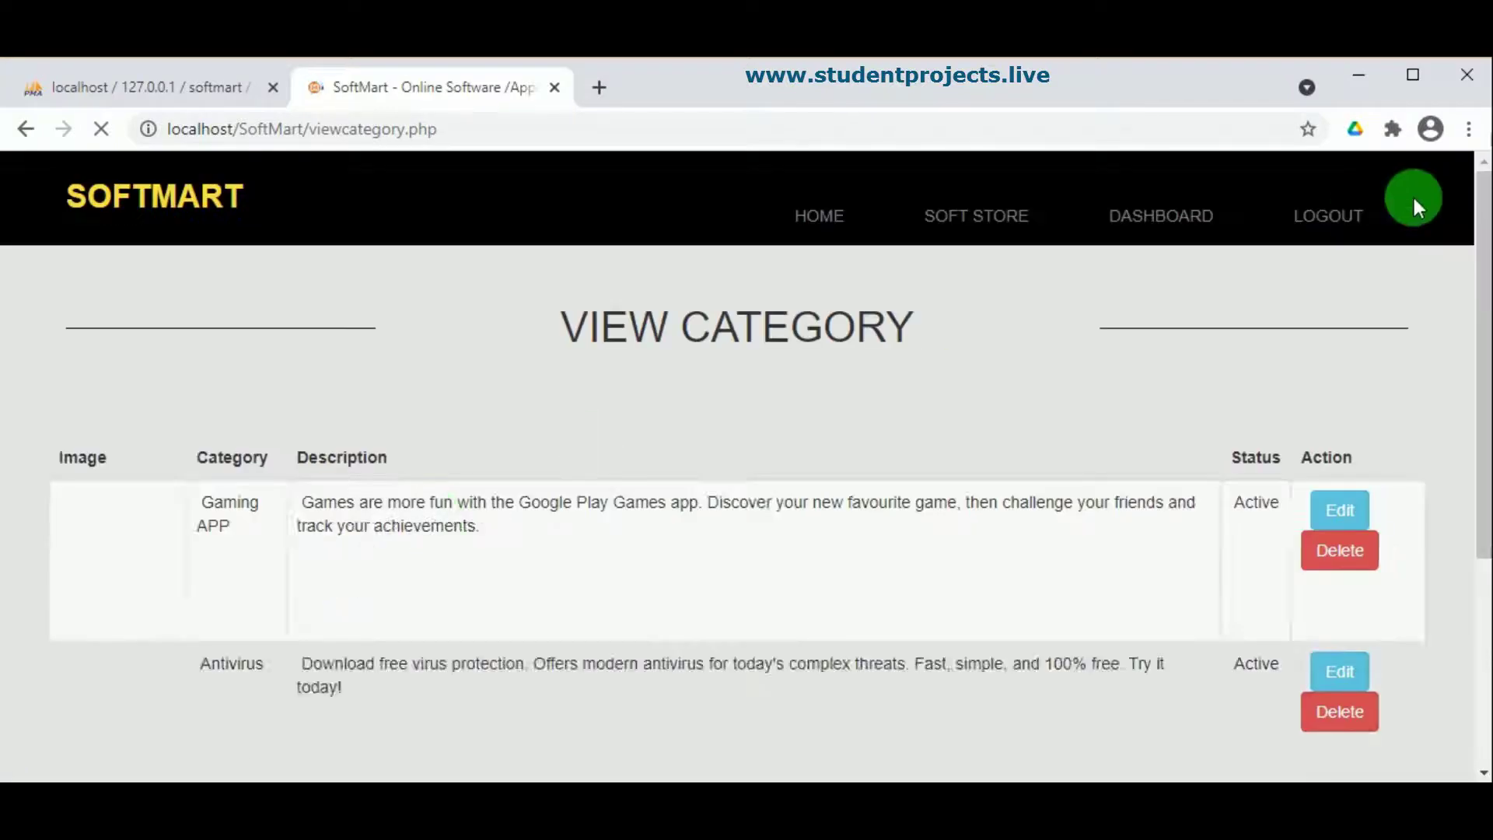
scroll(860, 486, down, 3)
scroll(810, 507, up, 3)
scroll(780, 524, down, 5)
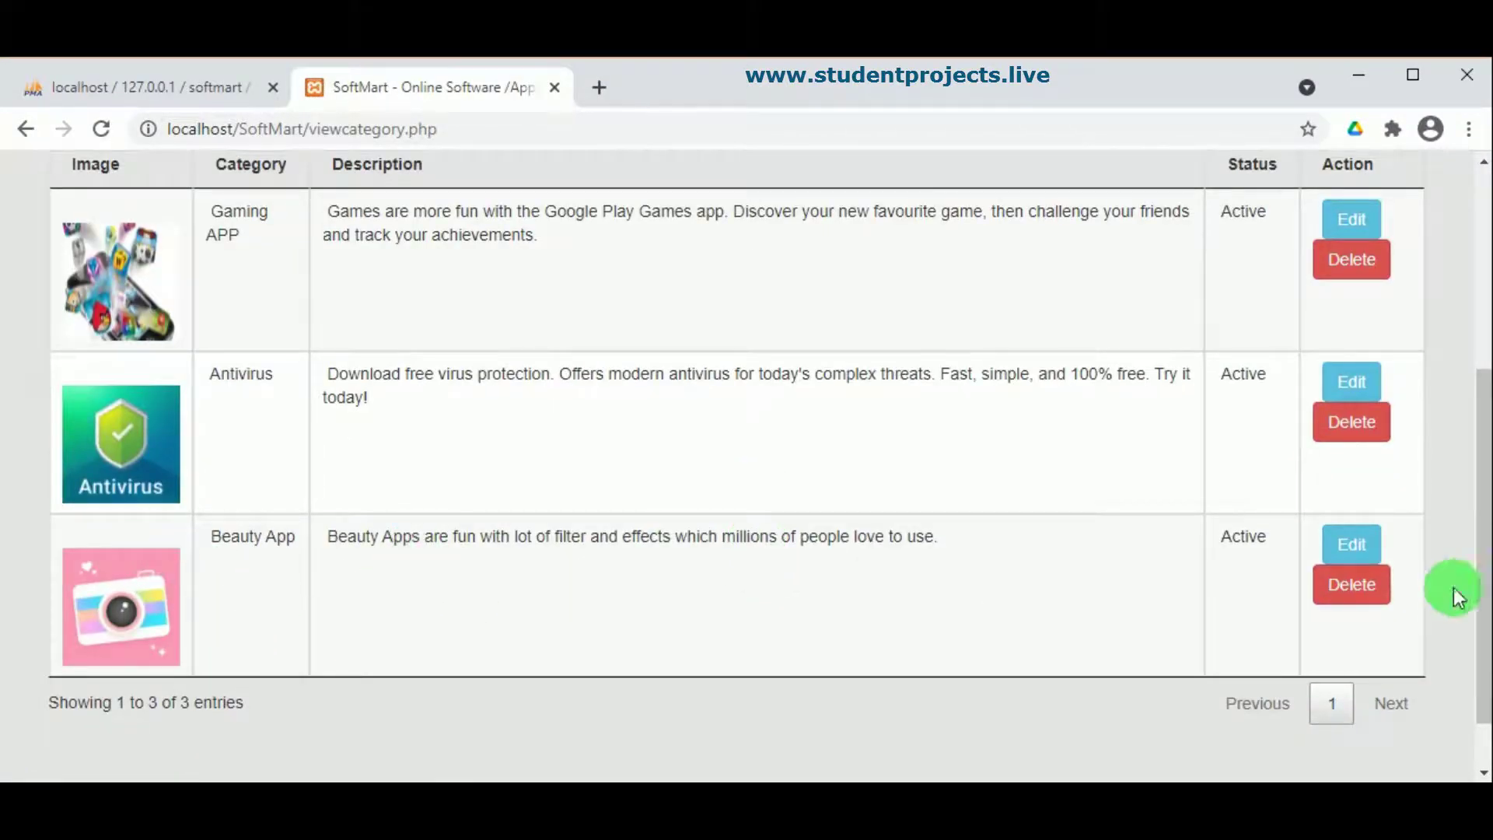
click(1352, 602)
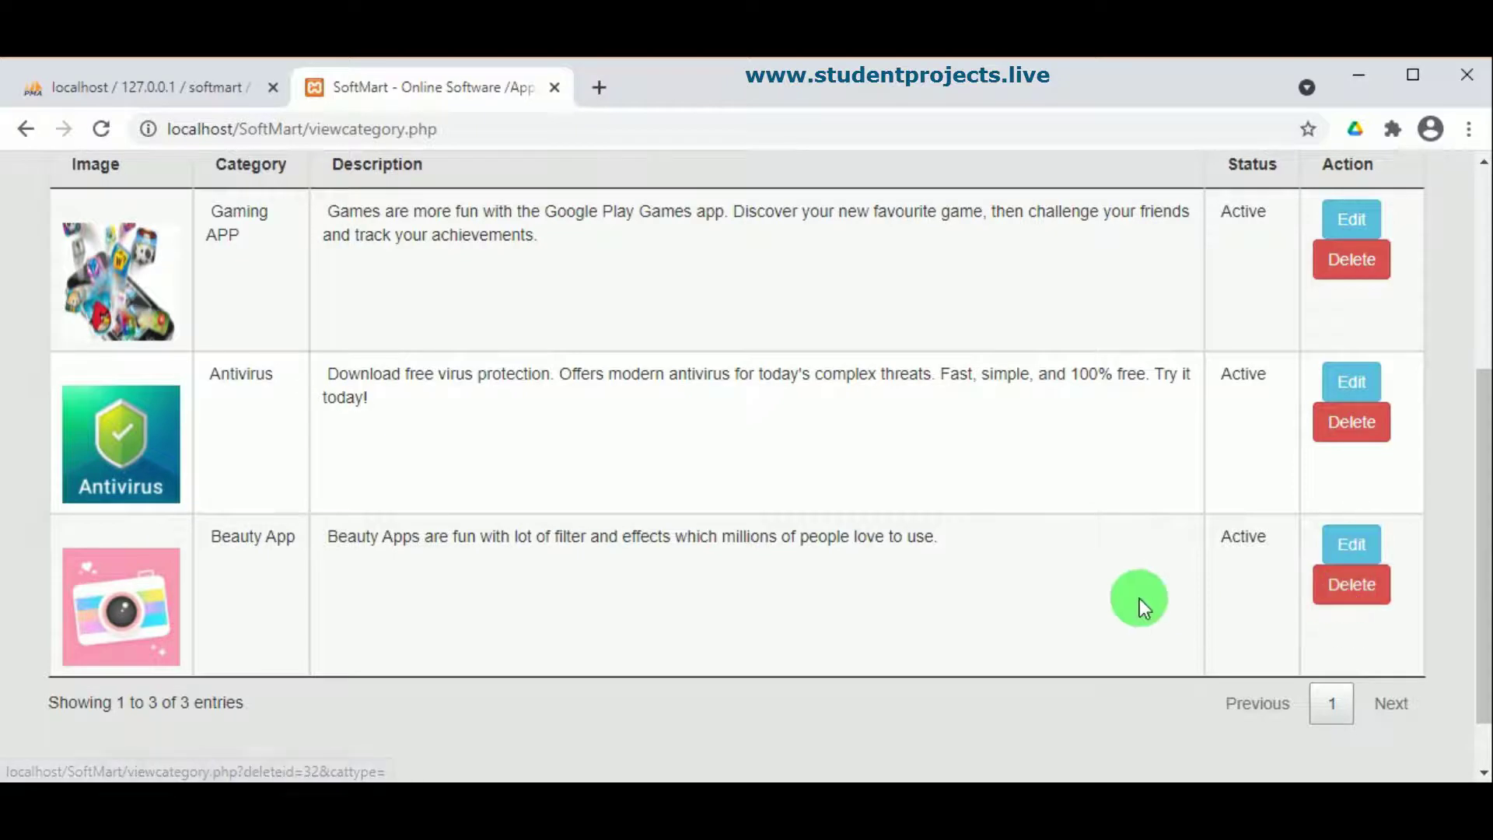
Step: Open the add-software form from the dashboard and enter Avast Antivirus as product name
click(1181, 238)
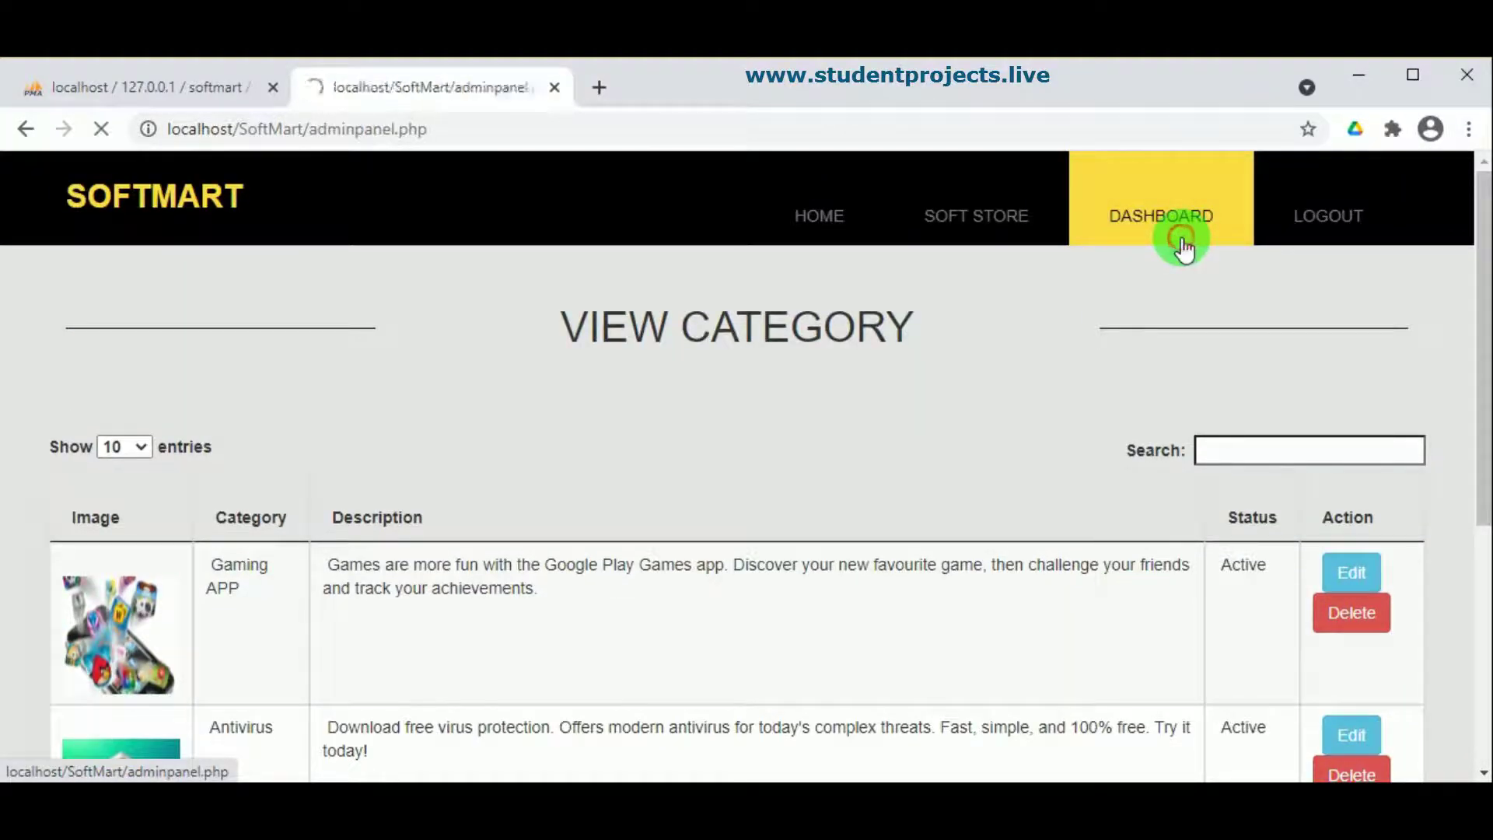
scroll(629, 470, down, 3)
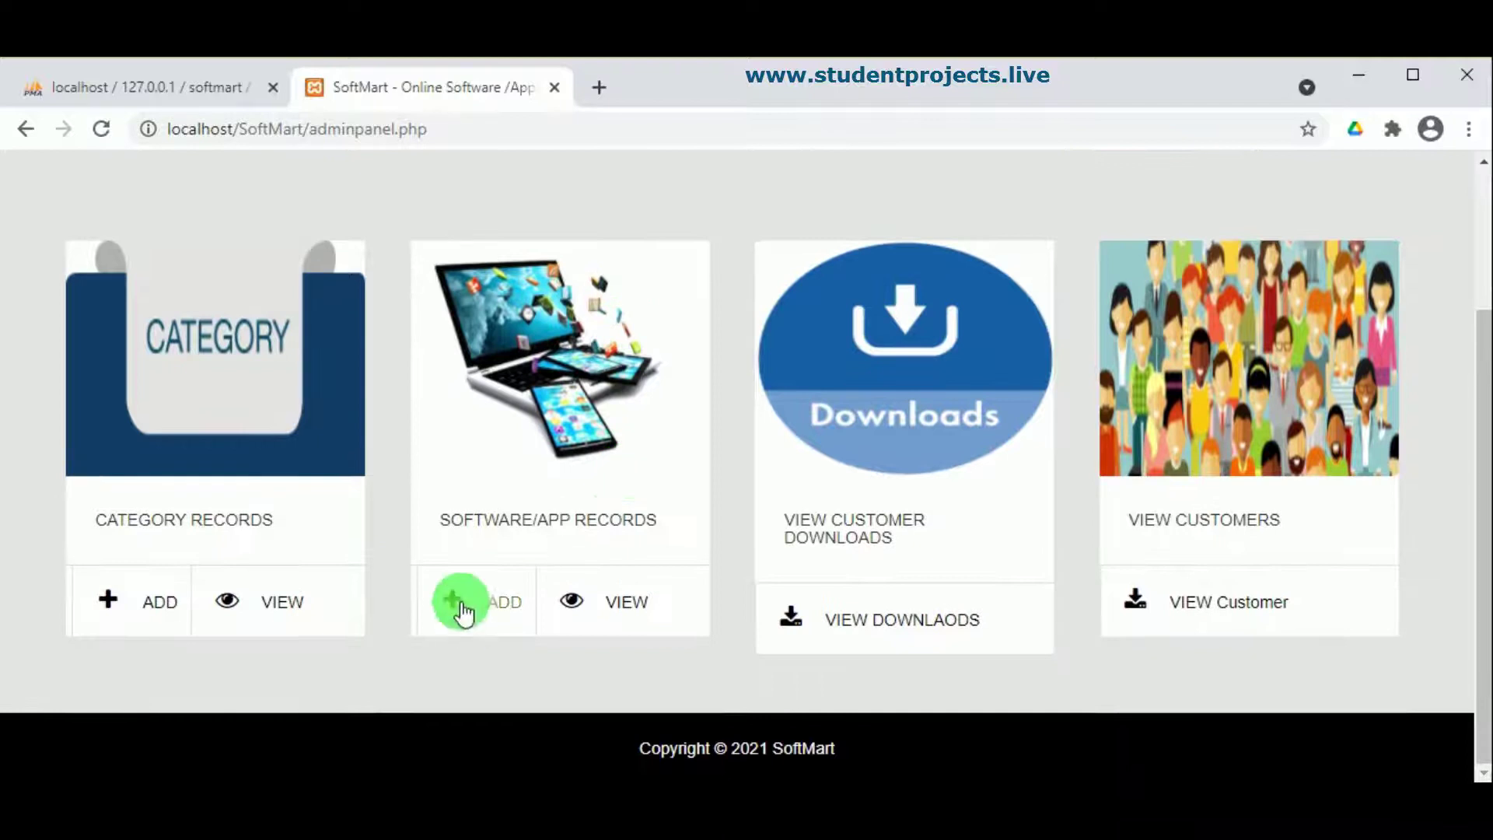
click(492, 611)
scroll(610, 557, down, 1)
scroll(412, 347, up, 1)
click(414, 448)
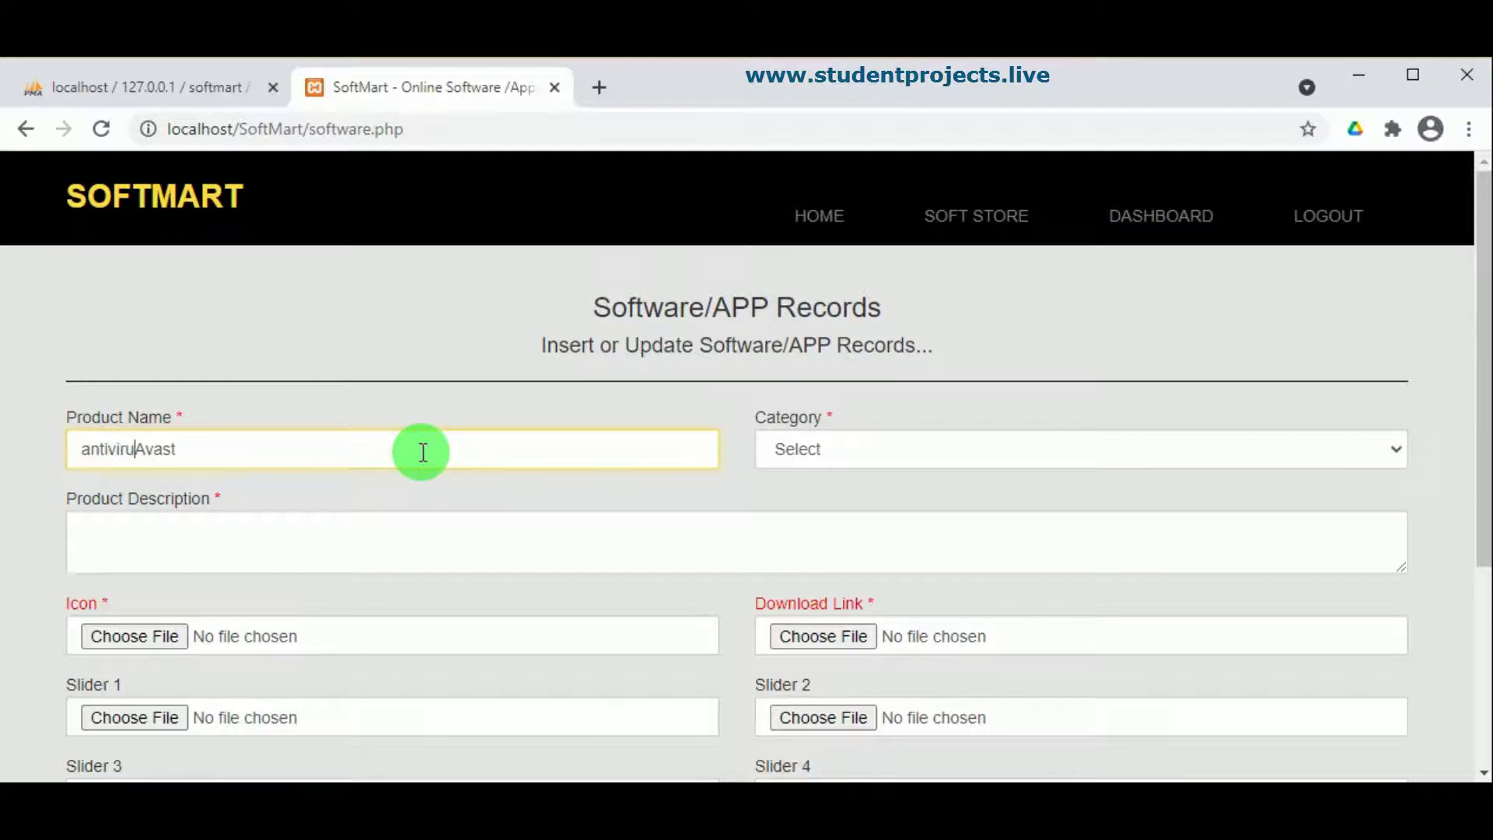
key(BackSpace)
key(BackSpace)
key(BackSpace)
key(BackSpace)
key(BackSpace)
key(BackSpace)
key(BackSpace)
key(BackSpace)
Step: Choose the Antivirus category and paste the malware-protection description
click(921, 449)
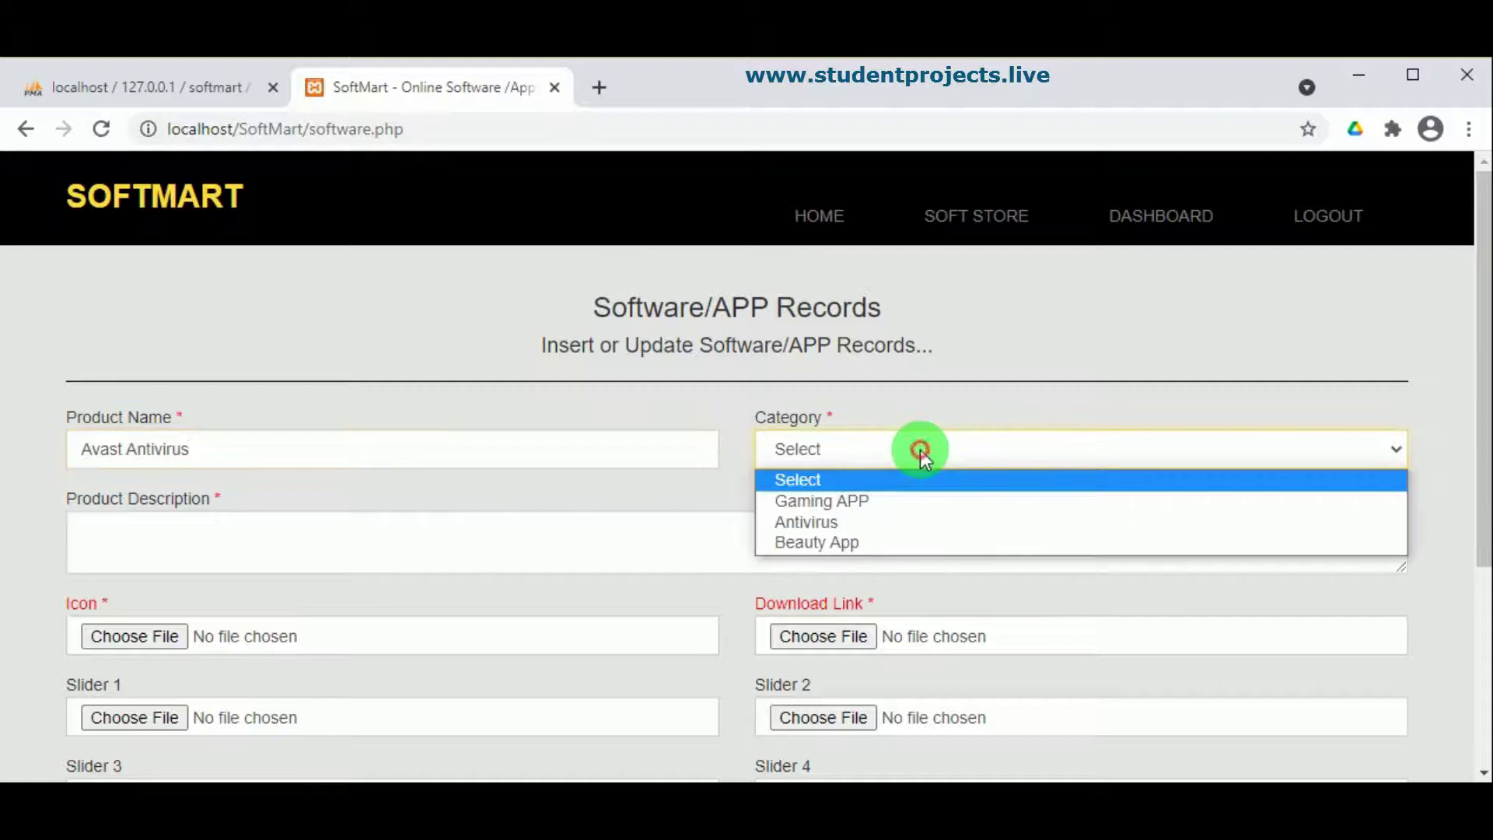
click(860, 529)
click(234, 543)
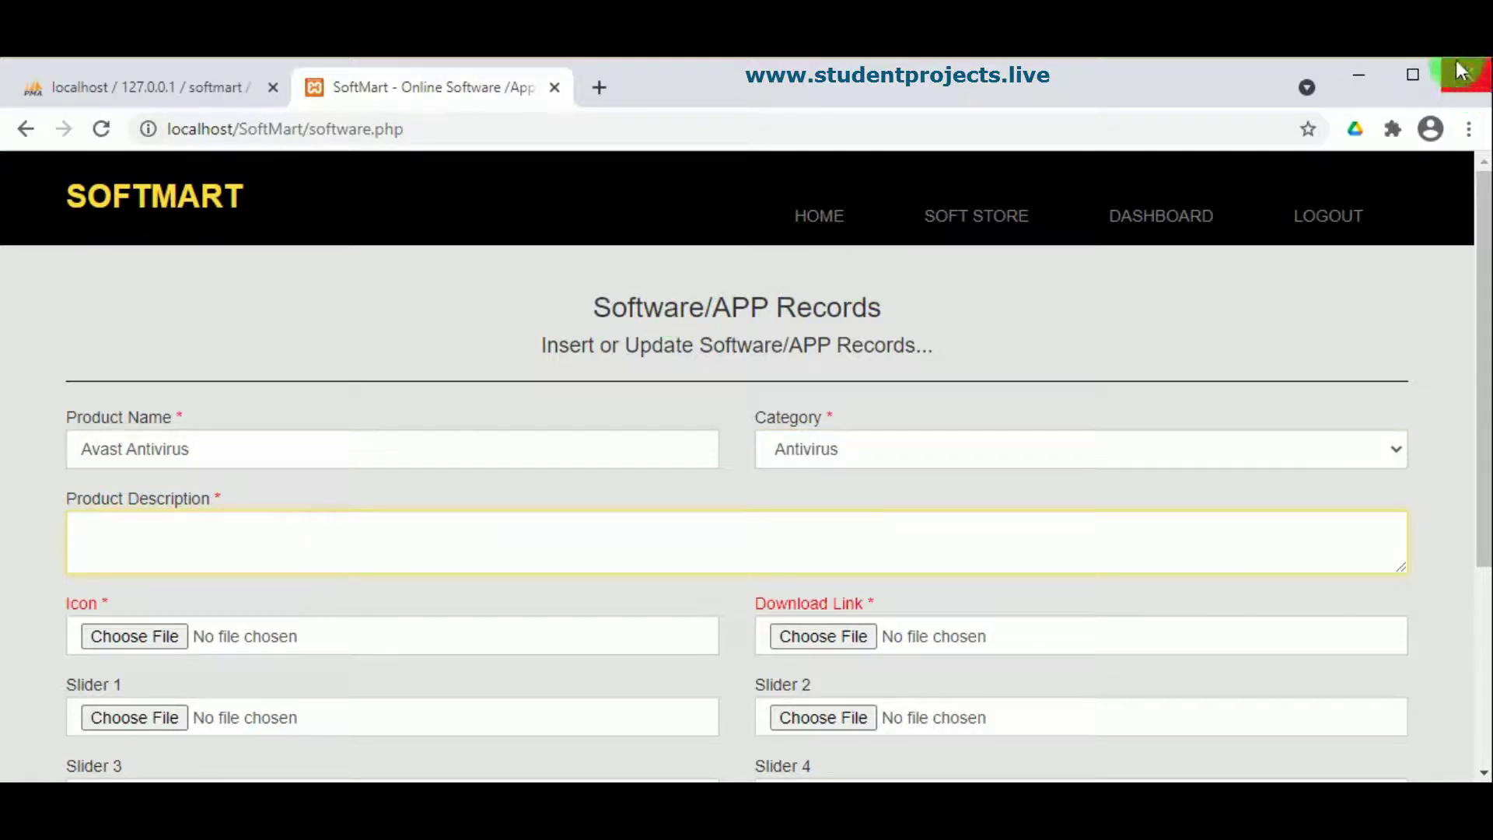
click(161, 535)
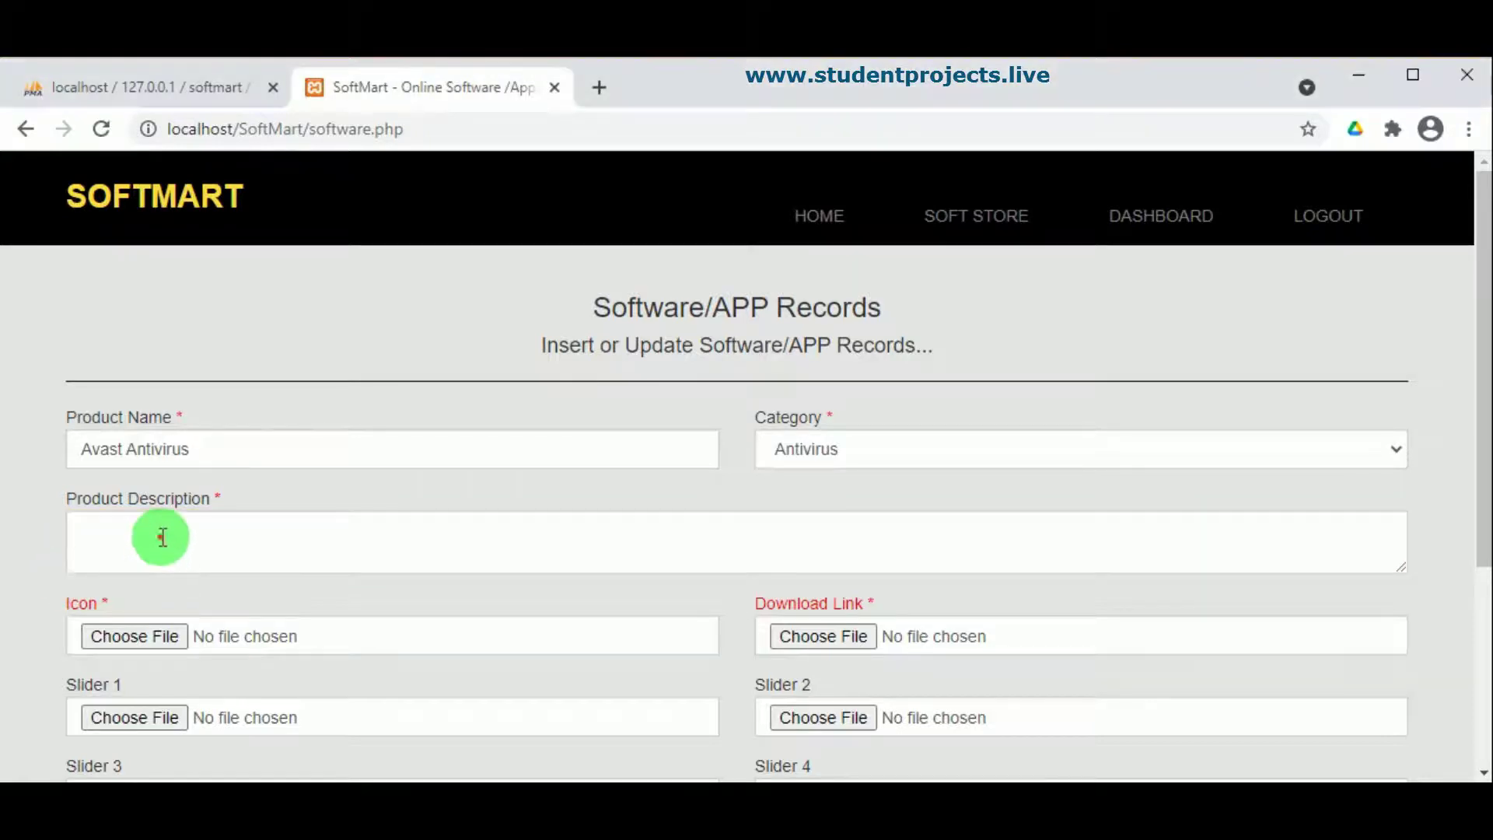
text(Protect against viruses and other types of malware with Avast software, the world's trusted free antivirus app.)
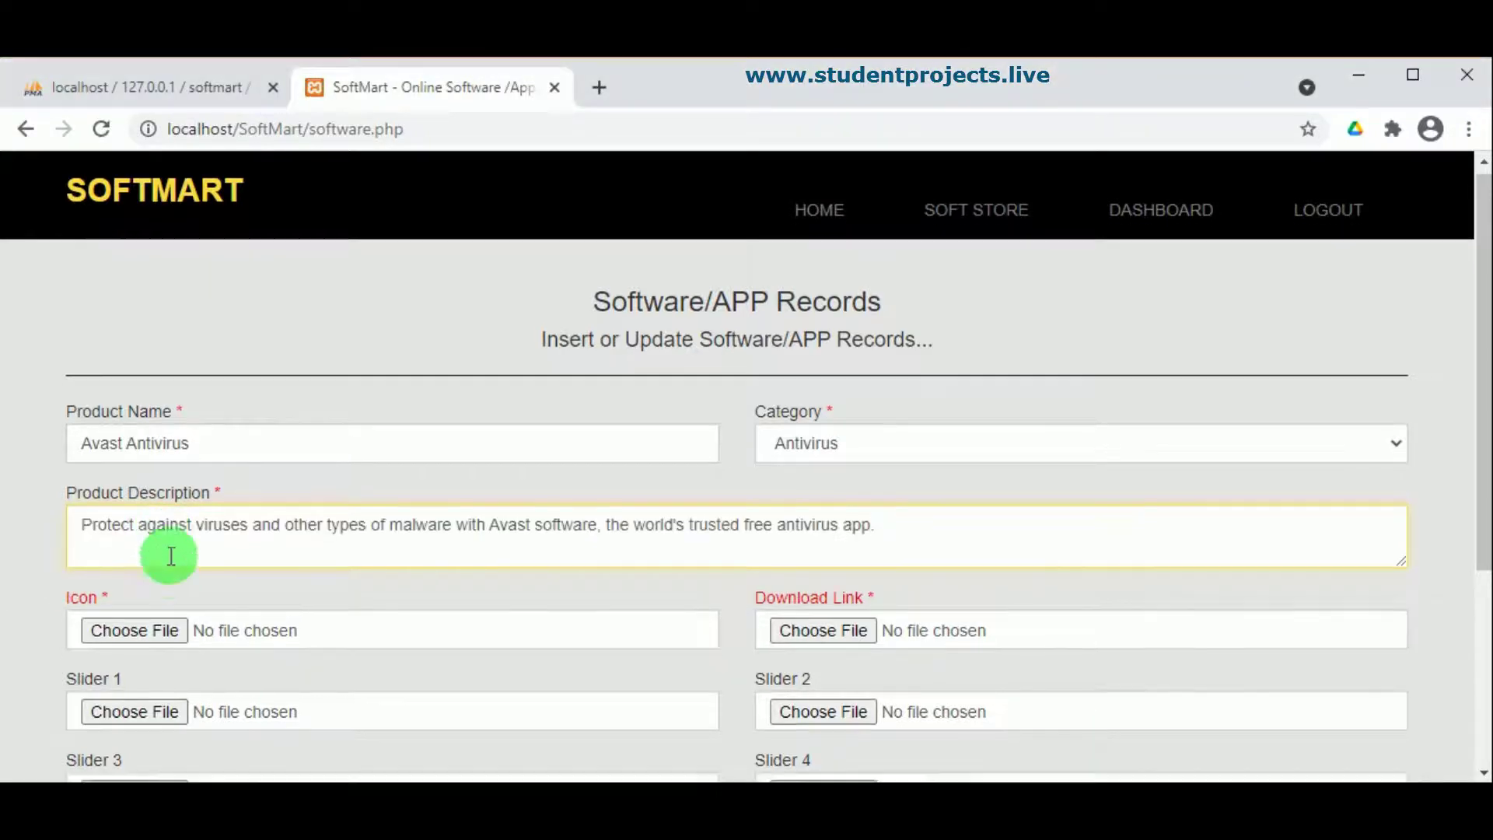
scroll(147, 560, down, 2)
click(137, 520)
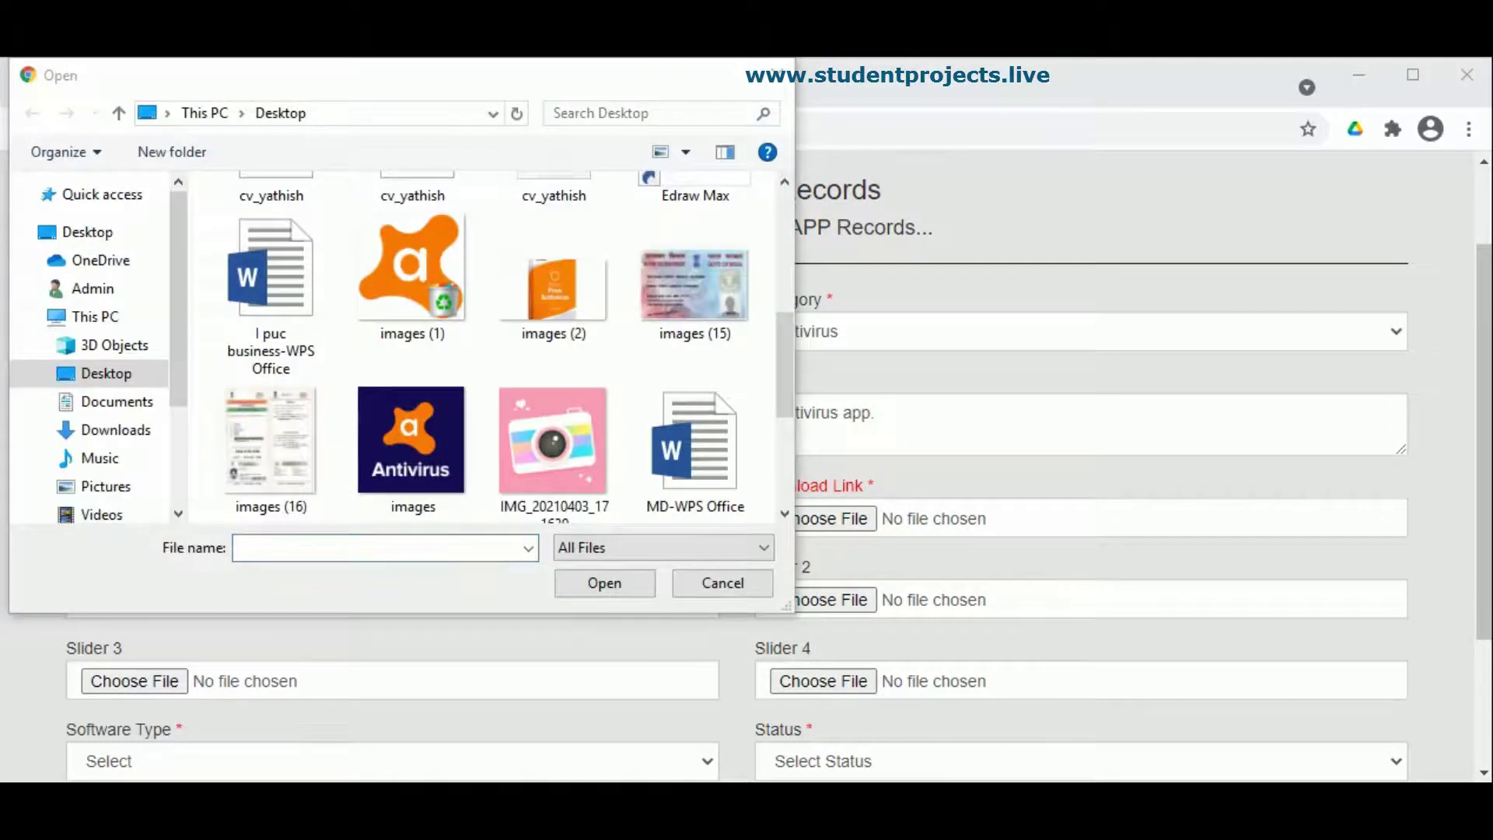
Step: Attach the Avast images file as icon, and images (1) and images (2) as Sliders 1 and 2
click(448, 454)
click(595, 584)
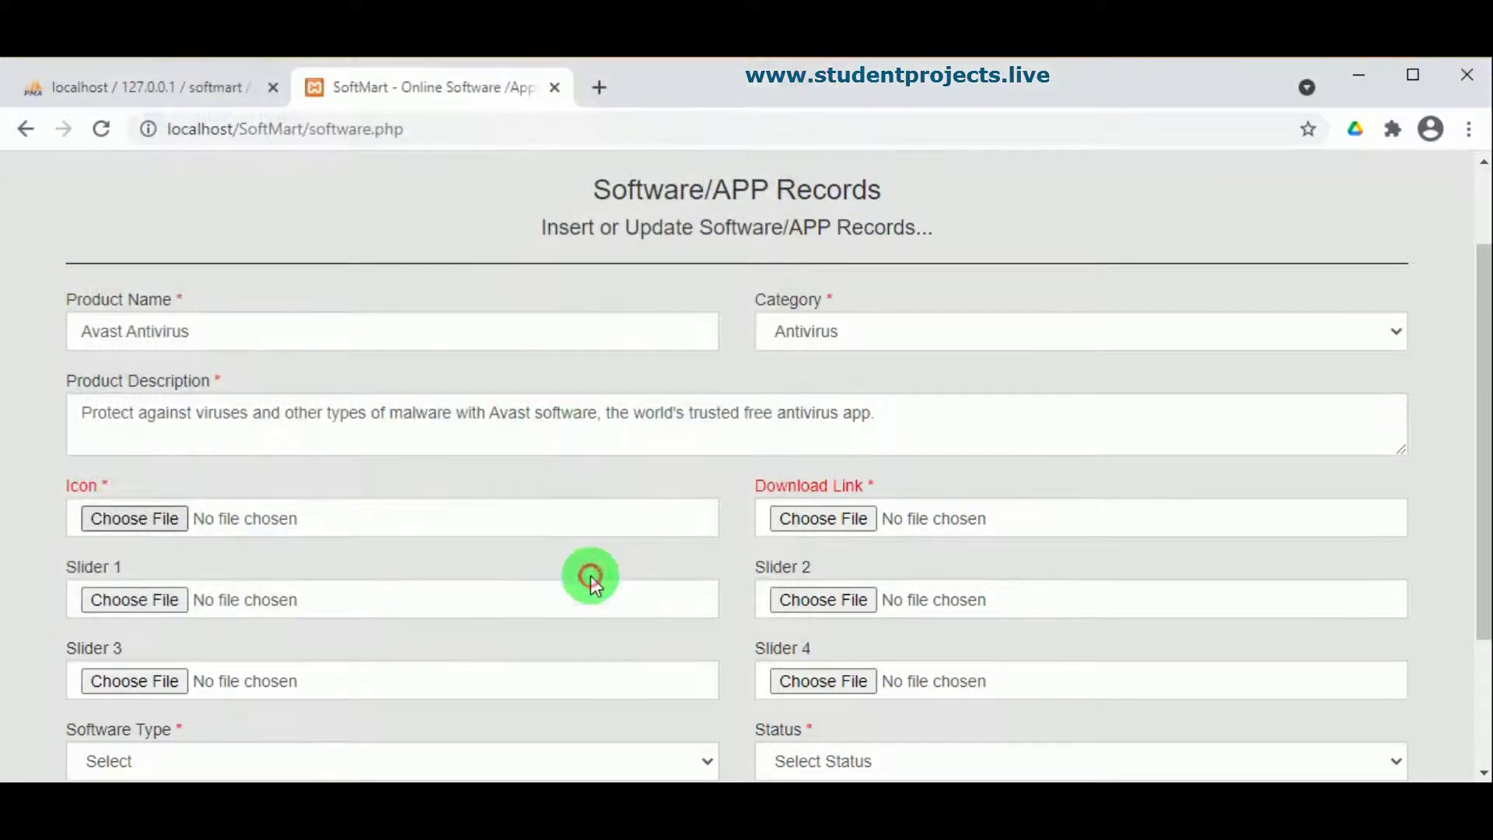
click(161, 609)
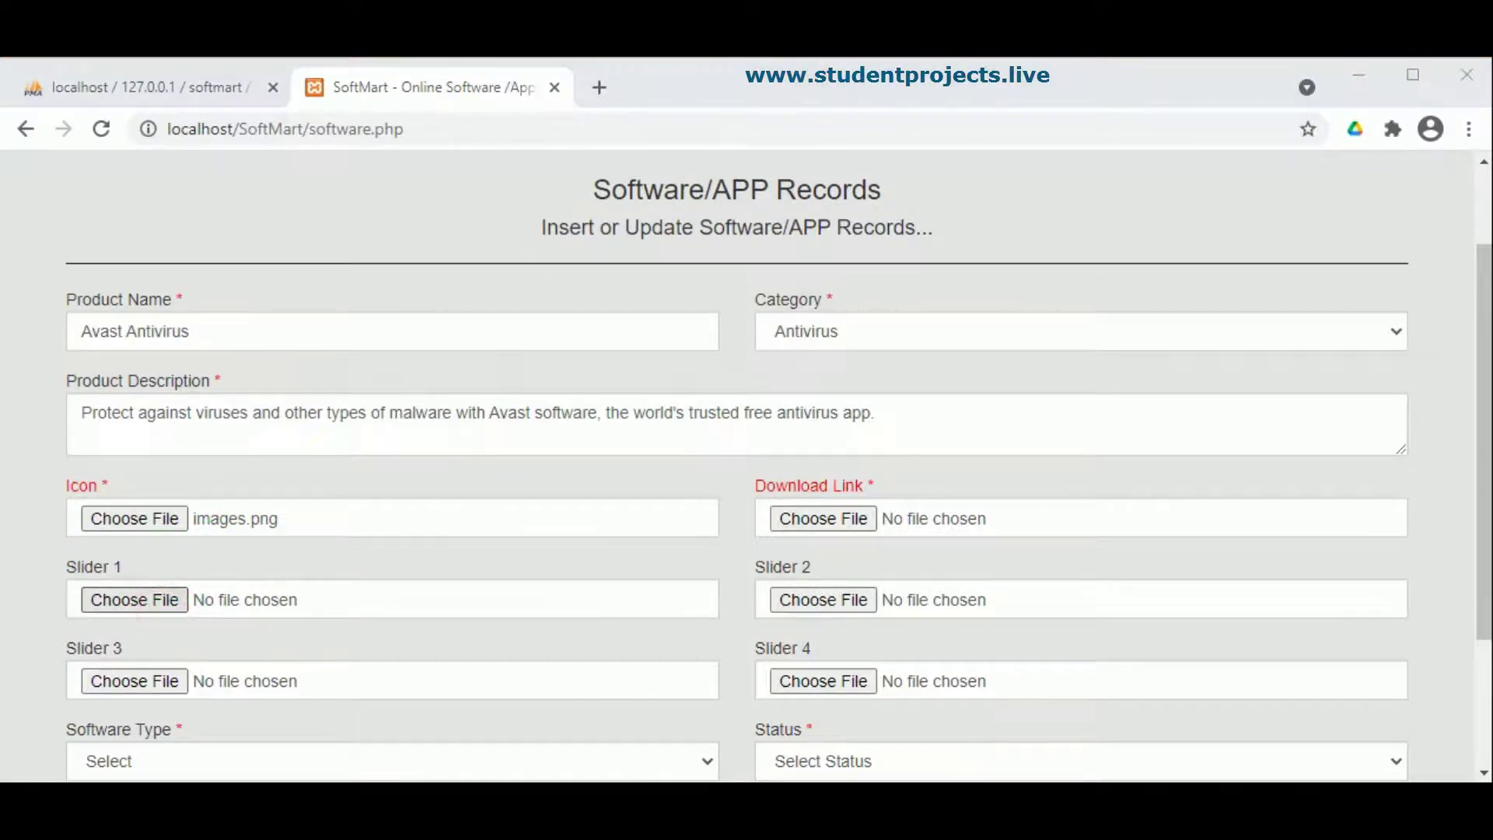
click(372, 325)
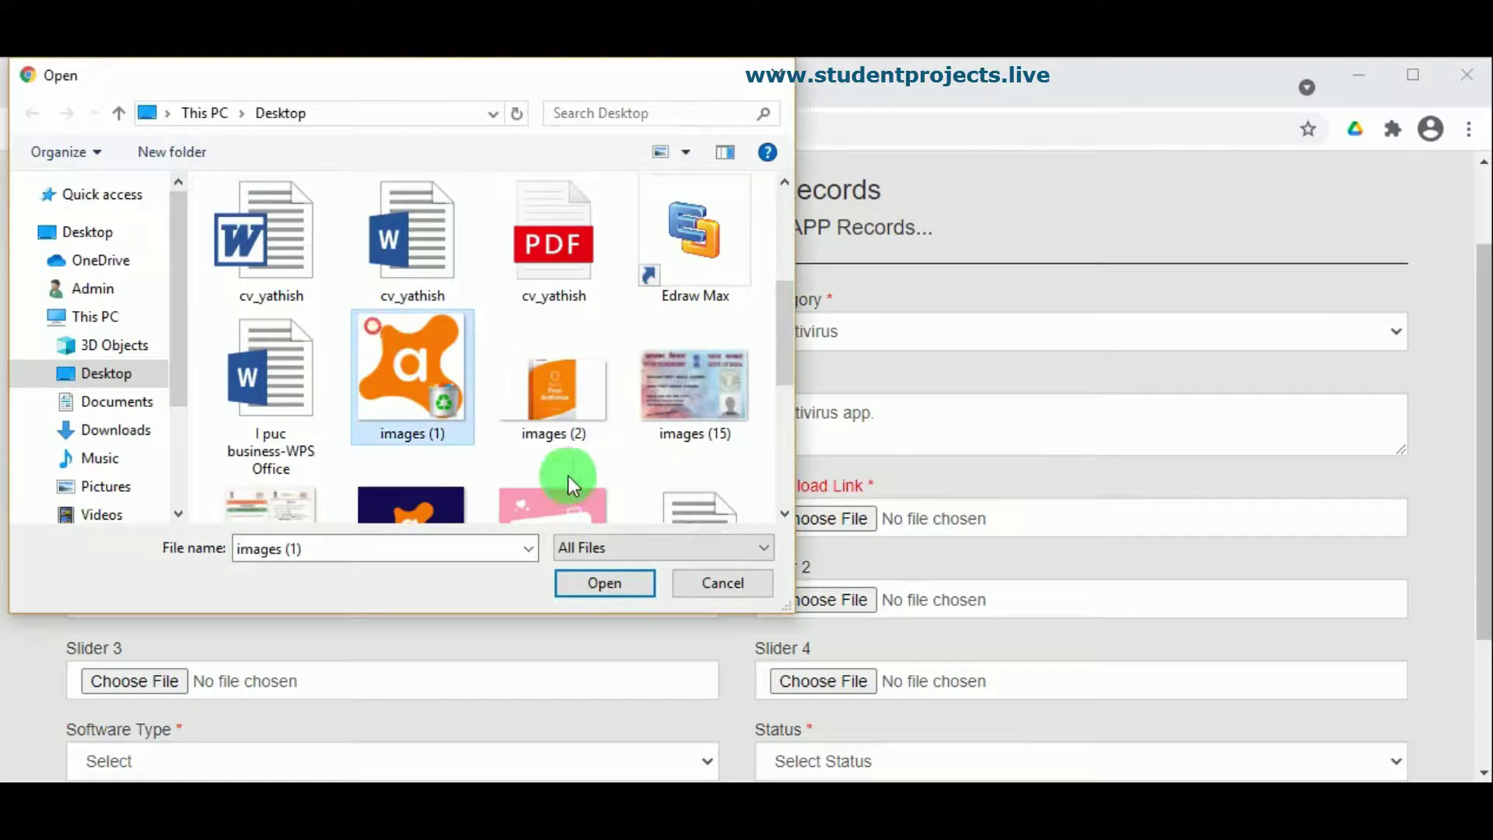
click(608, 582)
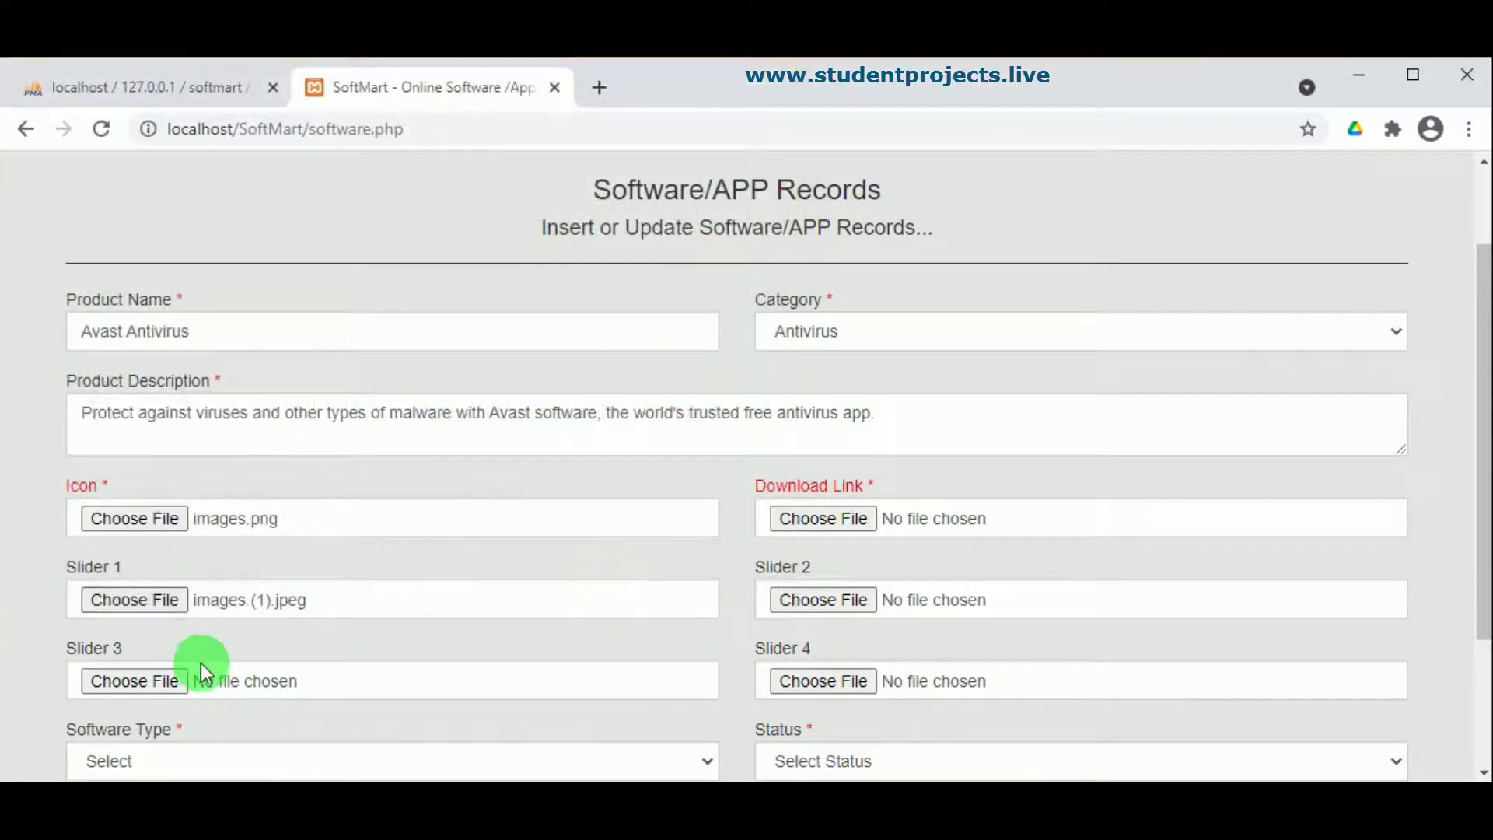
click(817, 603)
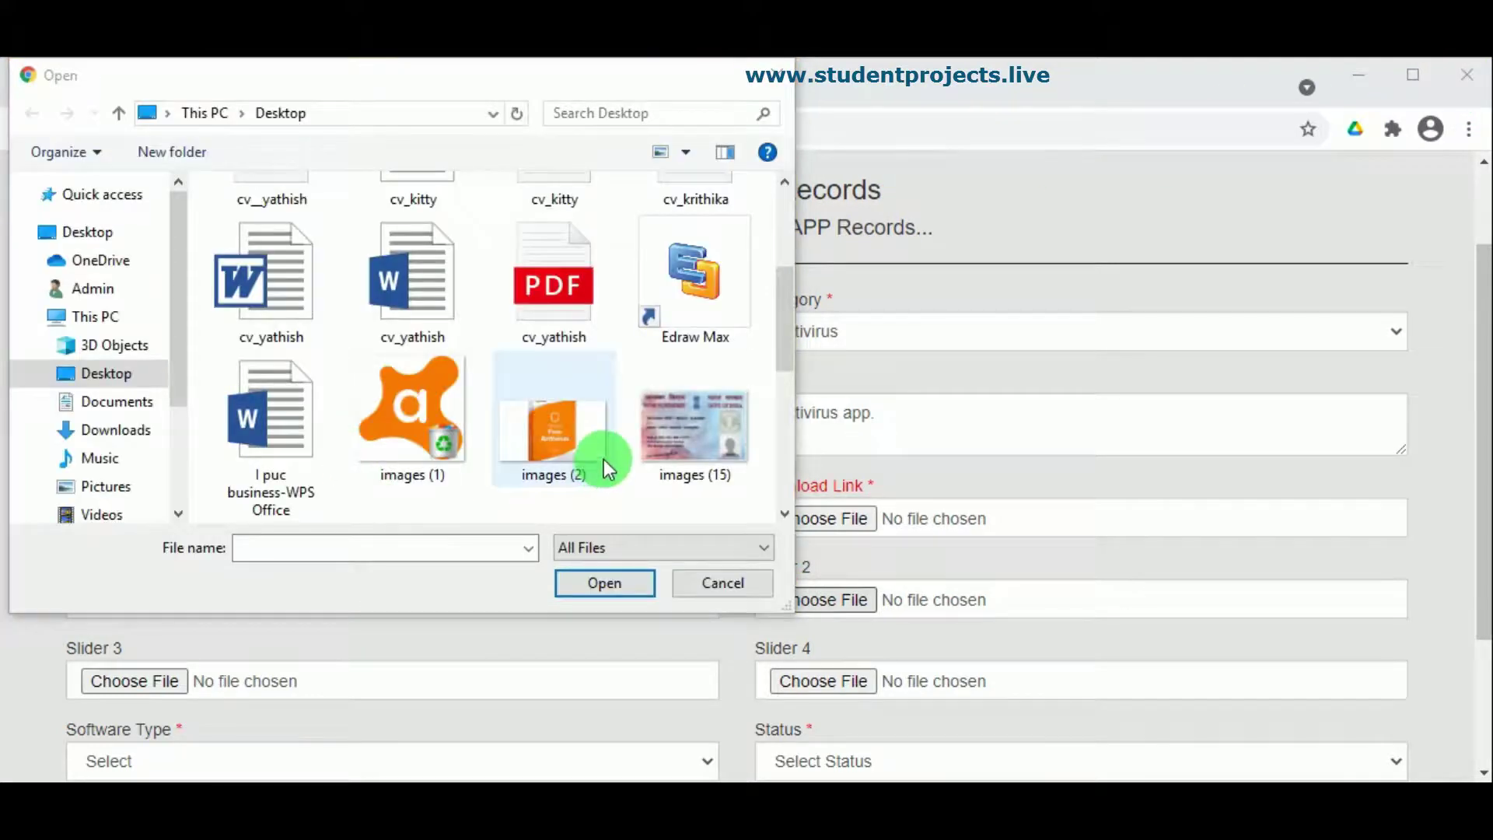
click(609, 469)
click(605, 583)
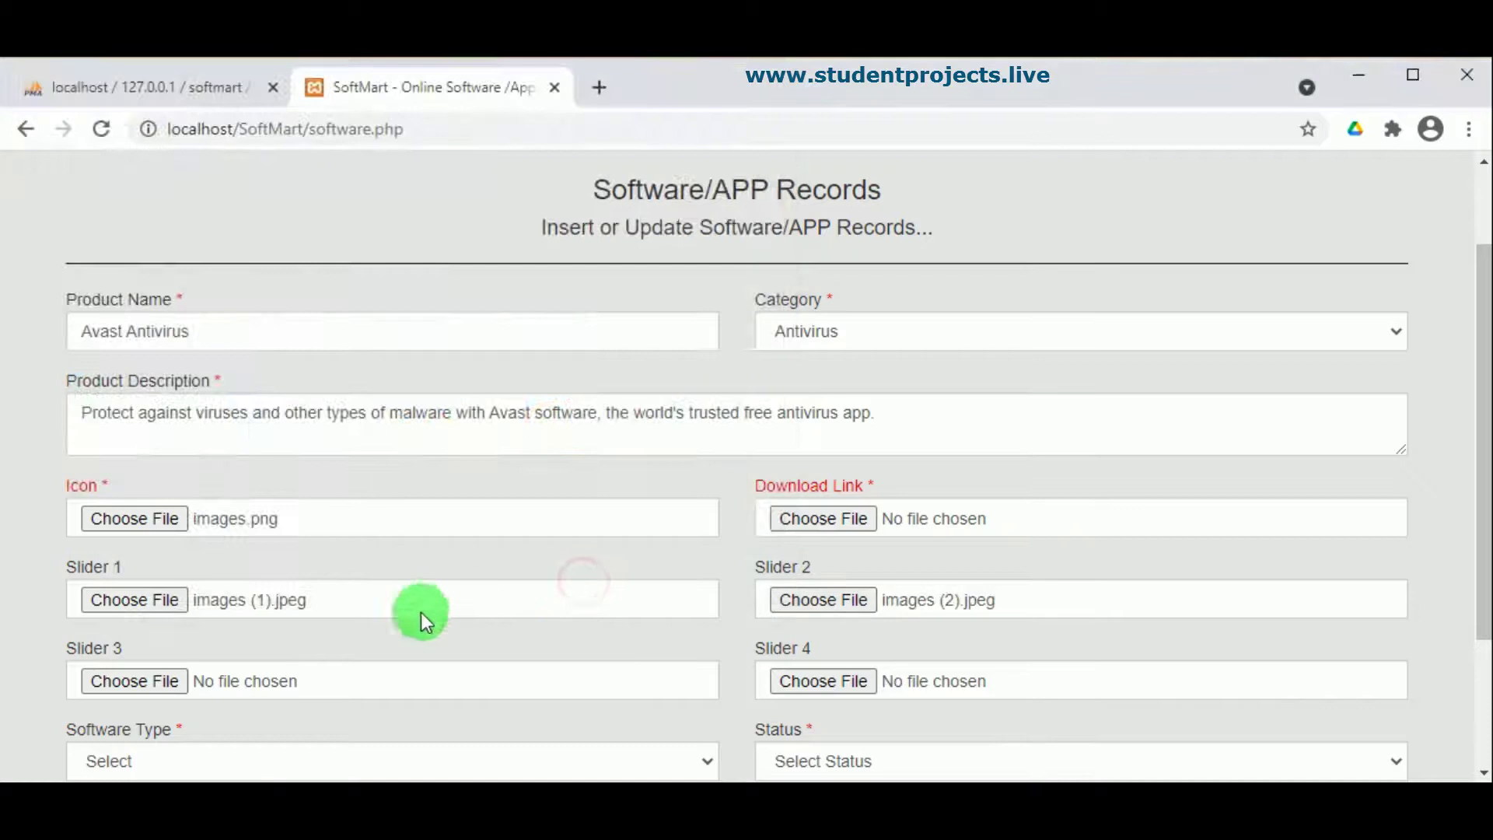
Step: Set Software Type to Software and Status to Active
scroll(166, 655, down, 3)
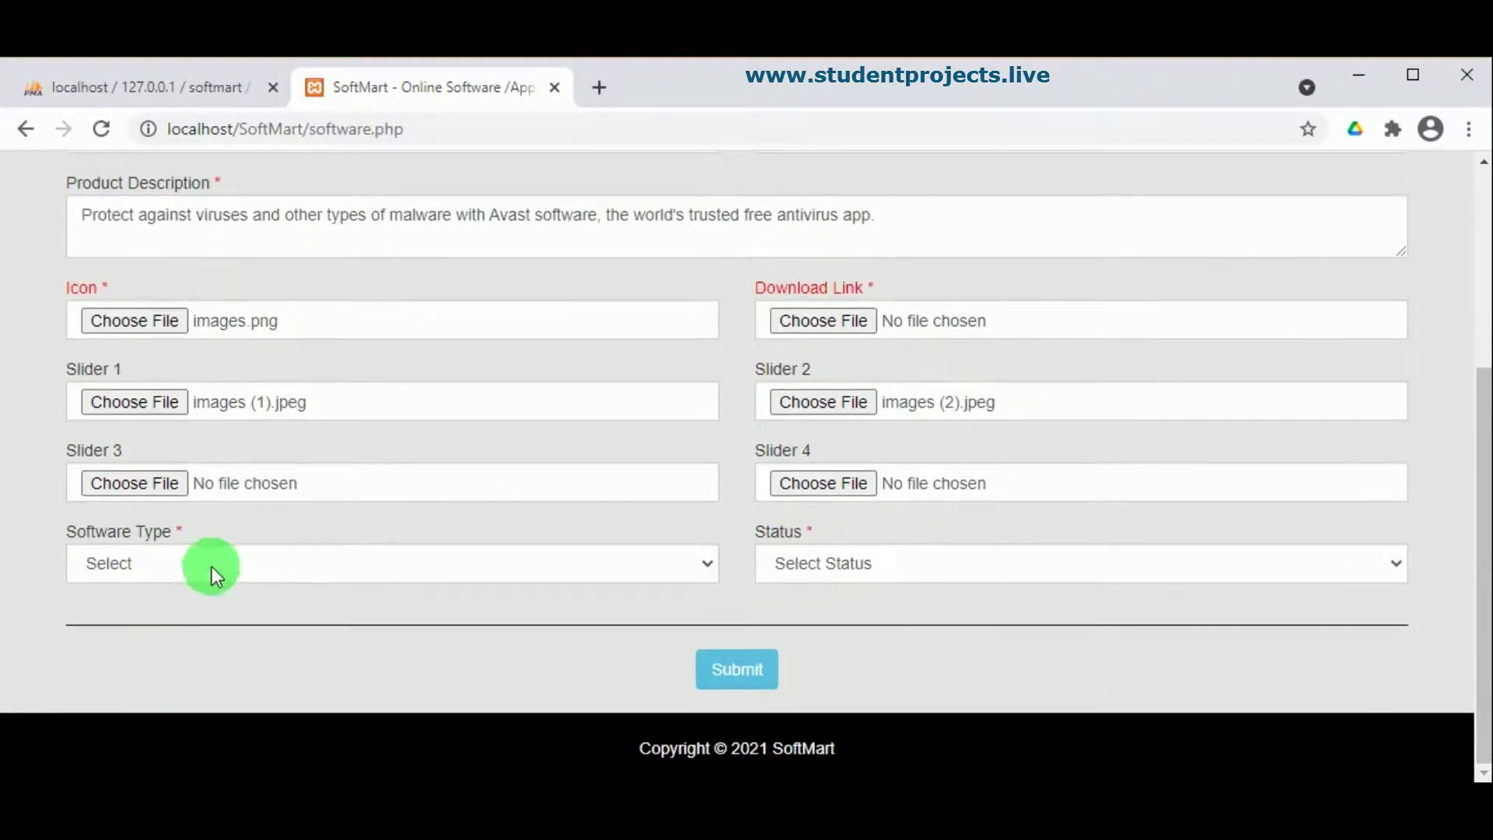
click(230, 562)
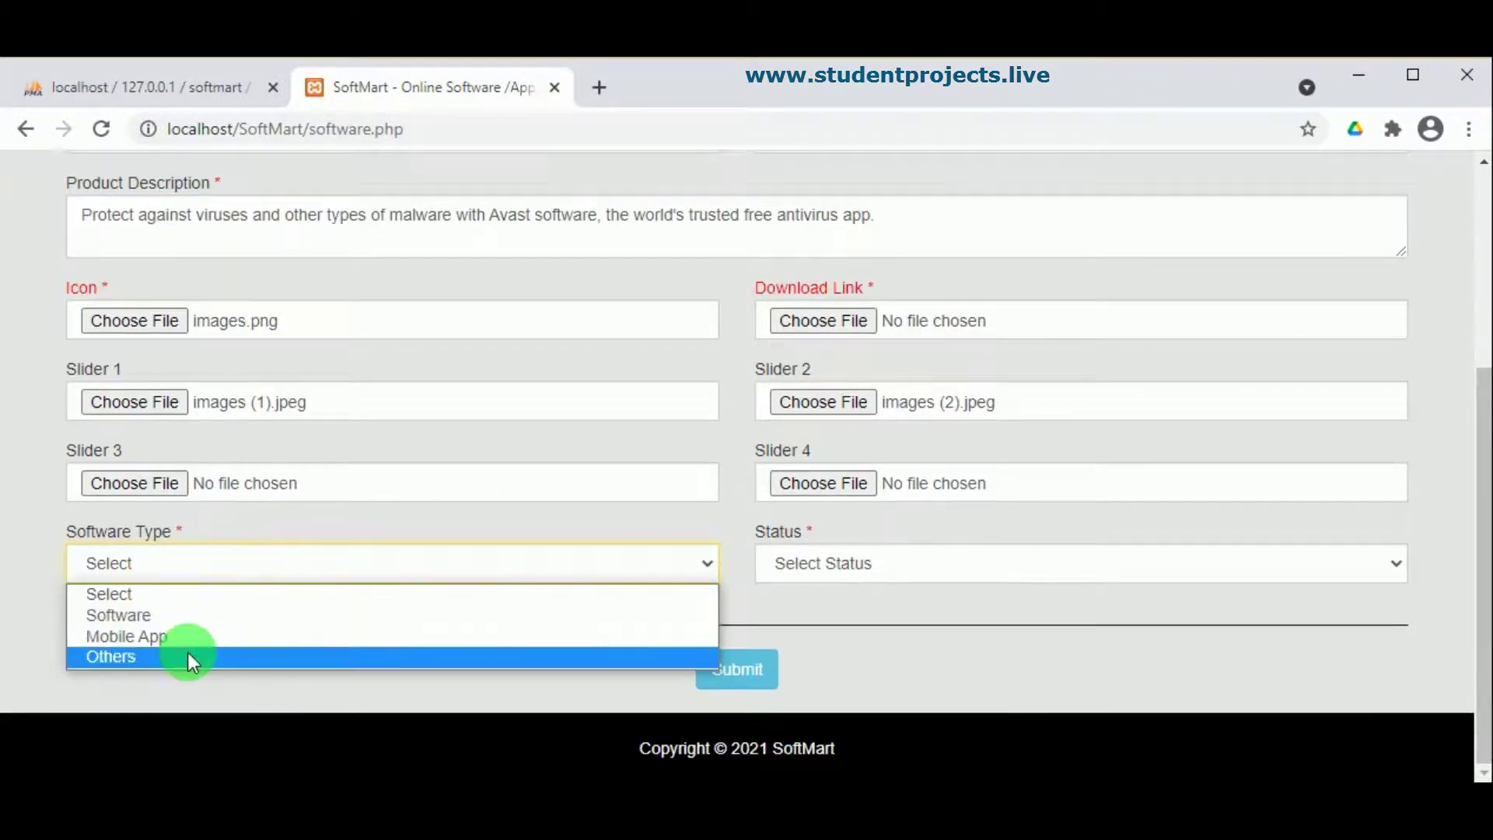
click(212, 610)
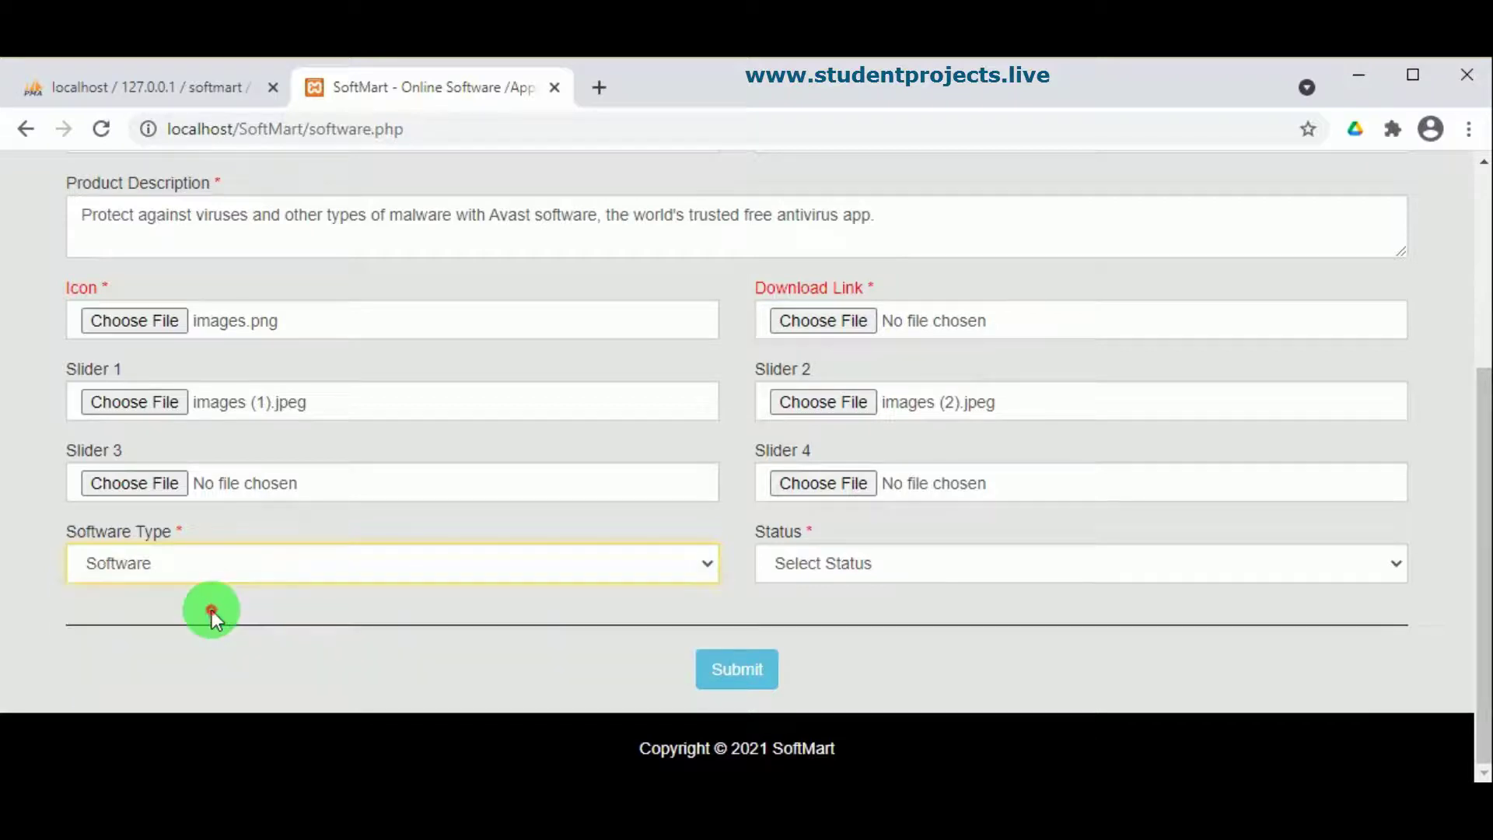
click(782, 571)
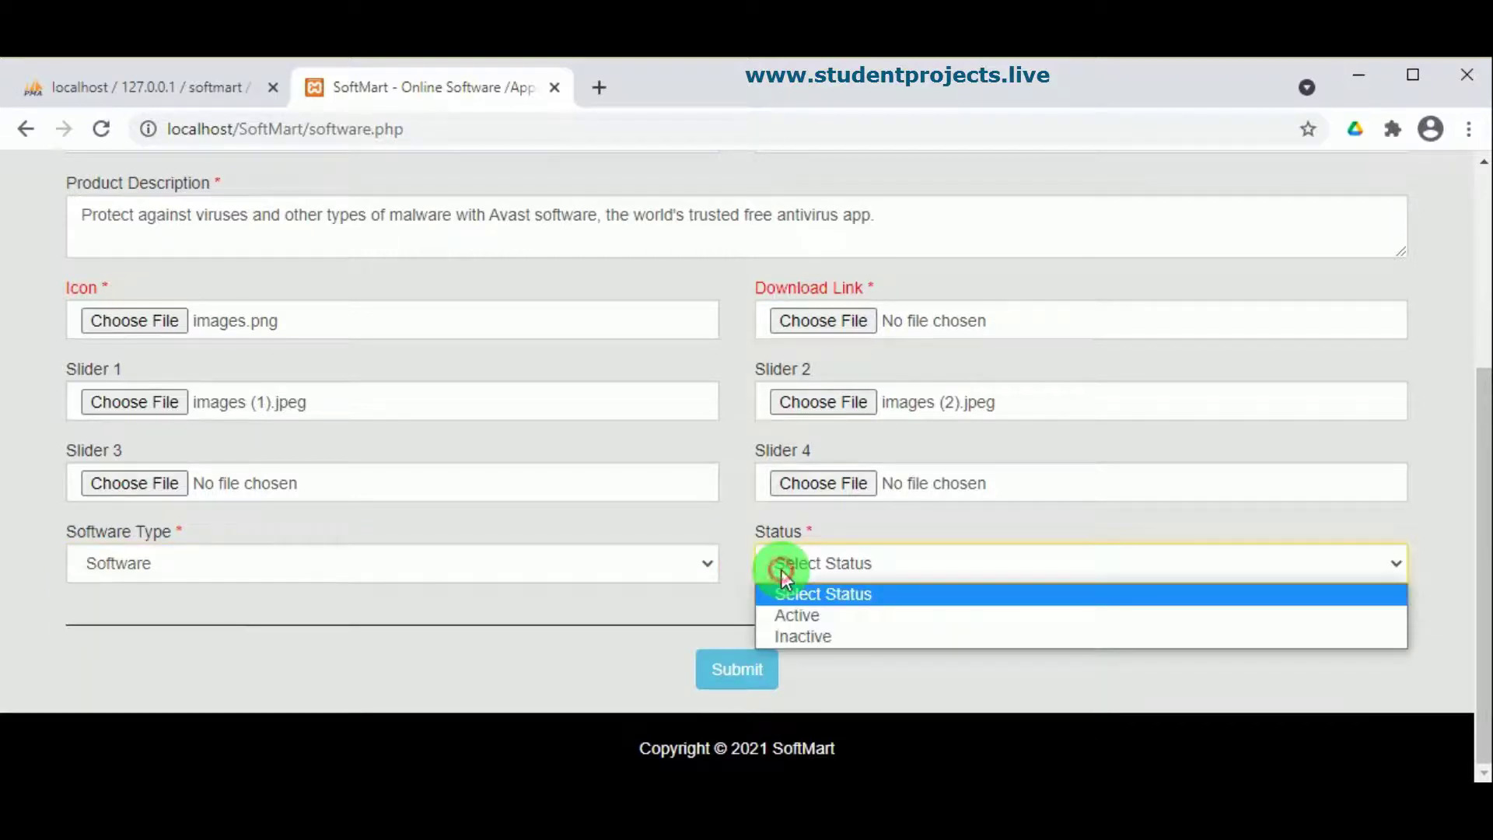
click(809, 619)
Step: Attach the Avast Android APK as the download file and submit the record
scroll(1037, 440, up, 4)
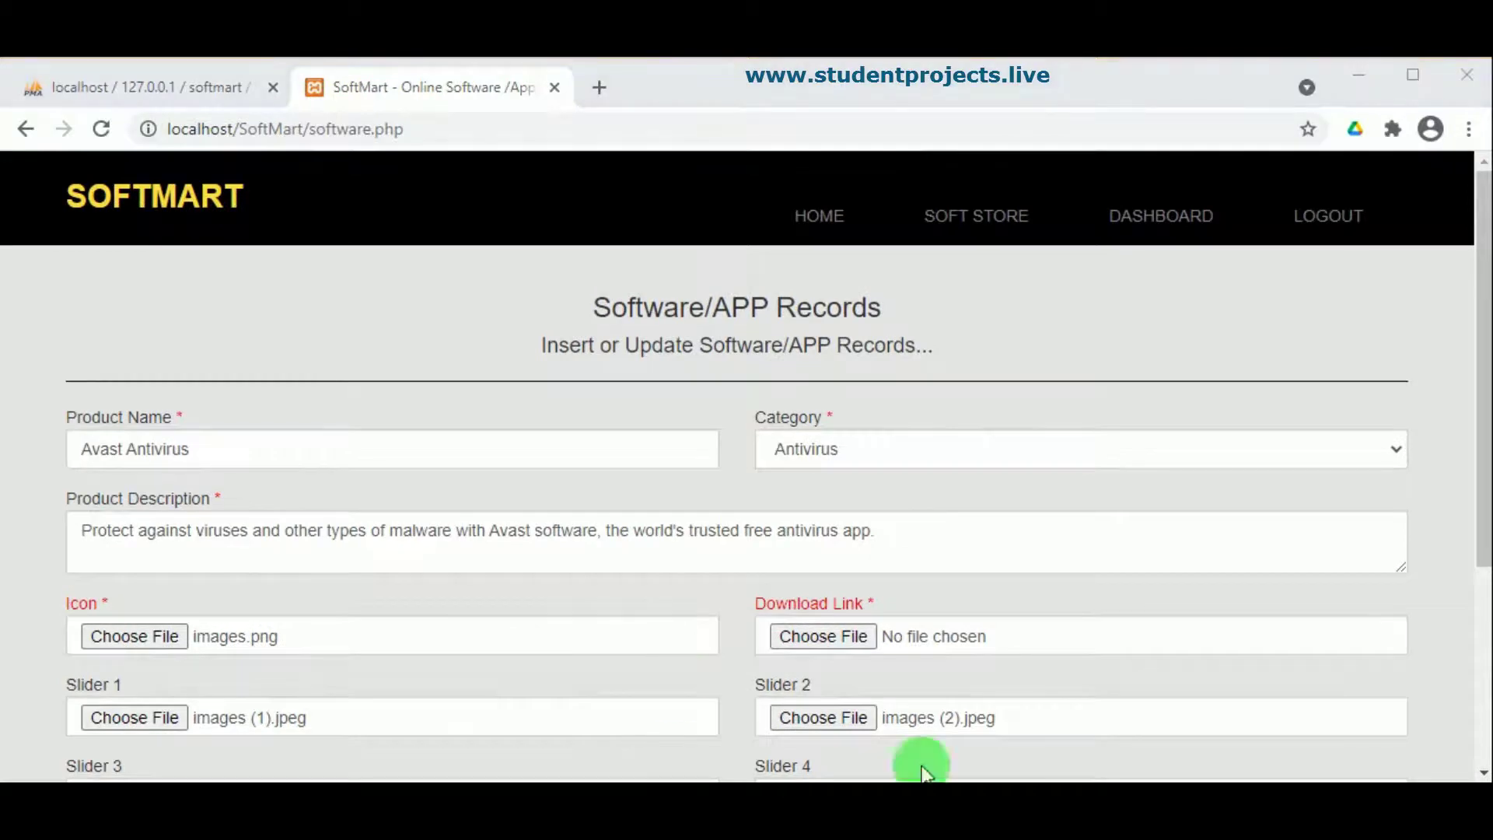
click(837, 638)
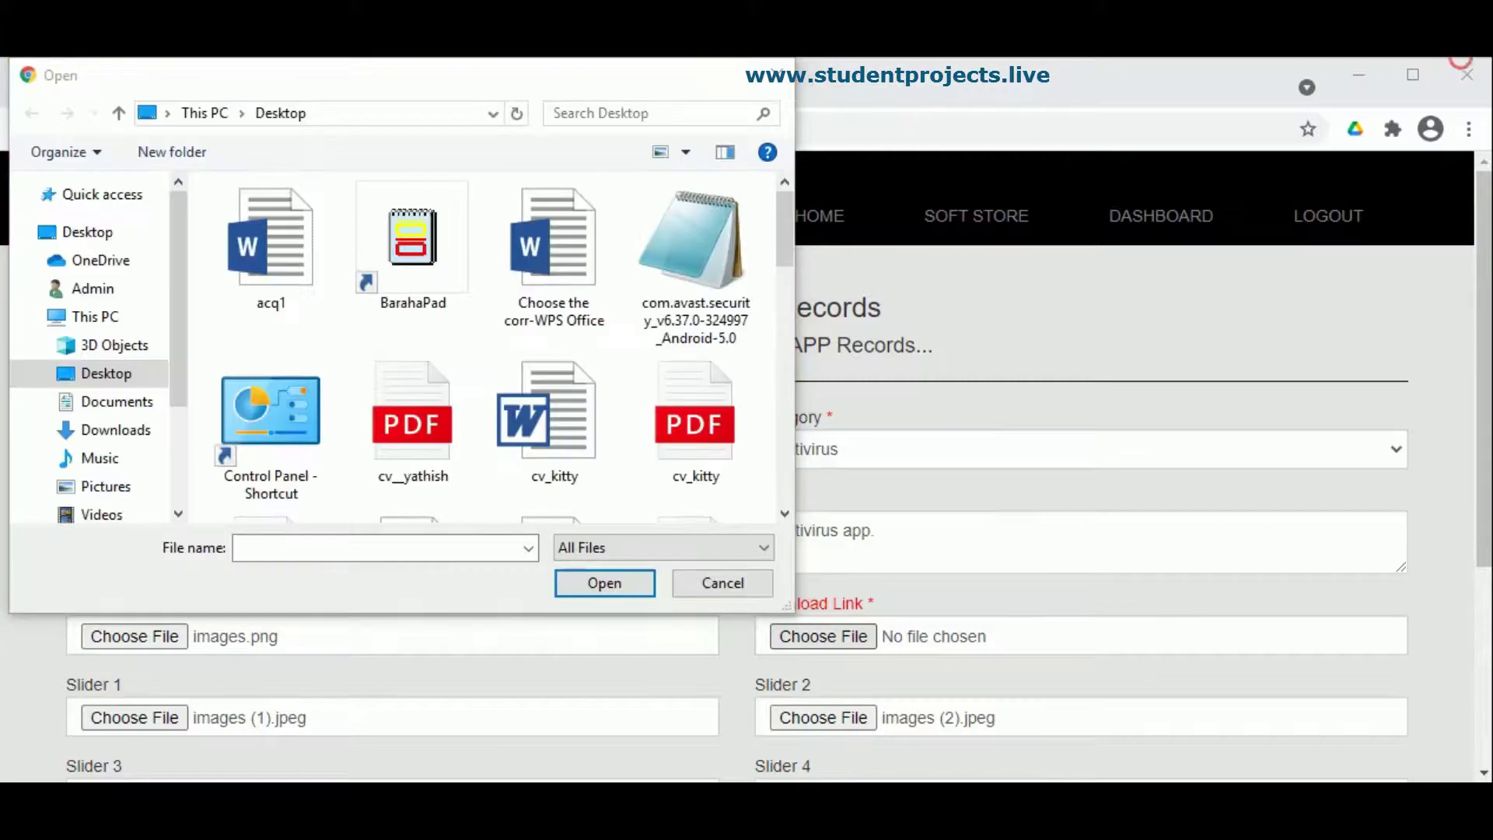
click(684, 242)
click(599, 583)
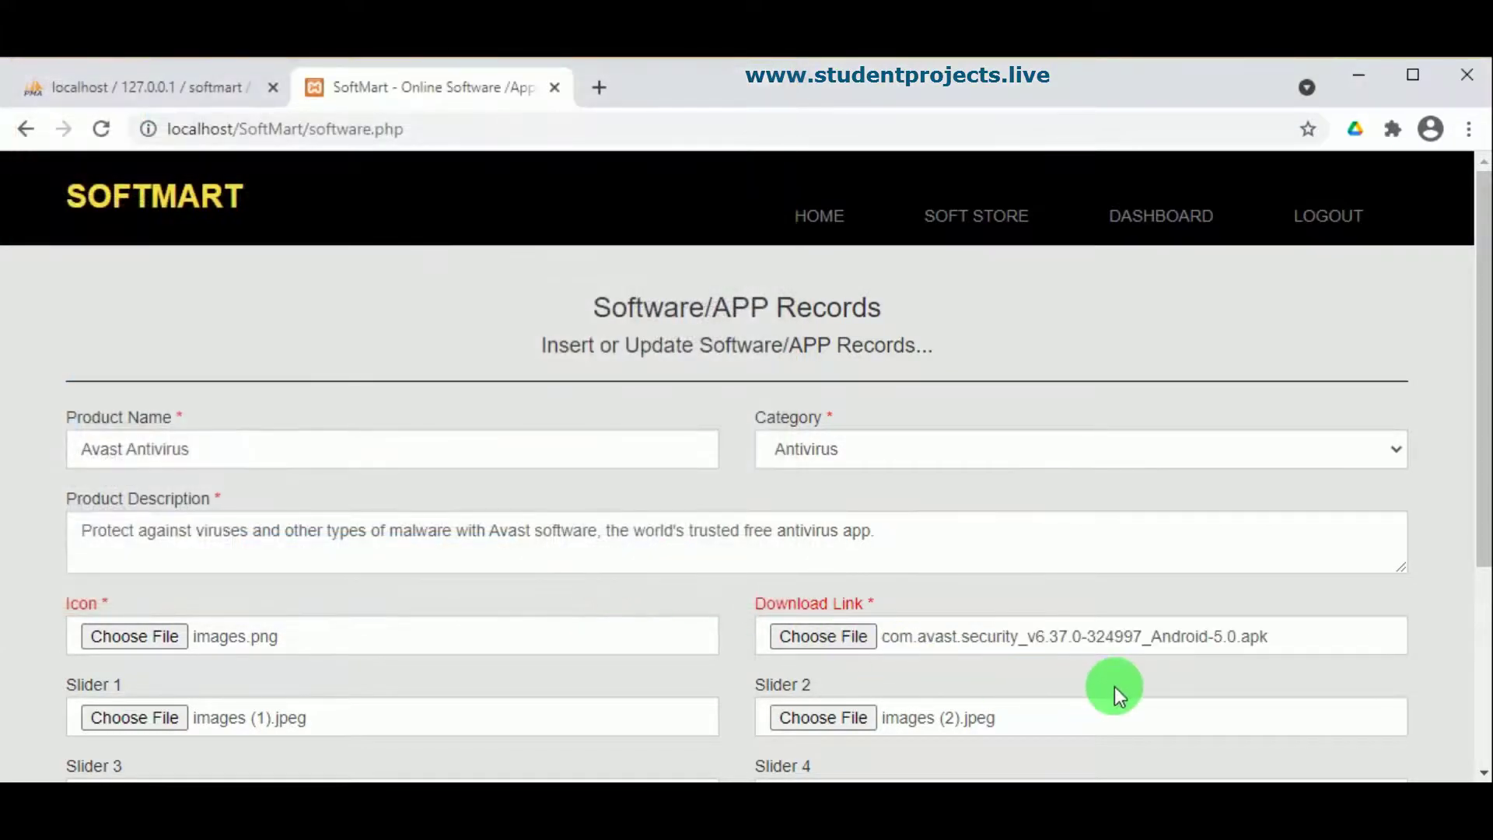
scroll(1113, 688, down, 5)
click(739, 667)
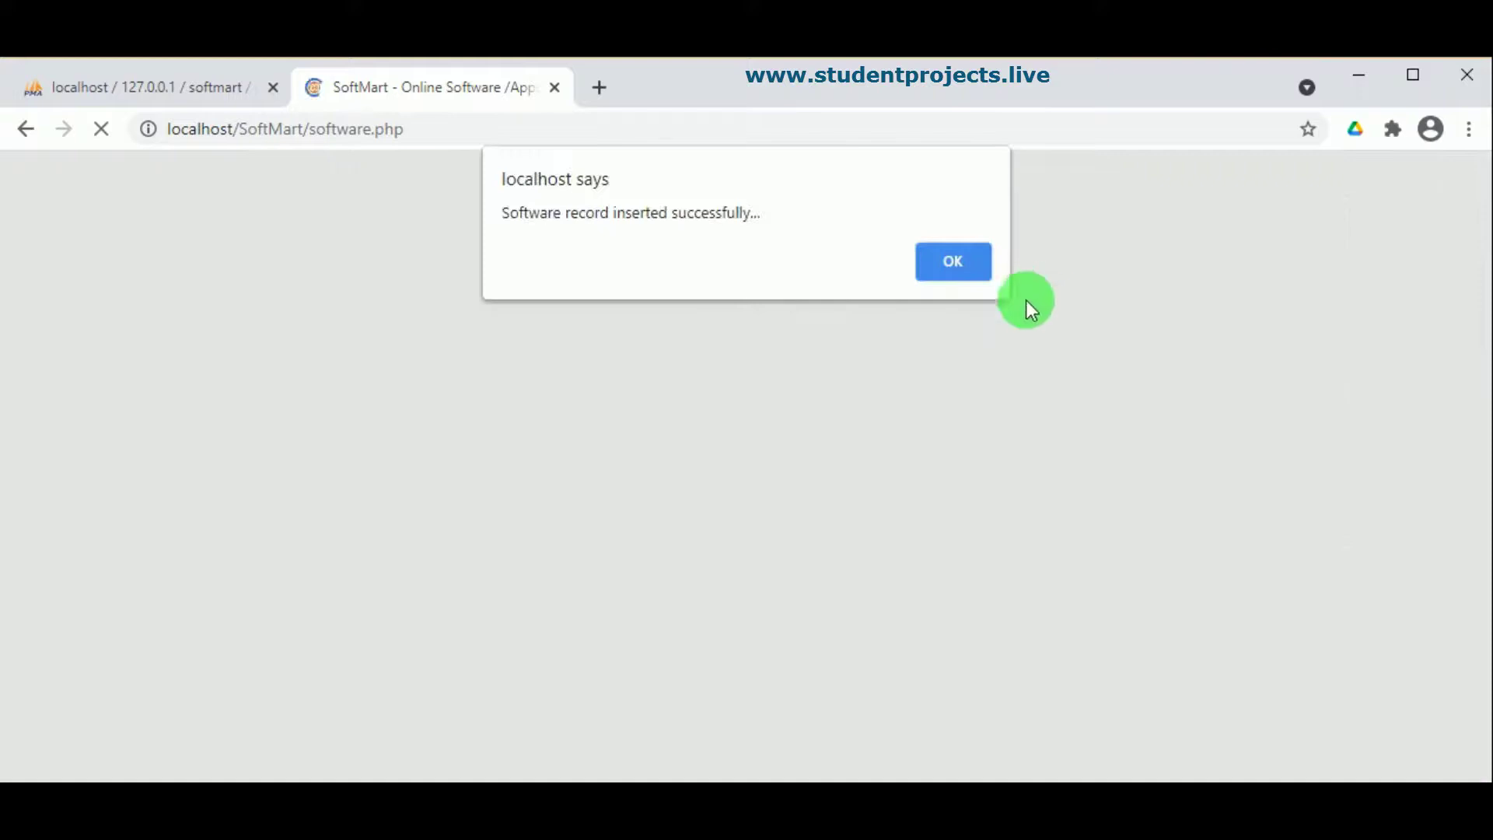
Step: Dismiss the success alert and confirm Avast Antivirus is among the 4 software records
click(967, 263)
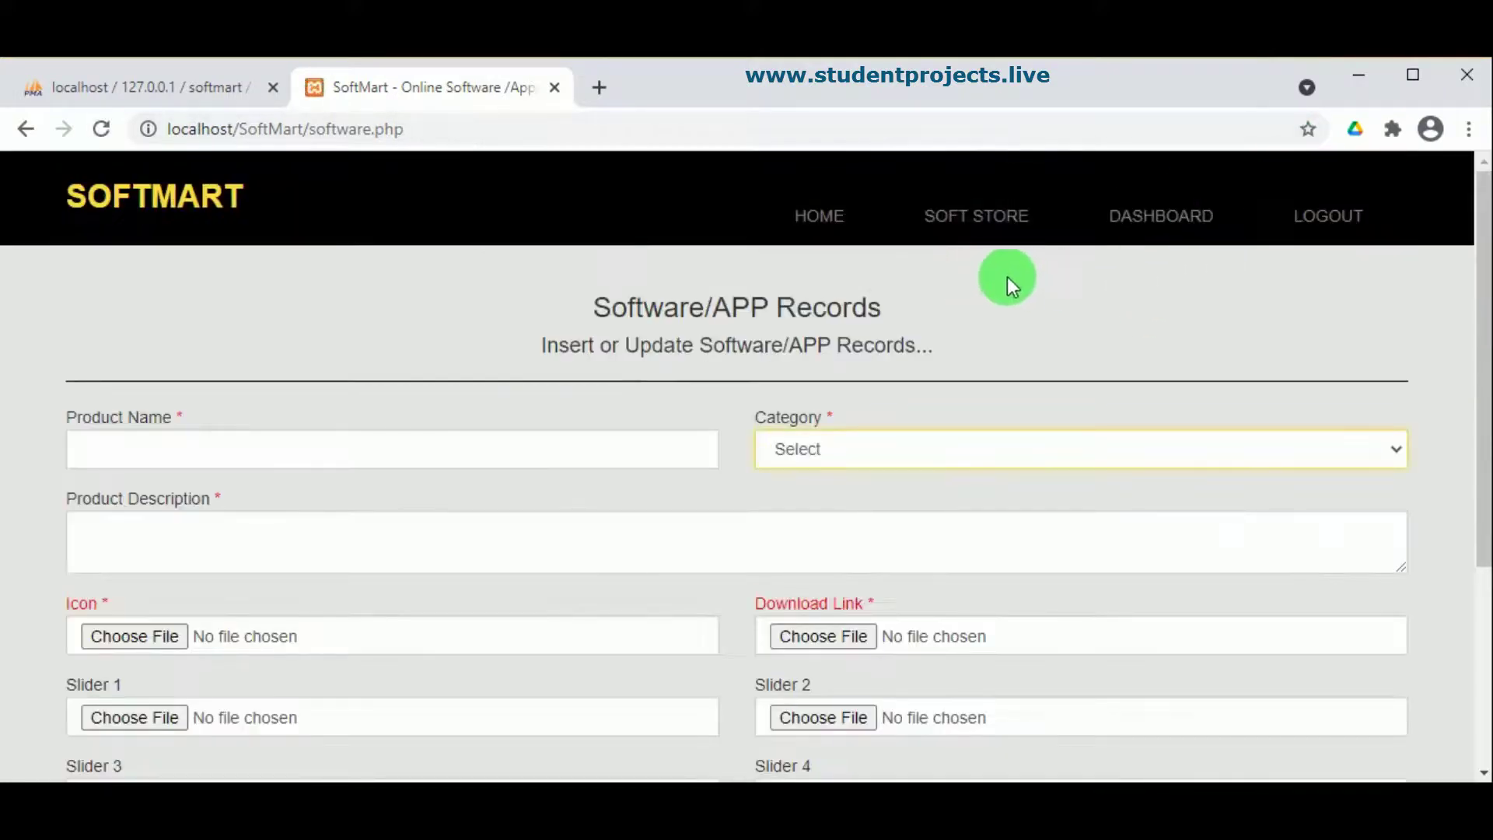
click(1195, 228)
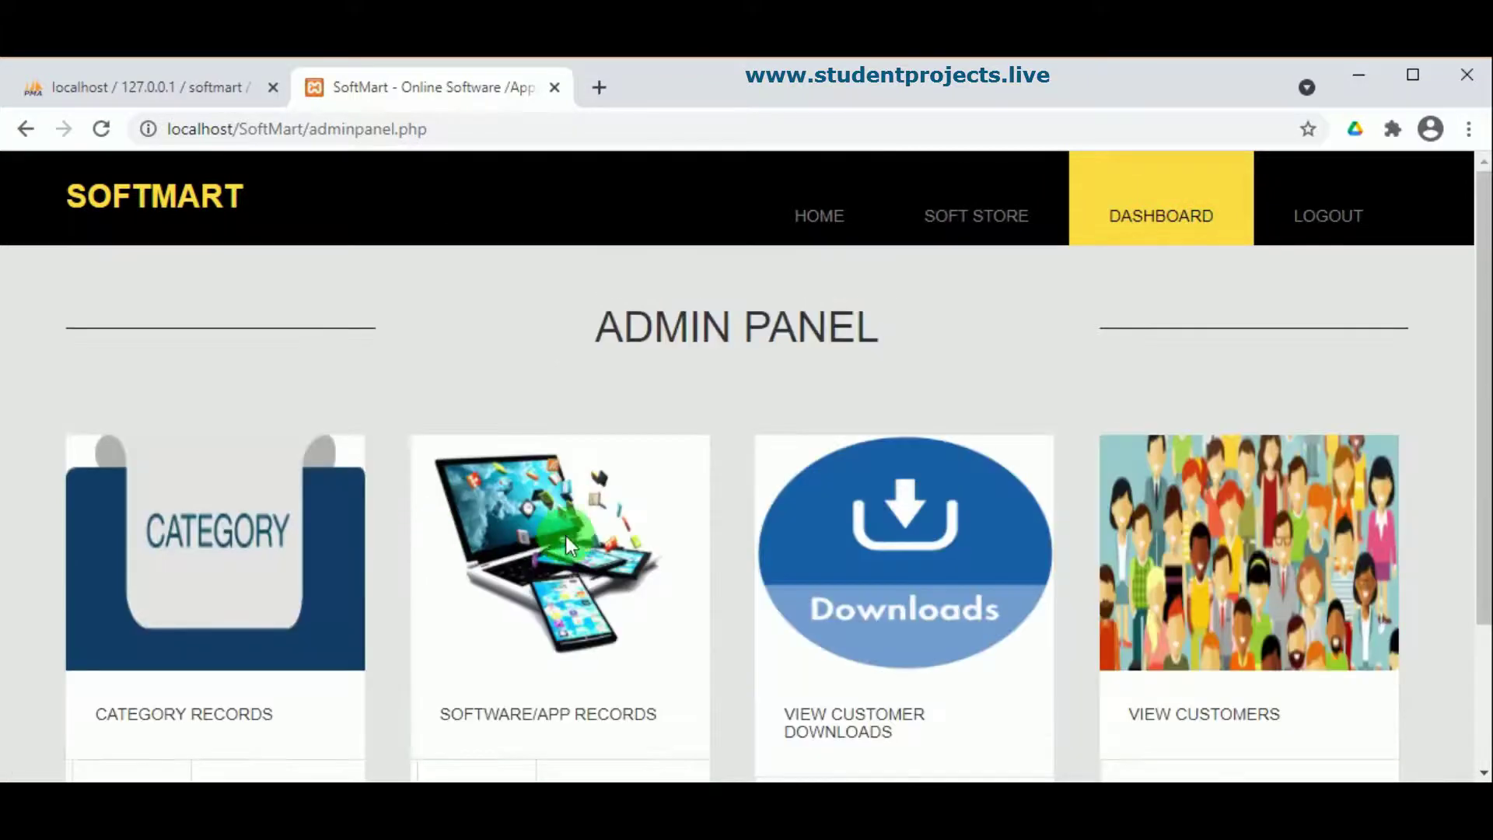
scroll(567, 535, down, 3)
click(613, 610)
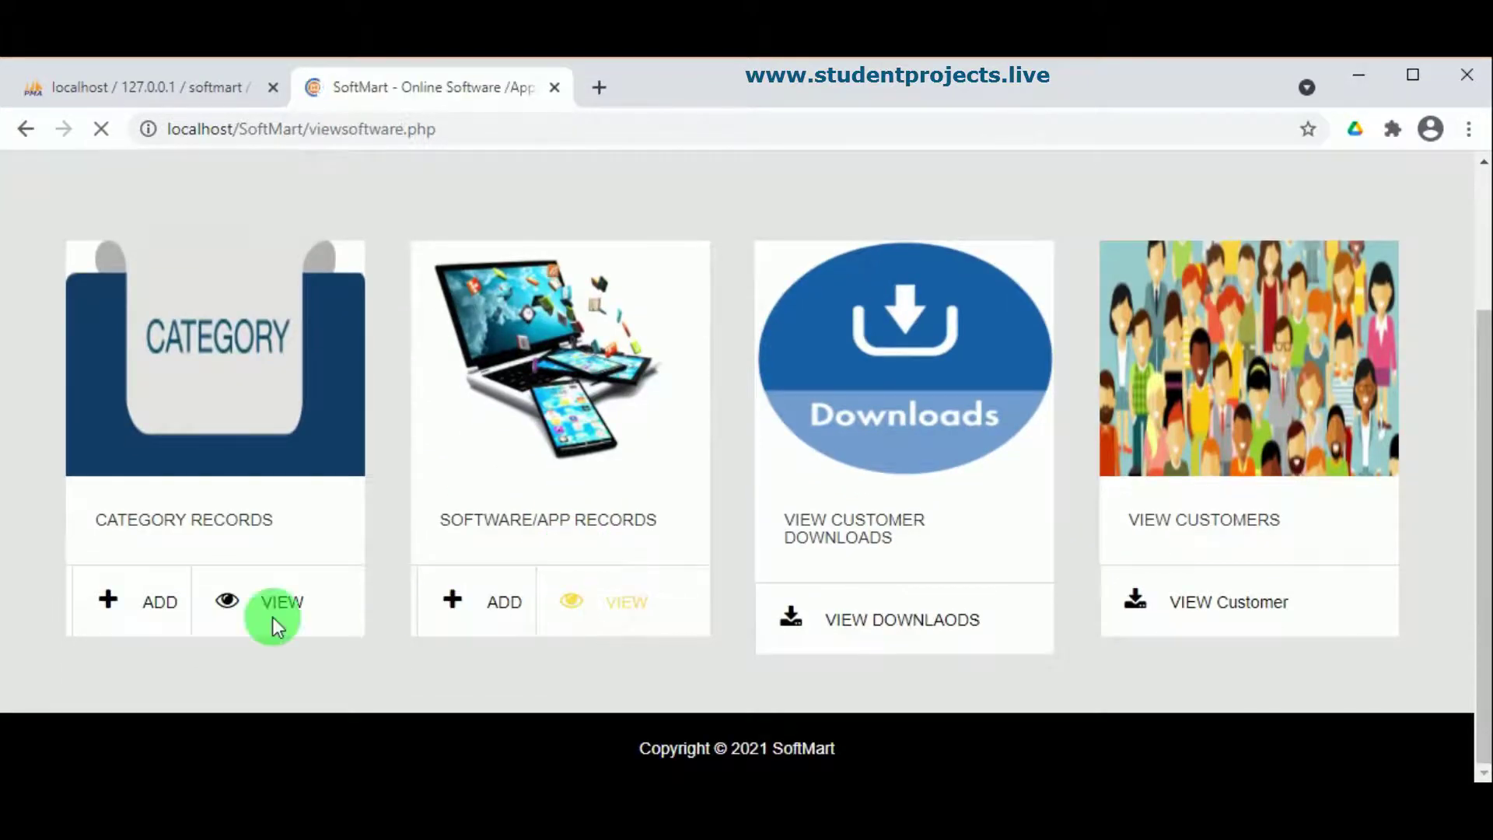
scroll(420, 595, down, 4)
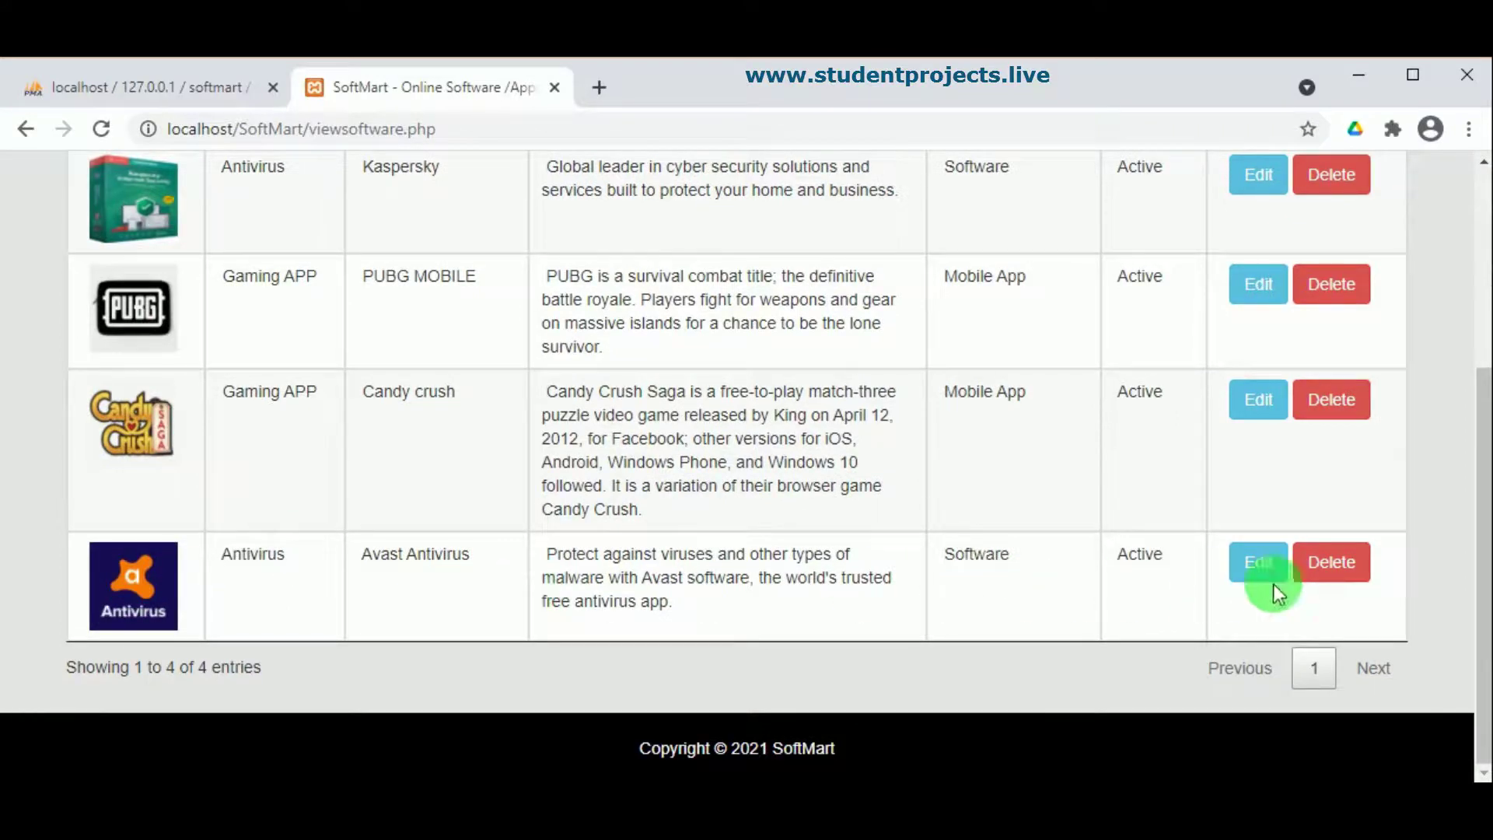
scroll(1104, 614, up, 4)
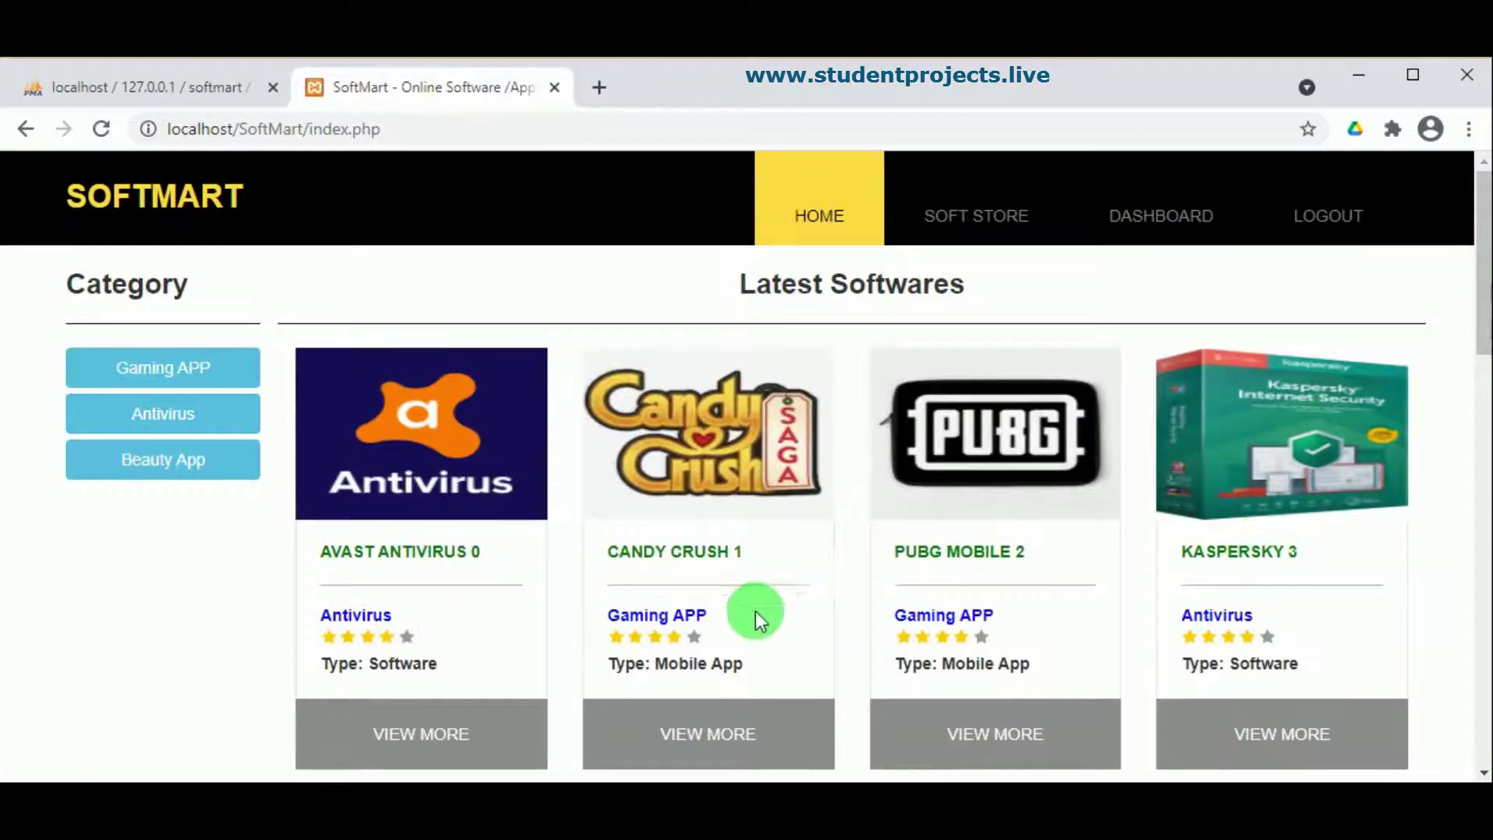
Step: Scroll the home page, browse the All Software Store cards including Avast Antivirus, then log out
scroll(269, 582, down, 5)
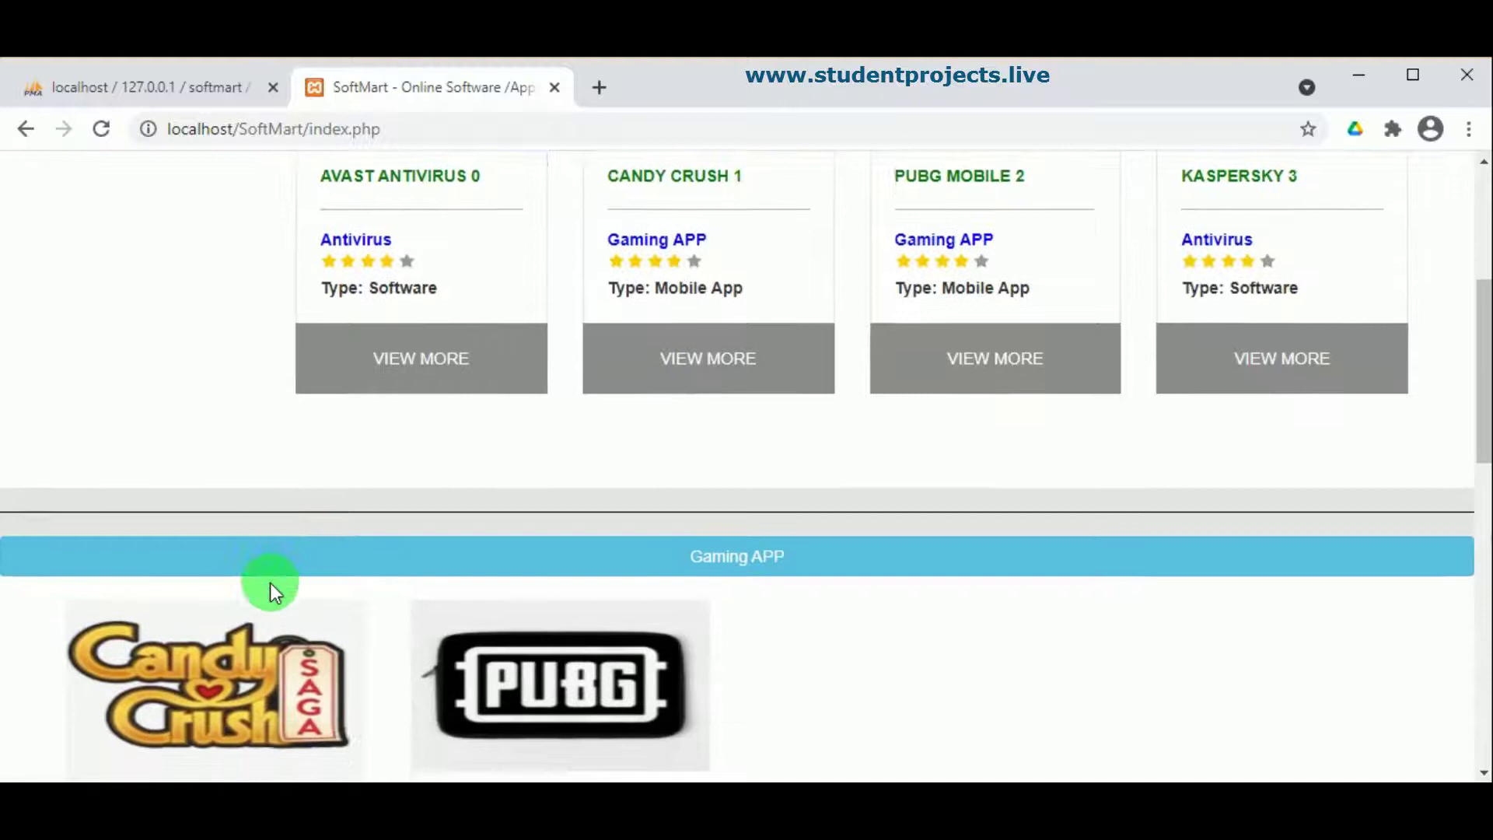
scroll(269, 582, up, 2)
scroll(269, 582, down, 12)
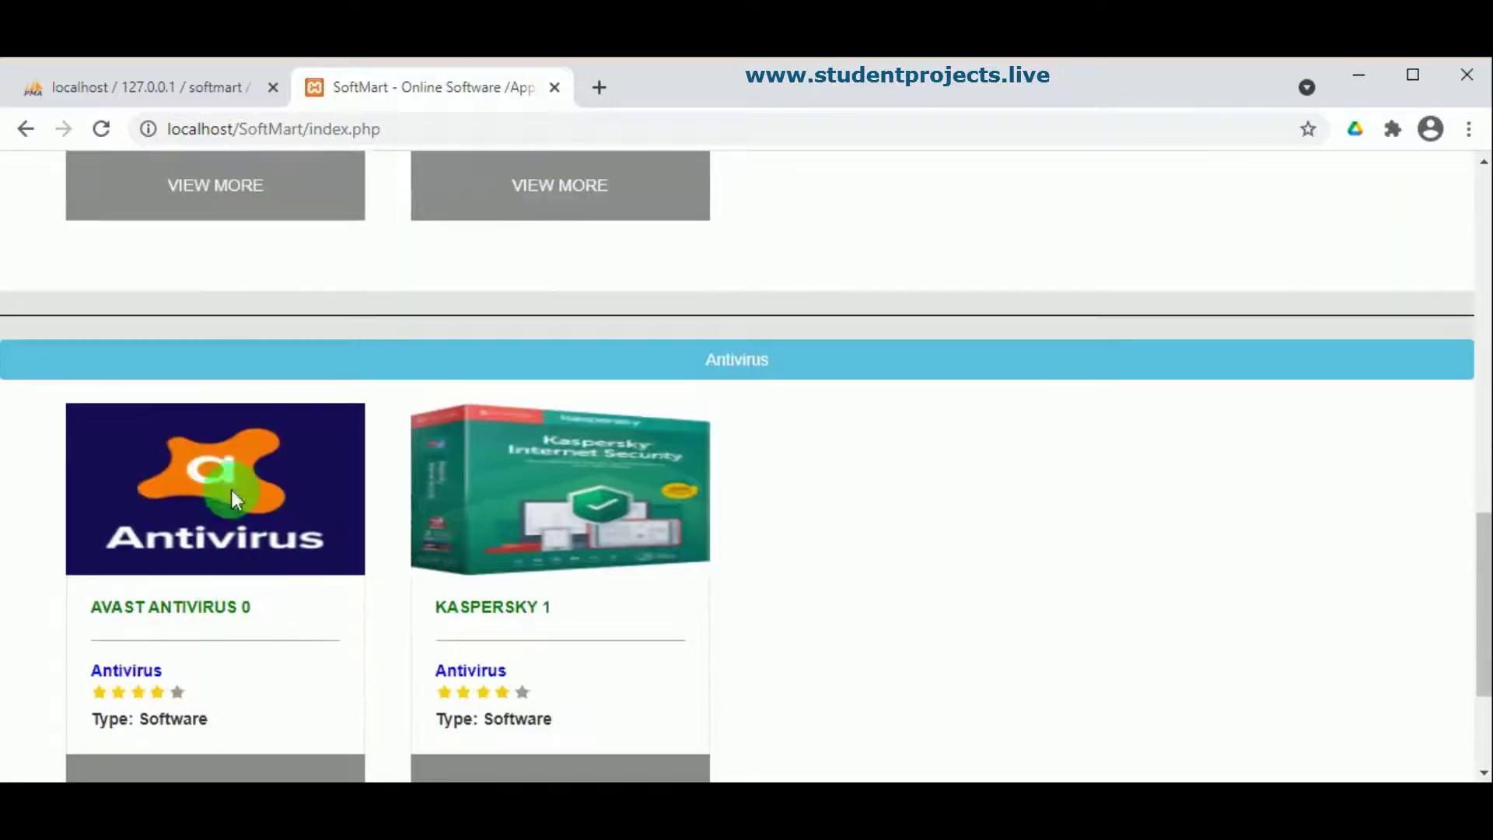
scroll(256, 603, down, 3)
scroll(609, 549, up, 9)
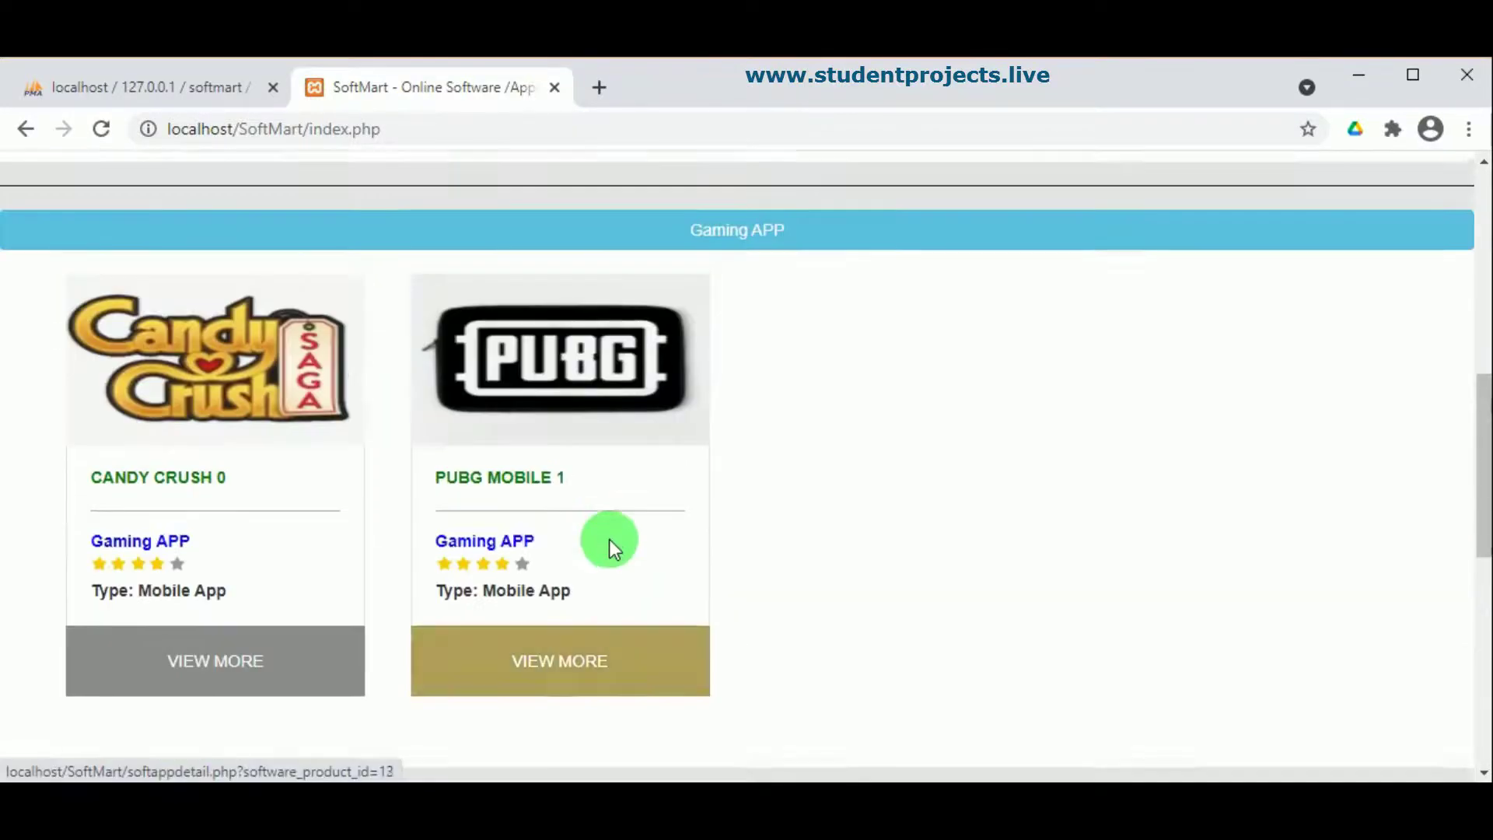
scroll(609, 539, up, 8)
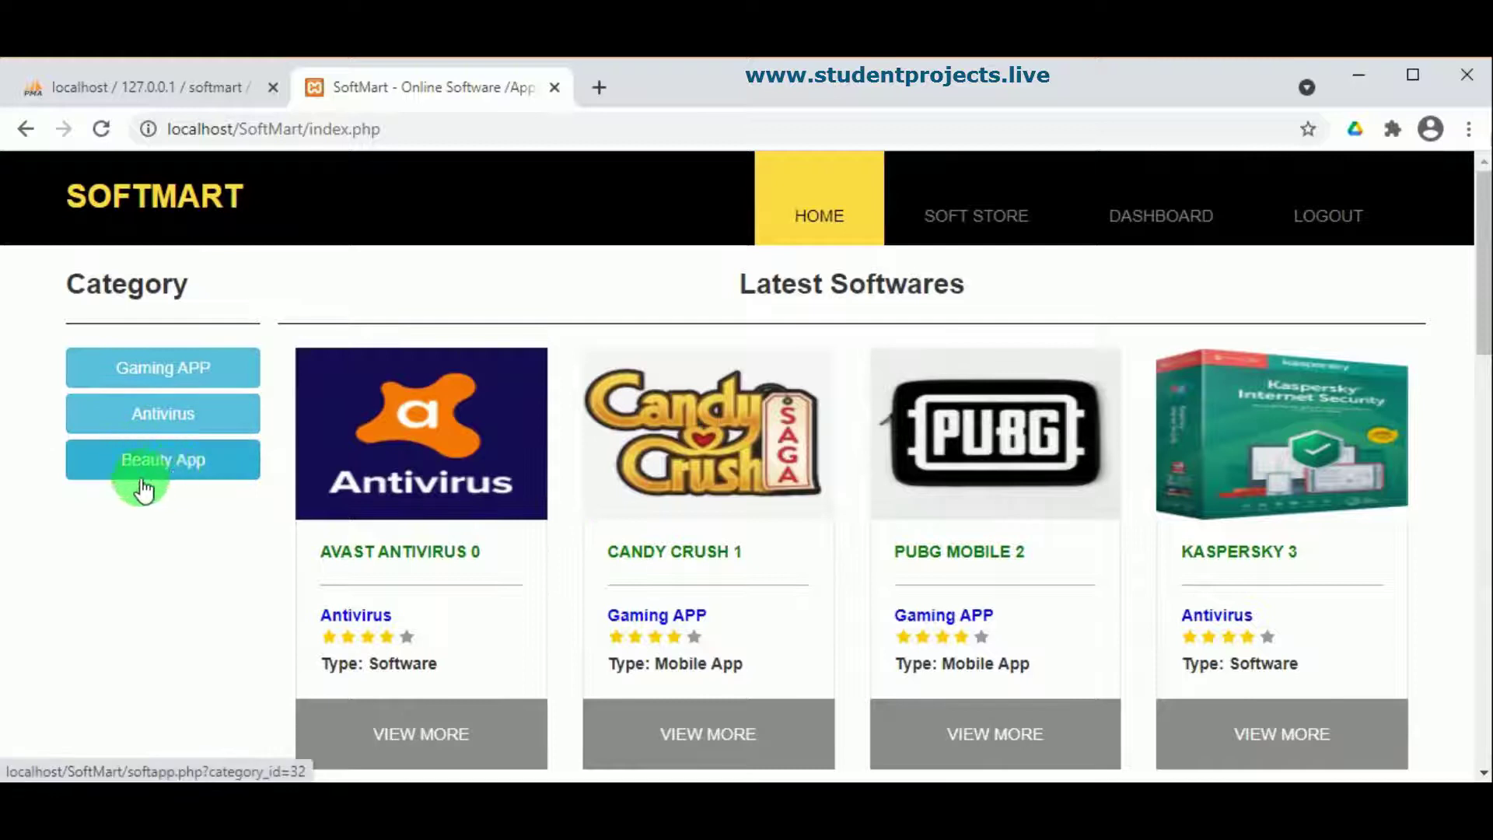
click(1046, 226)
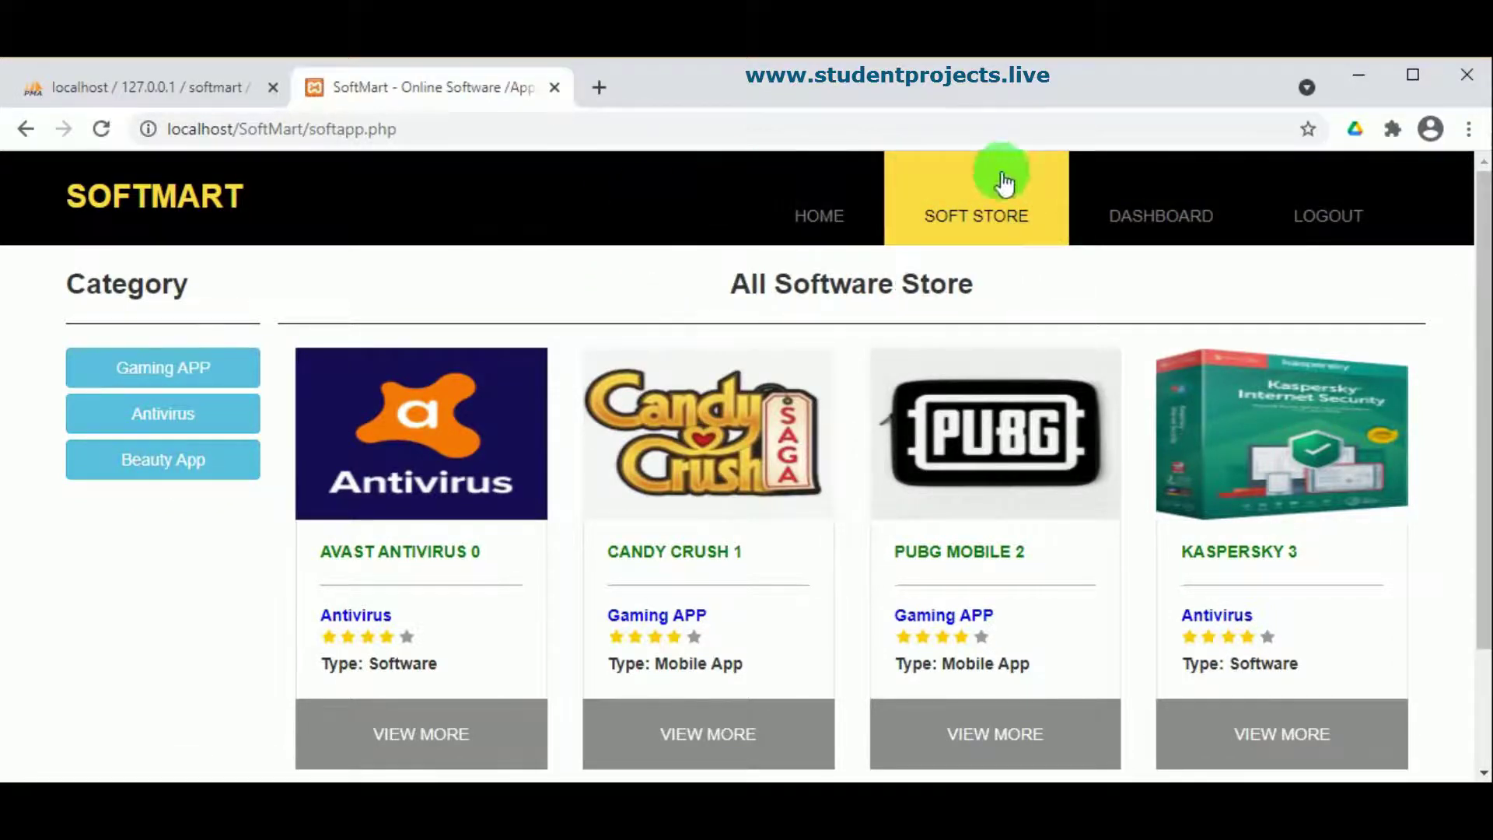
scroll(1025, 425, down, 3)
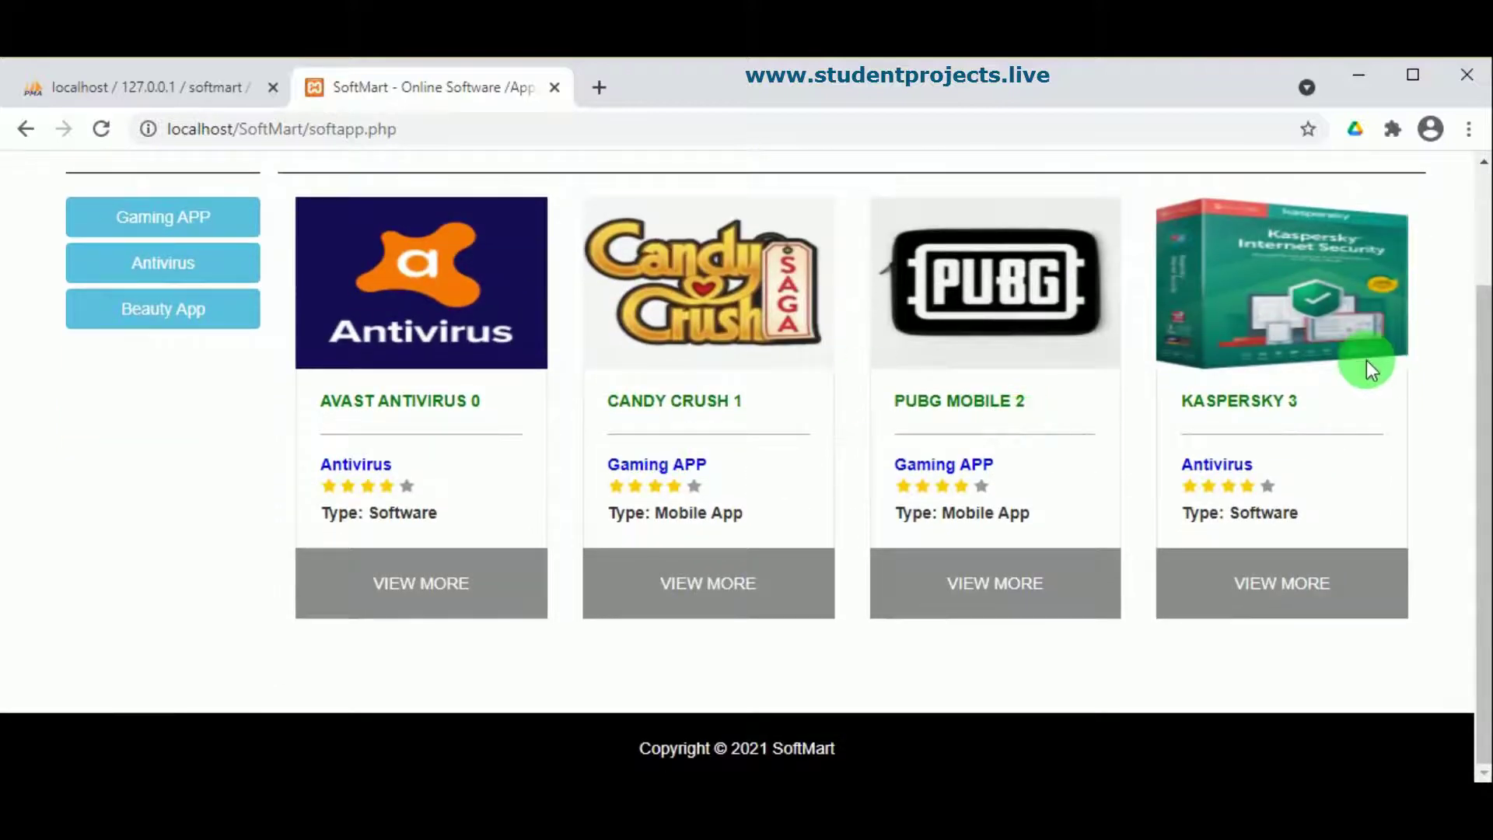
scroll(1362, 361, up, 3)
click(1335, 218)
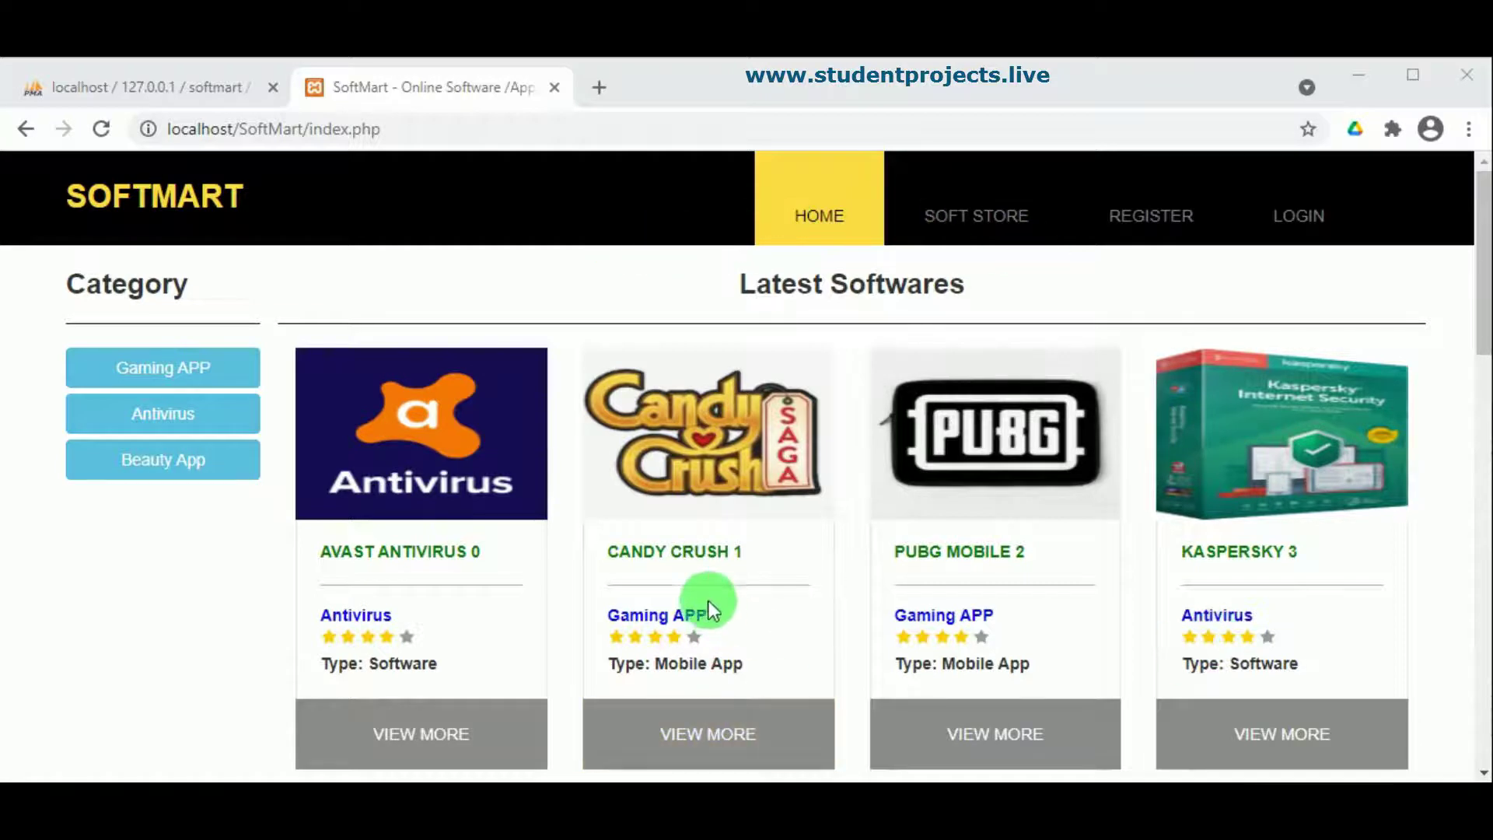
Step: Open Avast Antivirus details, advance the slider, check the empty Feedback & Reviews, then go to Customer Login
click(431, 708)
scroll(493, 543, down, 3)
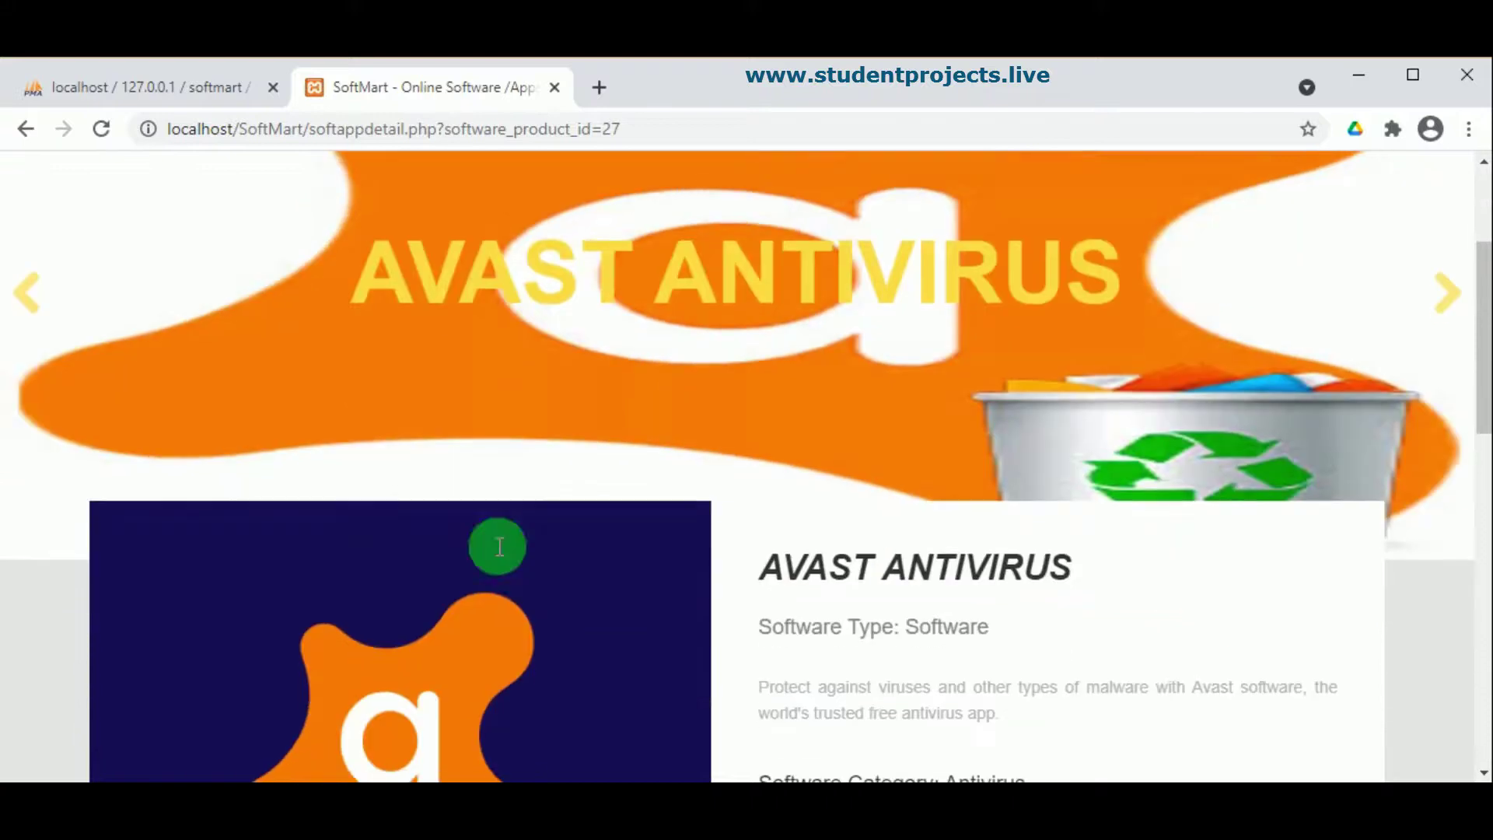
click(1456, 307)
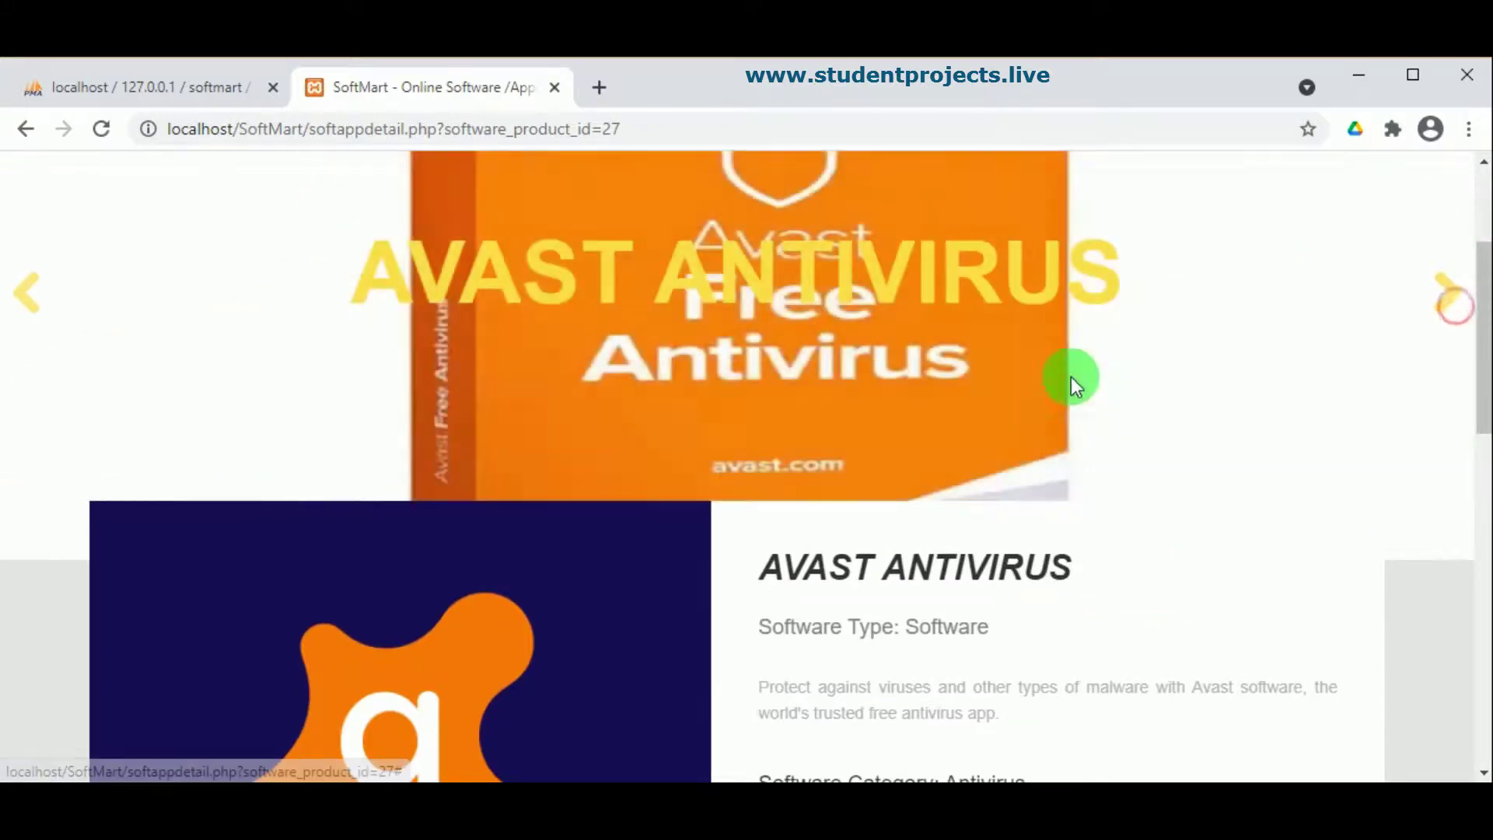
scroll(983, 398, down, 3)
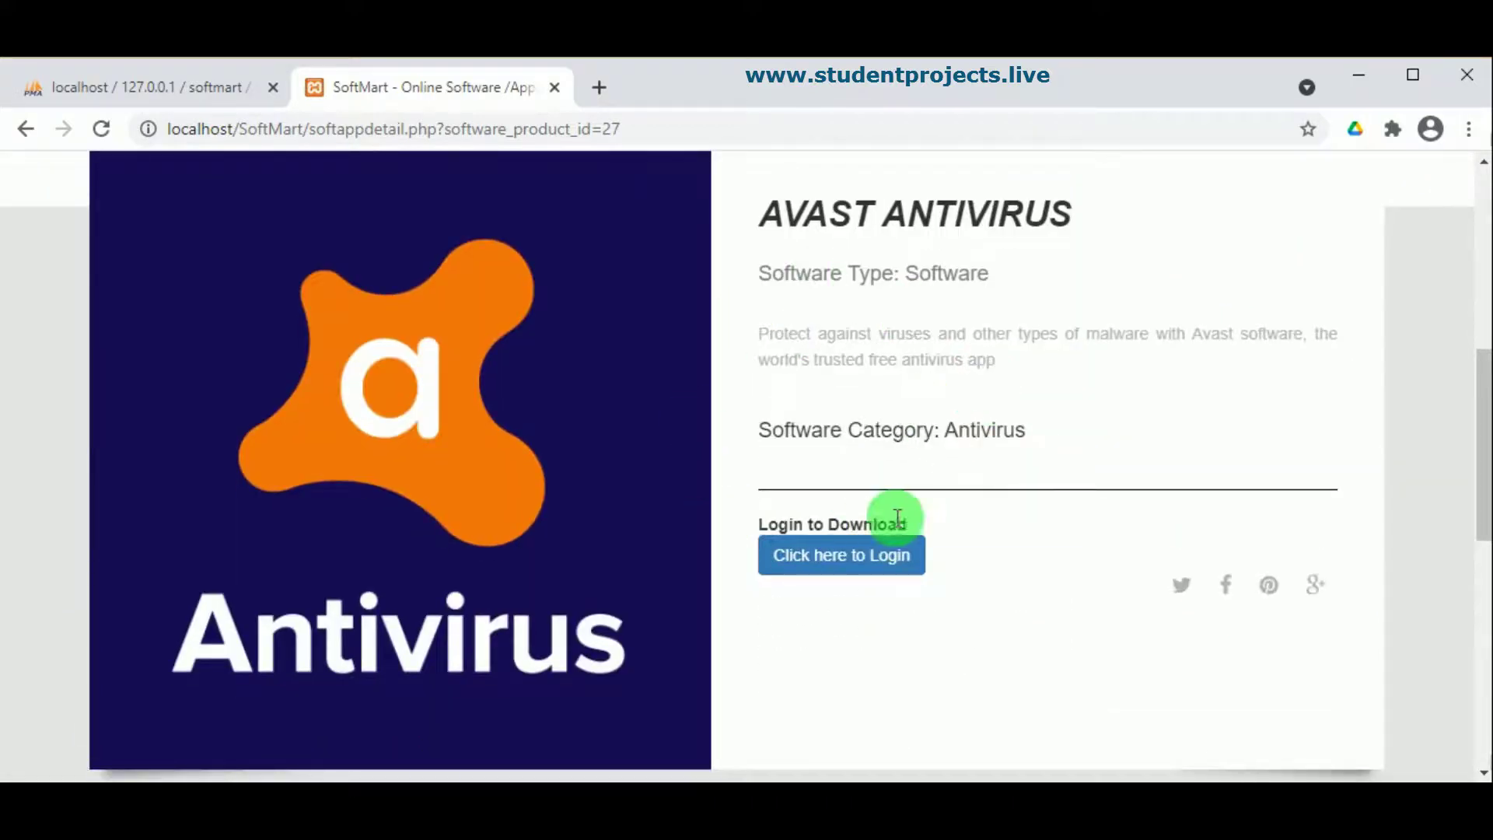
scroll(830, 562, down, 8)
scroll(829, 562, up, 4)
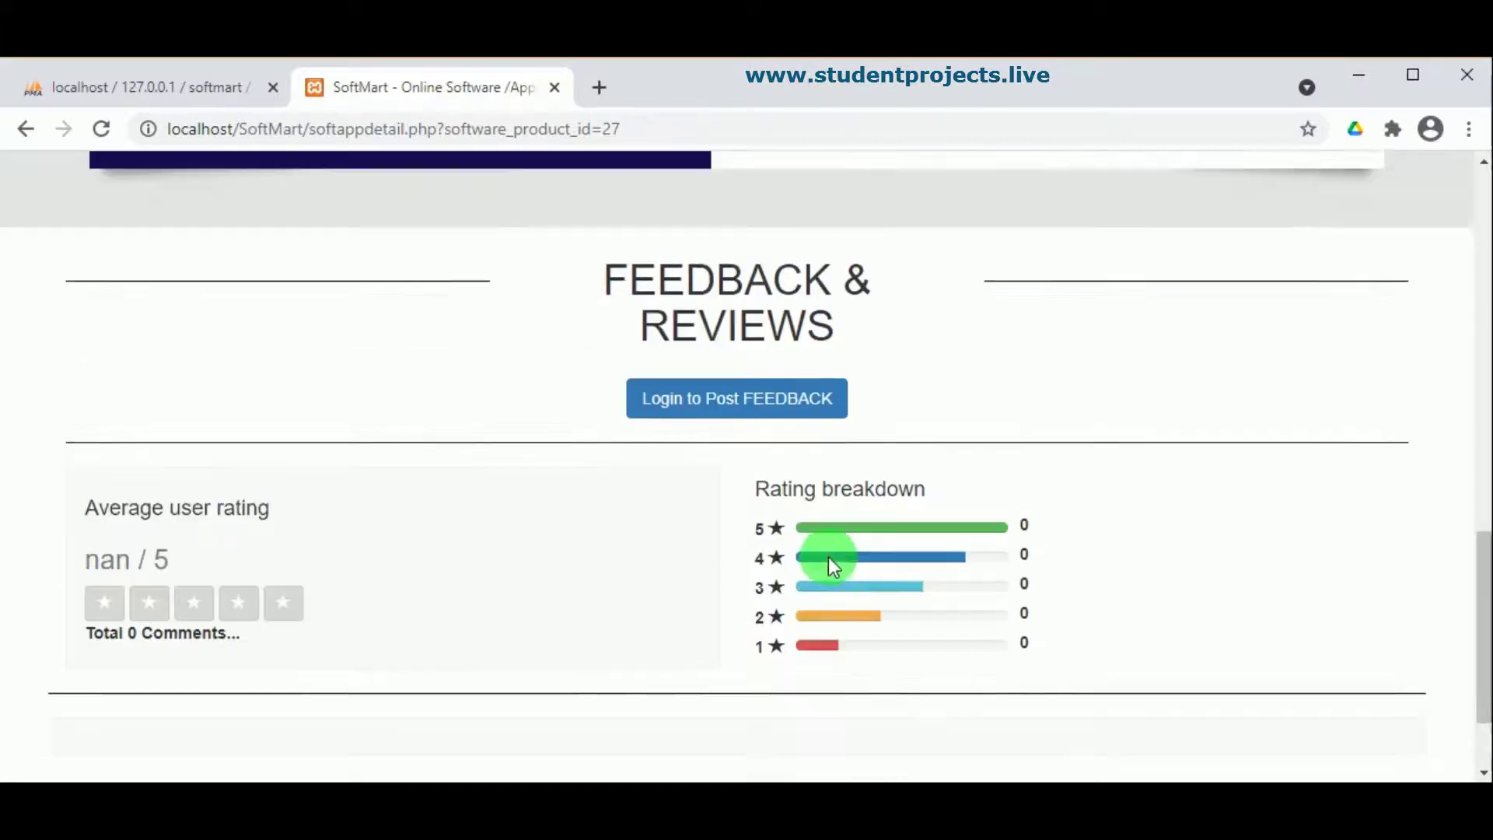
scroll(830, 561, down, 5)
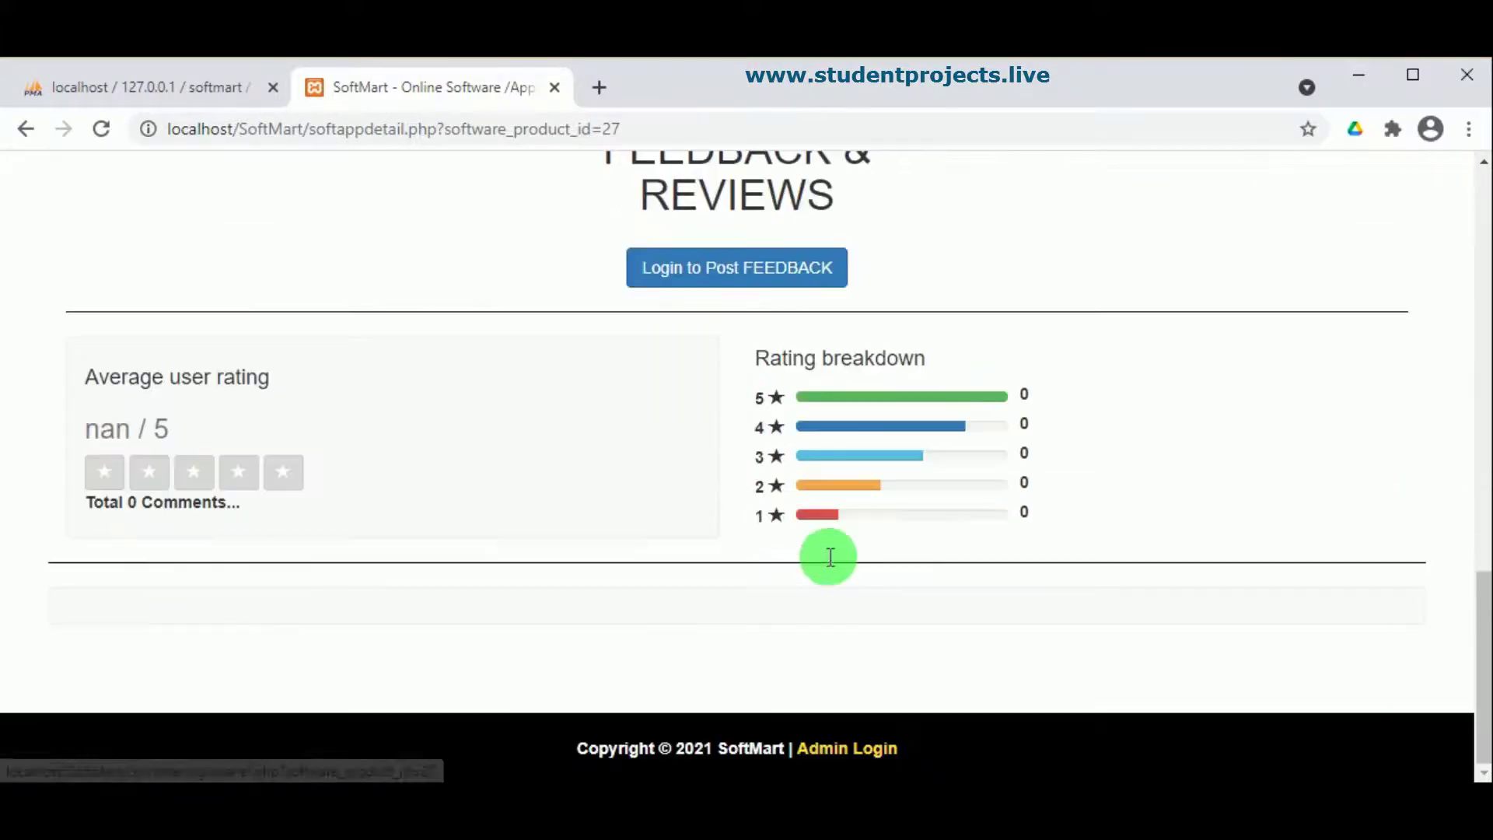
scroll(662, 478, up, 6)
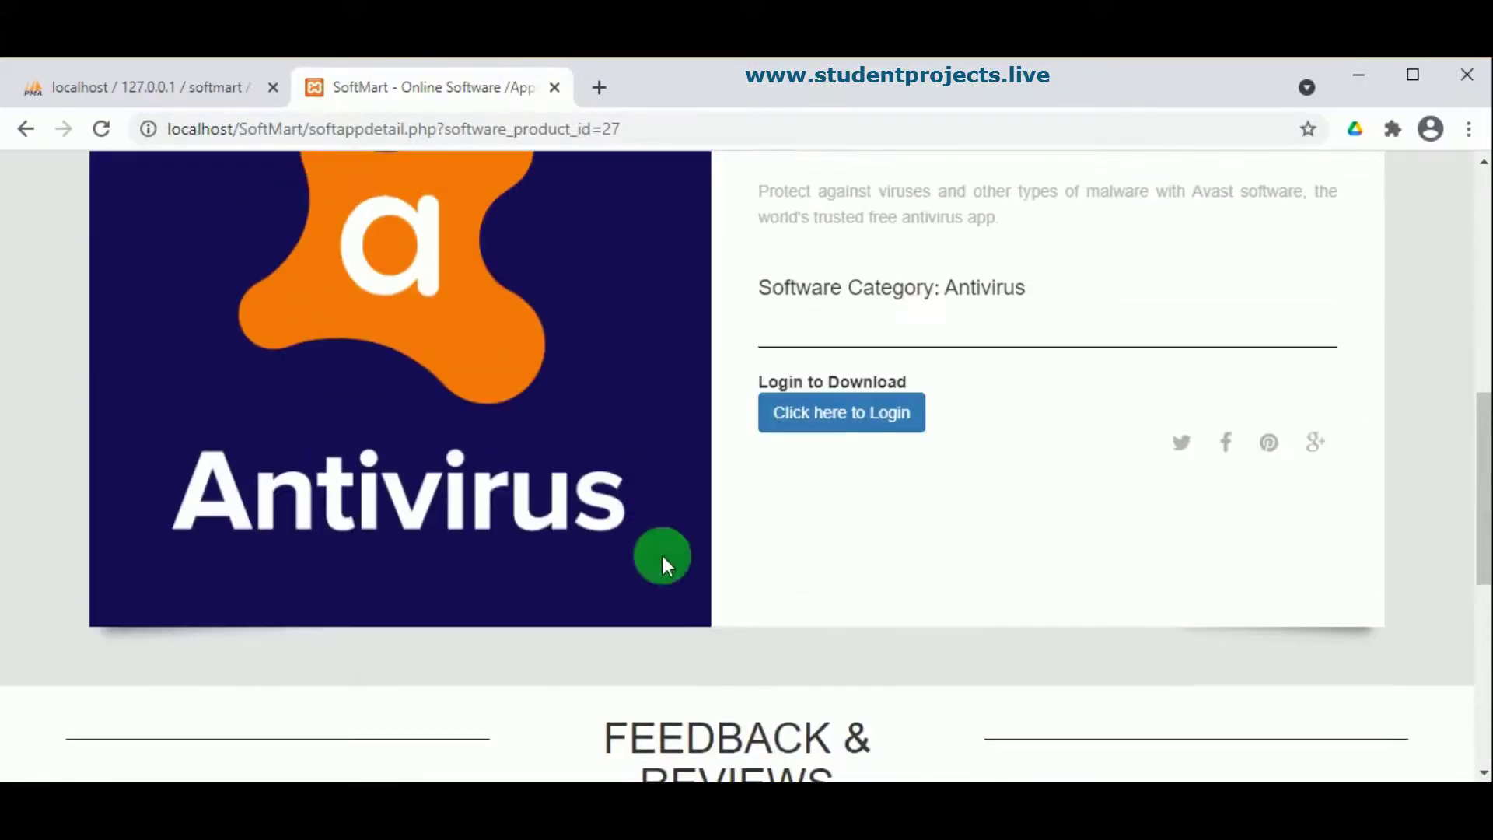
click(859, 431)
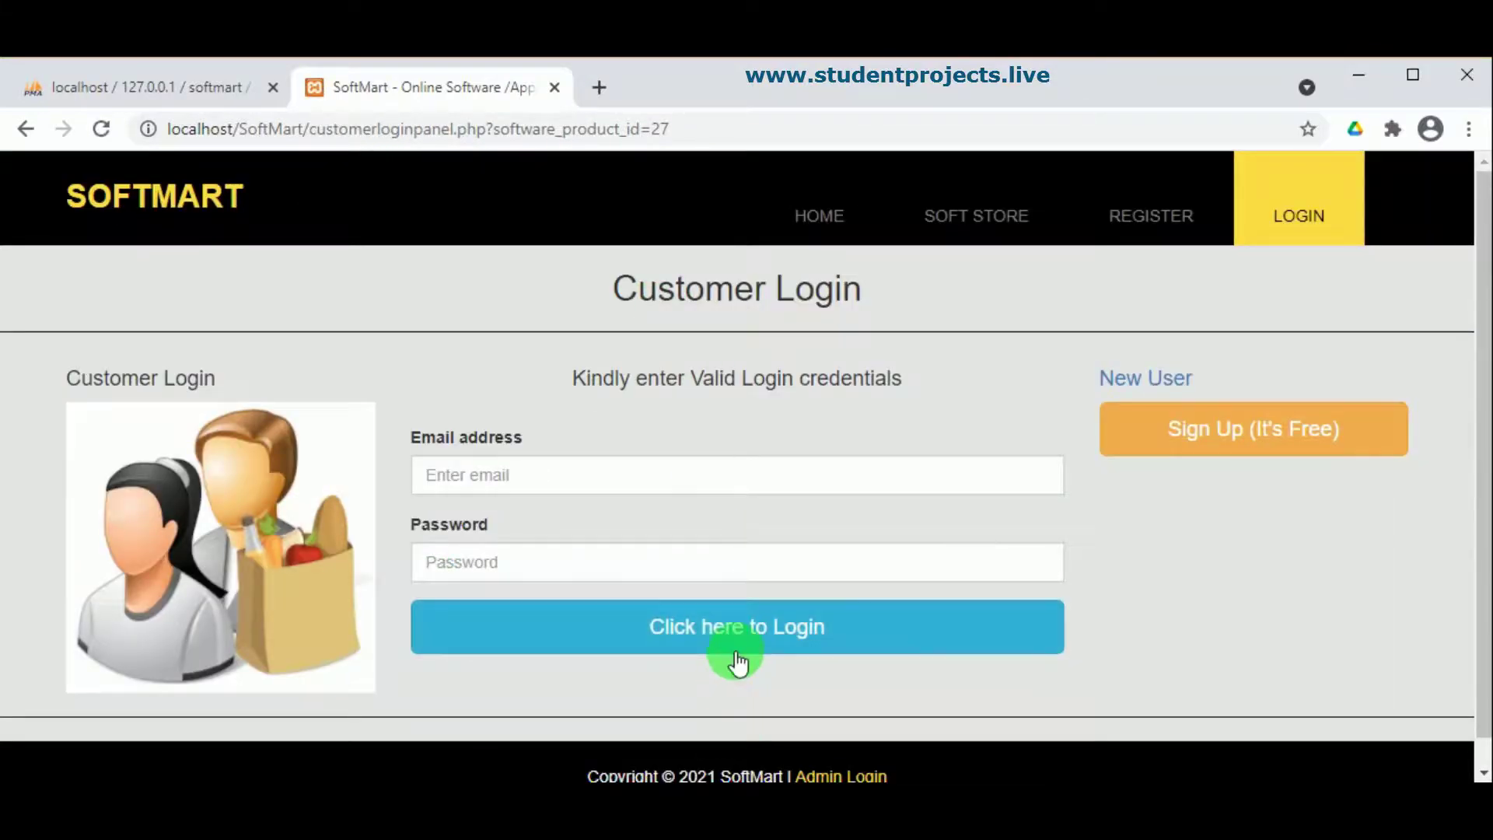
Step: Open Sign Up and enter the customer's name, e-mail, password and password confirmation
click(1254, 443)
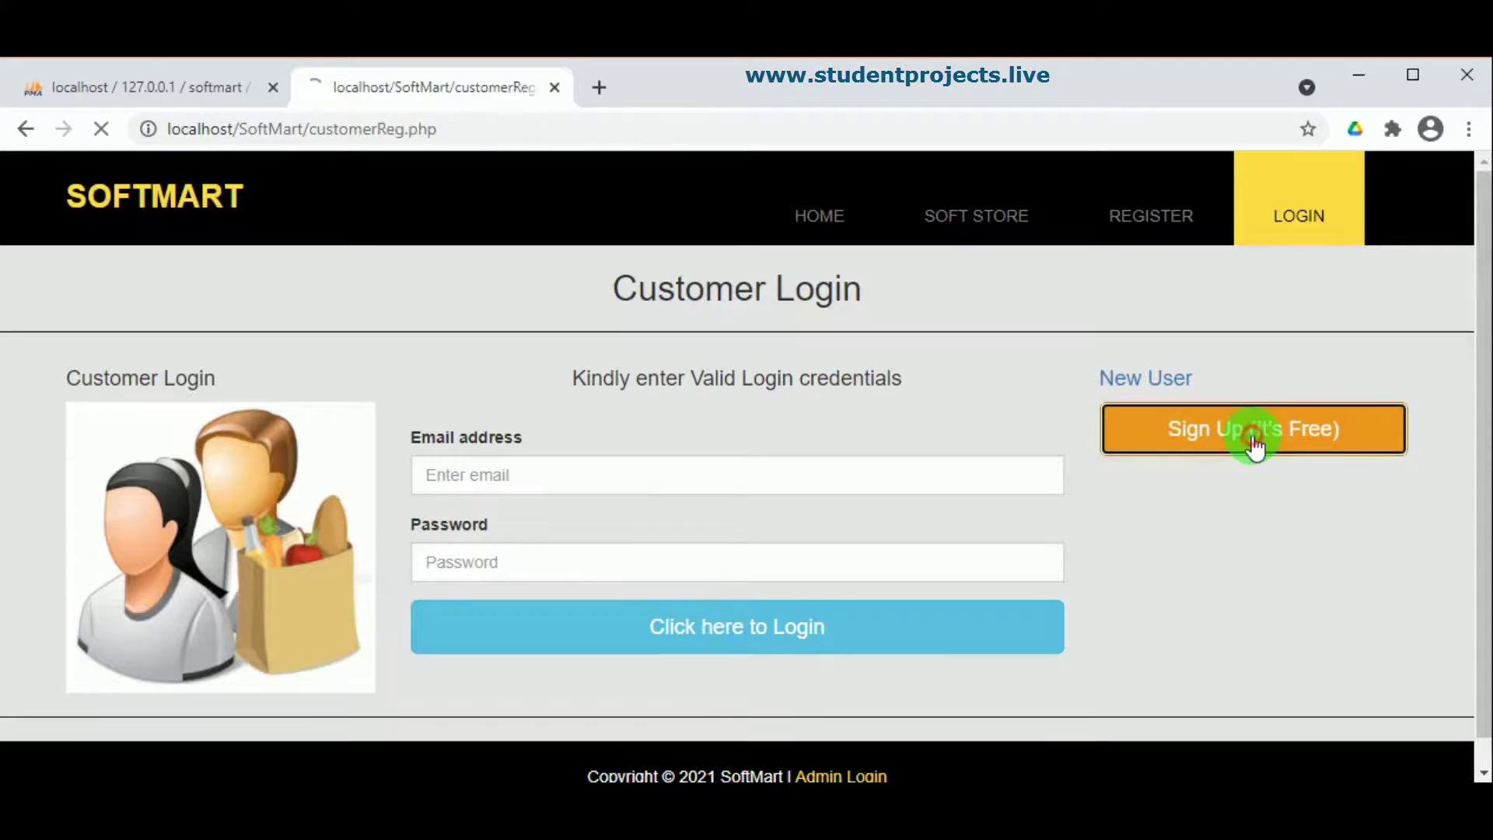
click(684, 440)
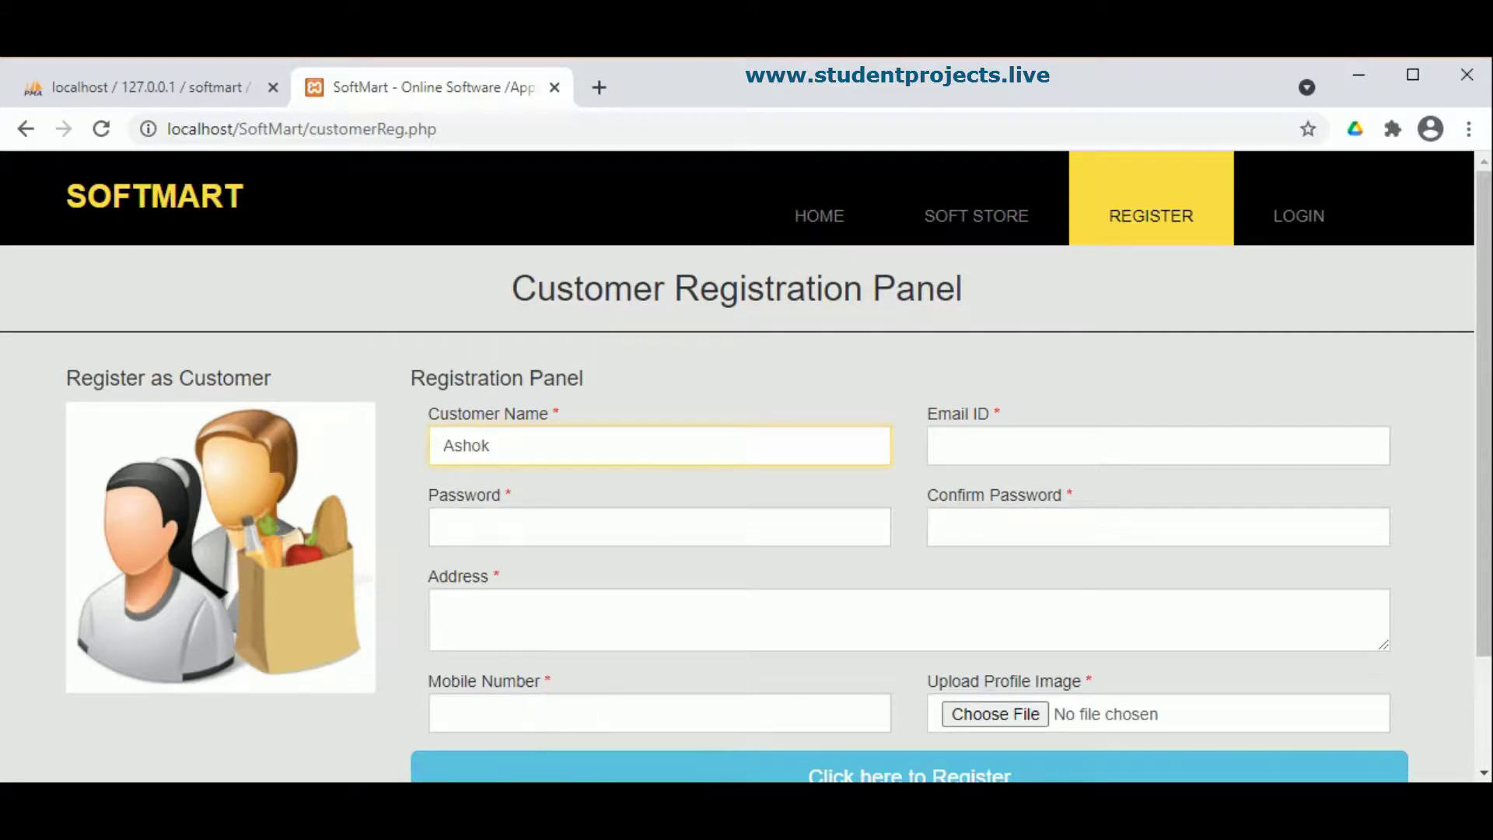
click(981, 436)
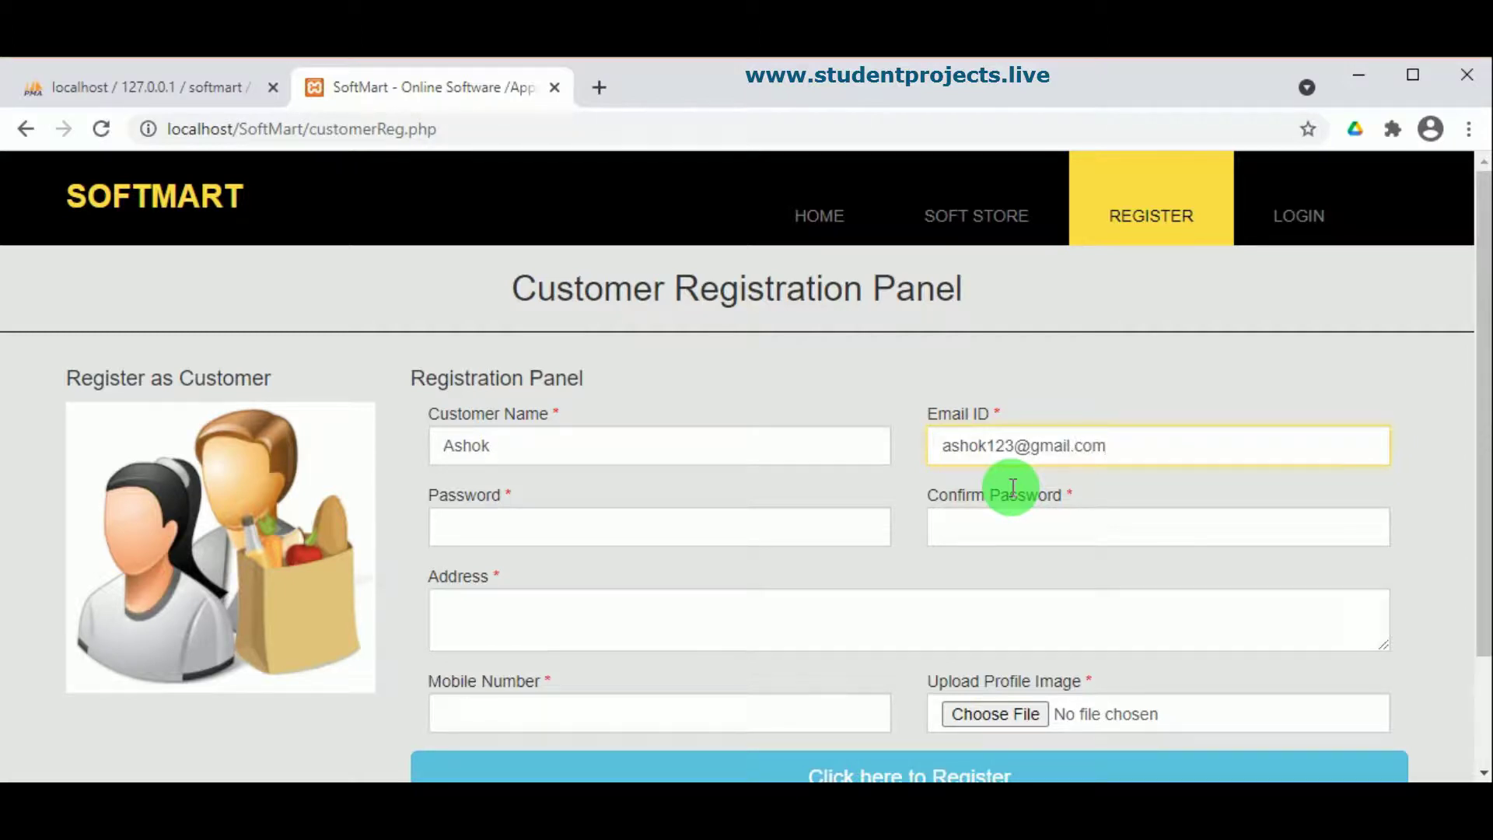
double_click(983, 445)
key(ctrl+c)
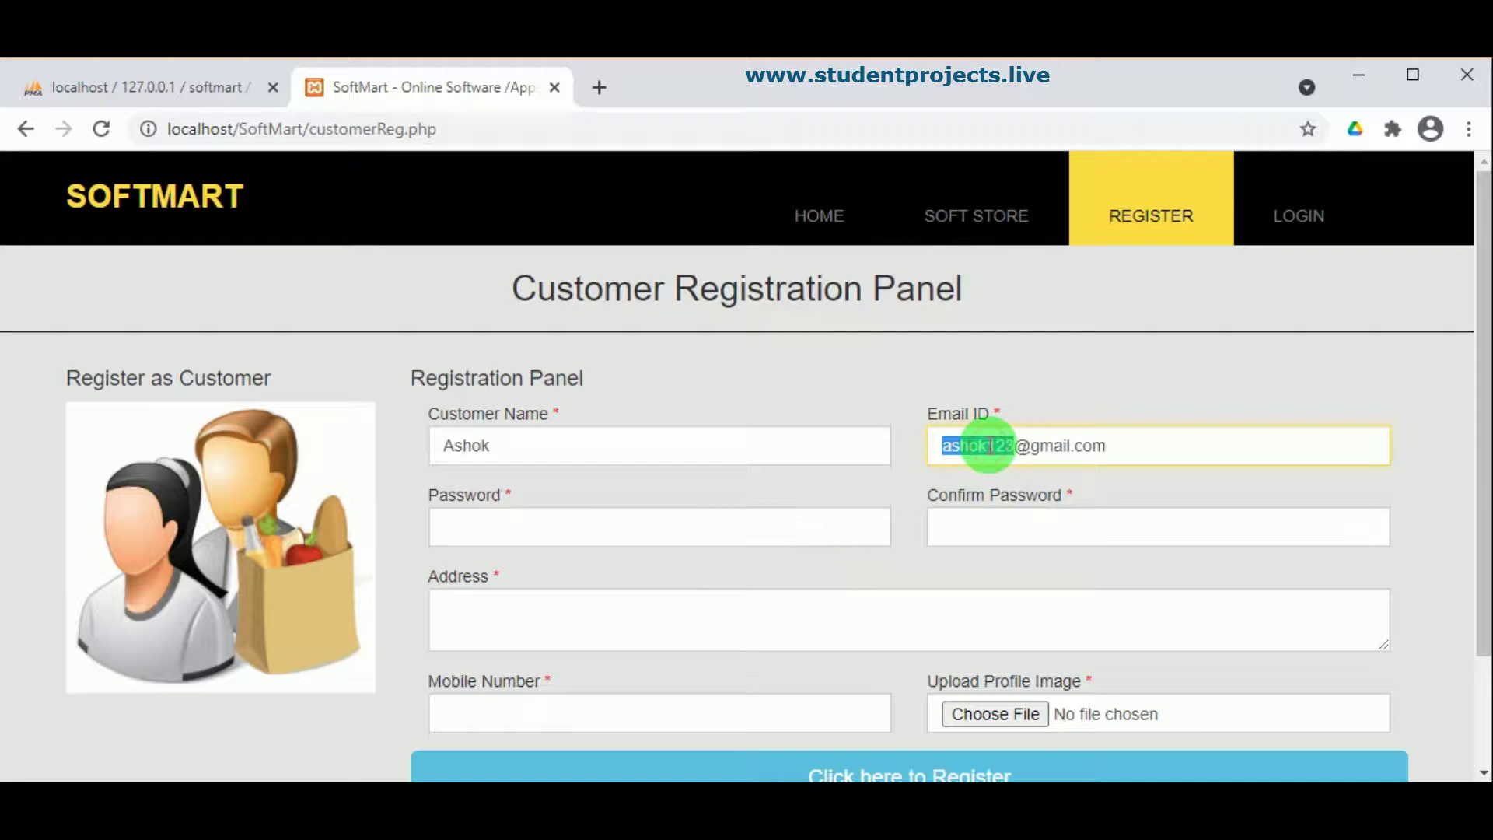
click(796, 514)
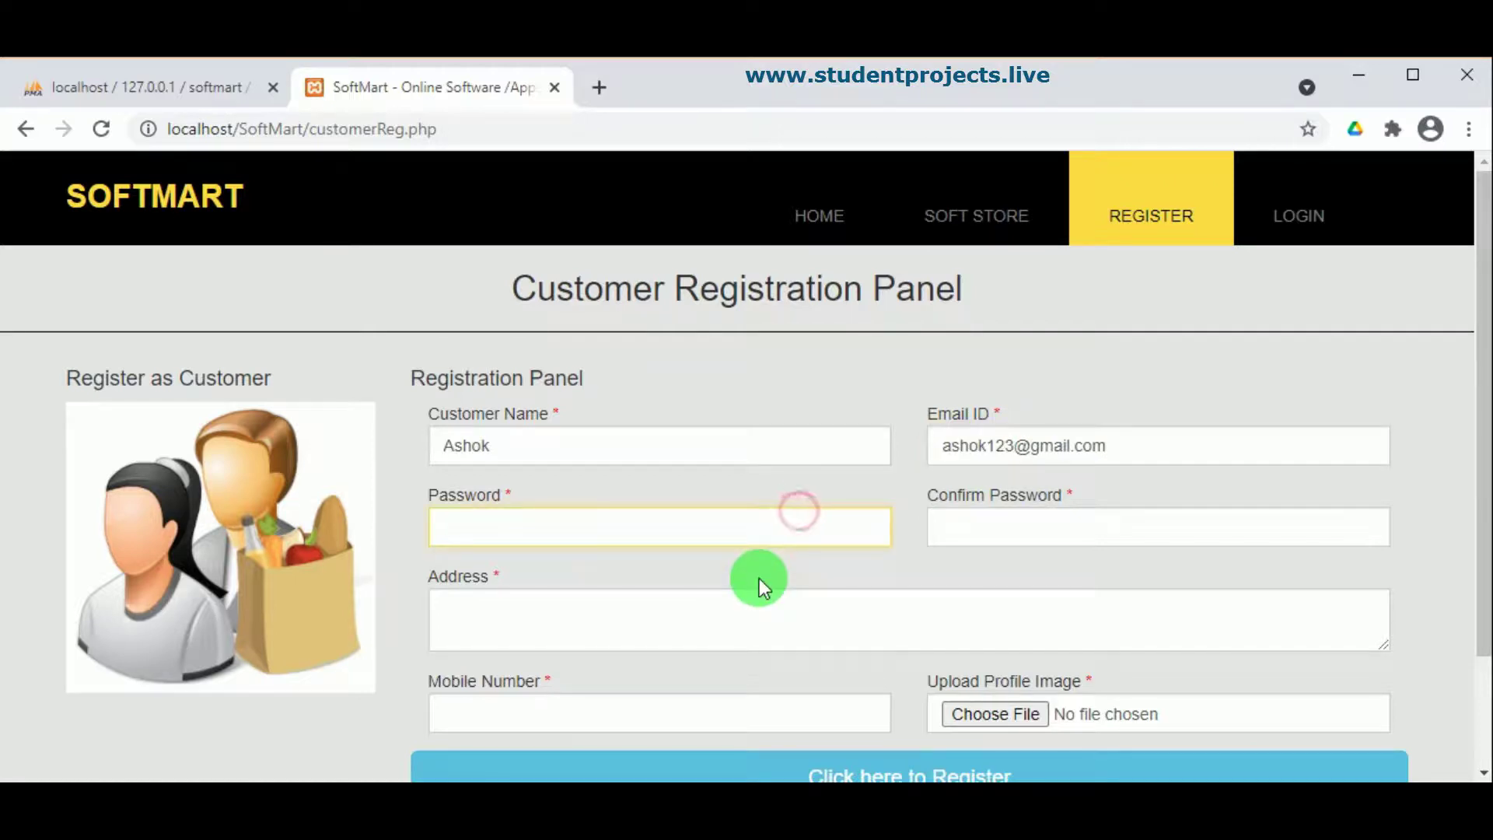
key(ctrl+v)
click(1011, 512)
key(ctrl+v)
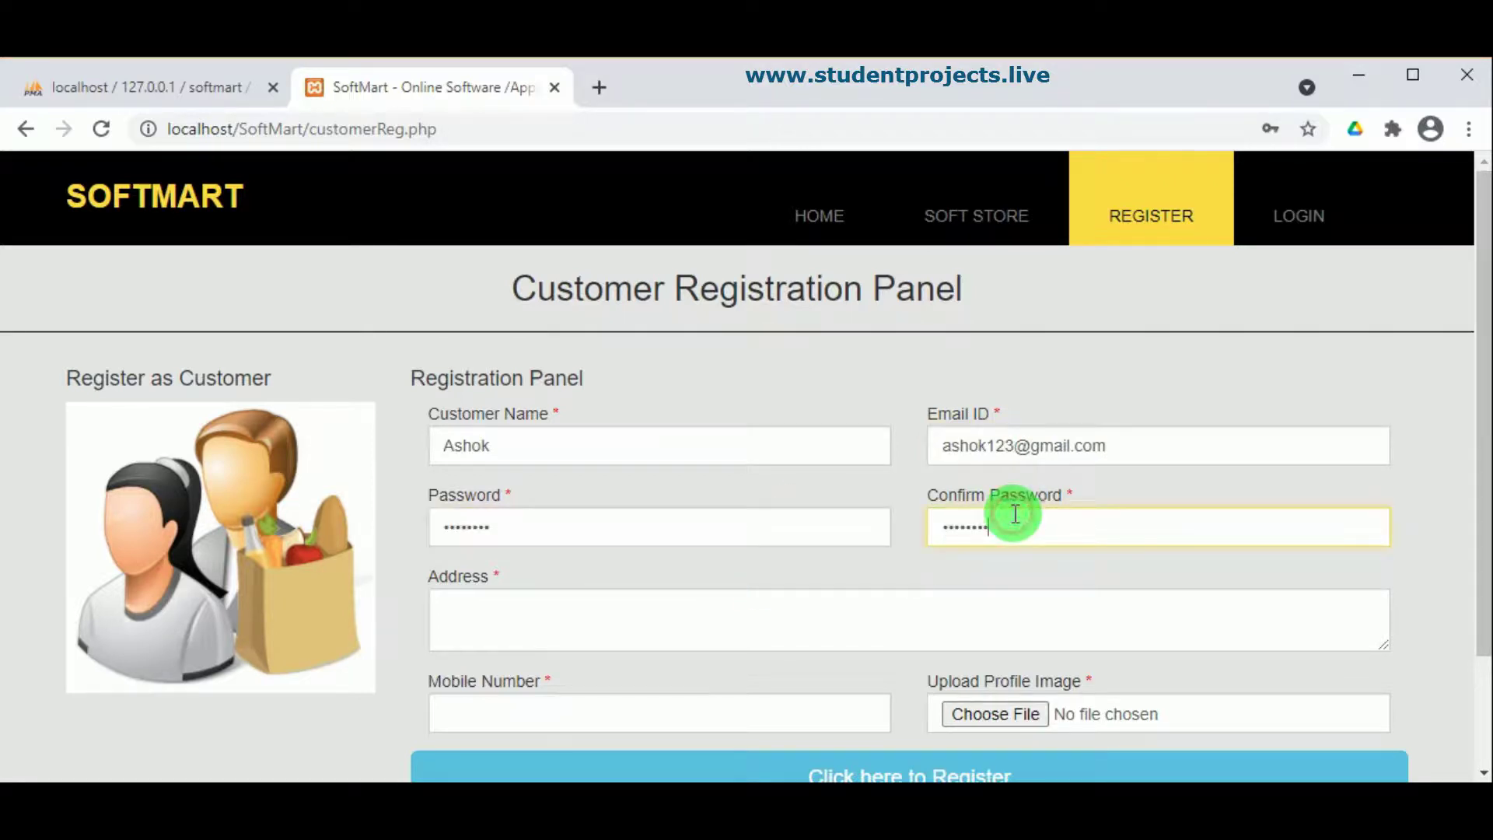
Step: Enter the address and mobile number, attach 4983pro2.jpg as profile image, and register
click(665, 618)
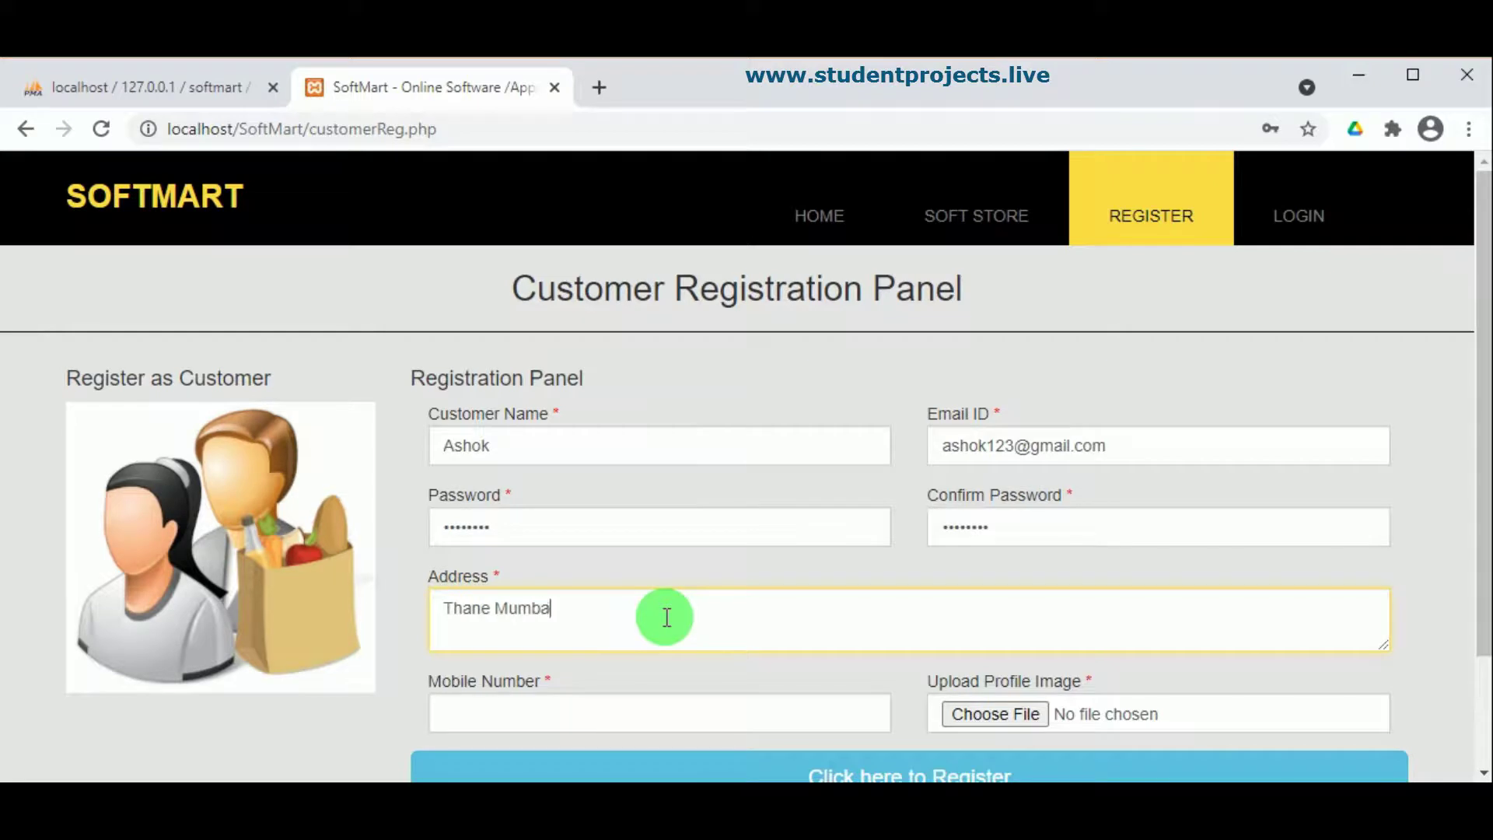
scroll(666, 618, down, 2)
click(642, 580)
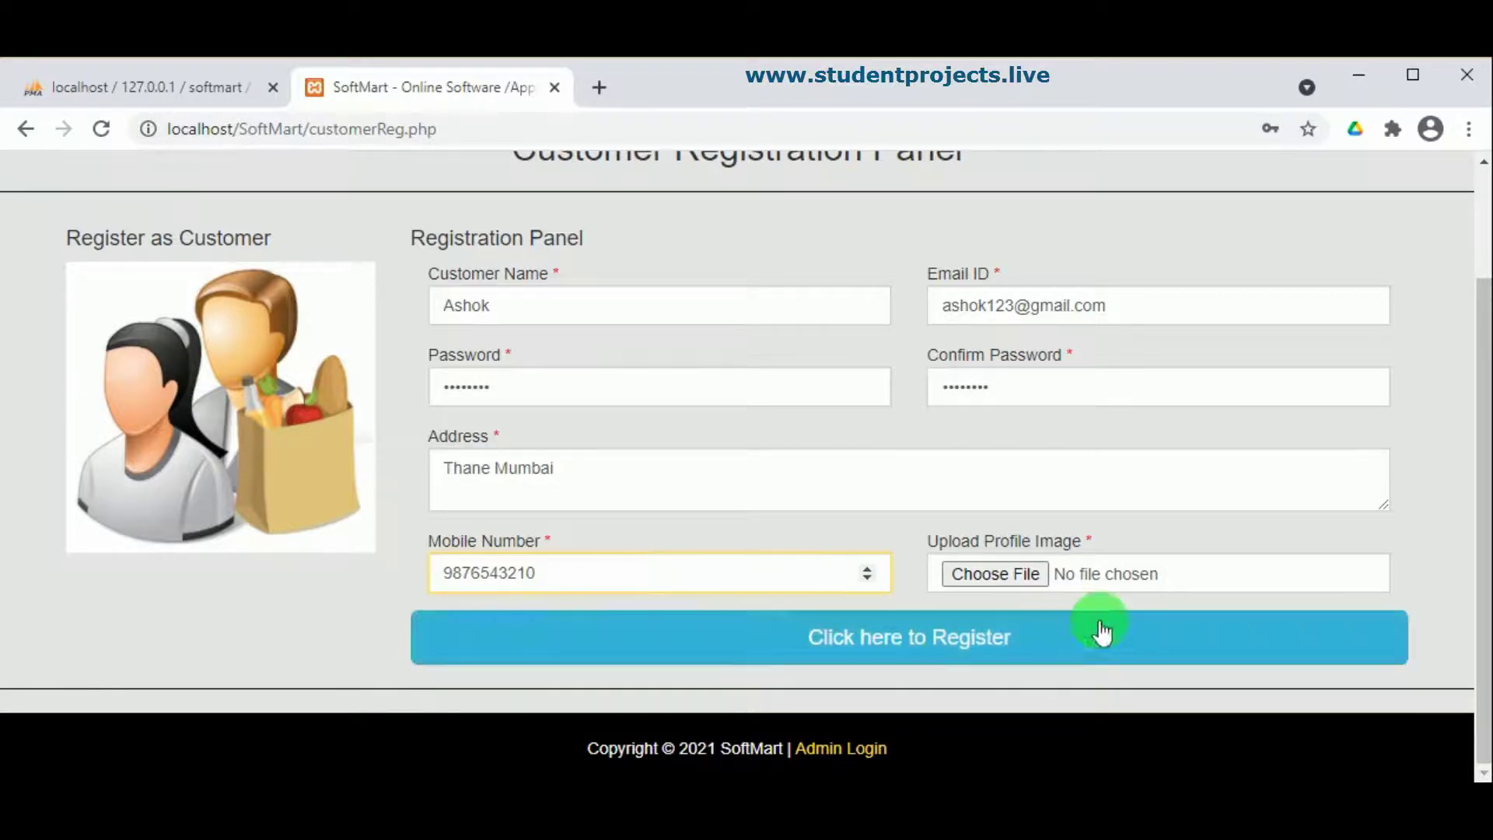
click(1005, 573)
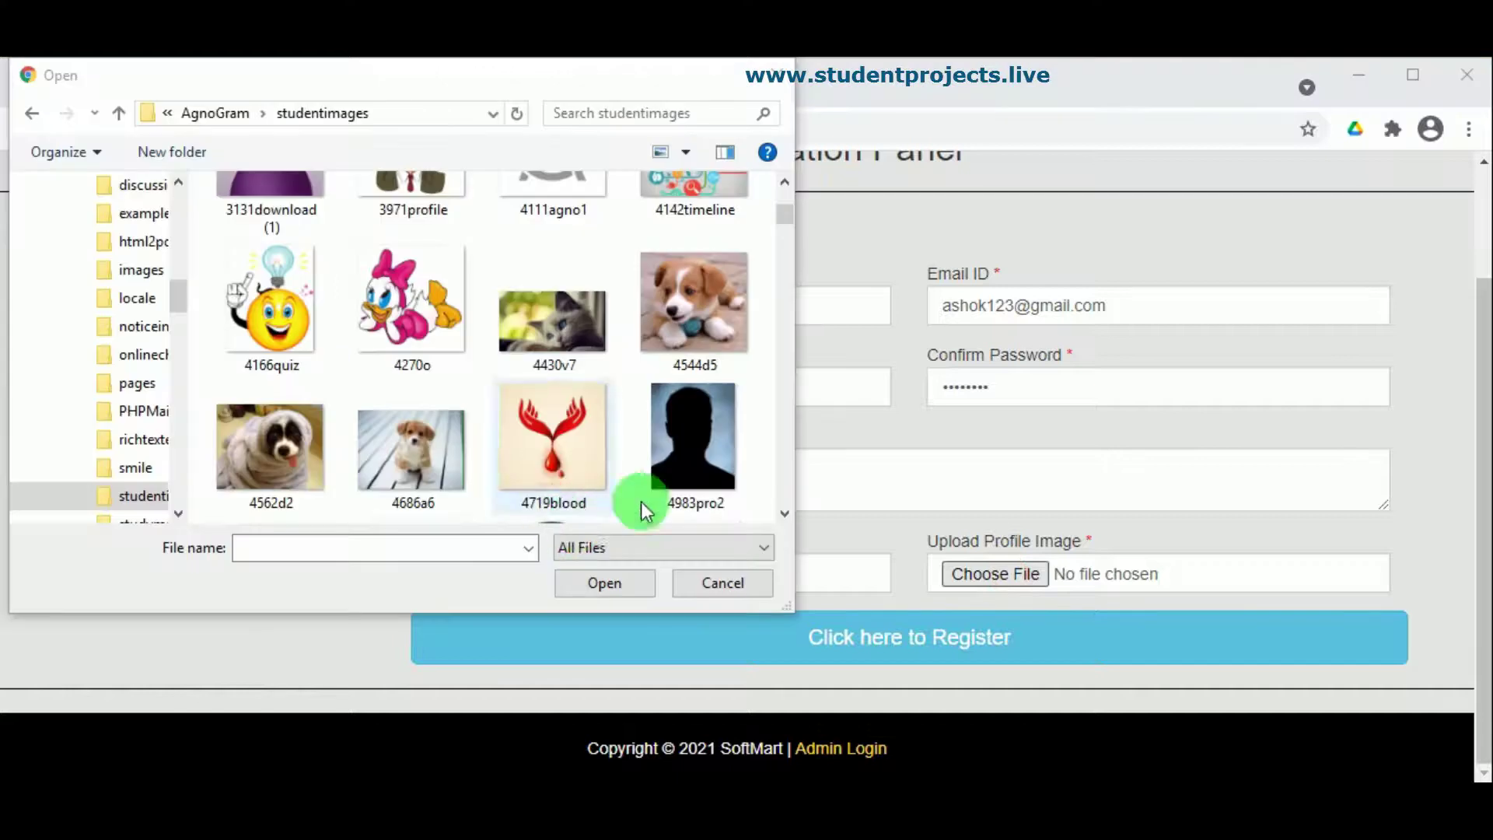
click(641, 501)
click(624, 588)
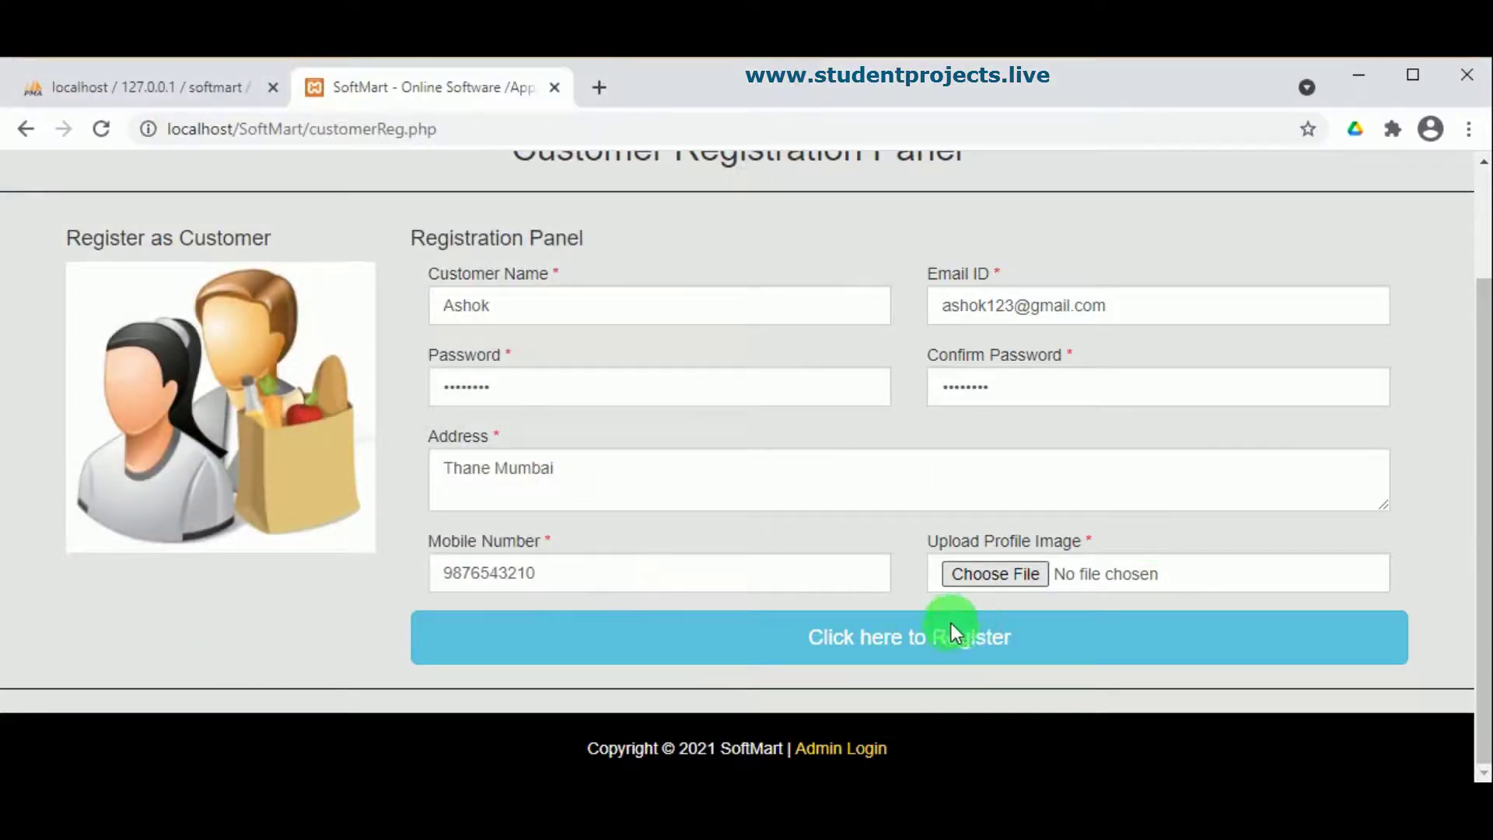
click(907, 650)
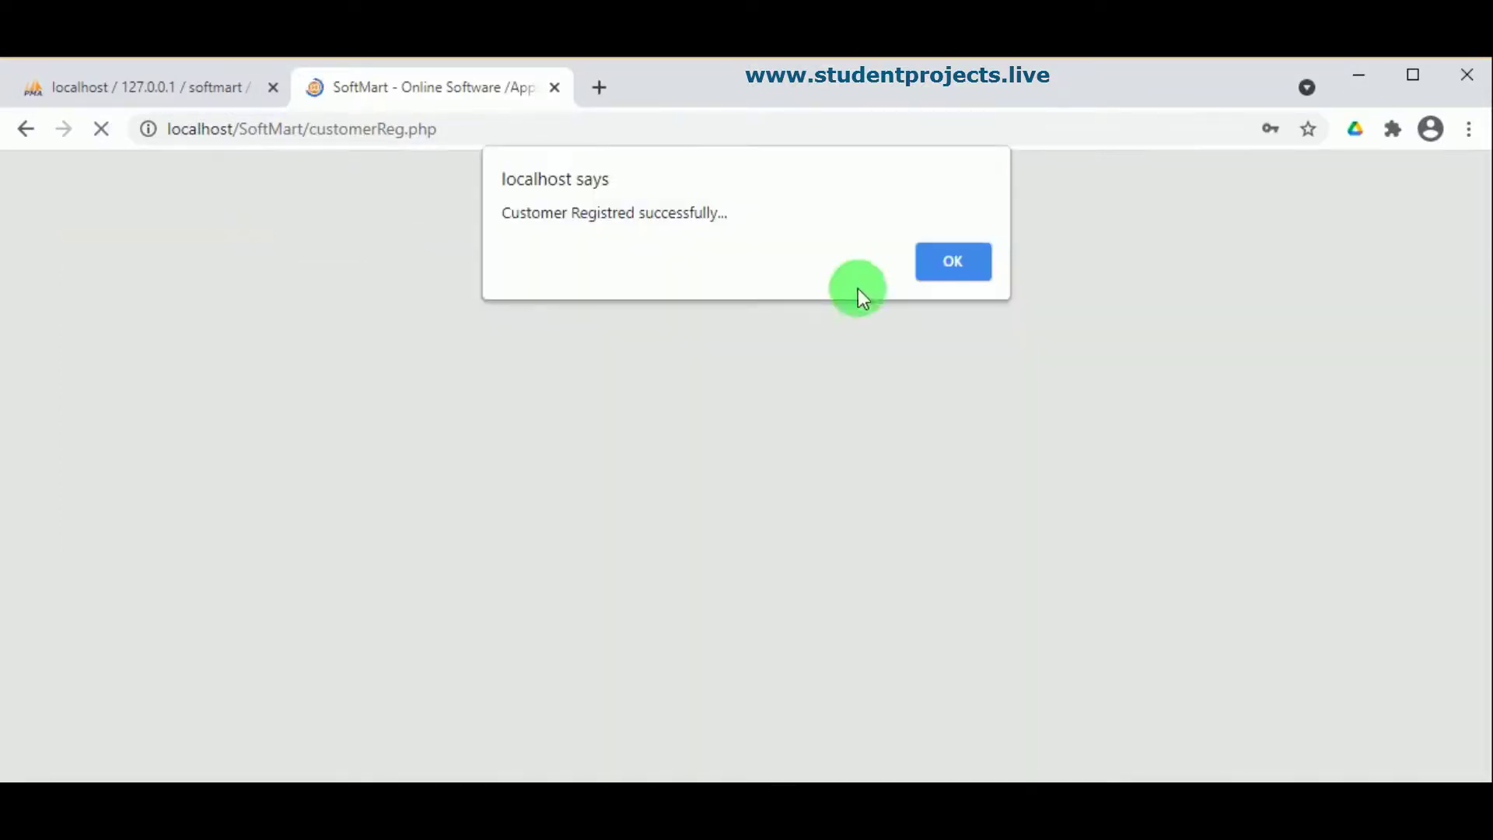
Step: Dismiss the registration alert and log in with the new customer's e-mail and password
click(957, 263)
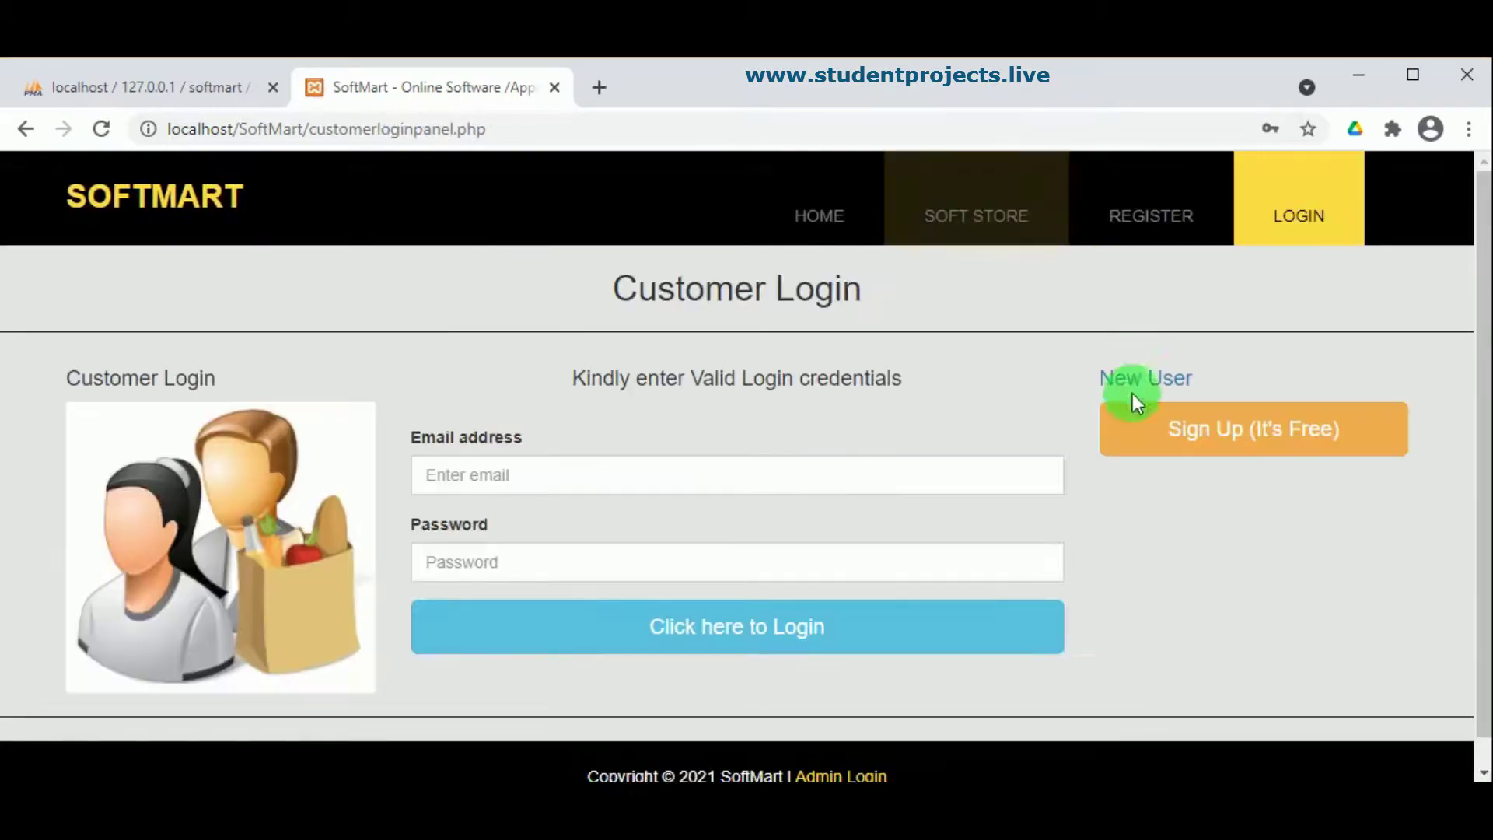
click(511, 482)
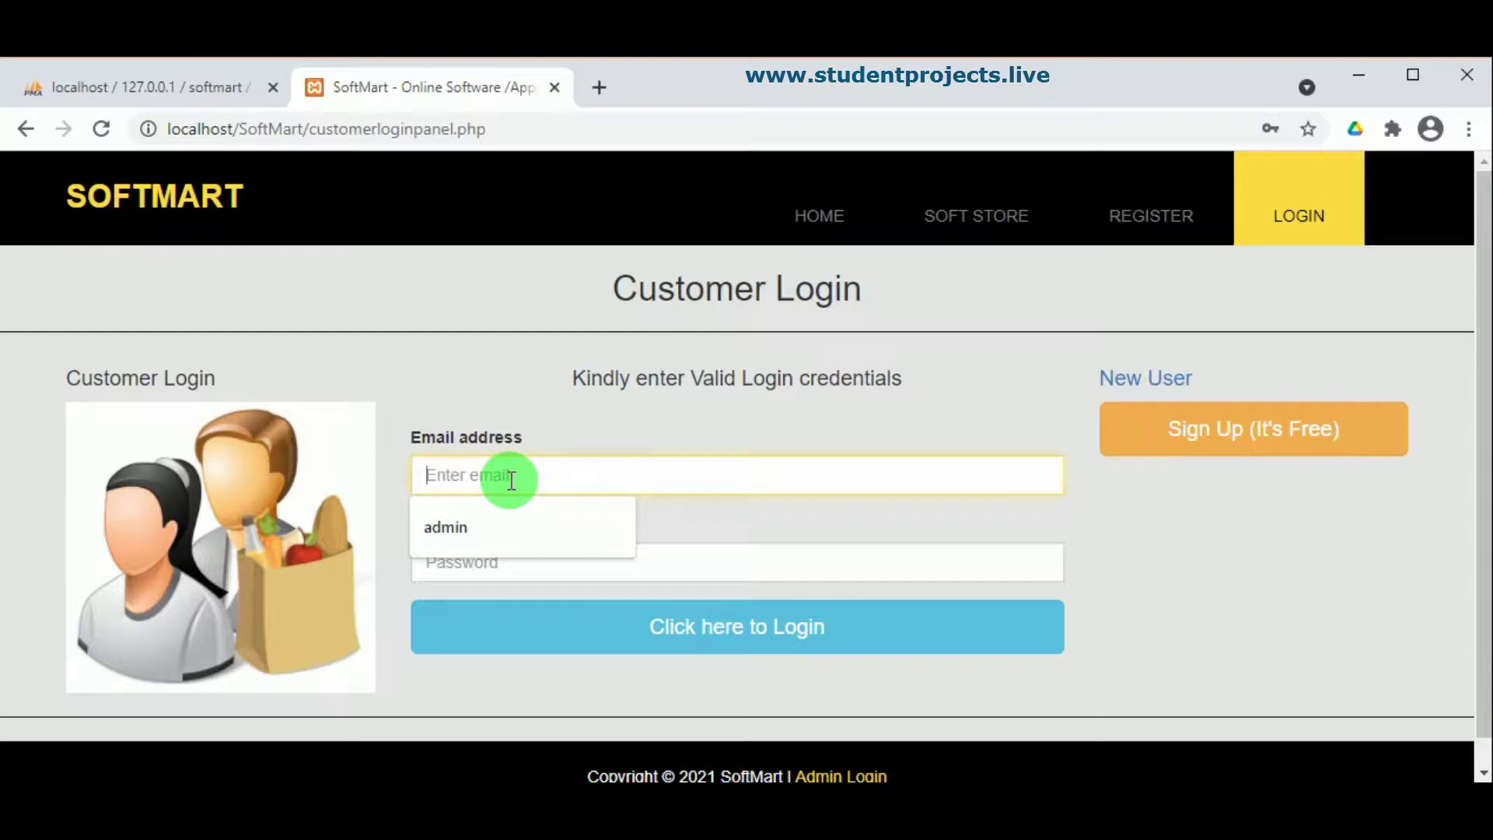
key(ctrl+v)
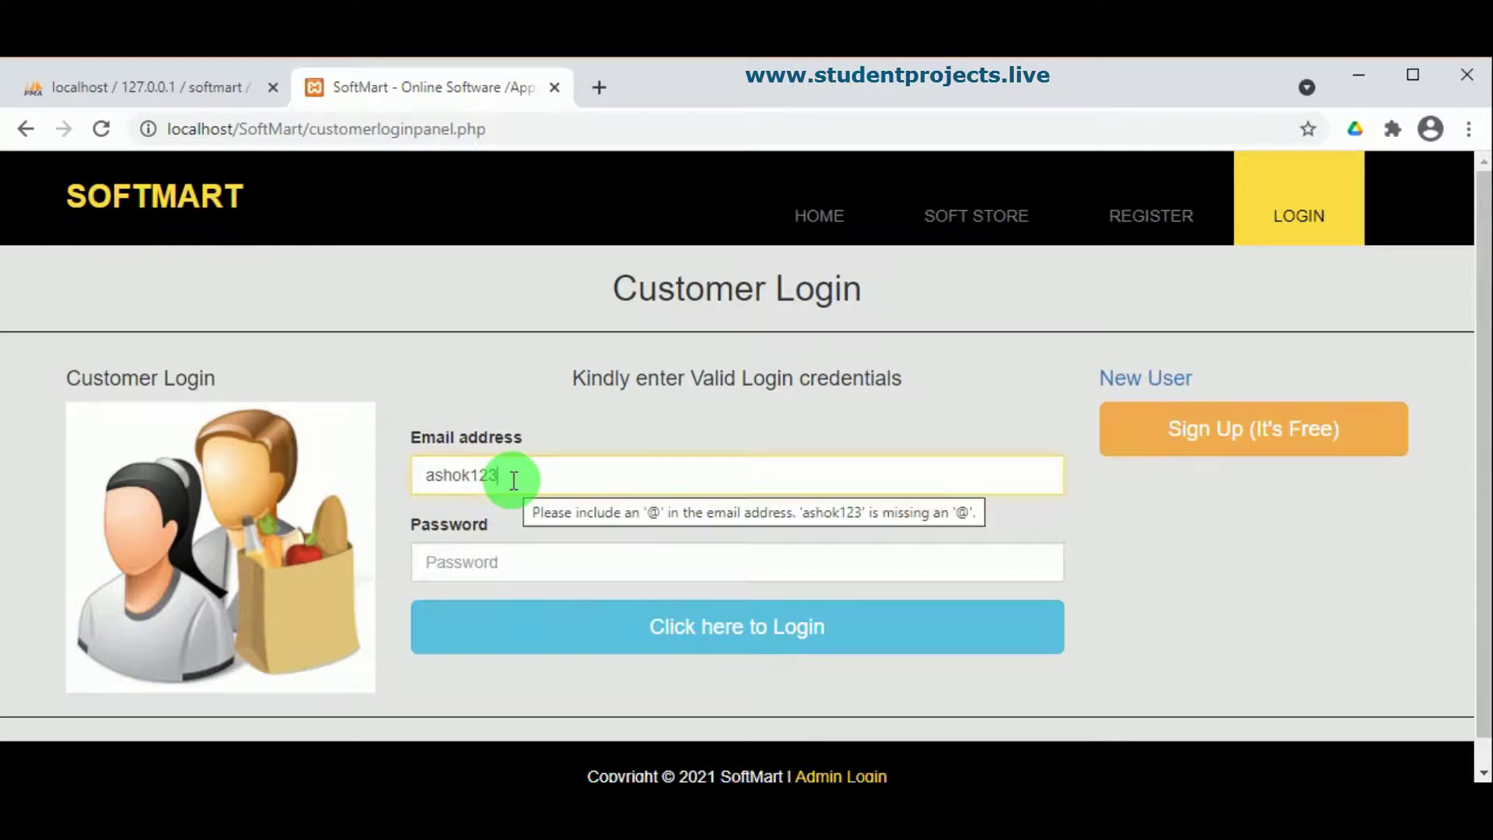
text(@gmail/co)
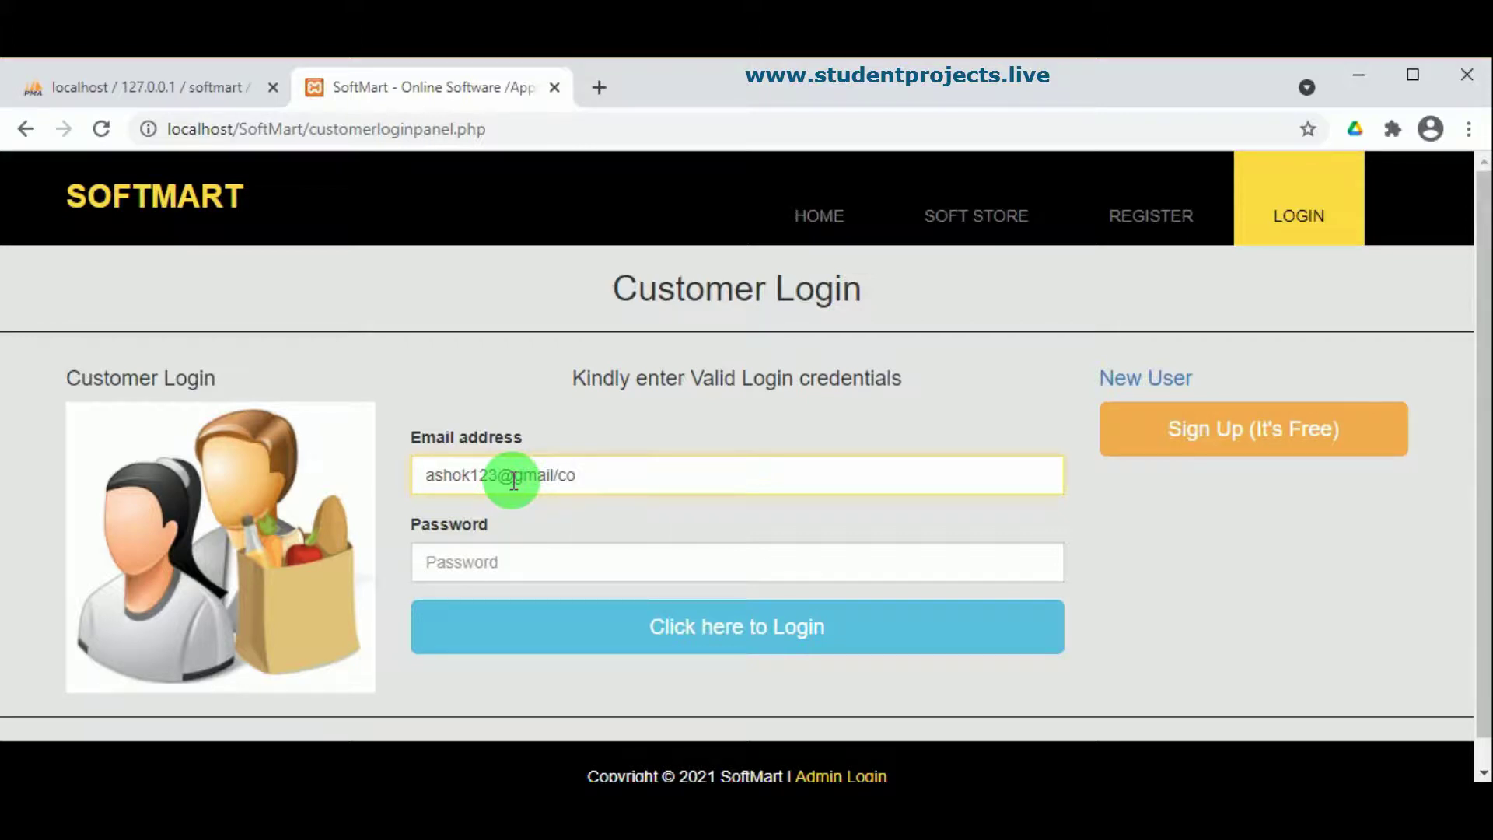
key(BackSpace)
key(BackSpace)
key(BackSpace)
text(.com)
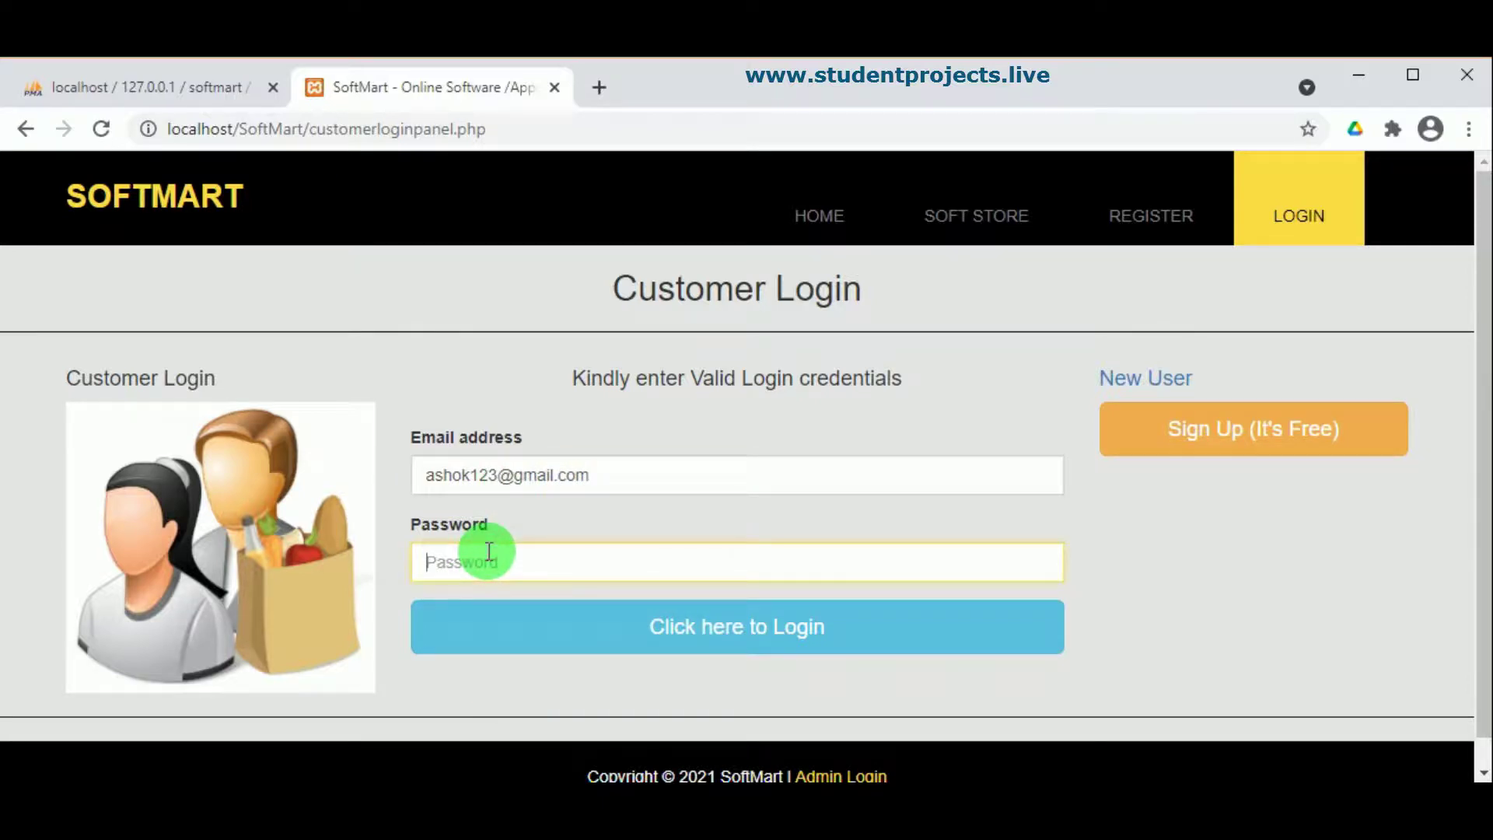
key(ctrl+v)
click(580, 620)
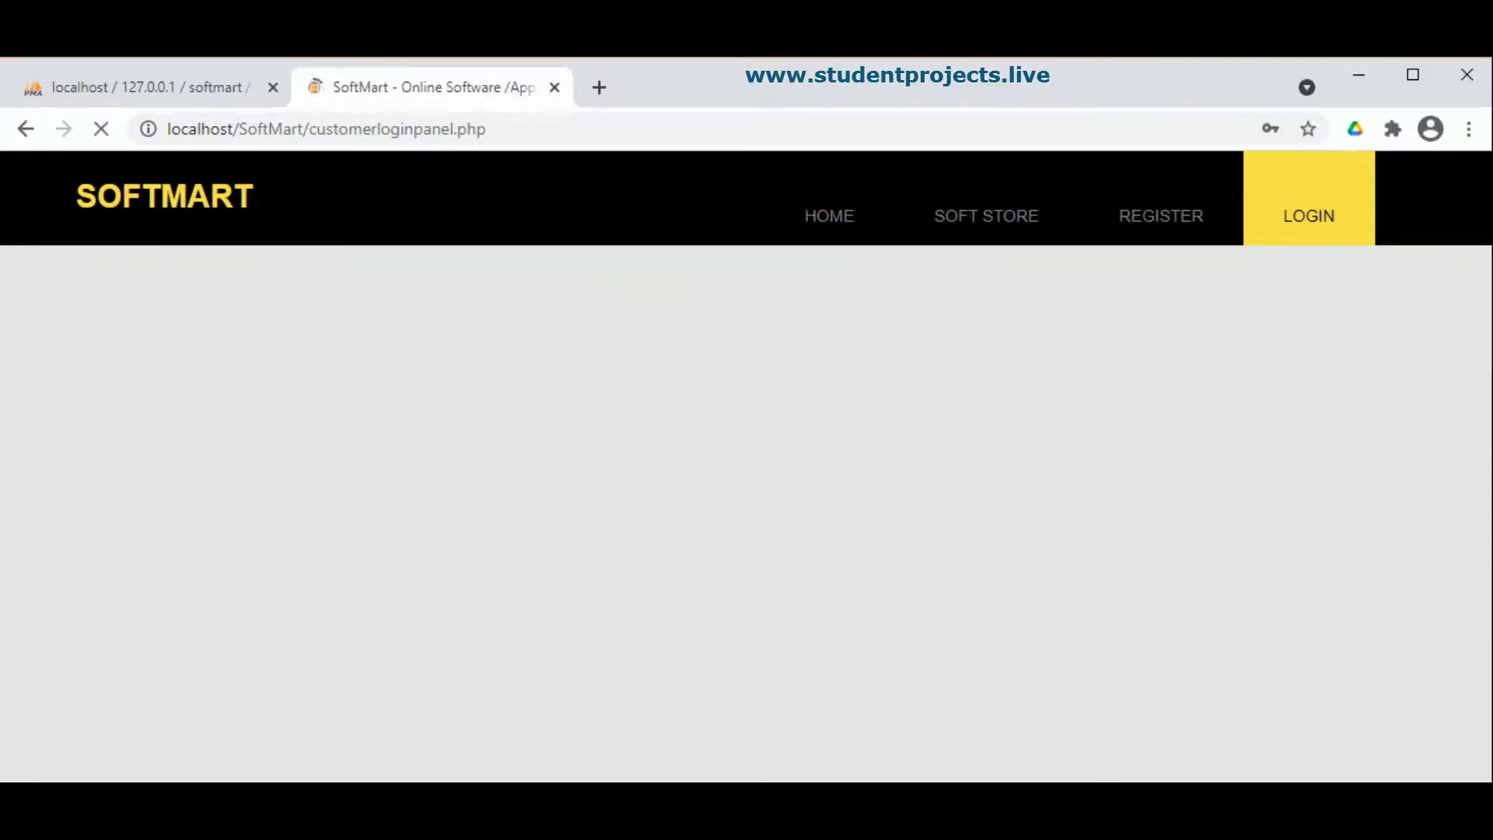
Step: Open the customer profile edit page, then return to the My Account panel
scroll(265, 704, down, 2)
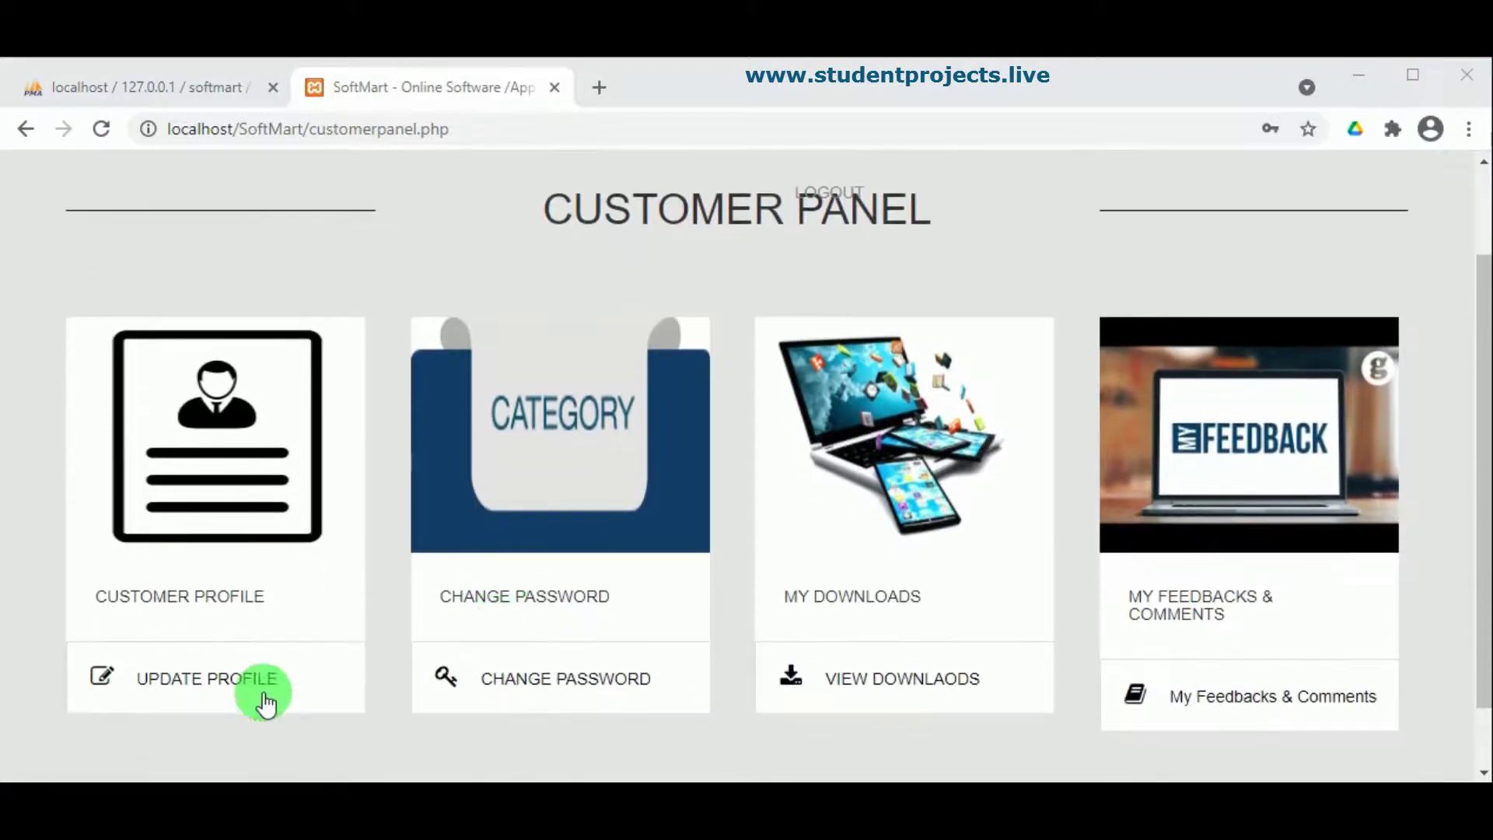
click(229, 680)
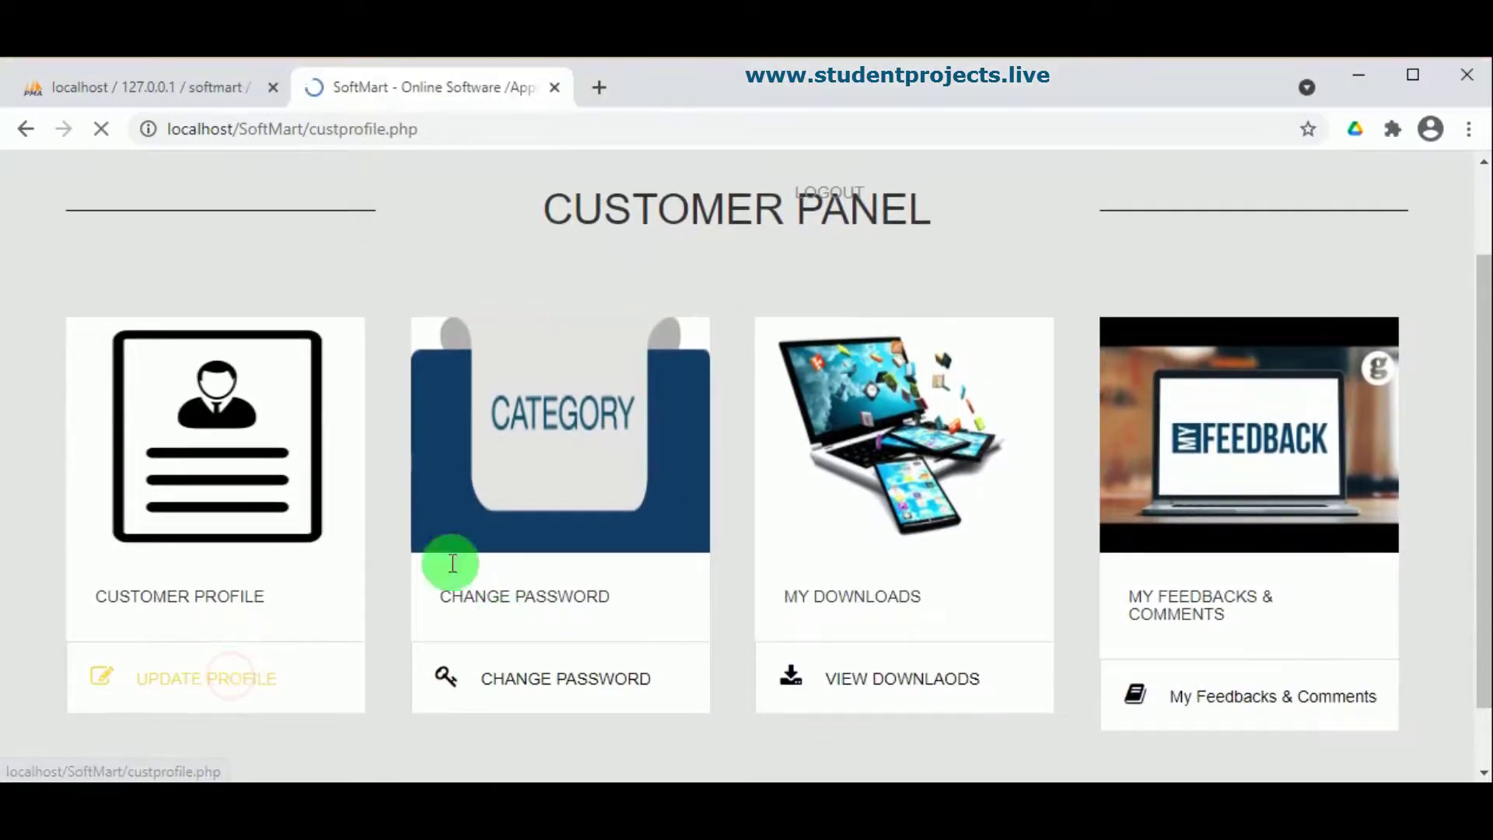
scroll(748, 511, down, 1)
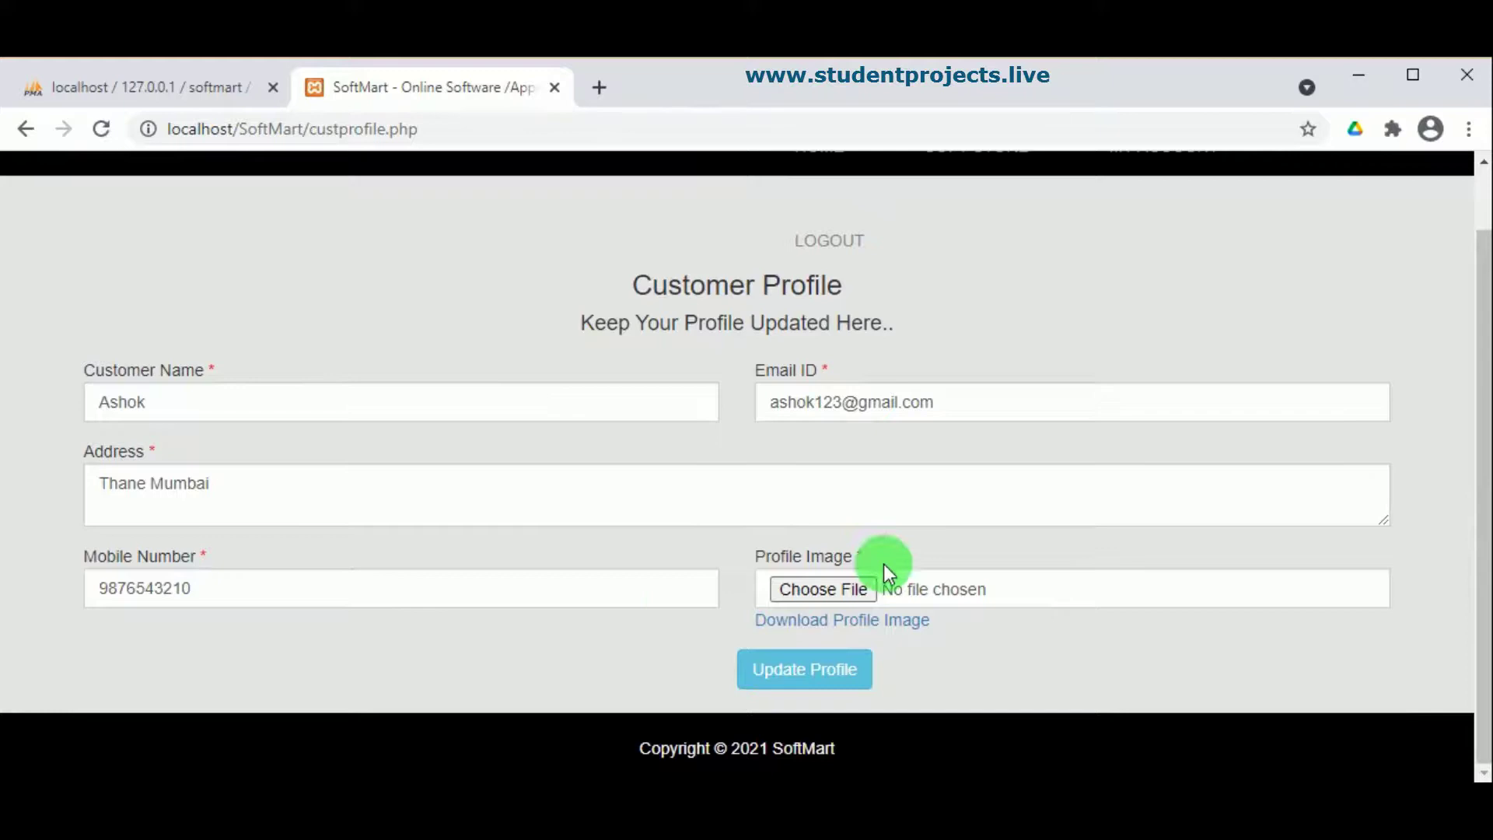
scroll(845, 347, up, 1)
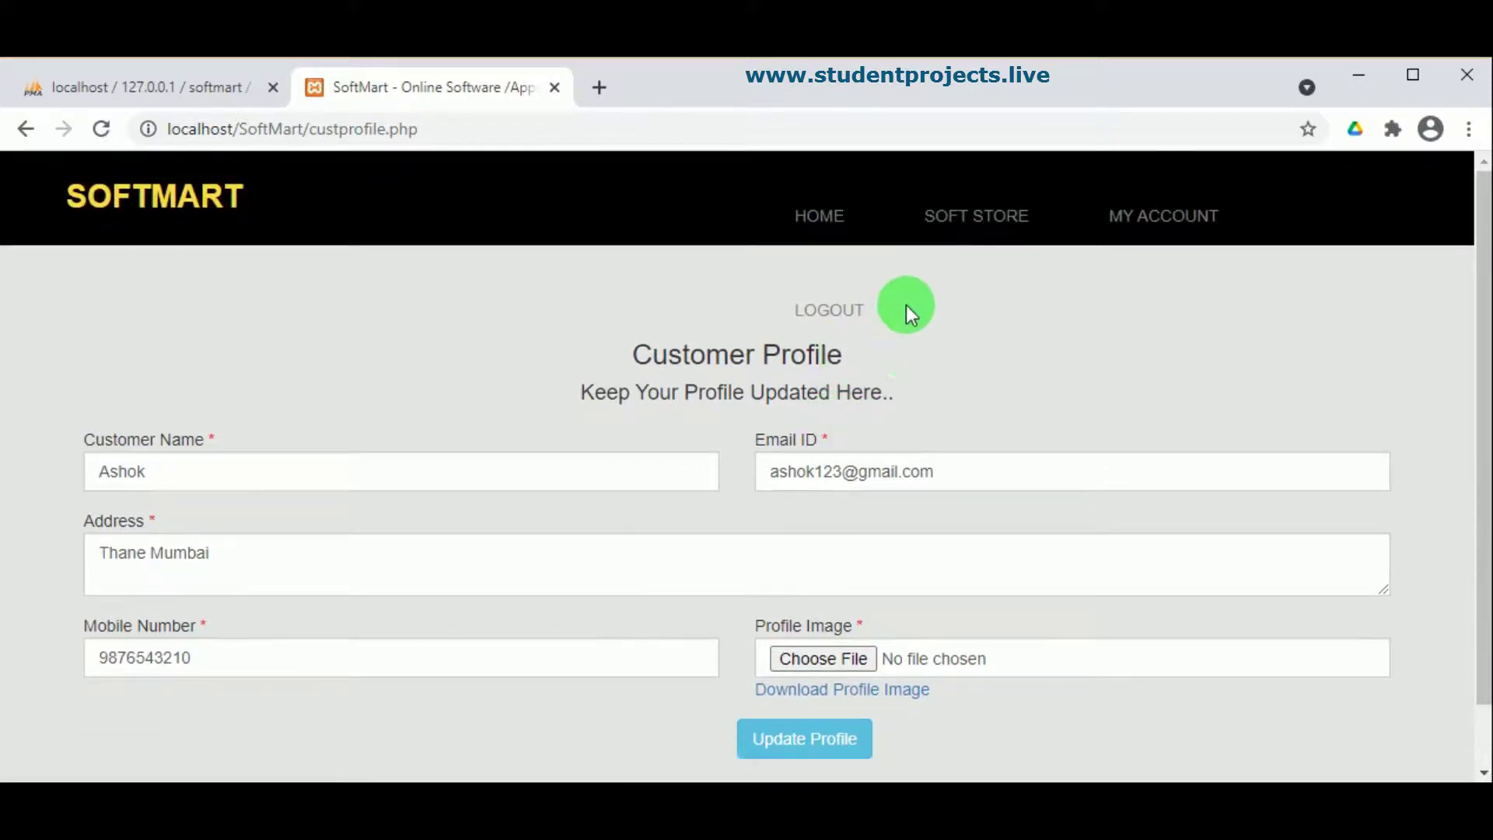
click(1127, 206)
scroll(660, 467, down, 2)
scroll(459, 666, up, 2)
scroll(467, 666, down, 3)
Step: Visit the Change Password form, return to the Customer Panel, and open Soft Store
click(576, 613)
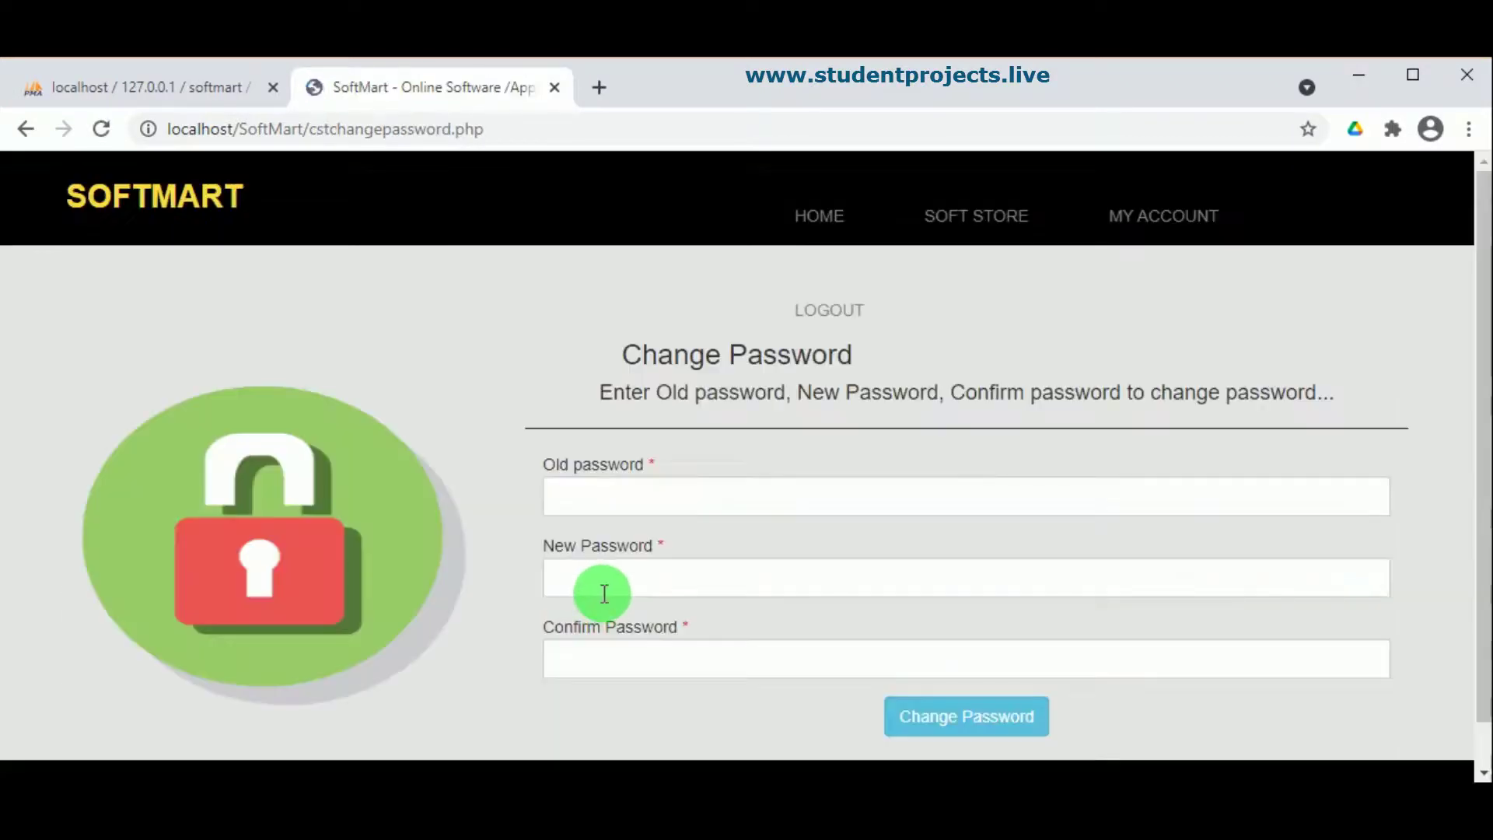
scroll(604, 593, down, 1)
scroll(823, 409, up, 1)
scroll(823, 409, down, 1)
click(1157, 189)
scroll(864, 529, down, 1)
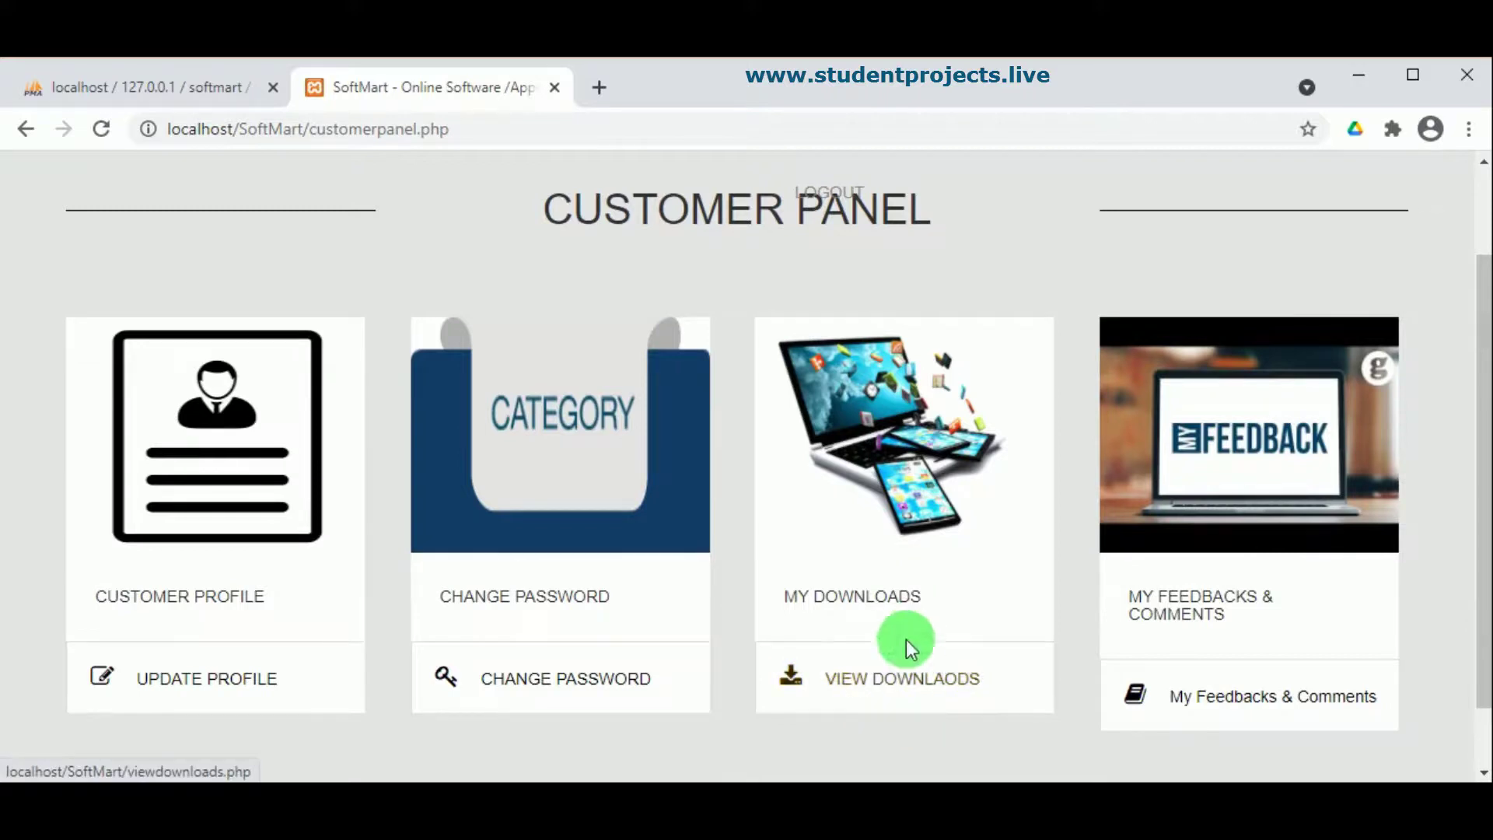
scroll(1159, 630, up, 1)
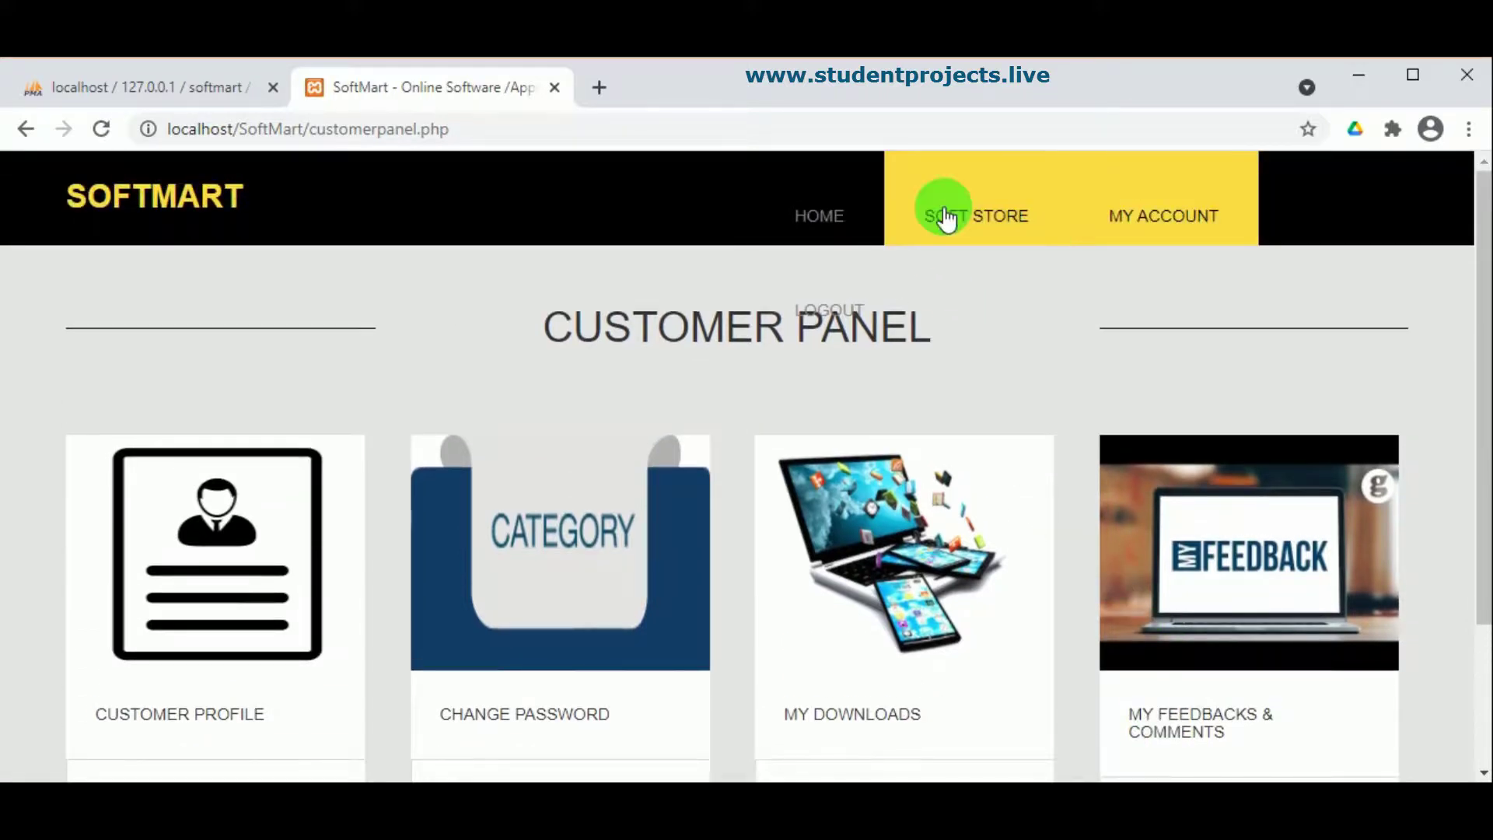
click(933, 232)
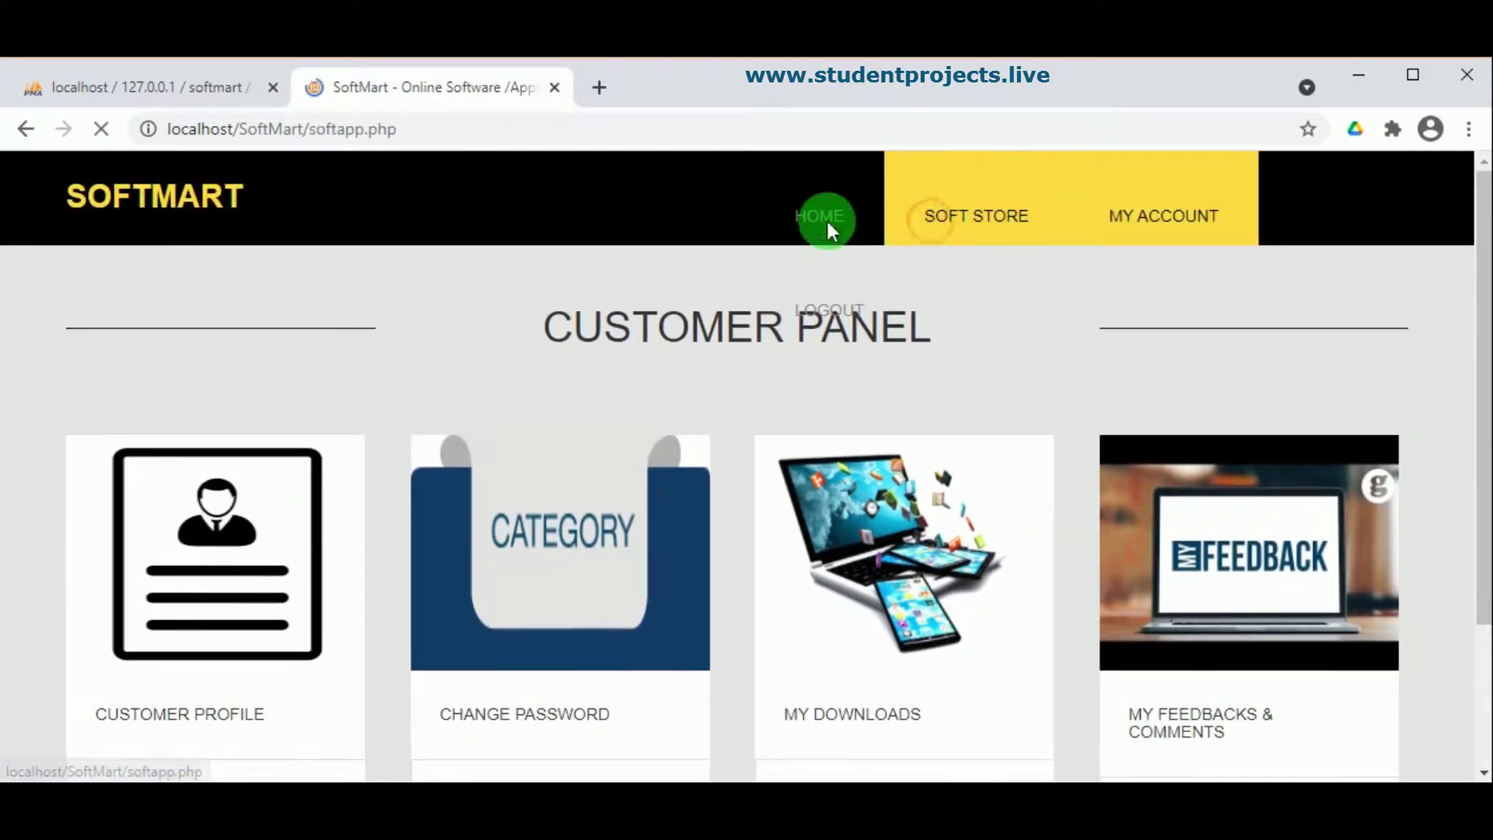
Step: Filter the store to Antivirus software and open the Avast Antivirus product page
scroll(551, 578, down, 3)
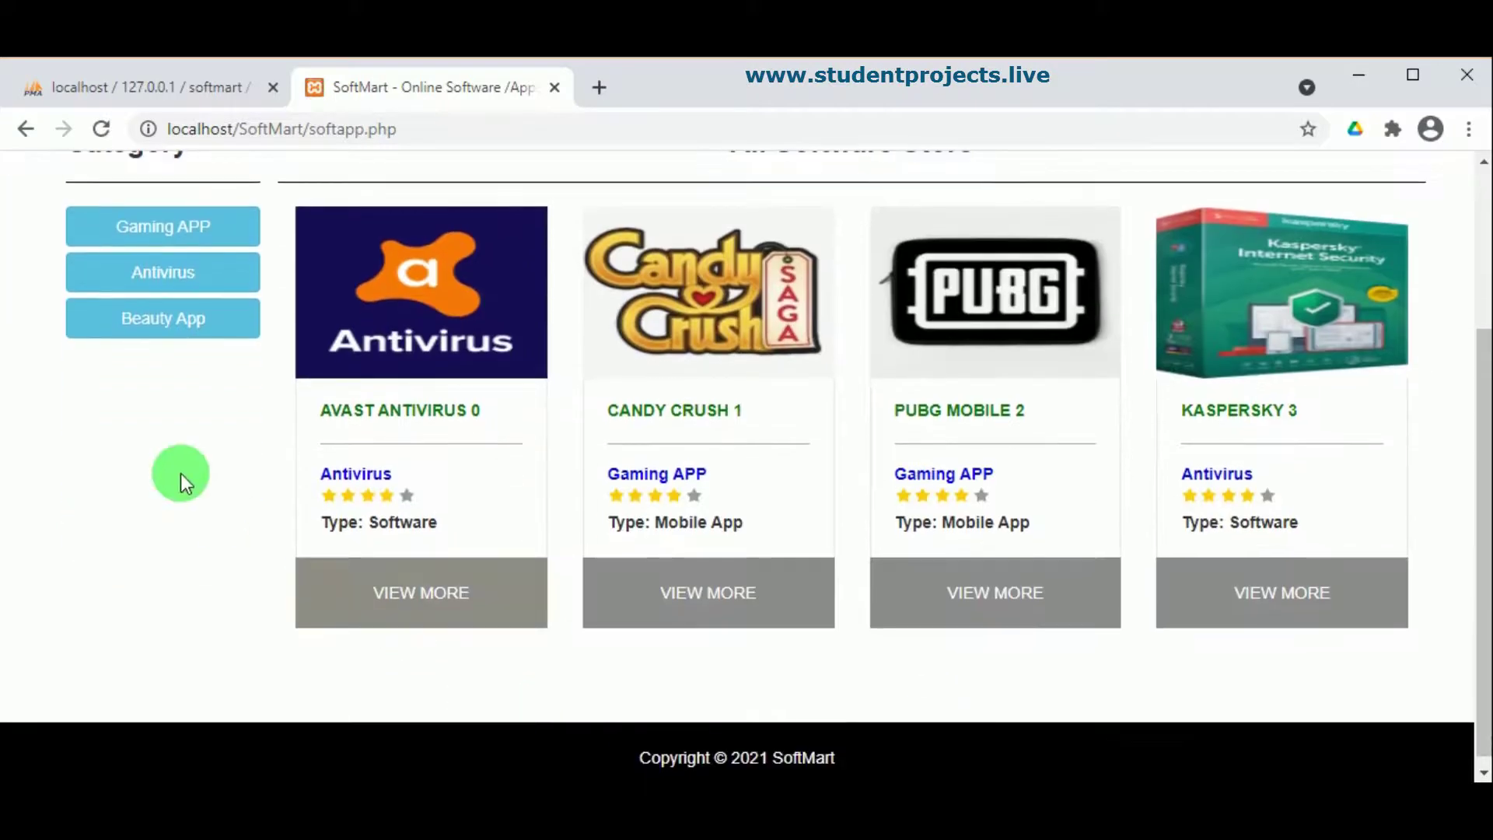
click(165, 274)
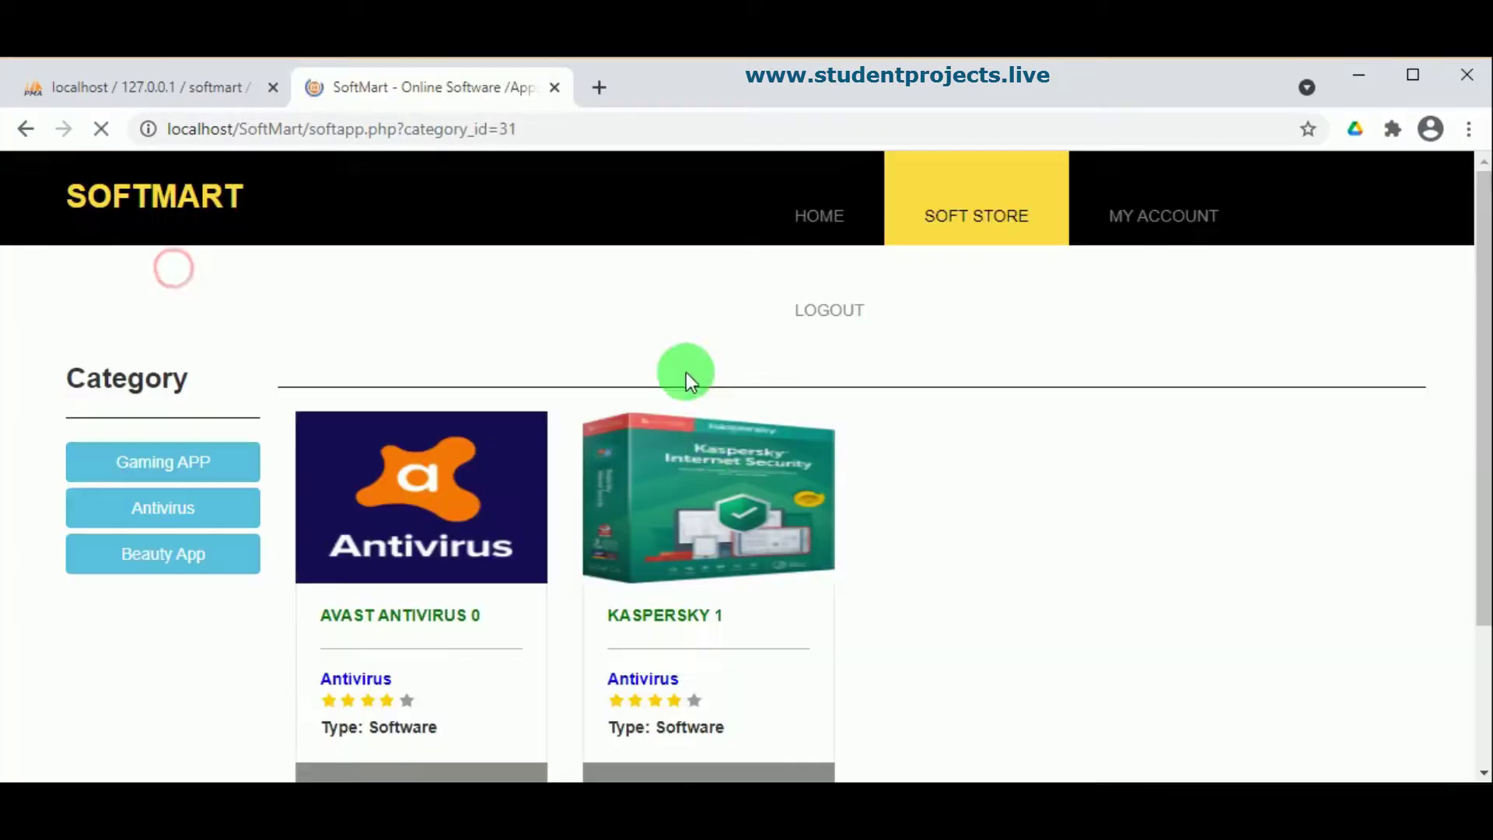
scroll(682, 568, down, 3)
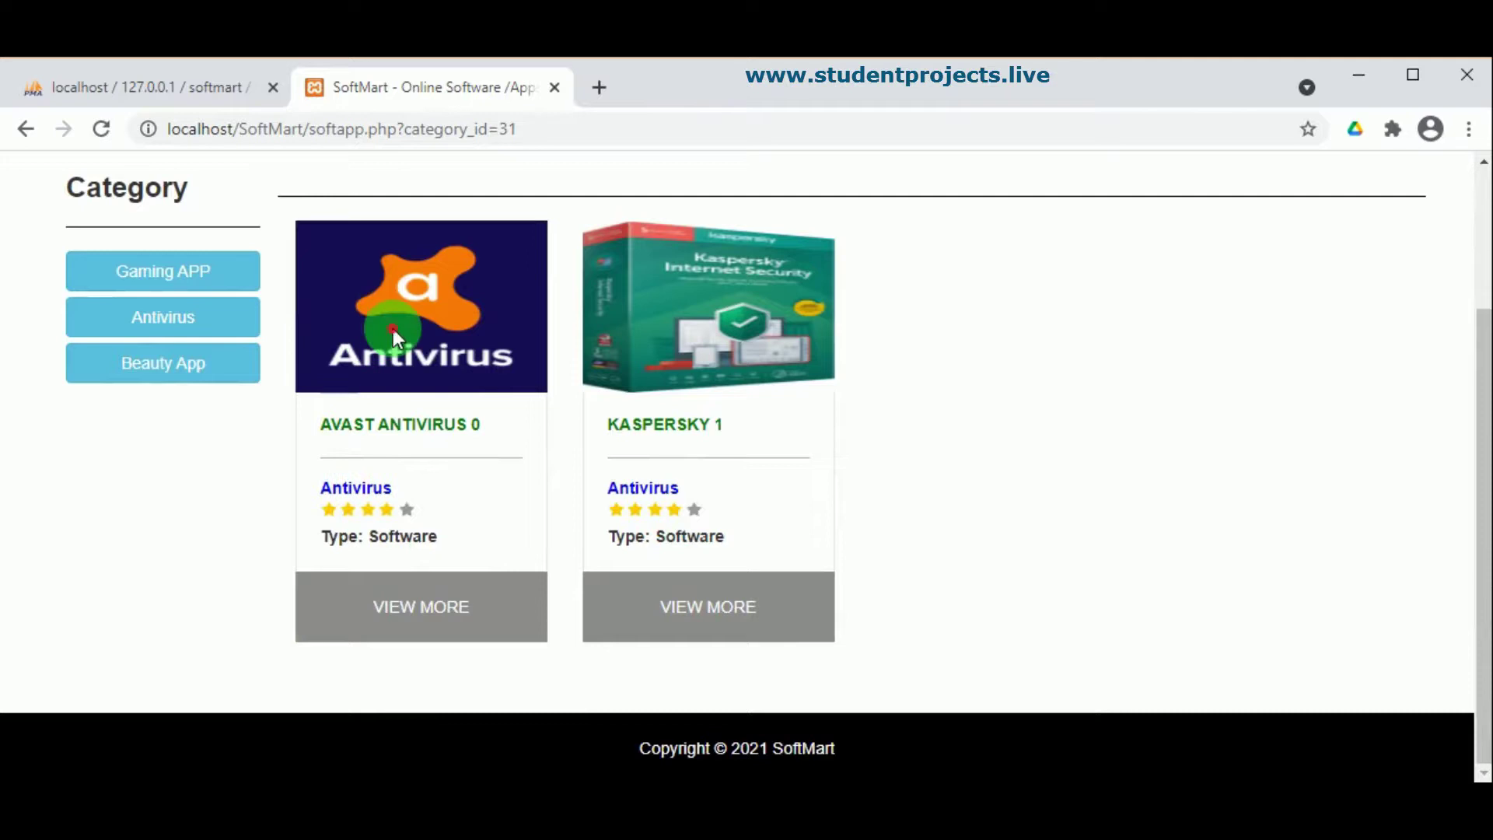
click(389, 616)
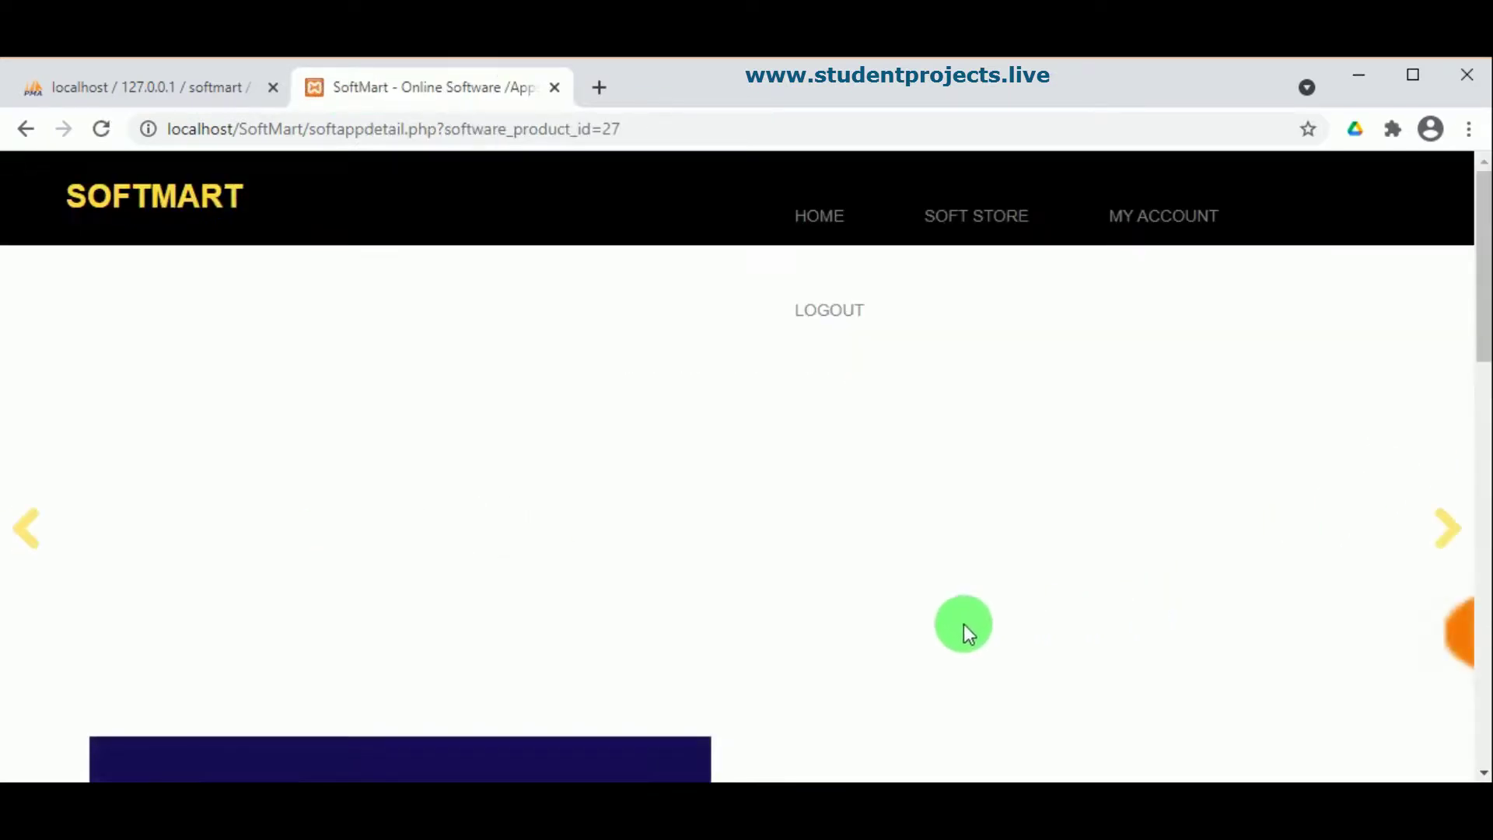
Step: Download the 34.3 MB Avast Antivirus APK
scroll(637, 549, down, 2)
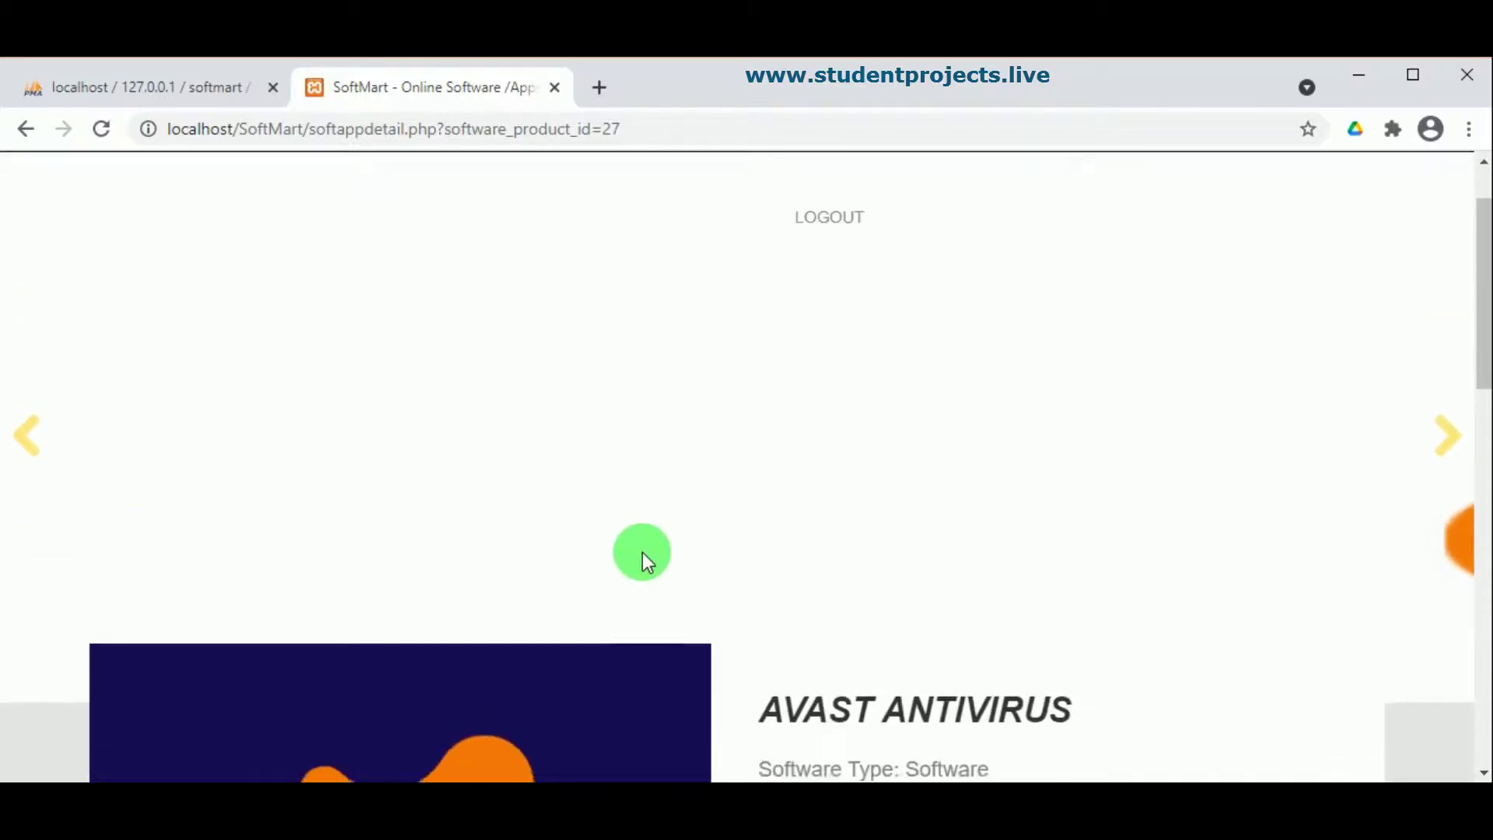
scroll(641, 554, down, 6)
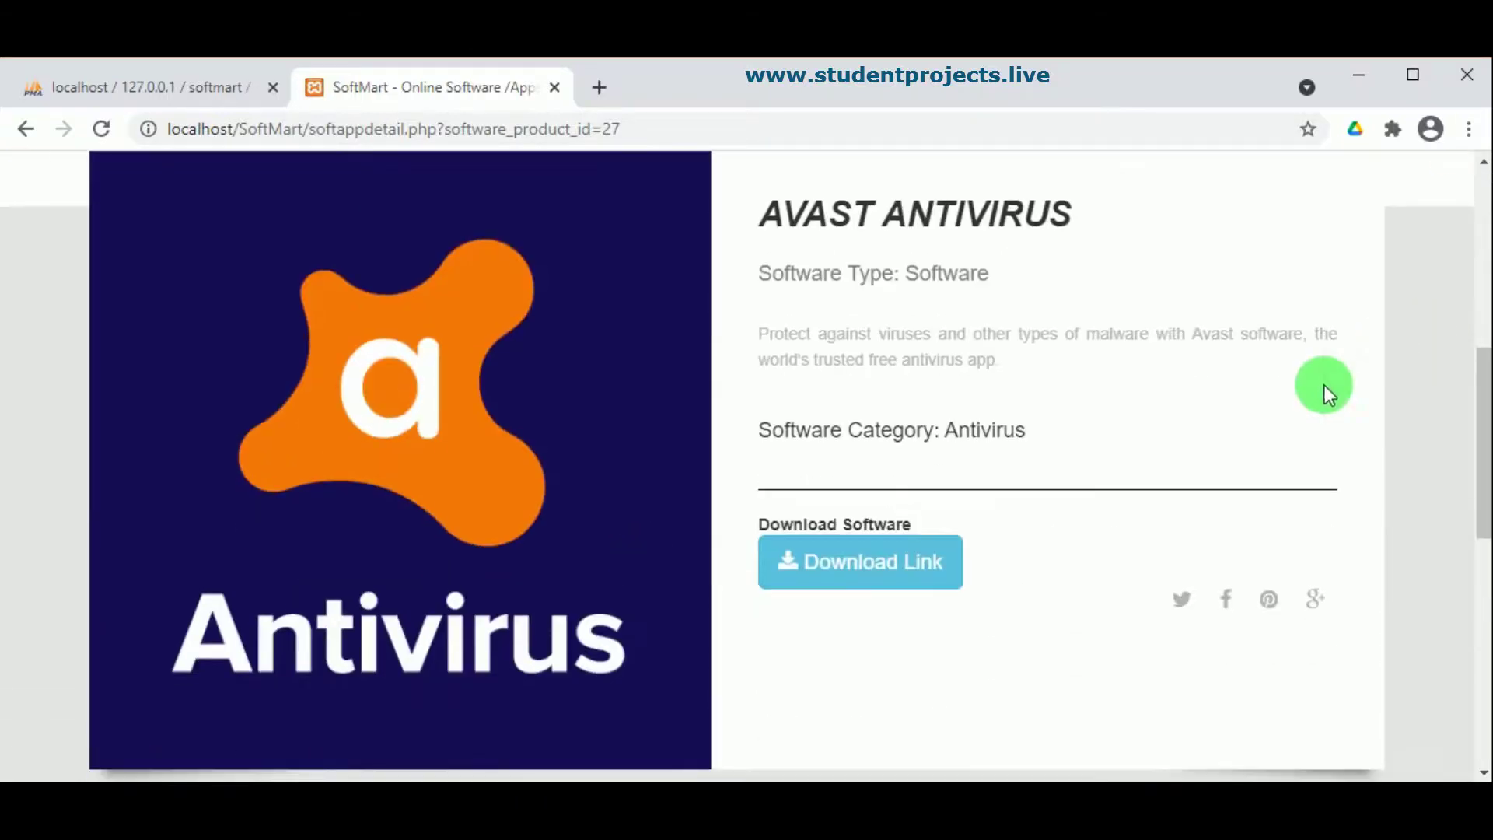
click(805, 576)
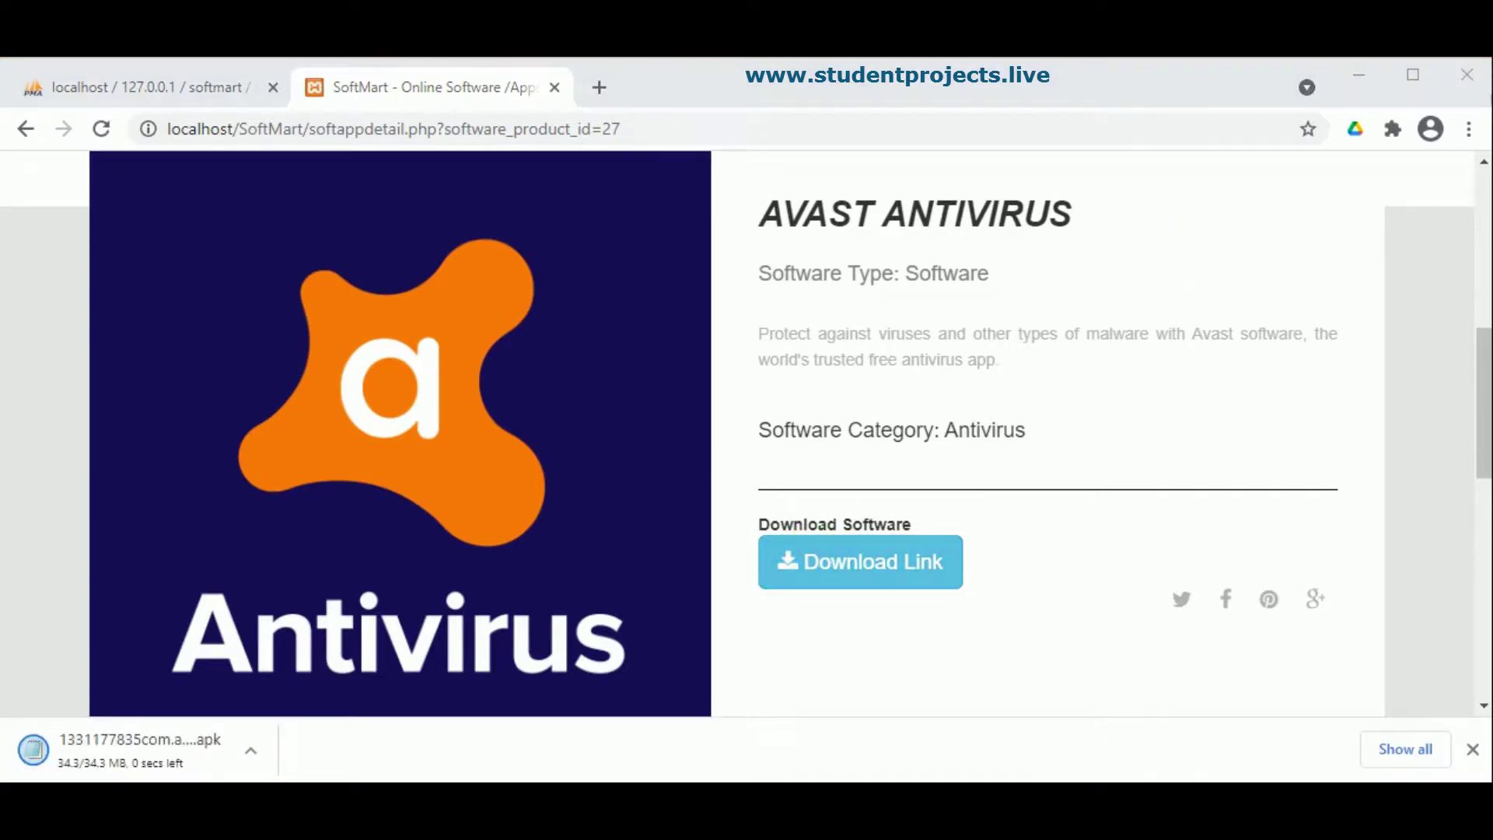
click(99, 764)
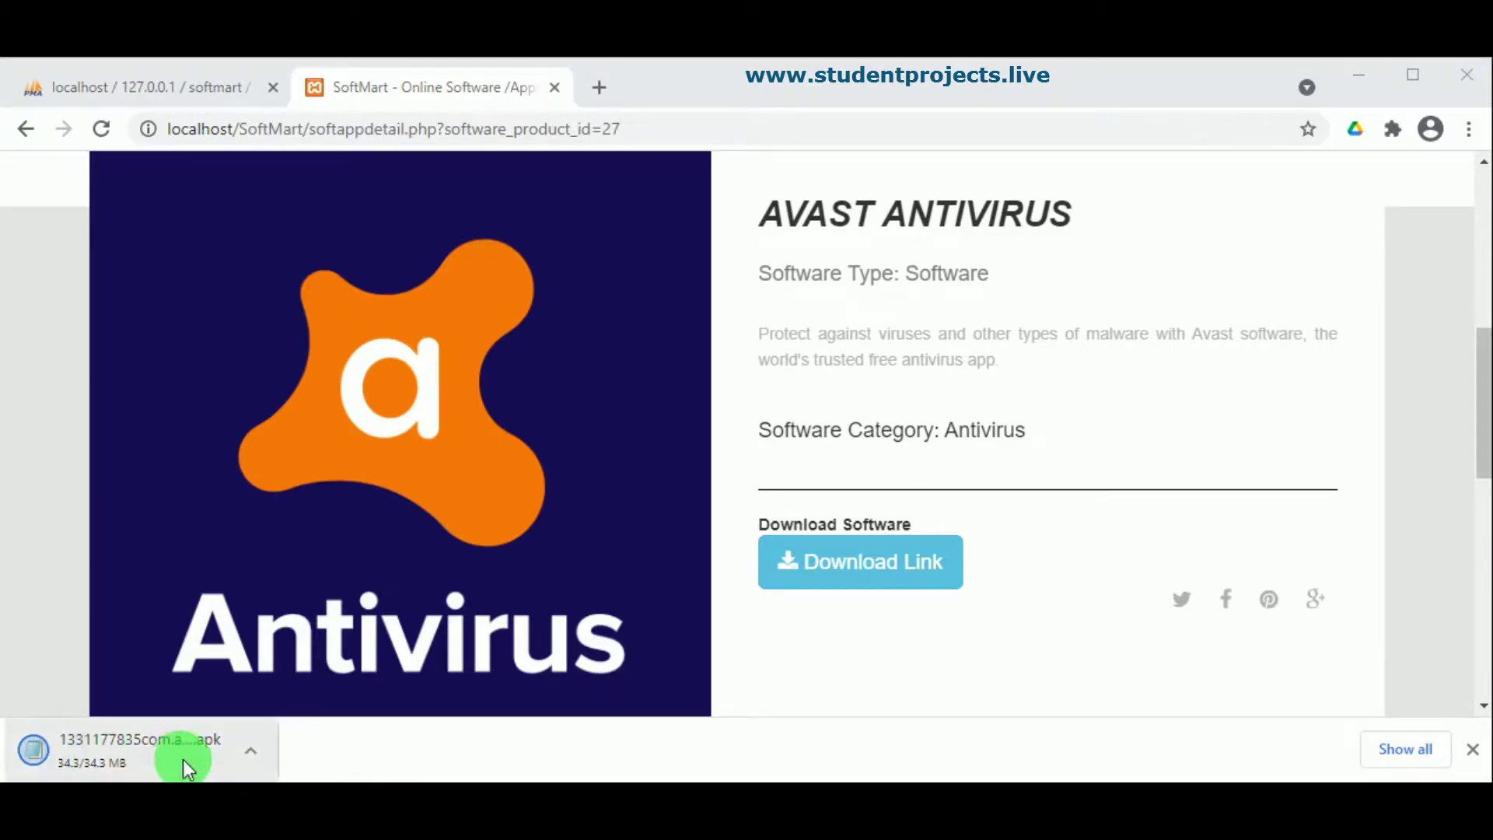
Step: Go back to the All Software Store listing
scroll(1016, 511, up, 7)
scroll(1016, 511, down, 2)
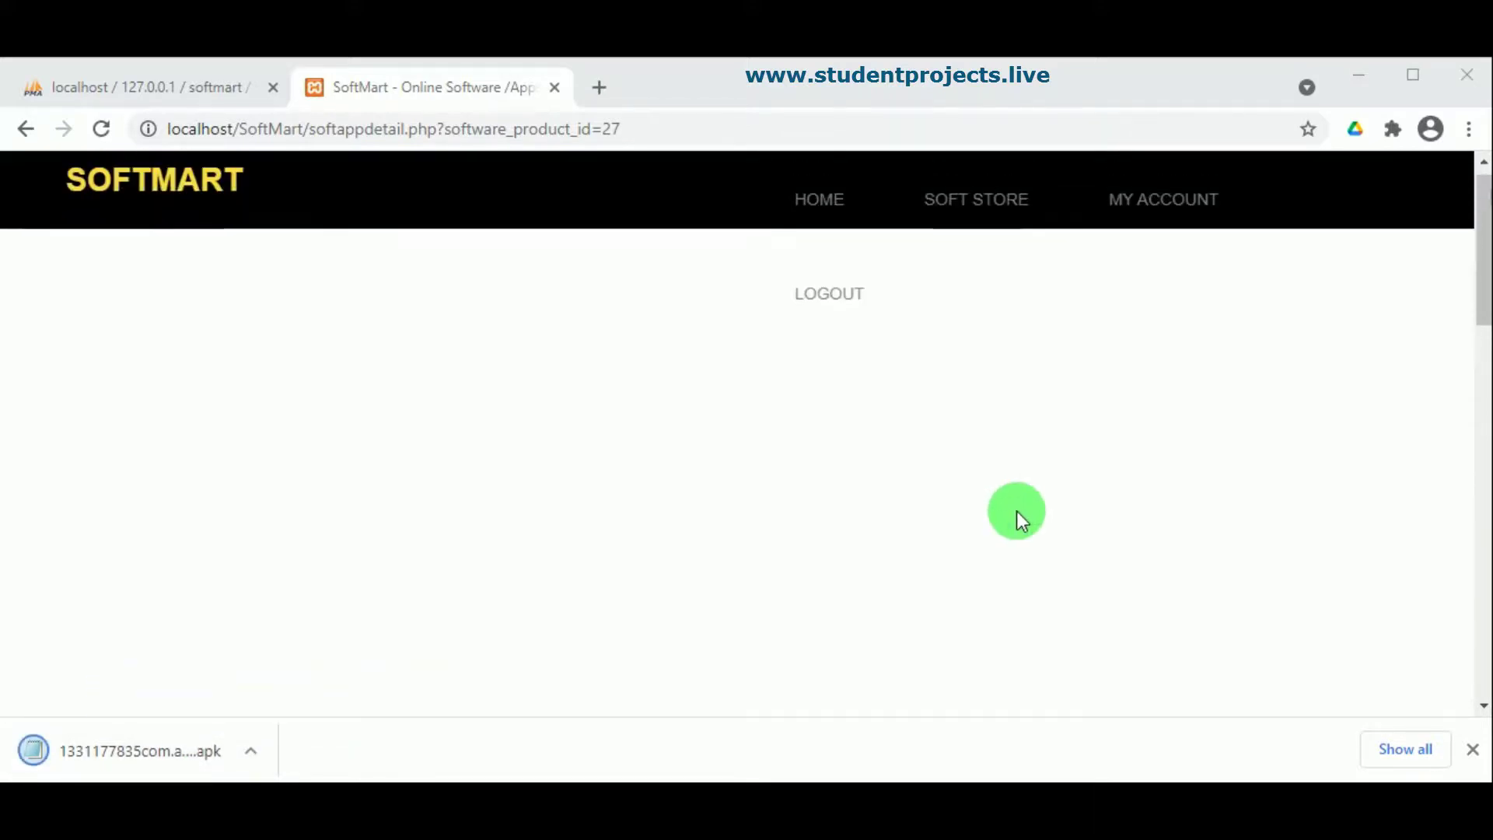
scroll(1071, 316, up, 2)
click(954, 204)
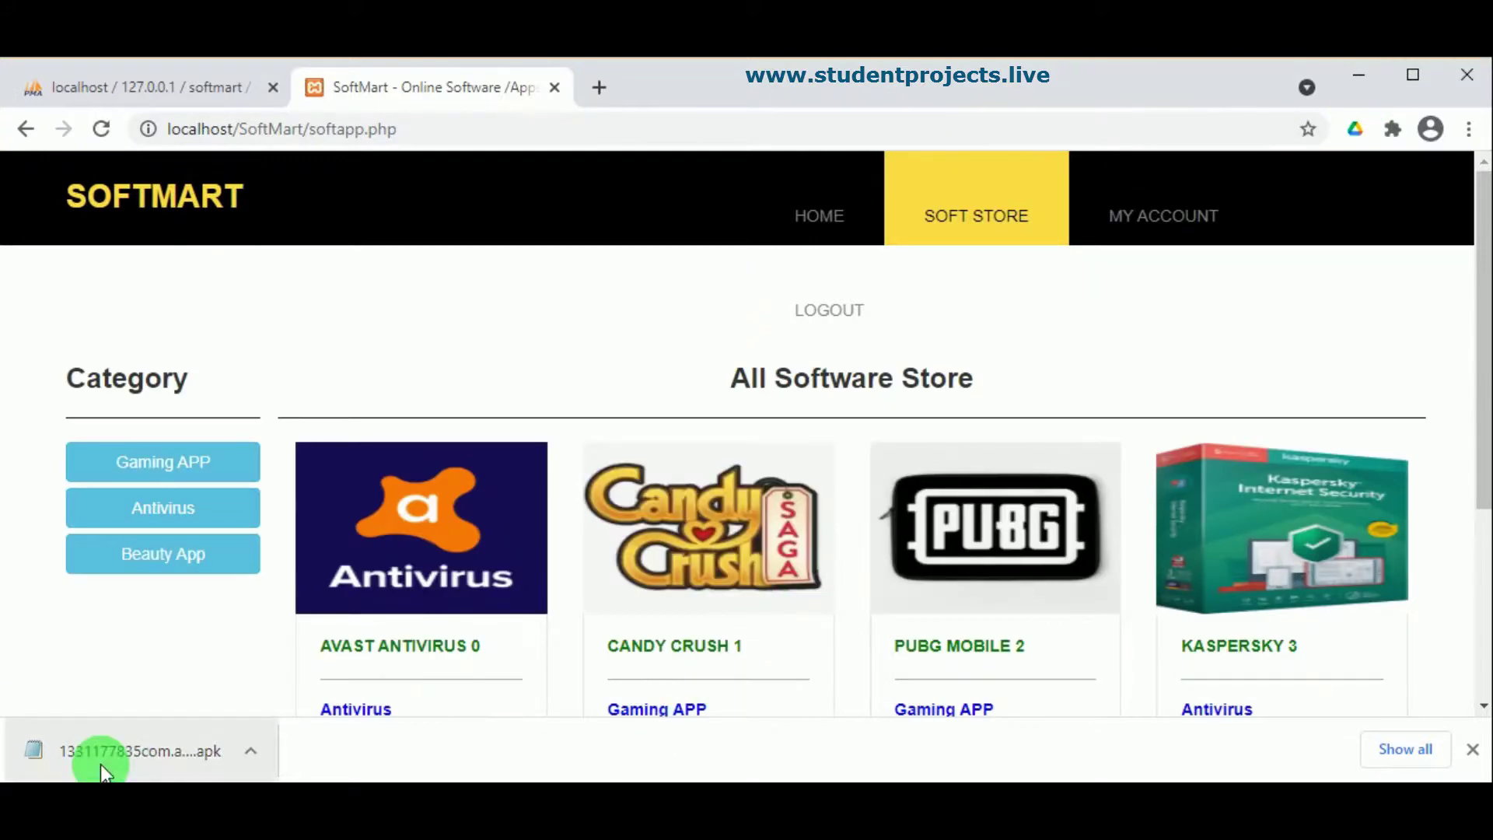
Step: Confirm Avast Antivirus is listed under My Downloads in the customer panel
click(1167, 225)
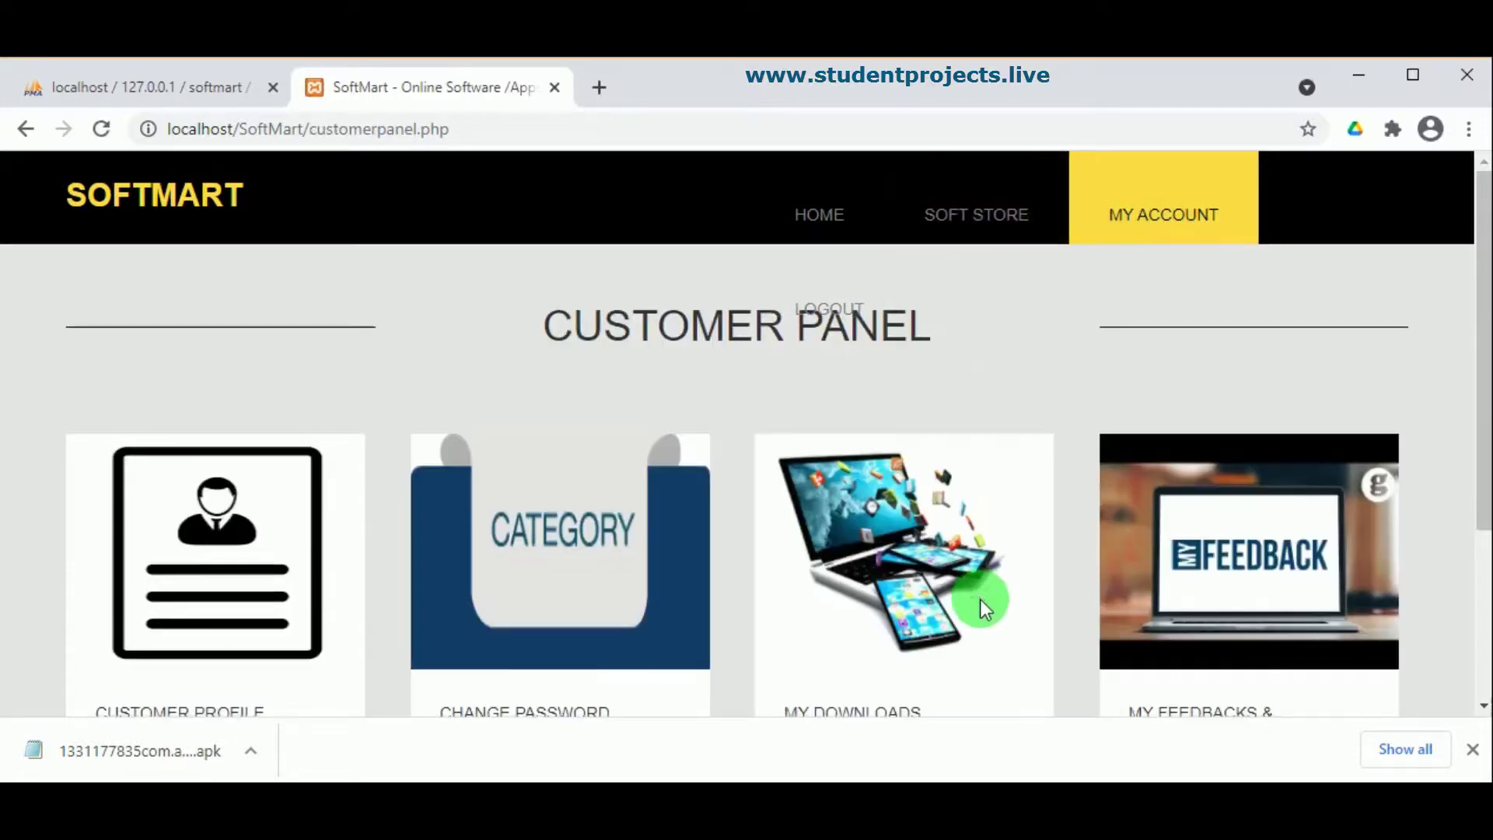
scroll(980, 604, down, 3)
click(907, 538)
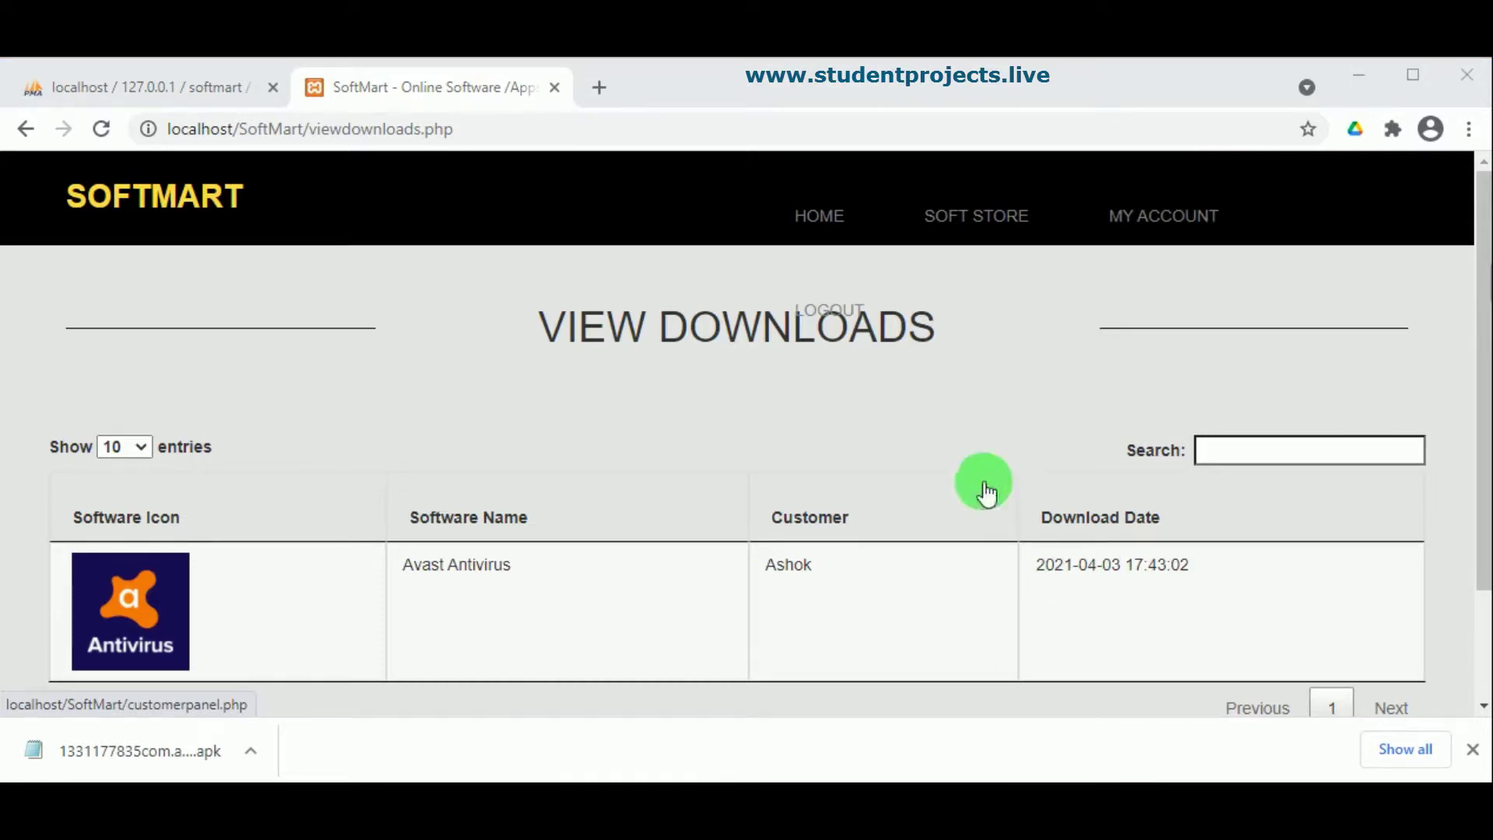
Step: Confirm My Feedbacks & Comments has no comments, then return to the Customer Panel
click(1176, 221)
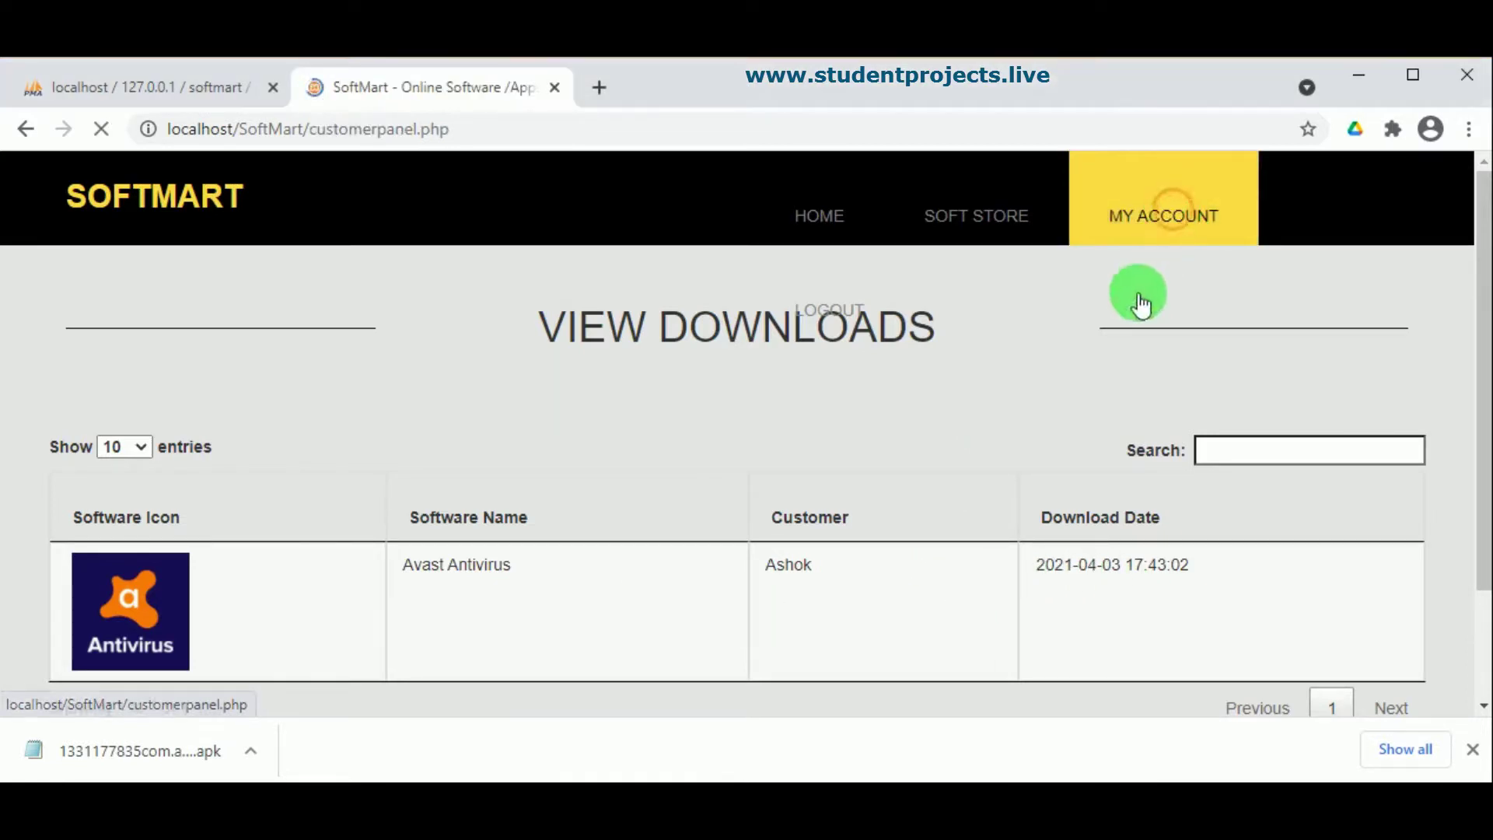
click(1262, 560)
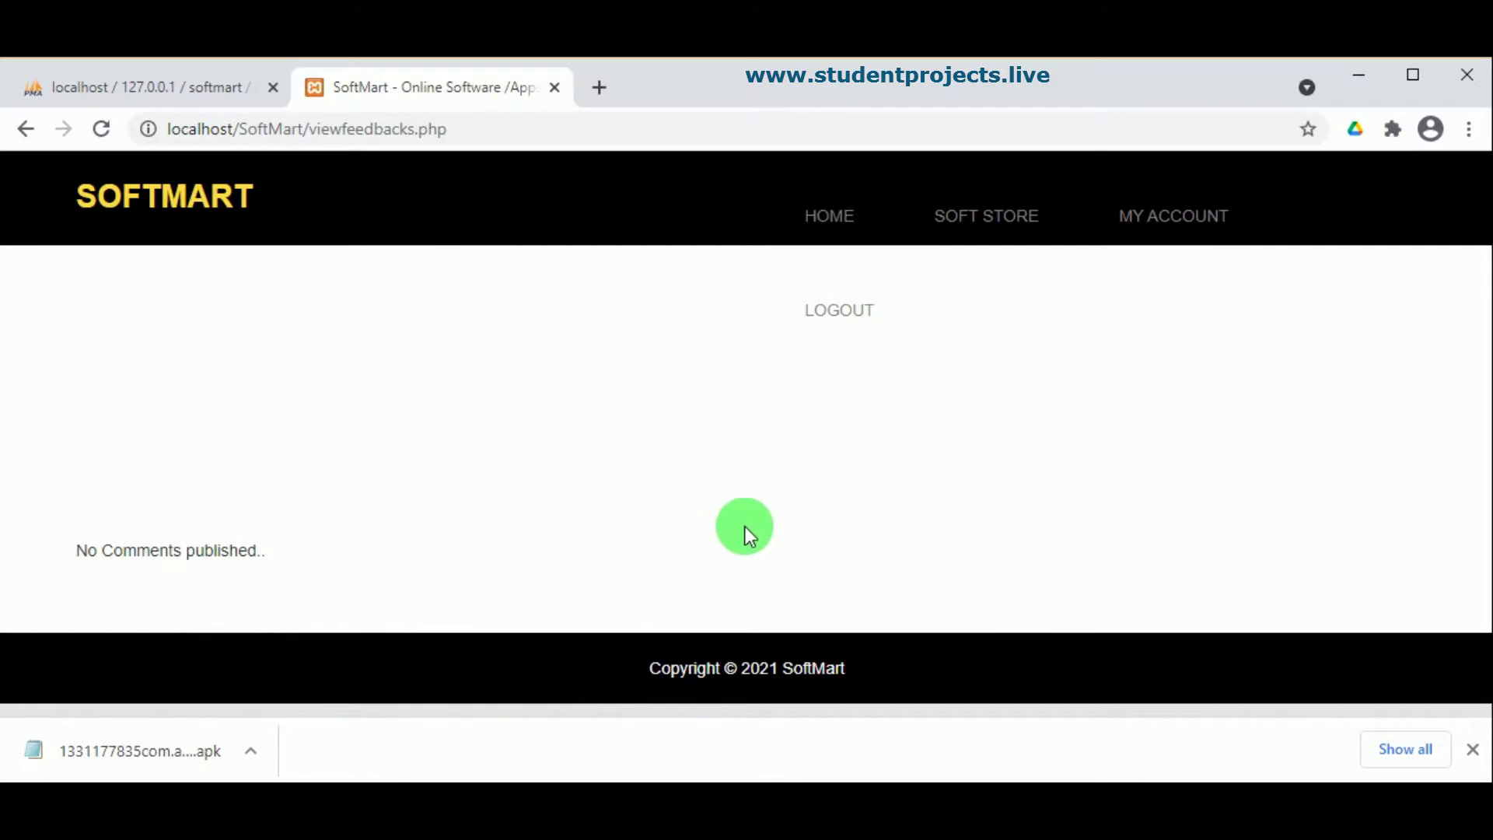
click(1128, 233)
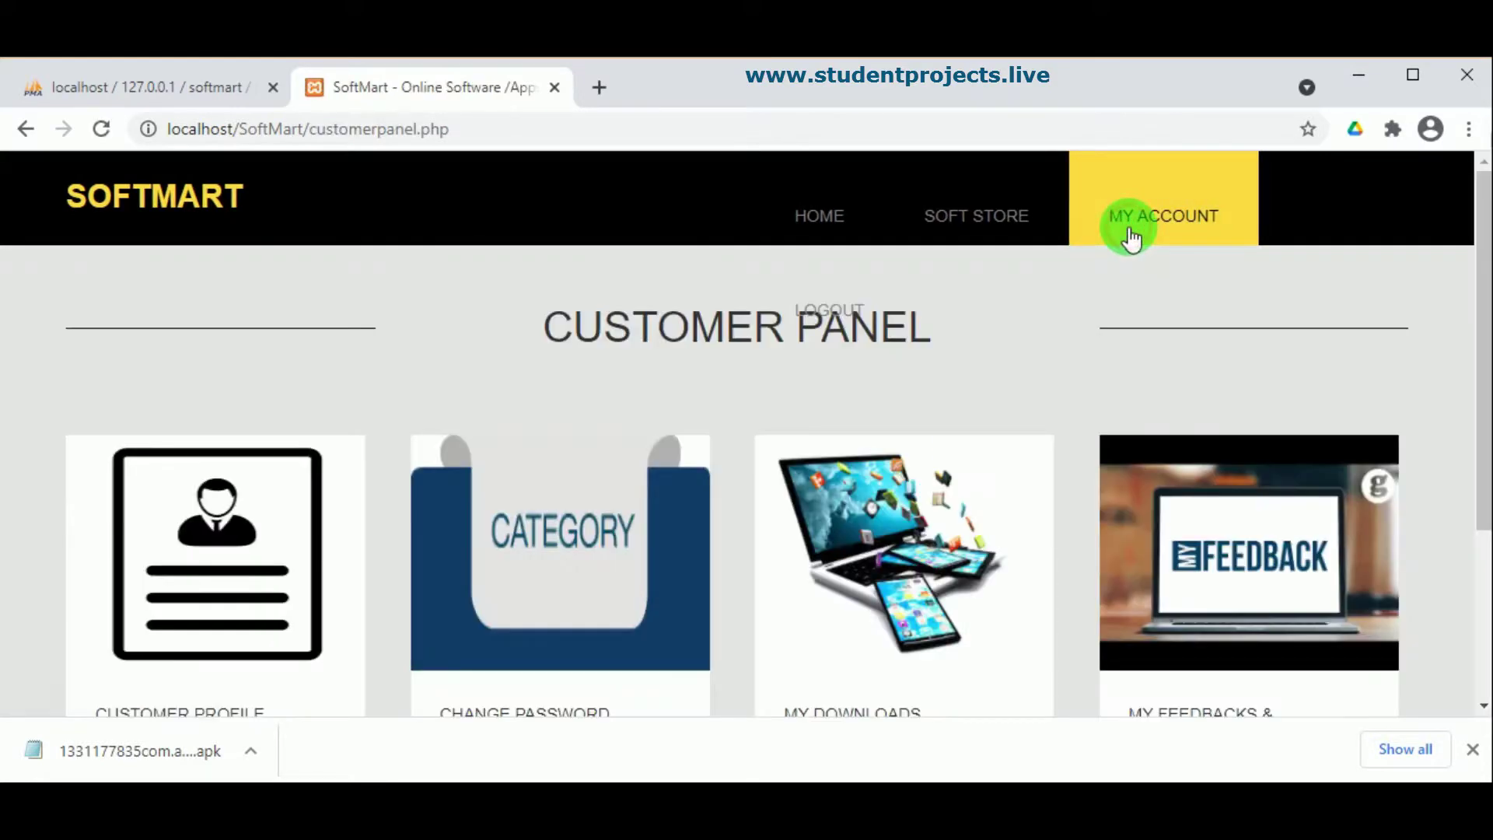
scroll(1237, 454, down, 3)
Step: Open the Avast Antivirus product page from the latest software listing
click(1196, 570)
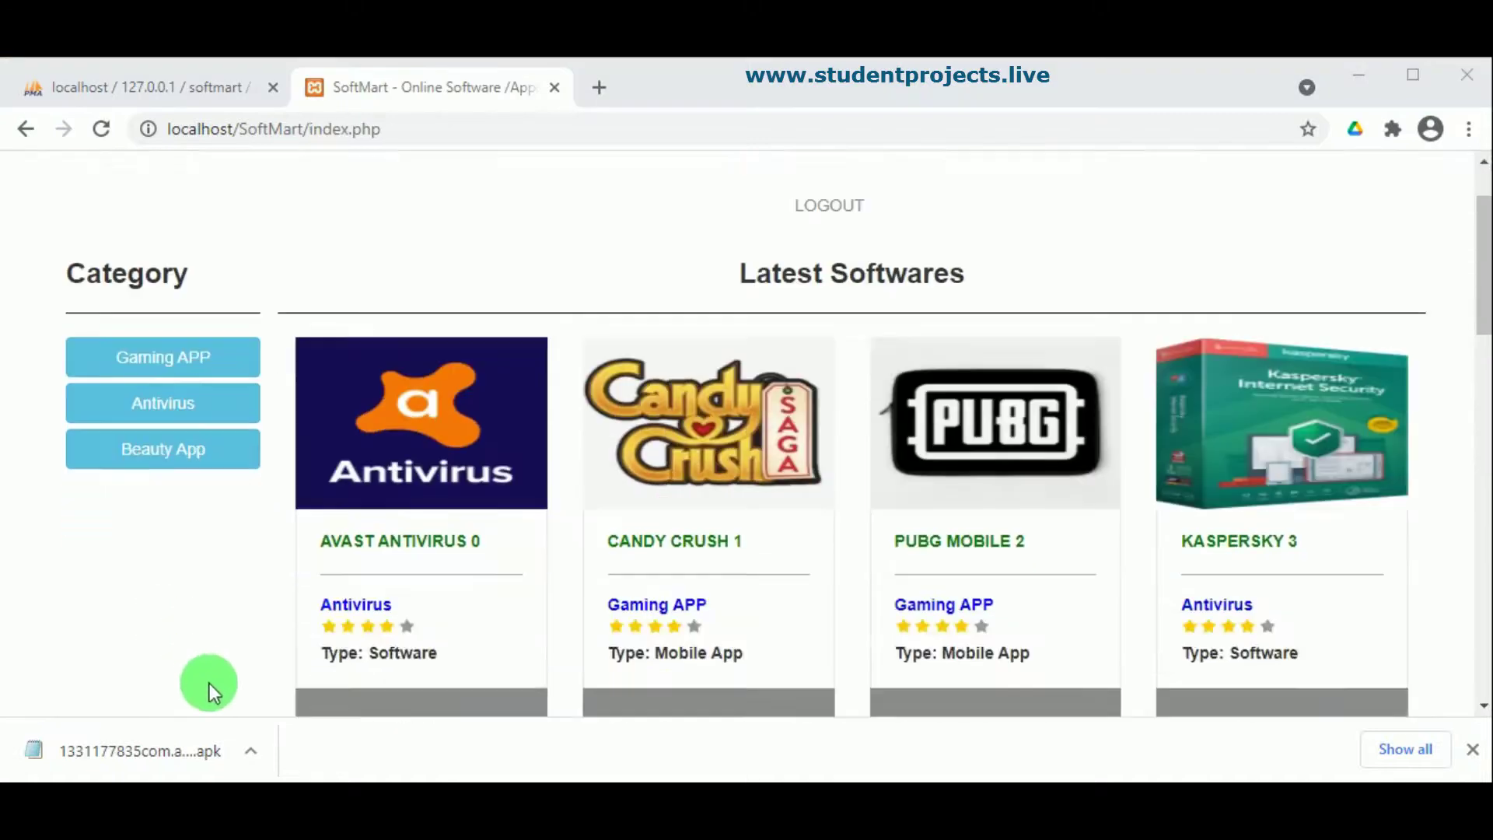
scroll(209, 683, down, 2)
click(407, 595)
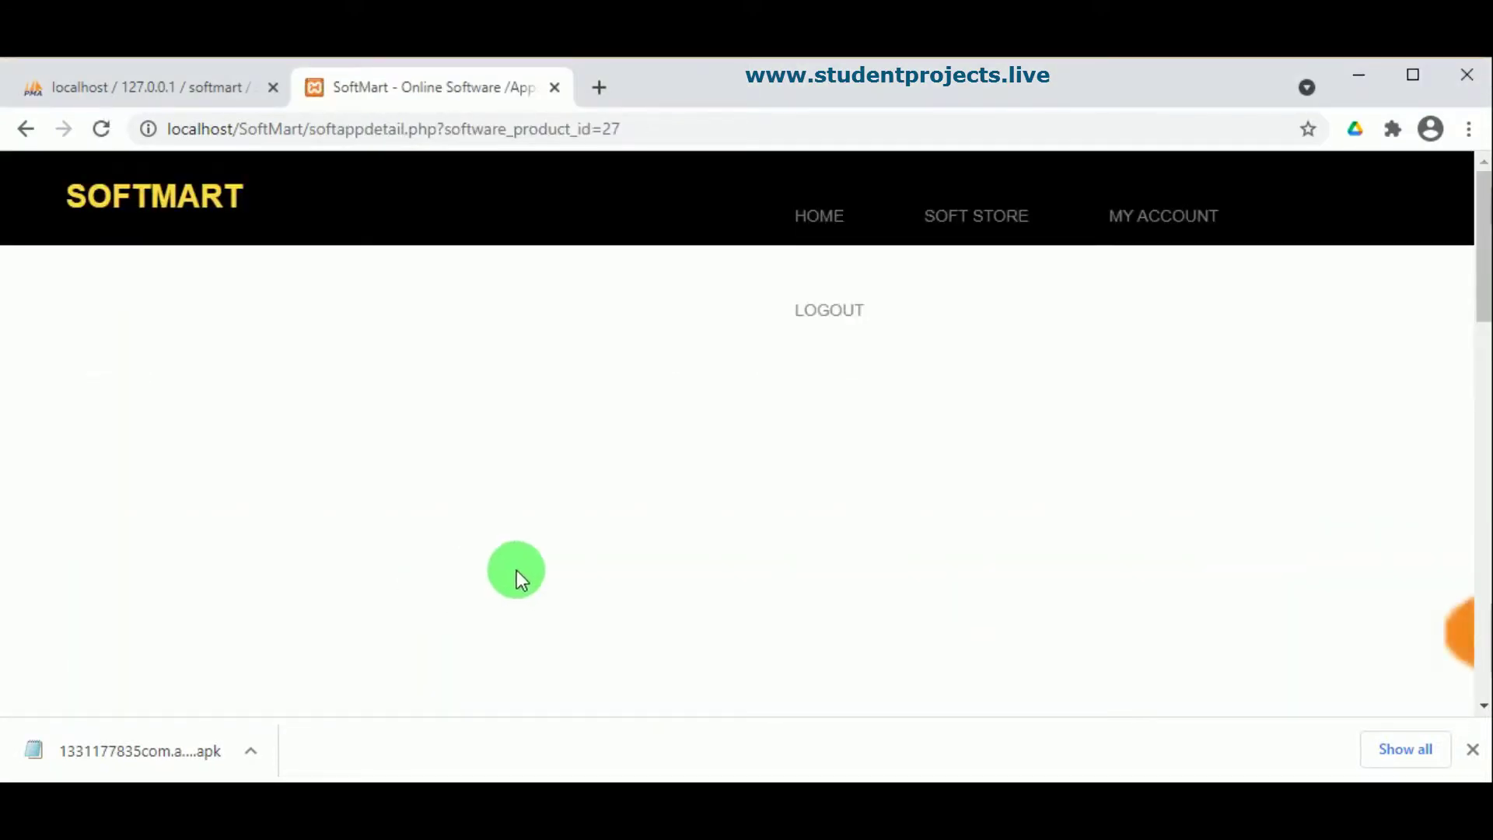
scroll(687, 558, down, 10)
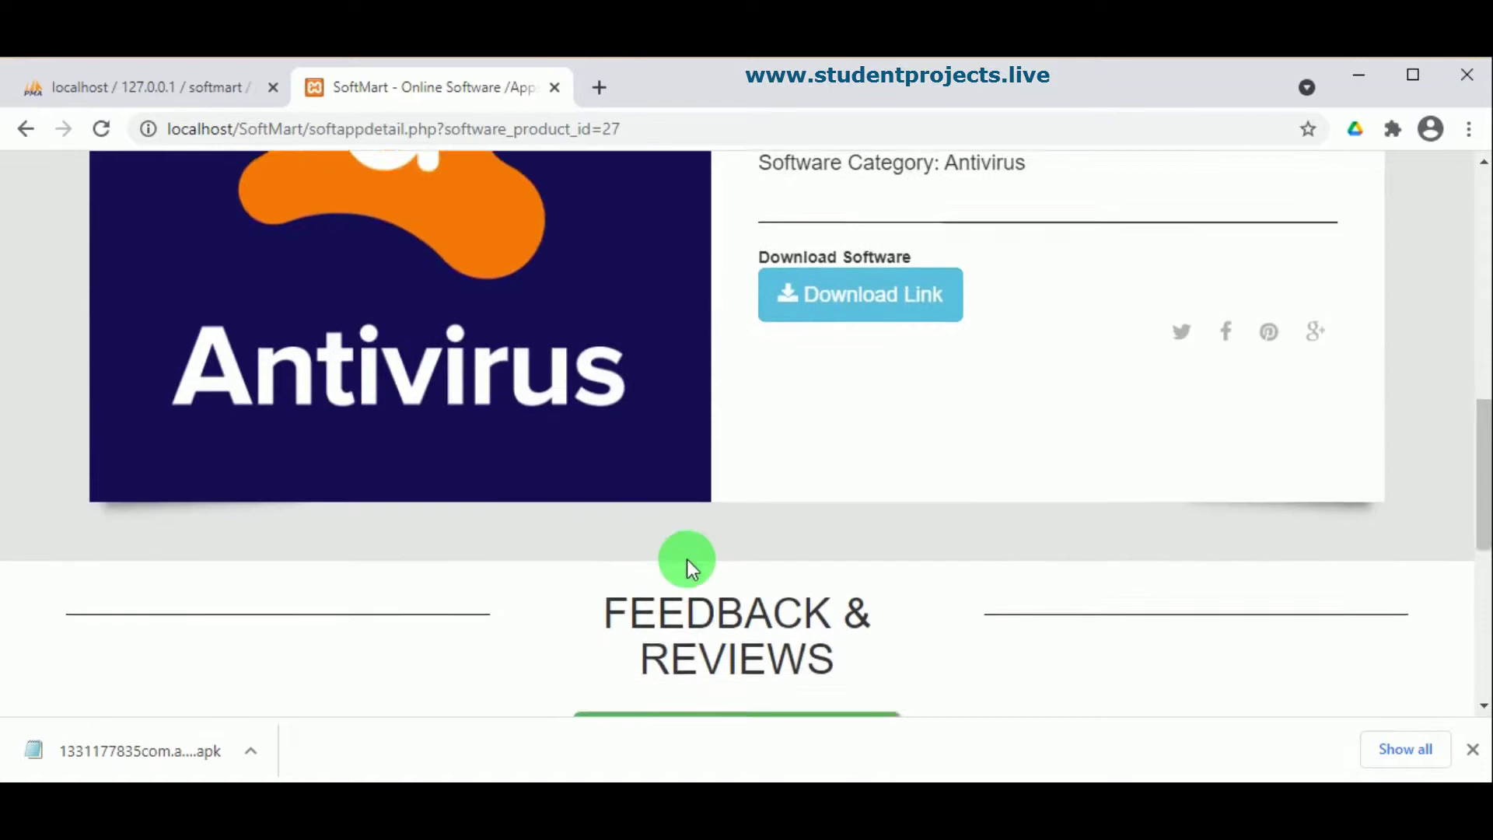
scroll(687, 558, down, 3)
Step: Open the feedback form, rate Avast 4 stars and enter 'Very good software'
click(741, 535)
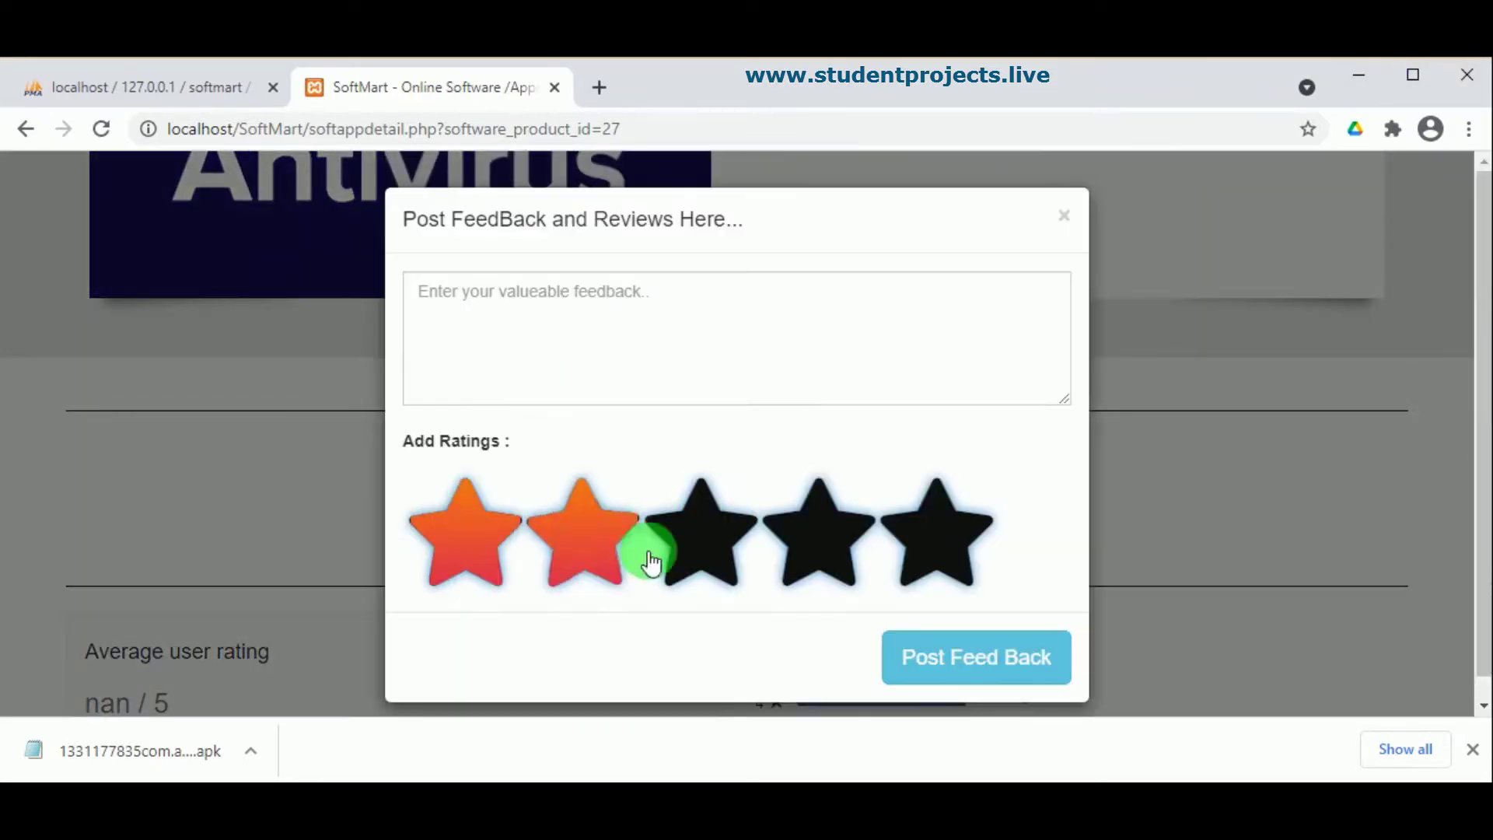
click(831, 554)
click(471, 300)
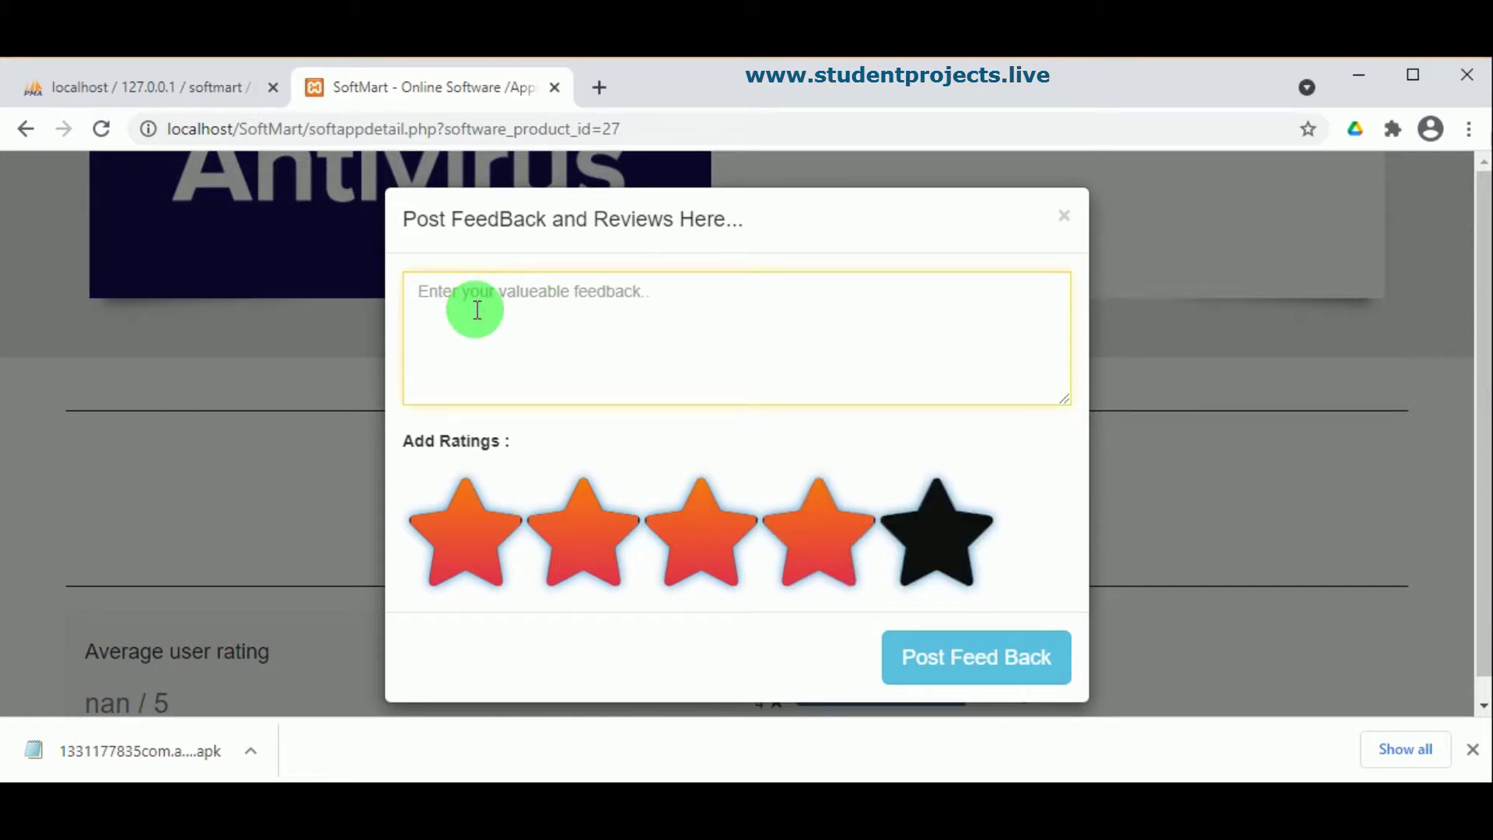
text(Very good so)
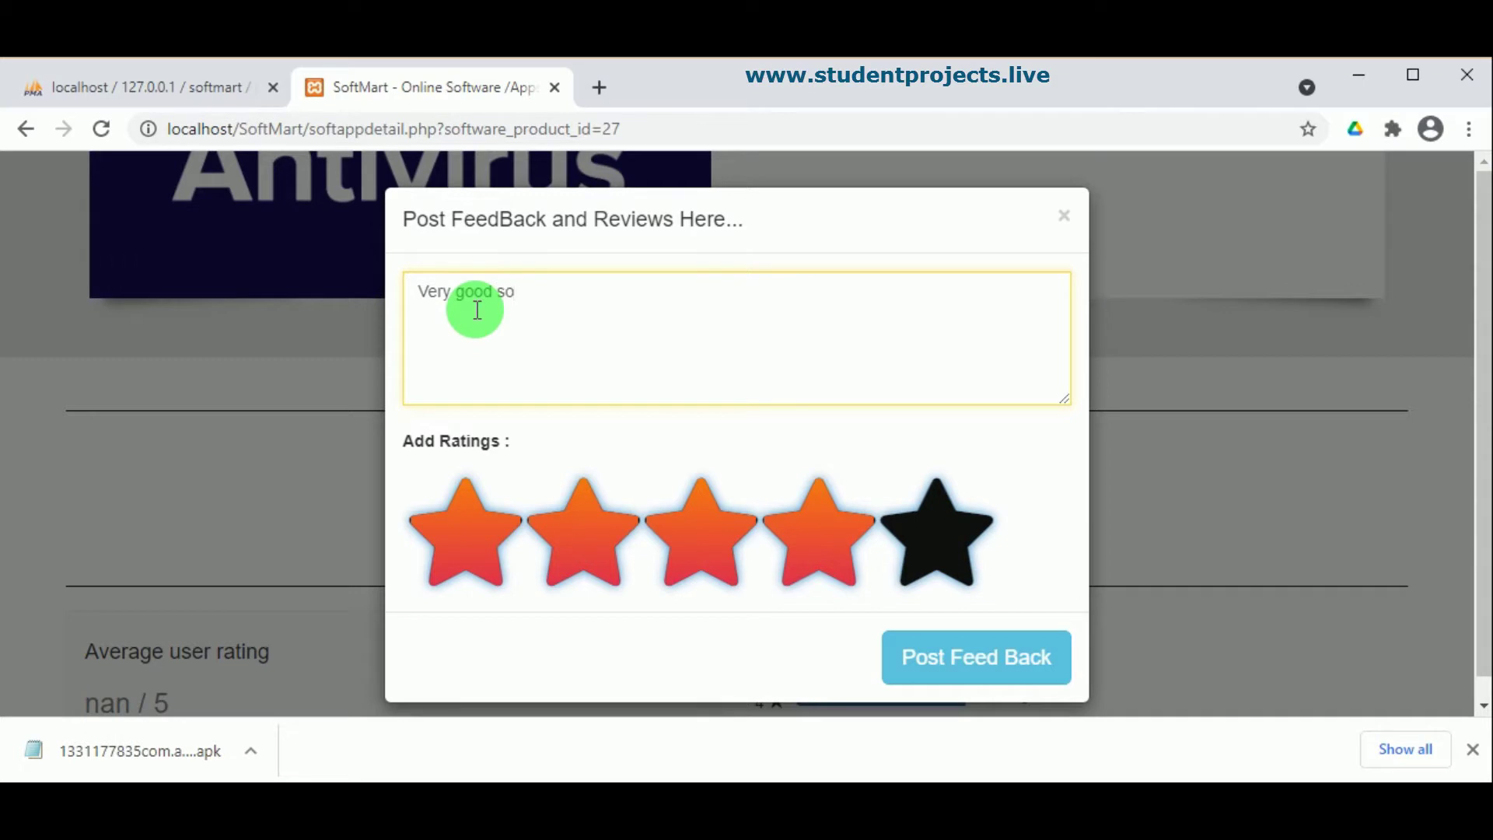
text(ware)
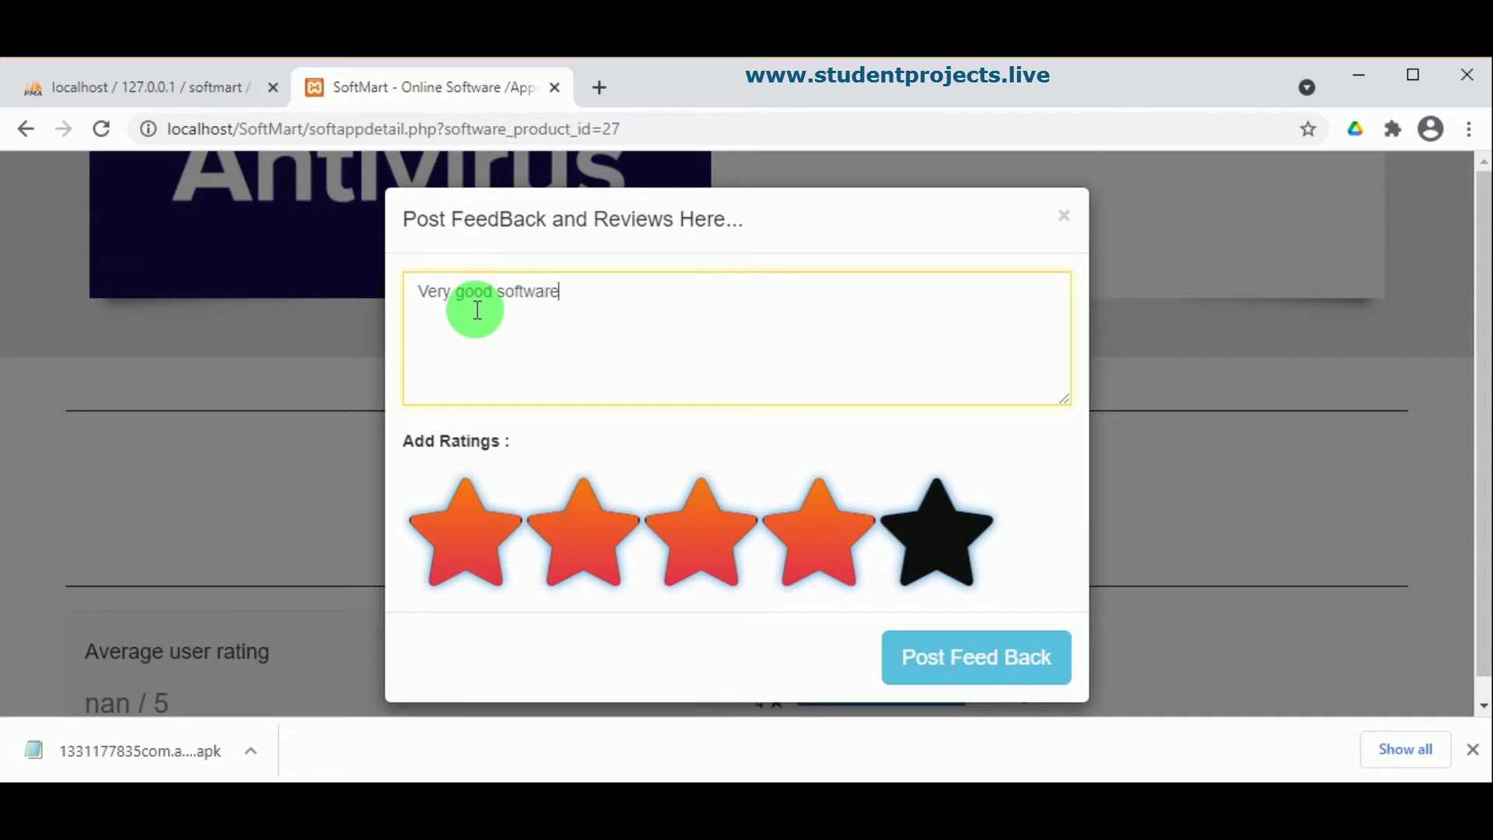